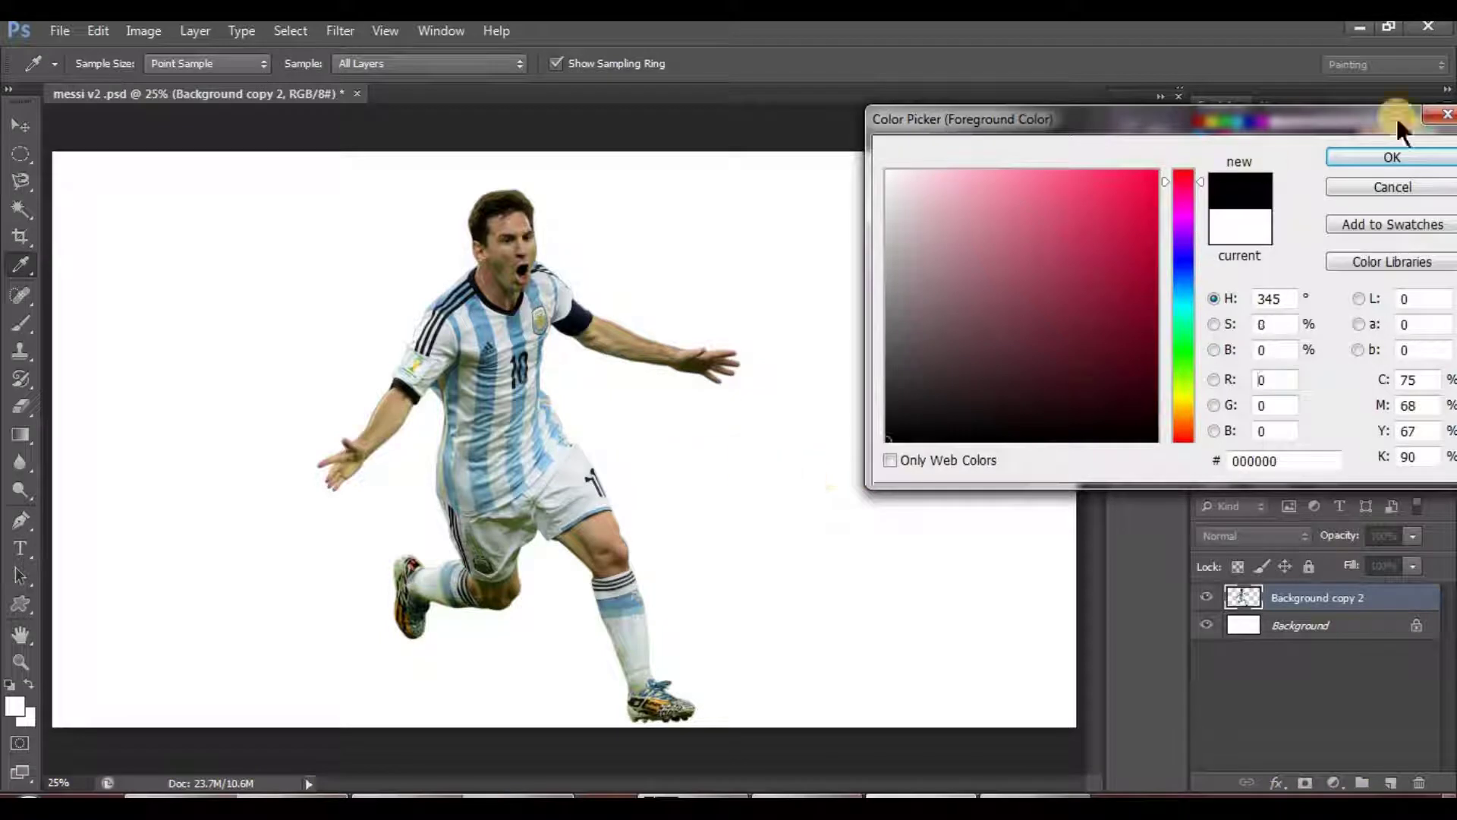
# Set the foreground colour to black, enlarge the soft brush to 277 px, and undo the test dab beside the player
pyautogui.click(1389, 156)
pyautogui.press('p')
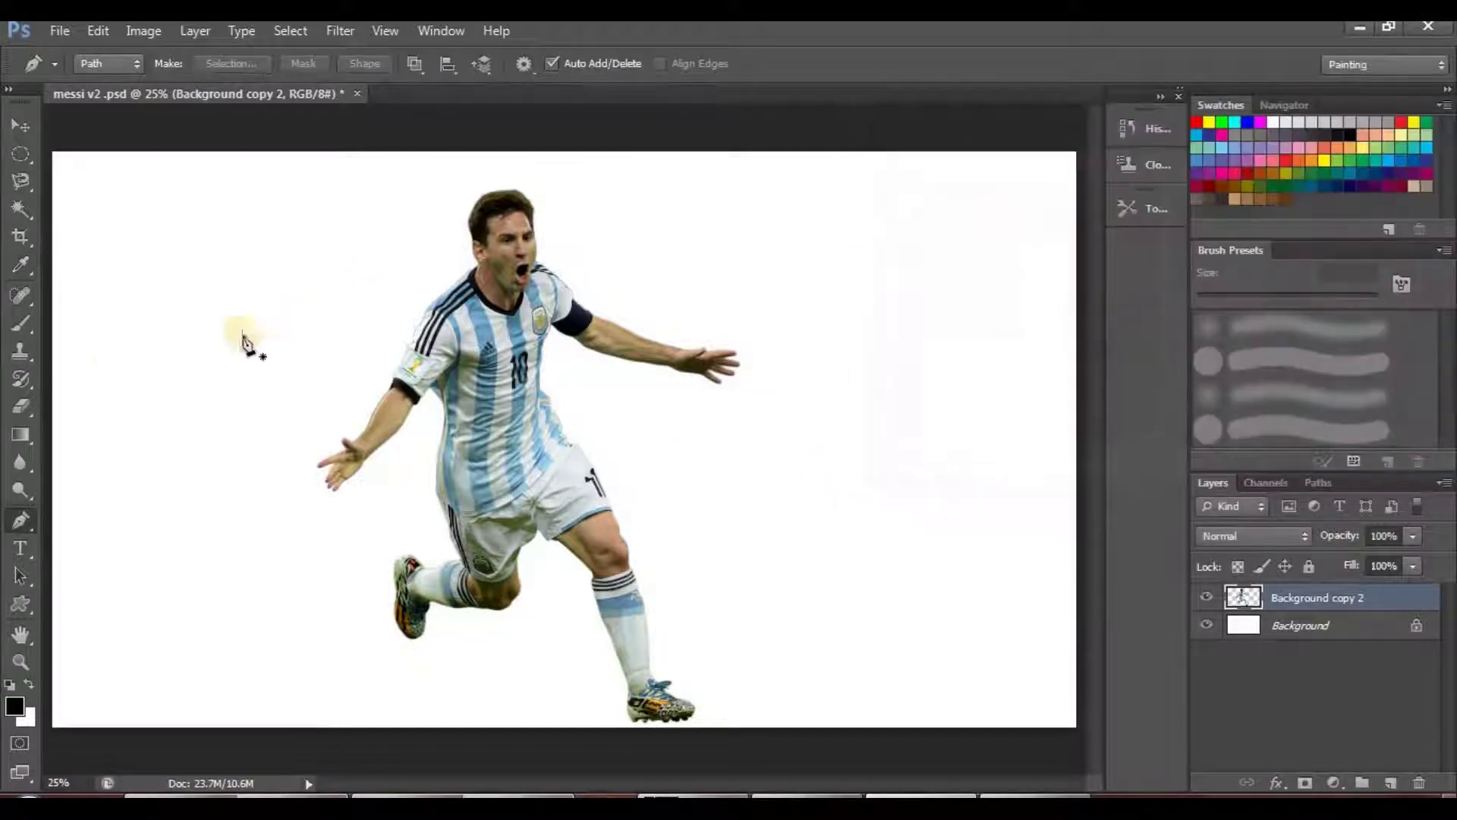
pyautogui.click(23, 322)
pyautogui.click(108, 65)
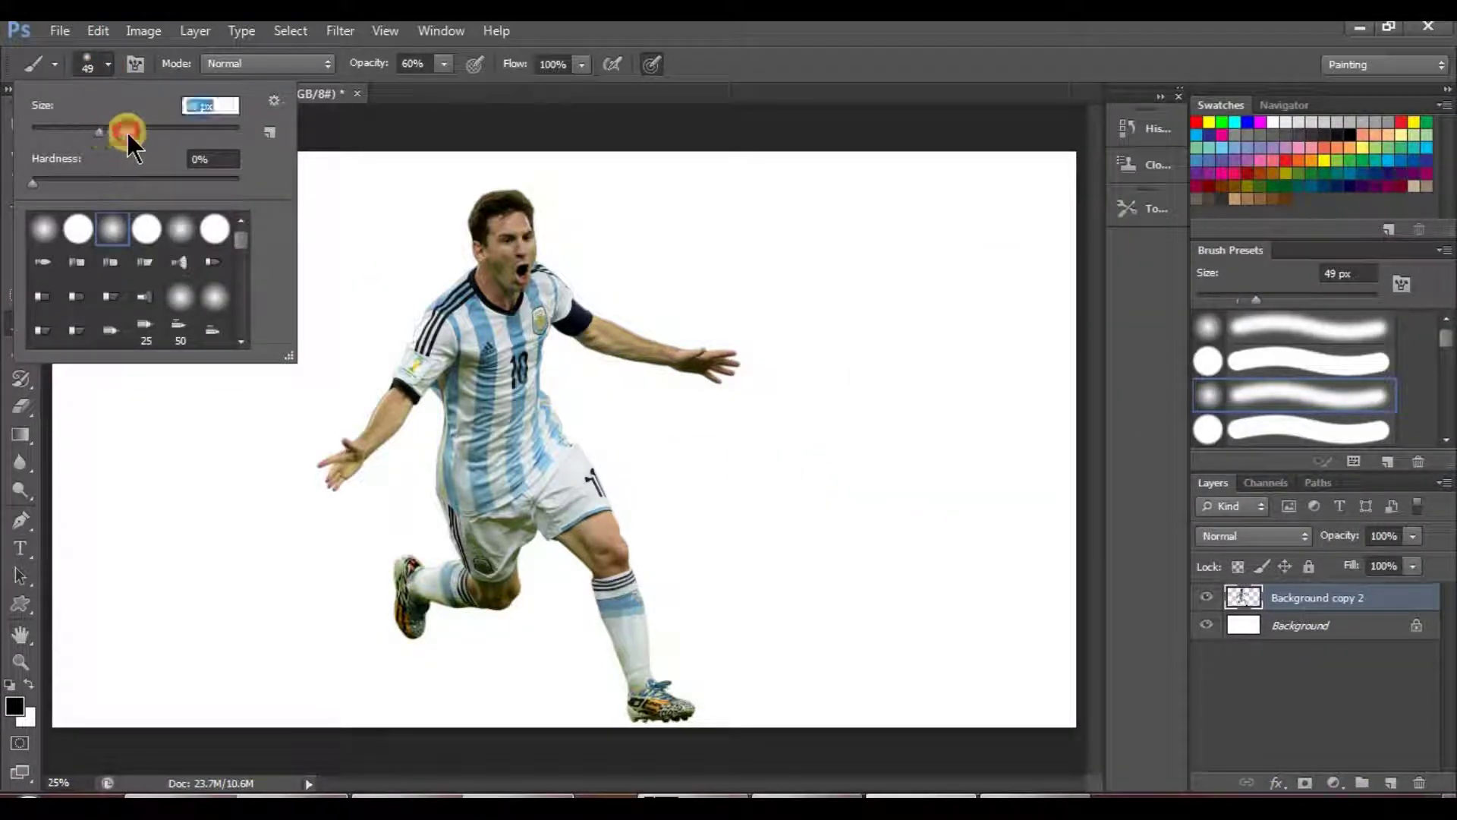
pyautogui.click(126, 133)
pyautogui.moveTo(179, 134); pyautogui.dragTo(193, 133)
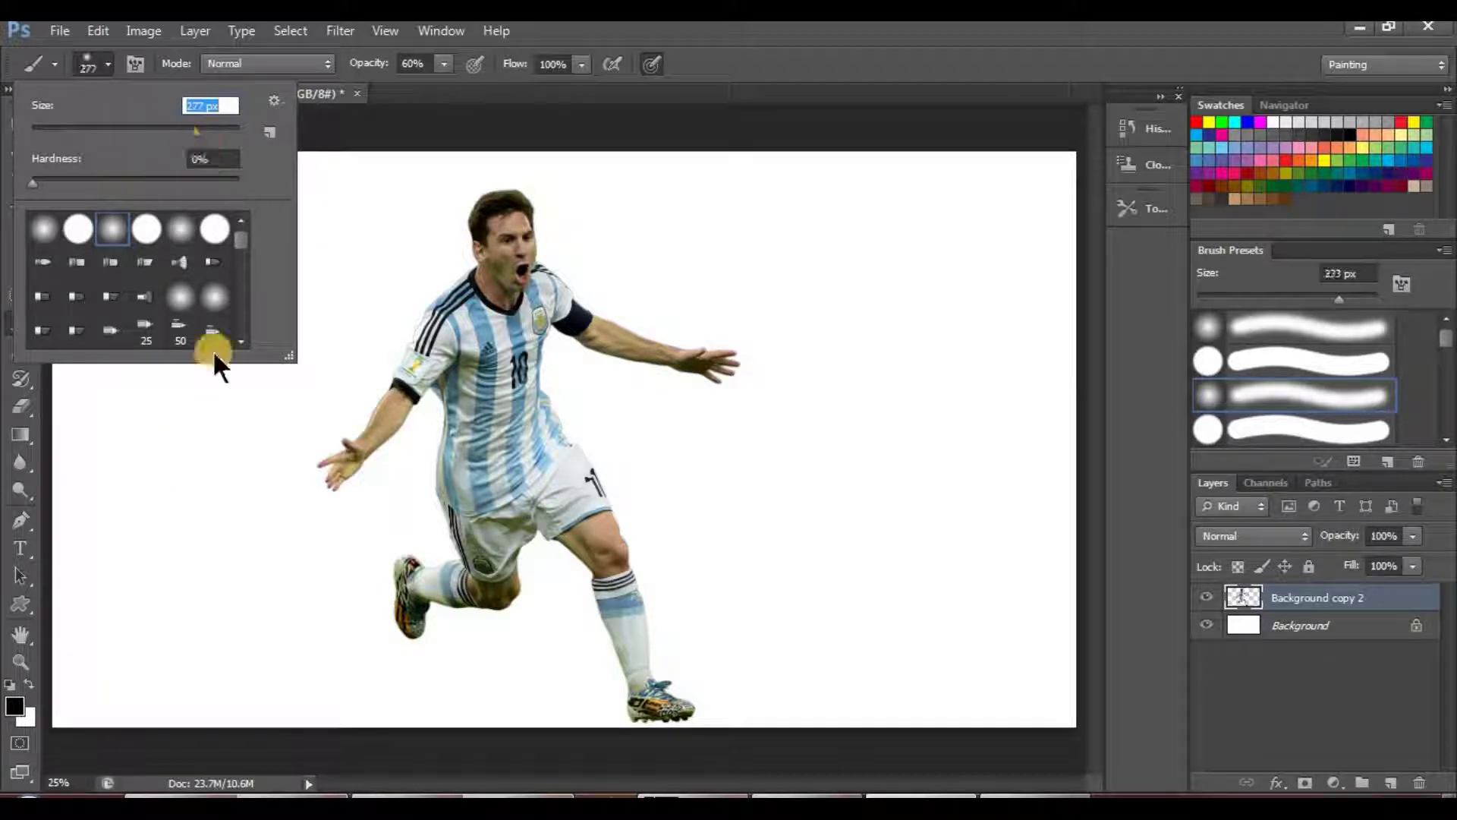
pyautogui.click(221, 460)
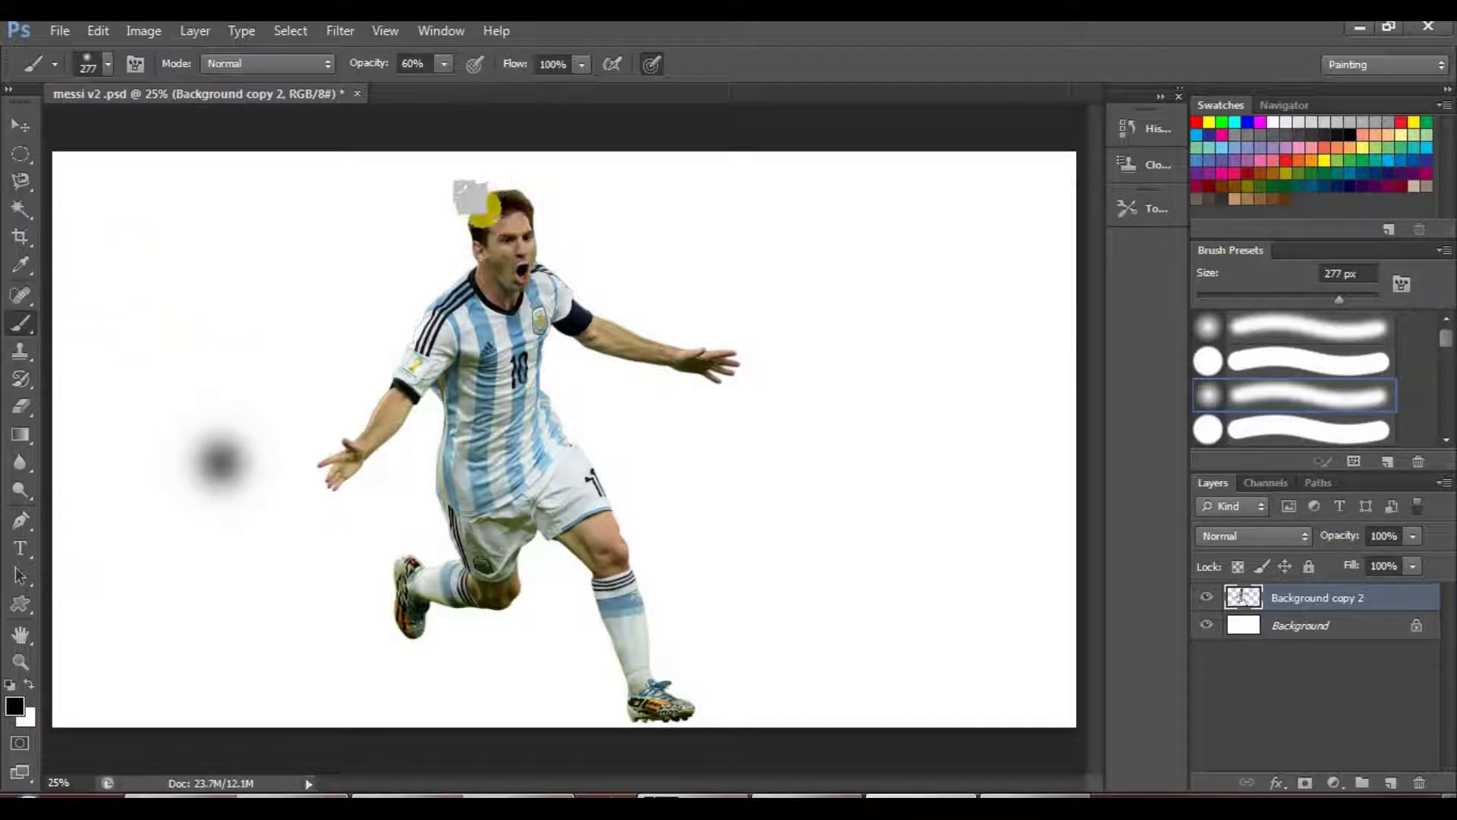
pyautogui.hotkey('ctrl', 'z')
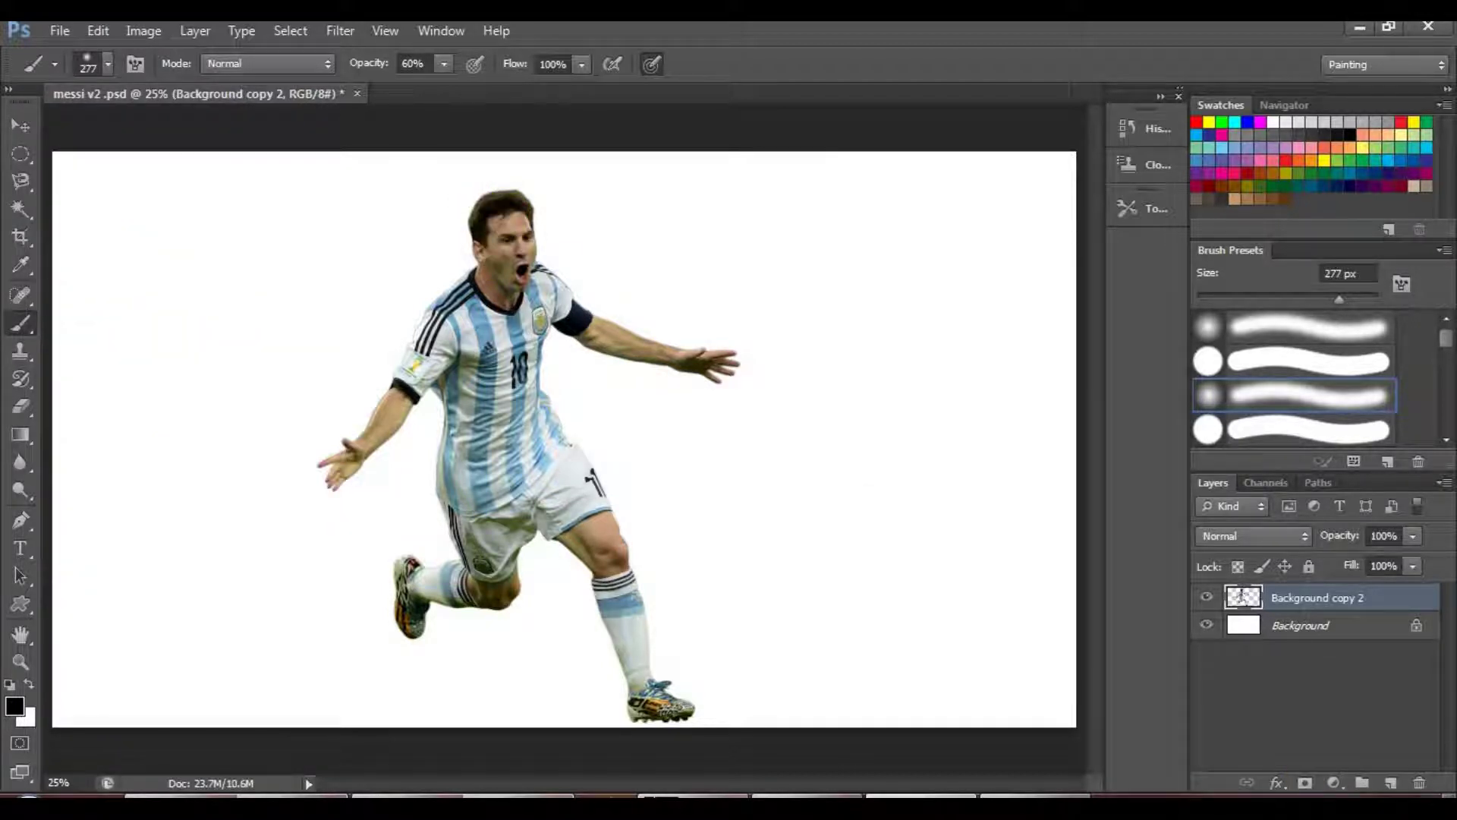
# Add a new layer above the player cutout and set the soft brush size to 360 px
pyautogui.click(1375, 786)
pyautogui.click(110, 71)
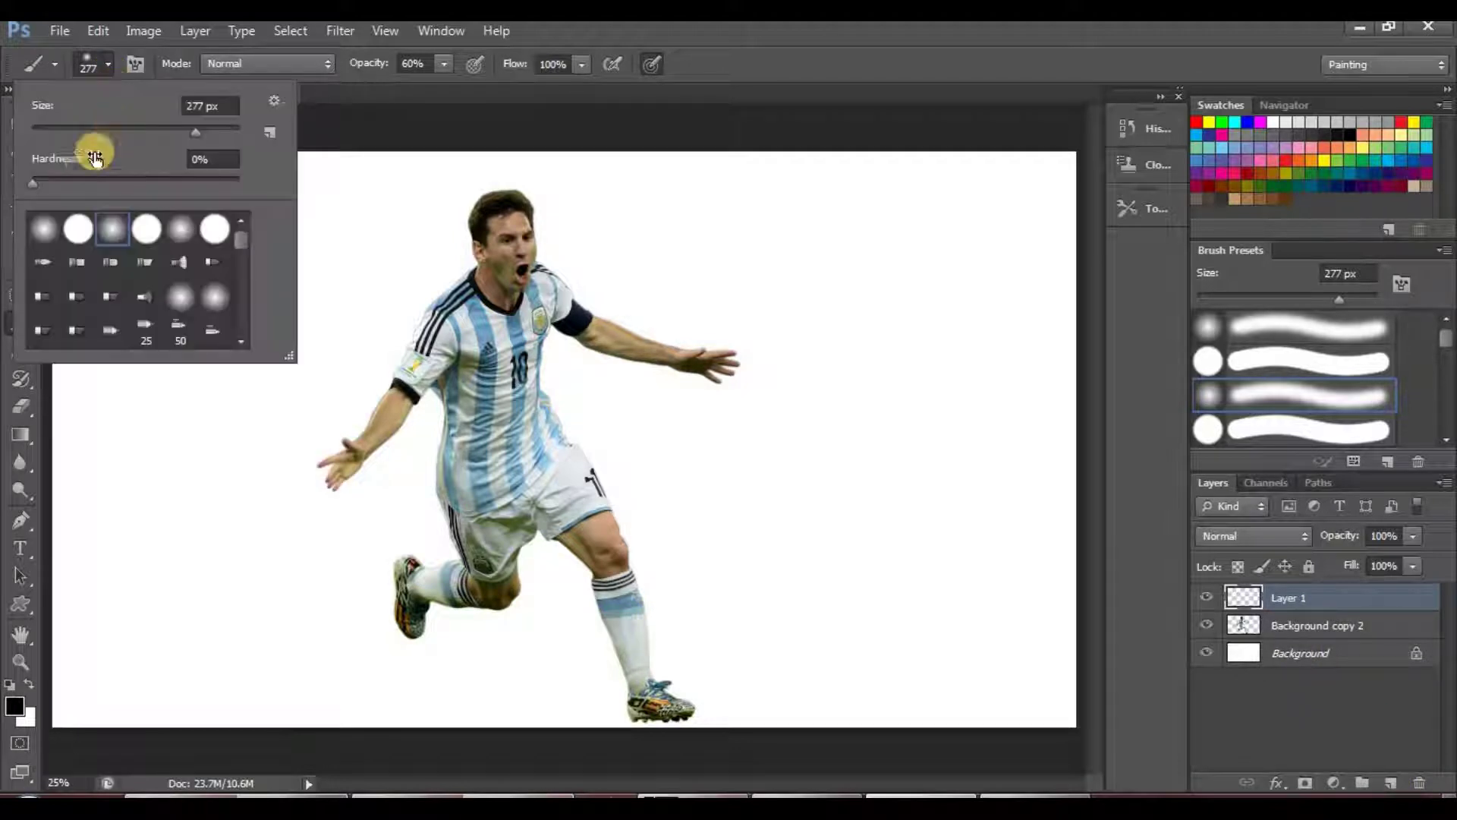
pyautogui.moveTo(202, 135); pyautogui.dragTo(205, 135)
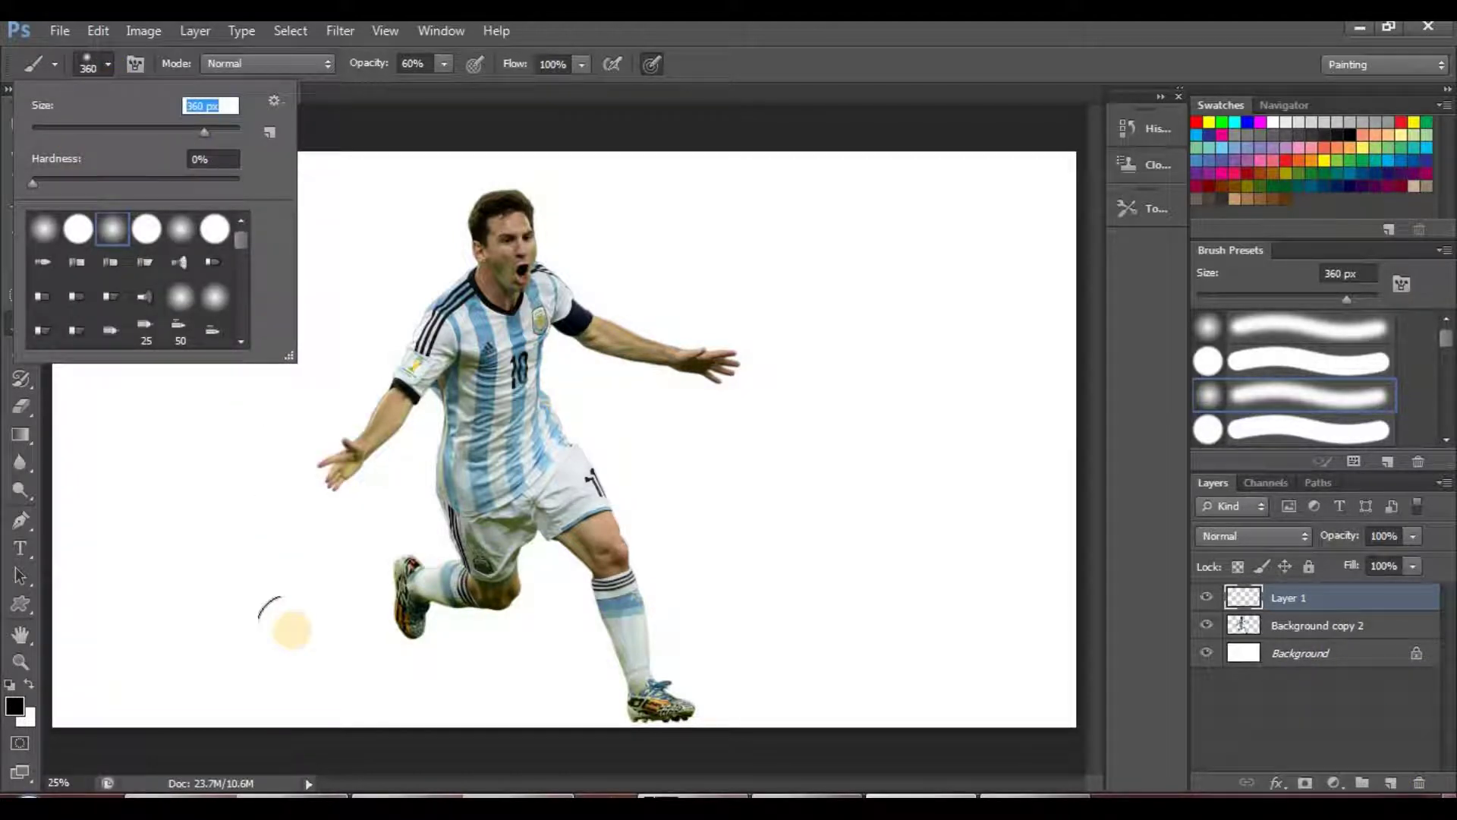
pyautogui.click(887, 48)
# Move the player on the Background copy 2 layer slightly up and to the left on the canvas
pyautogui.click(20, 126)
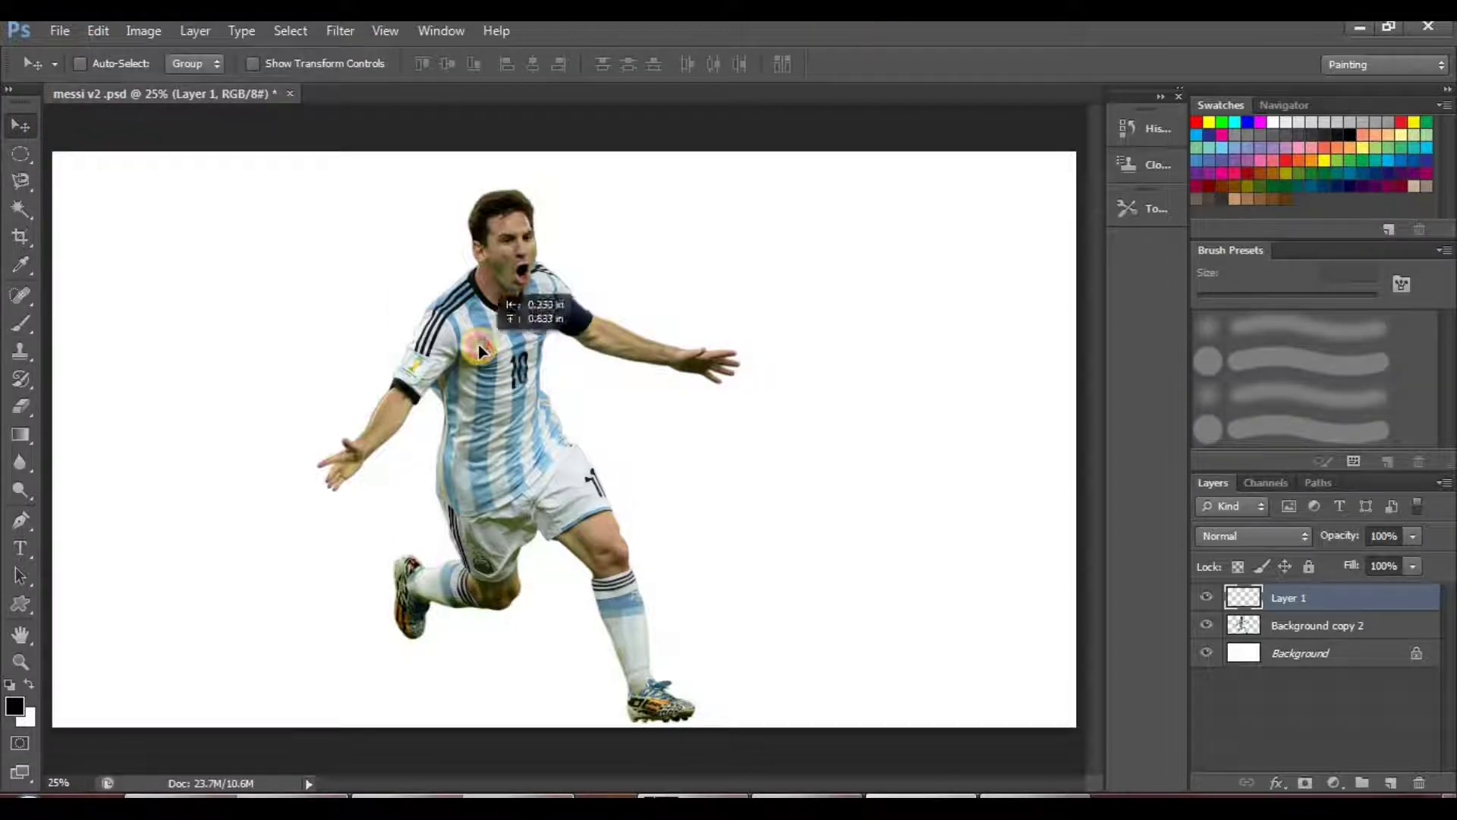
pyautogui.click(1342, 627)
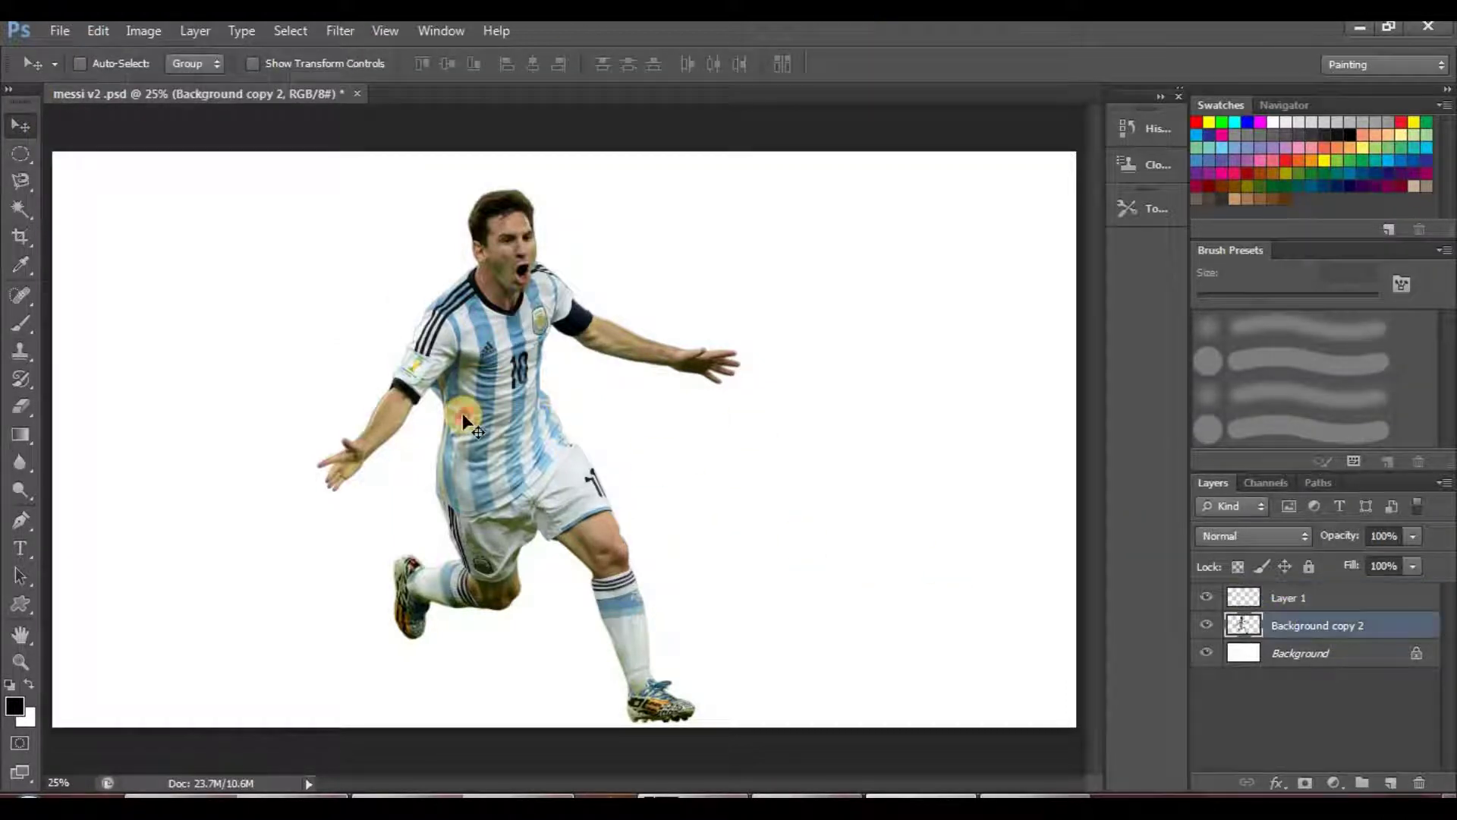
pyautogui.moveTo(463, 412); pyautogui.dragTo(431, 394)
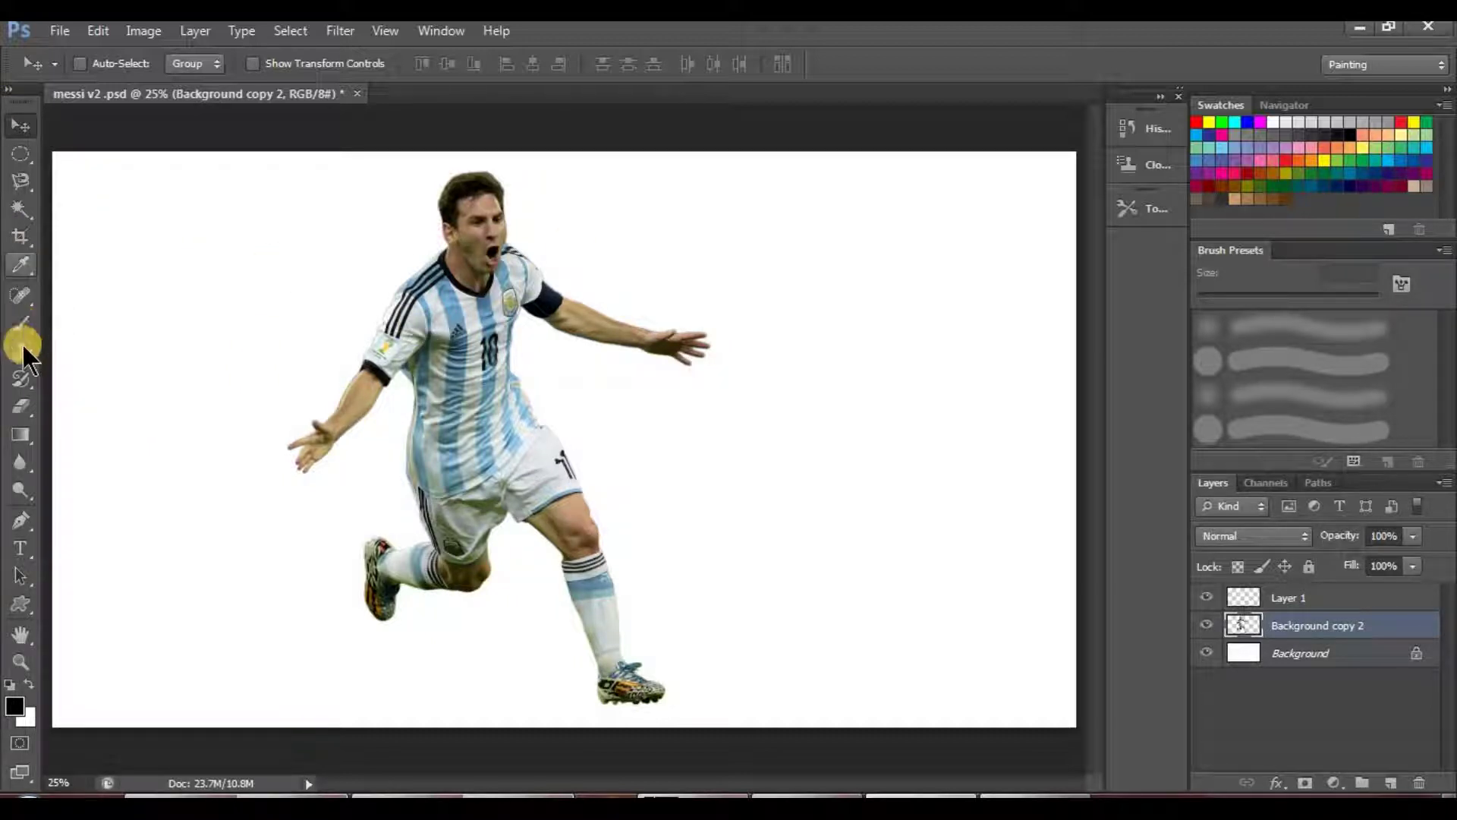
# Paint a single soft black brush dab on Layer 1 in the empty area beside the player's front leg
pyautogui.click(21, 406)
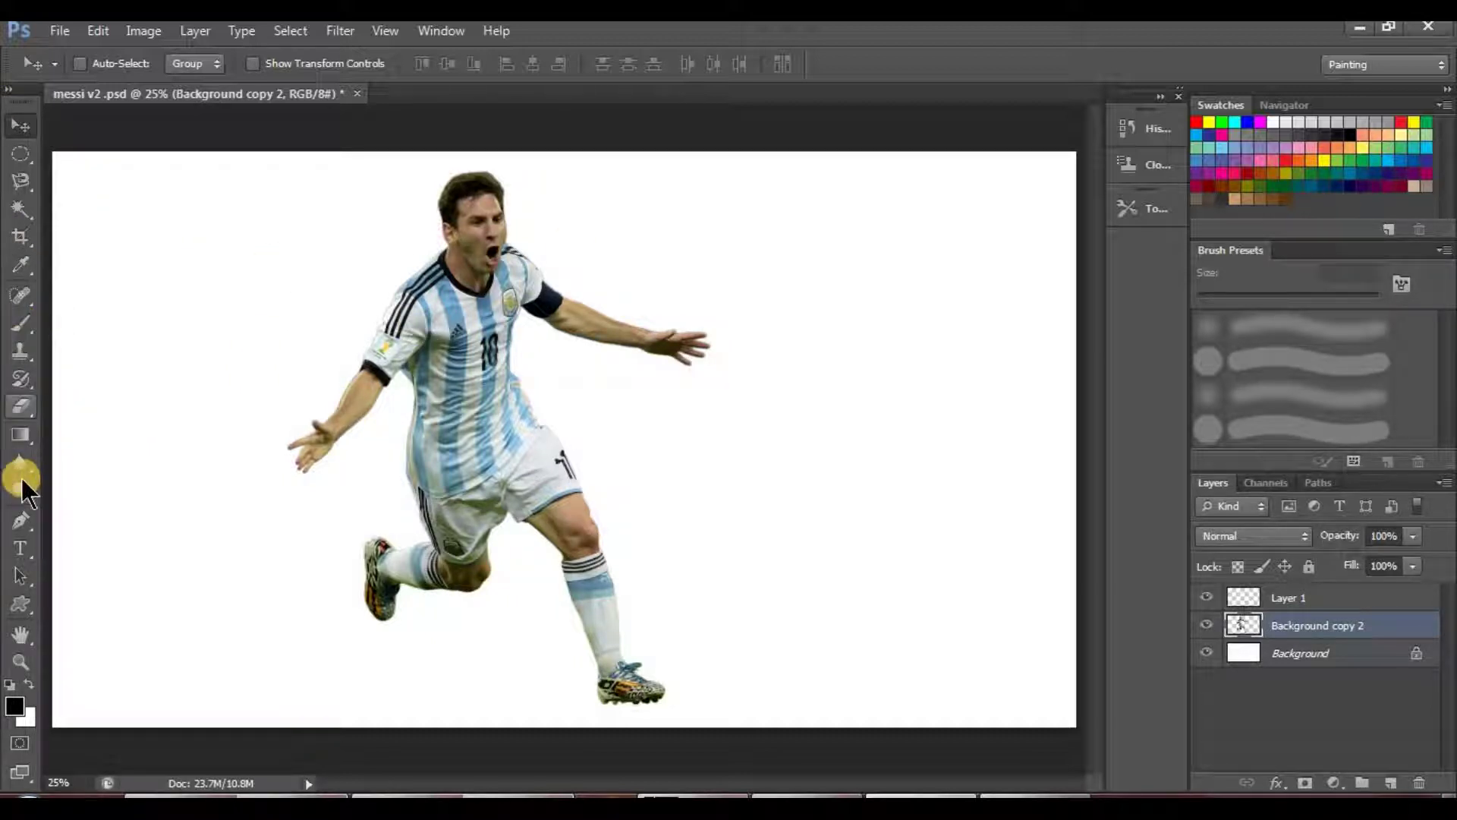
pyautogui.click(31, 330)
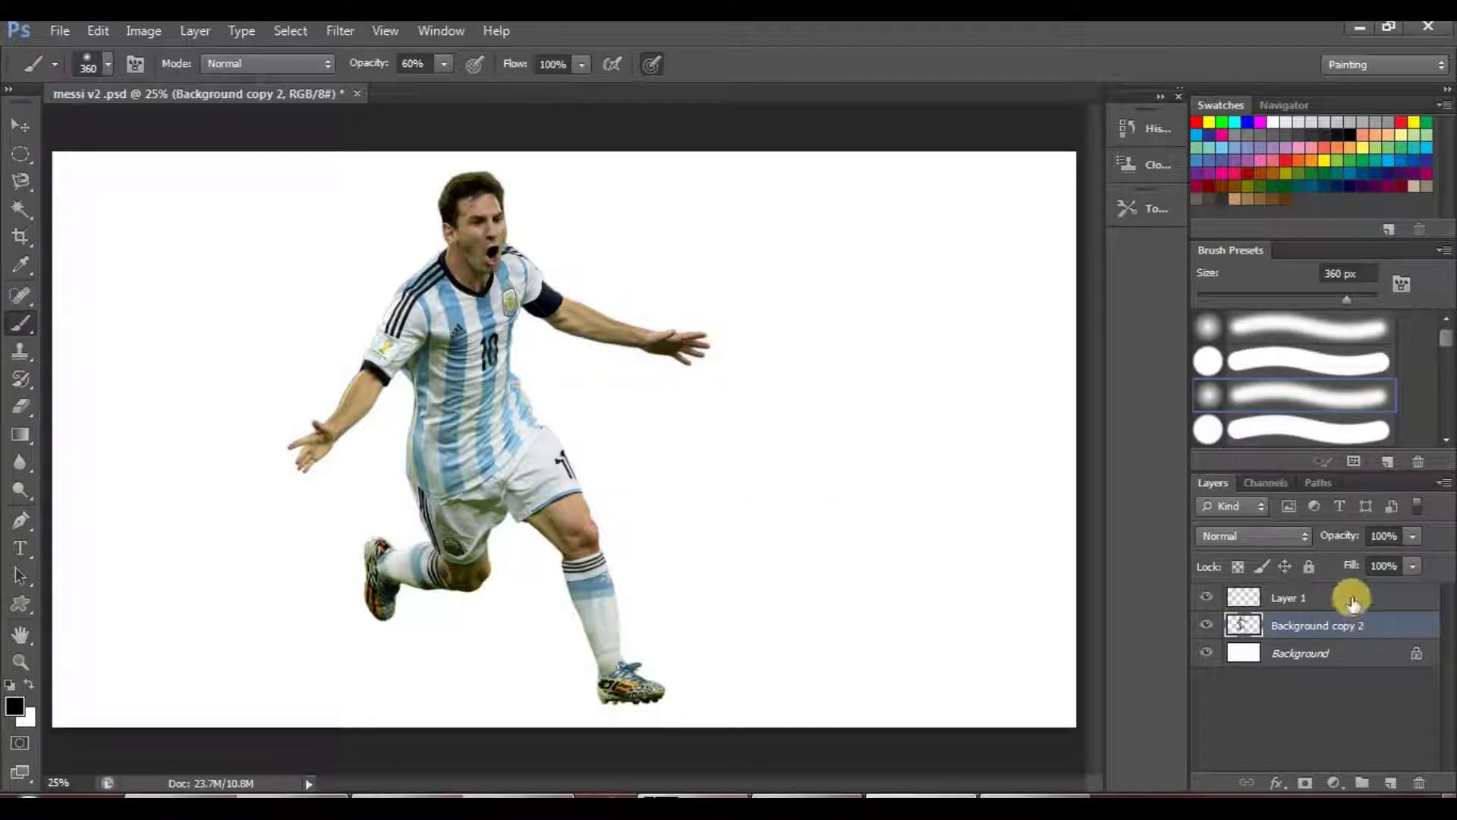
pyautogui.click(1301, 597)
pyautogui.click(723, 566)
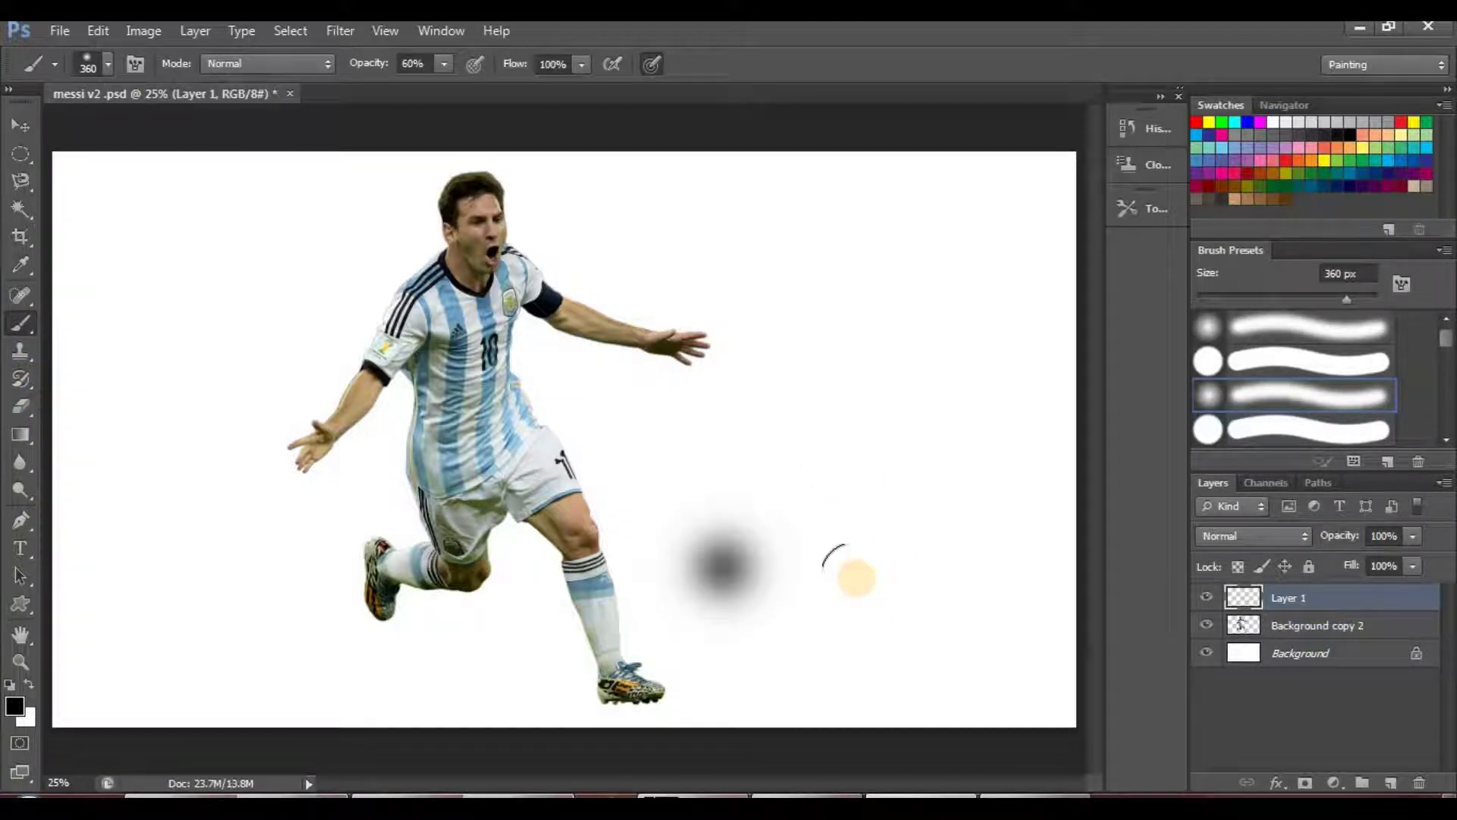
# Flatten and skew the black dab with Free Transform and place it beneath the player's front boot
pyautogui.hotkey('ctrl', 't')
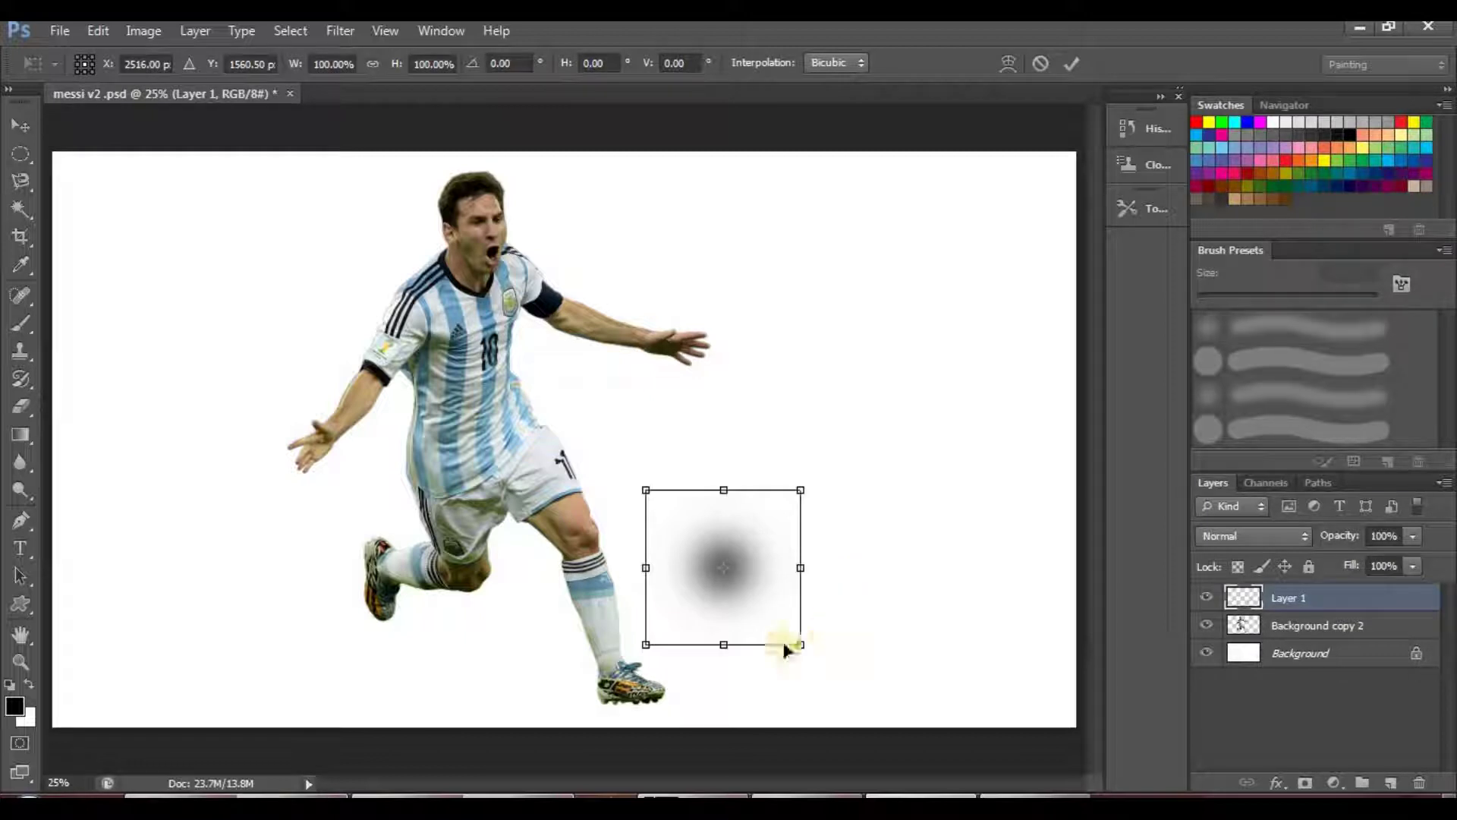
pyautogui.moveTo(726, 644)
pyautogui.mouseDown()
pyautogui.moveTo(732, 530)
pyautogui.moveTo(771, 494)
pyautogui.moveTo(769, 508)
pyautogui.mouseUp()
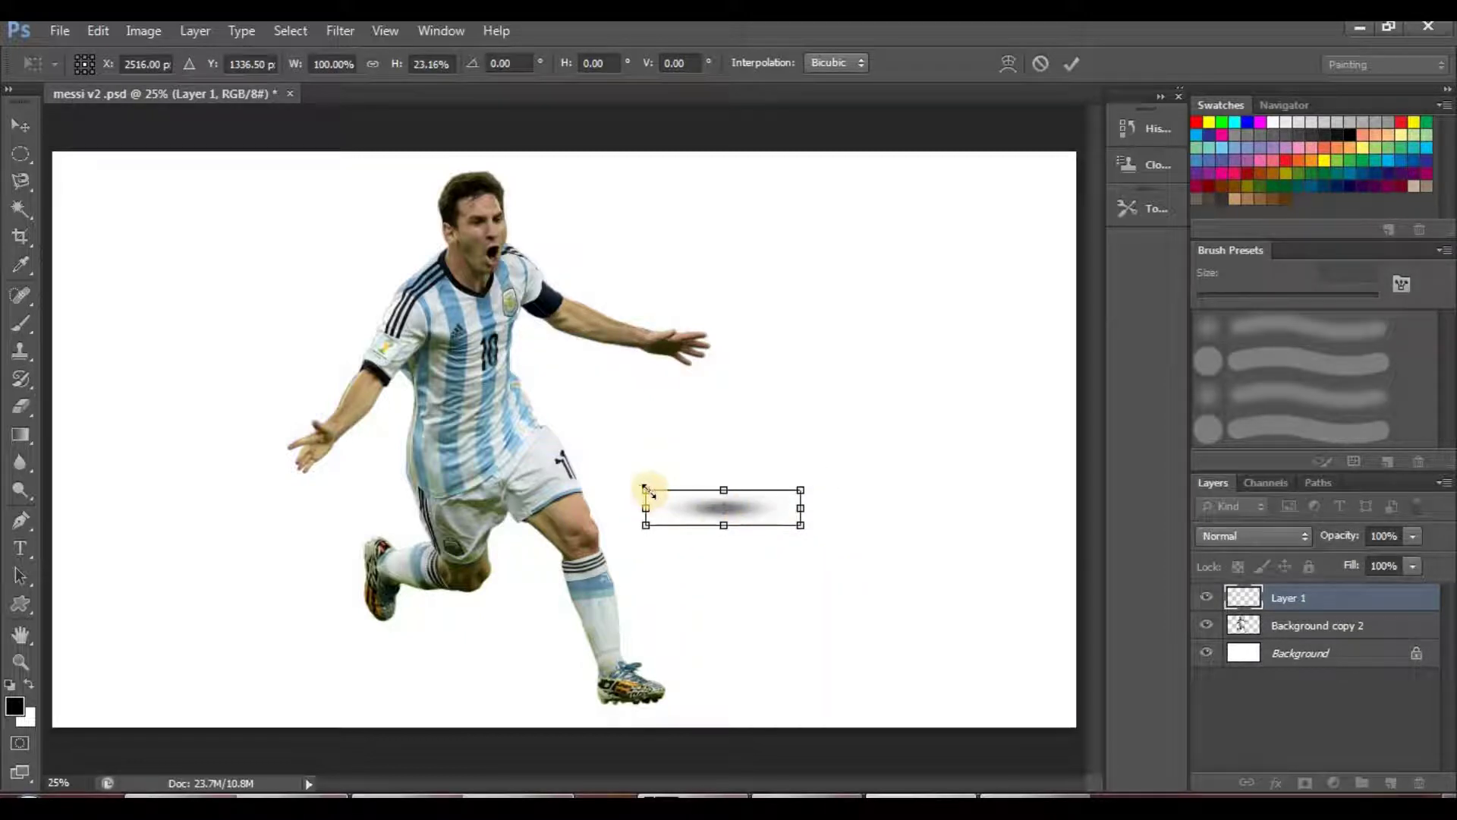
pyautogui.moveTo(658, 481); pyautogui.dragTo(698, 431)
pyautogui.moveTo(782, 512)
pyautogui.mouseDown()
pyautogui.moveTo(626, 700)
pyautogui.moveTo(637, 713)
pyautogui.mouseUp()
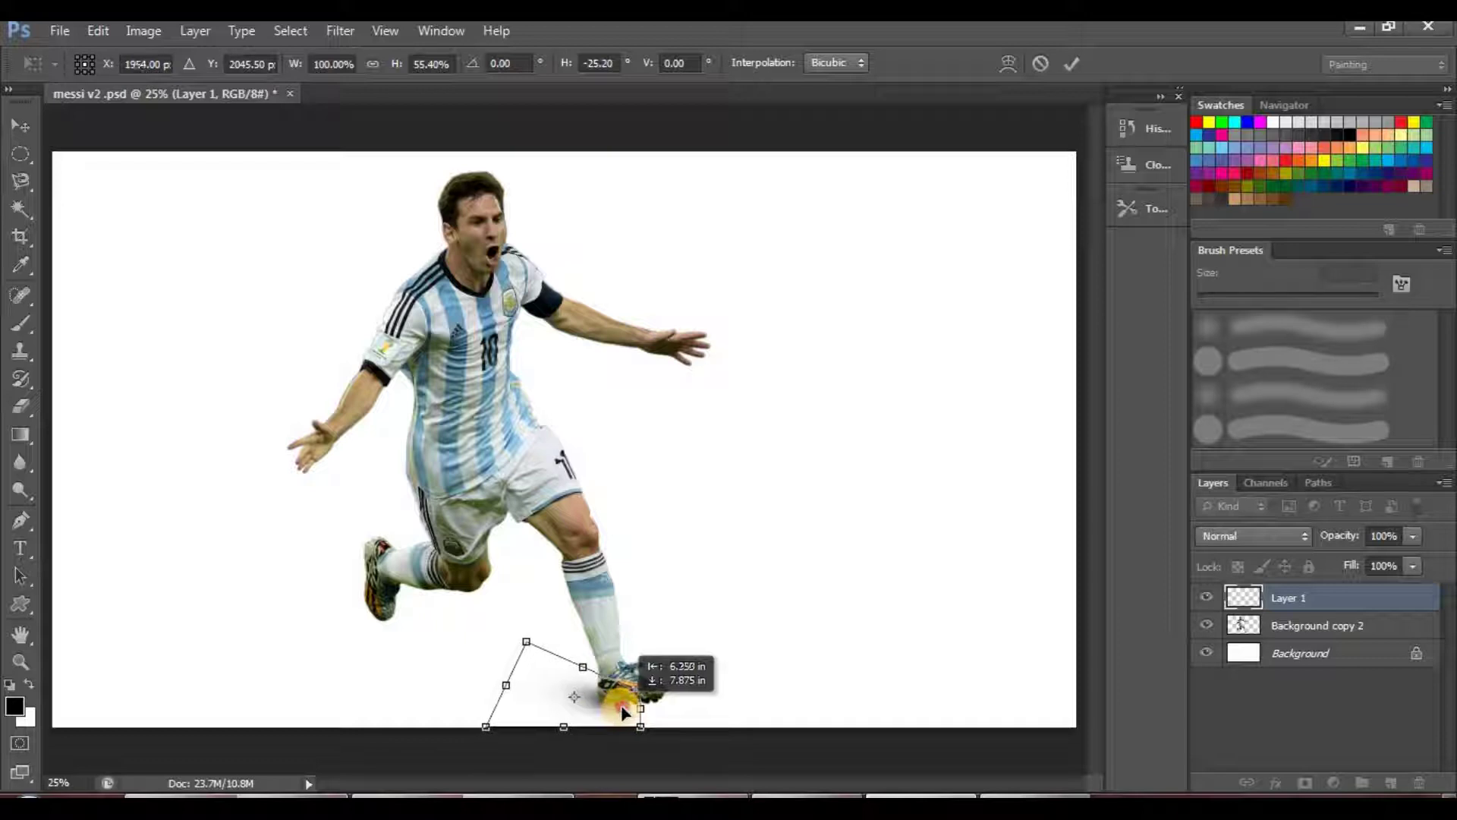
pyautogui.moveTo(630, 717); pyautogui.dragTo(631, 727)
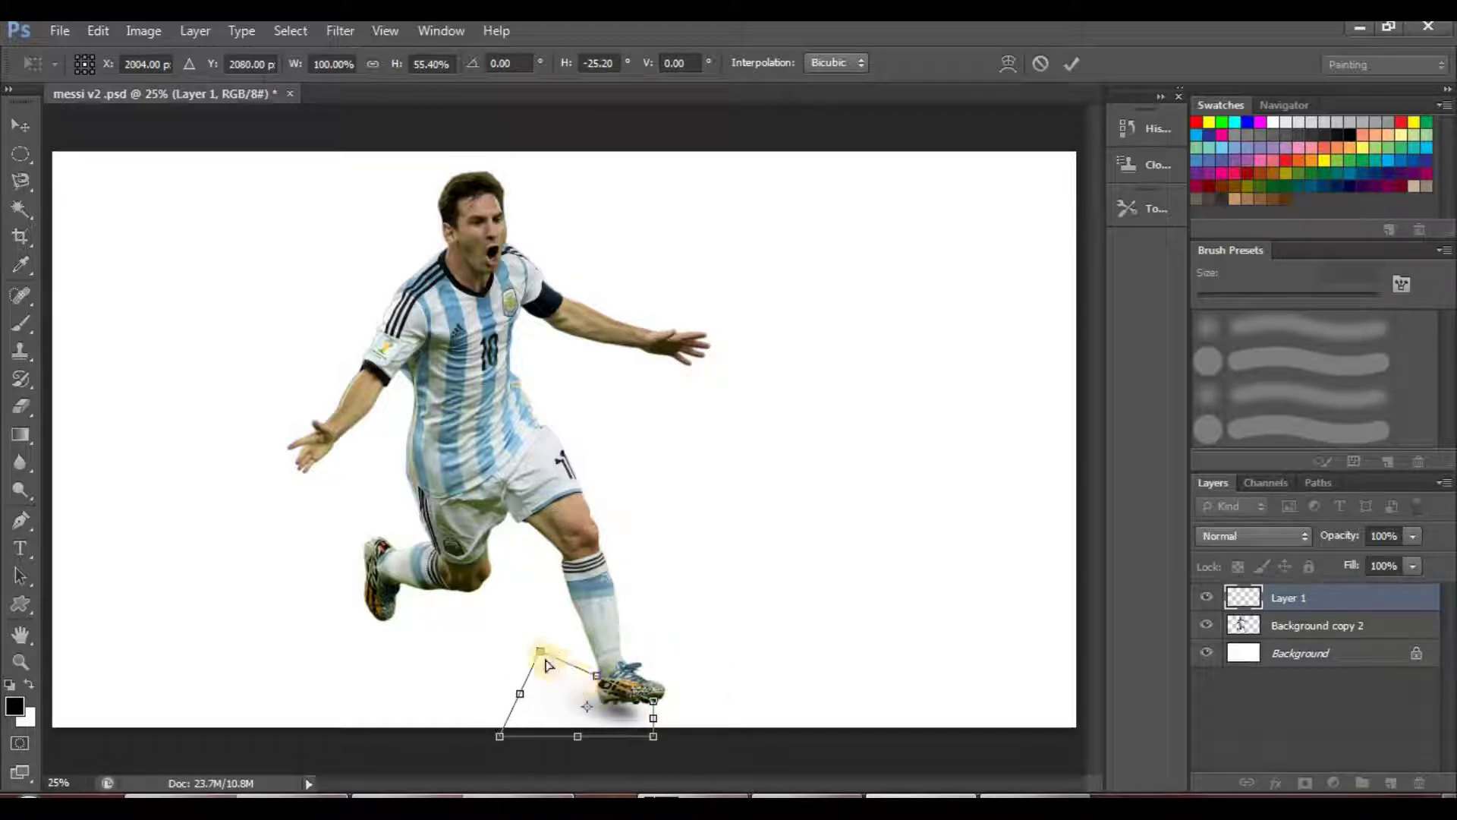
# Distort the shadow's corners into a wide, flat shape under the front boot, about 146% wide and 28% high, and apply the transformation
pyautogui.moveTo(539, 654); pyautogui.dragTo(492, 685)
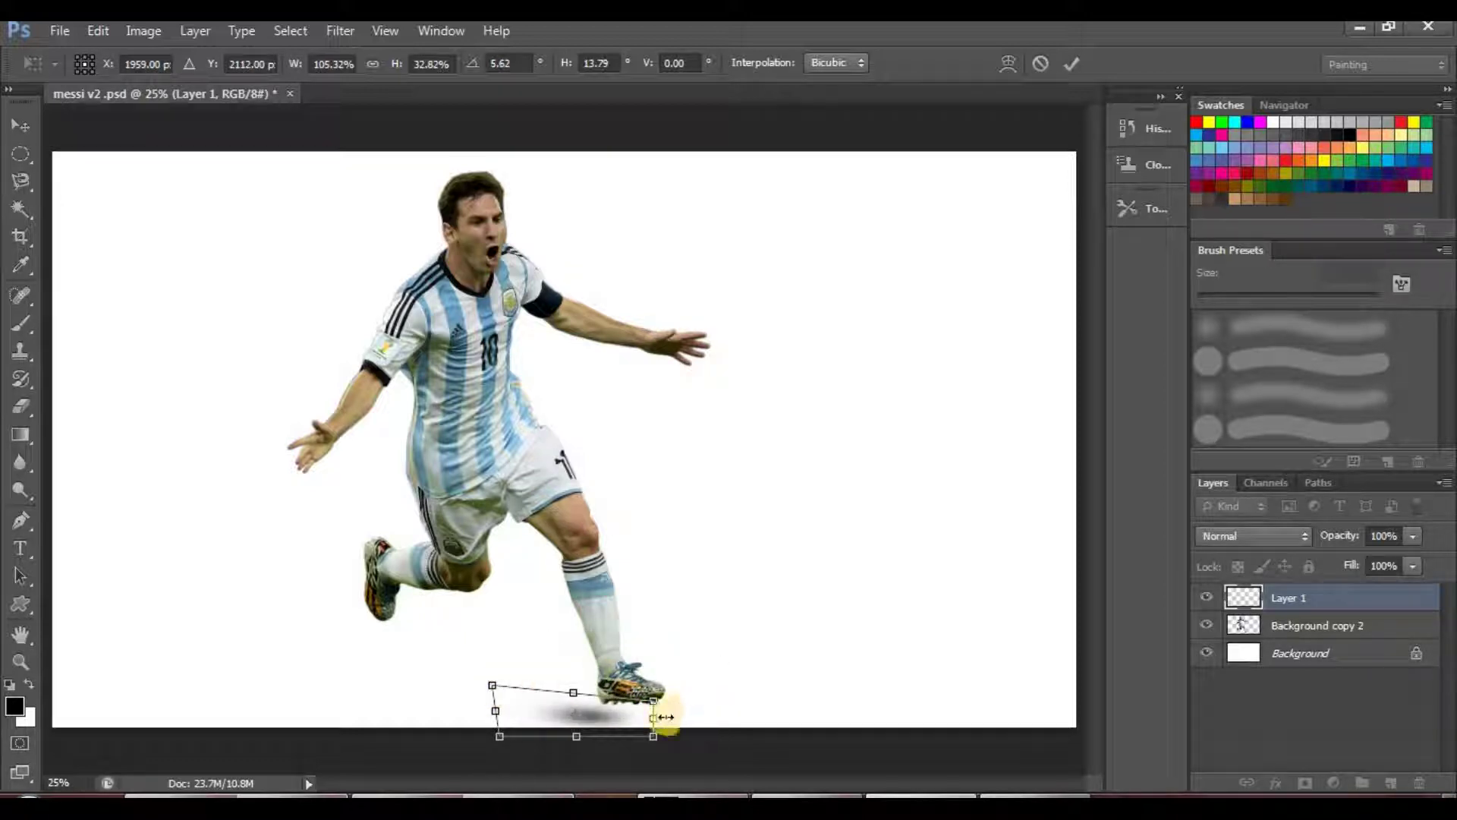
pyautogui.moveTo(657, 704); pyautogui.dragTo(693, 690)
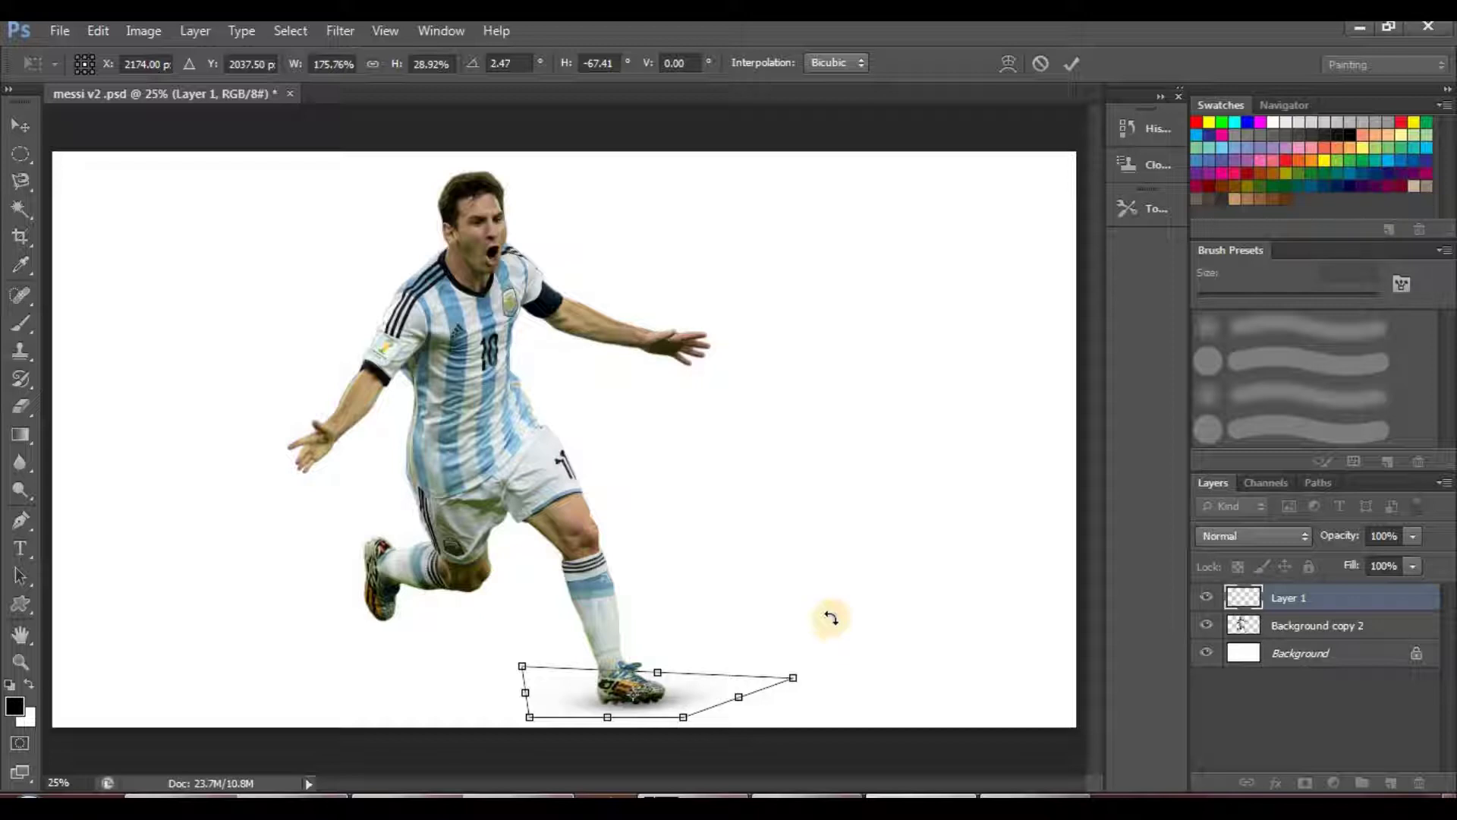
pyautogui.moveTo(772, 686); pyautogui.dragTo(657, 689)
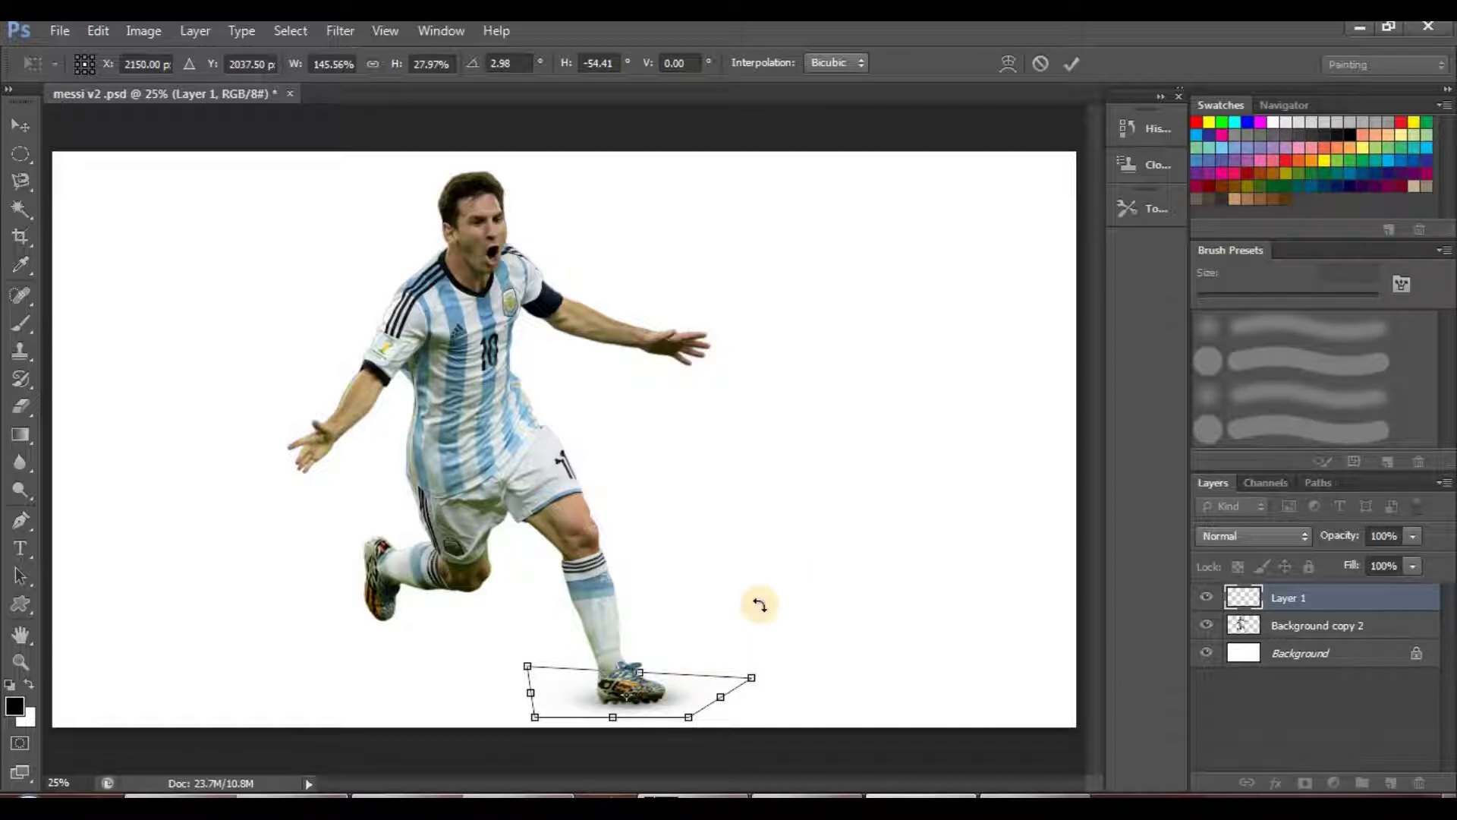
pyautogui.click(1077, 65)
pyautogui.press('b')
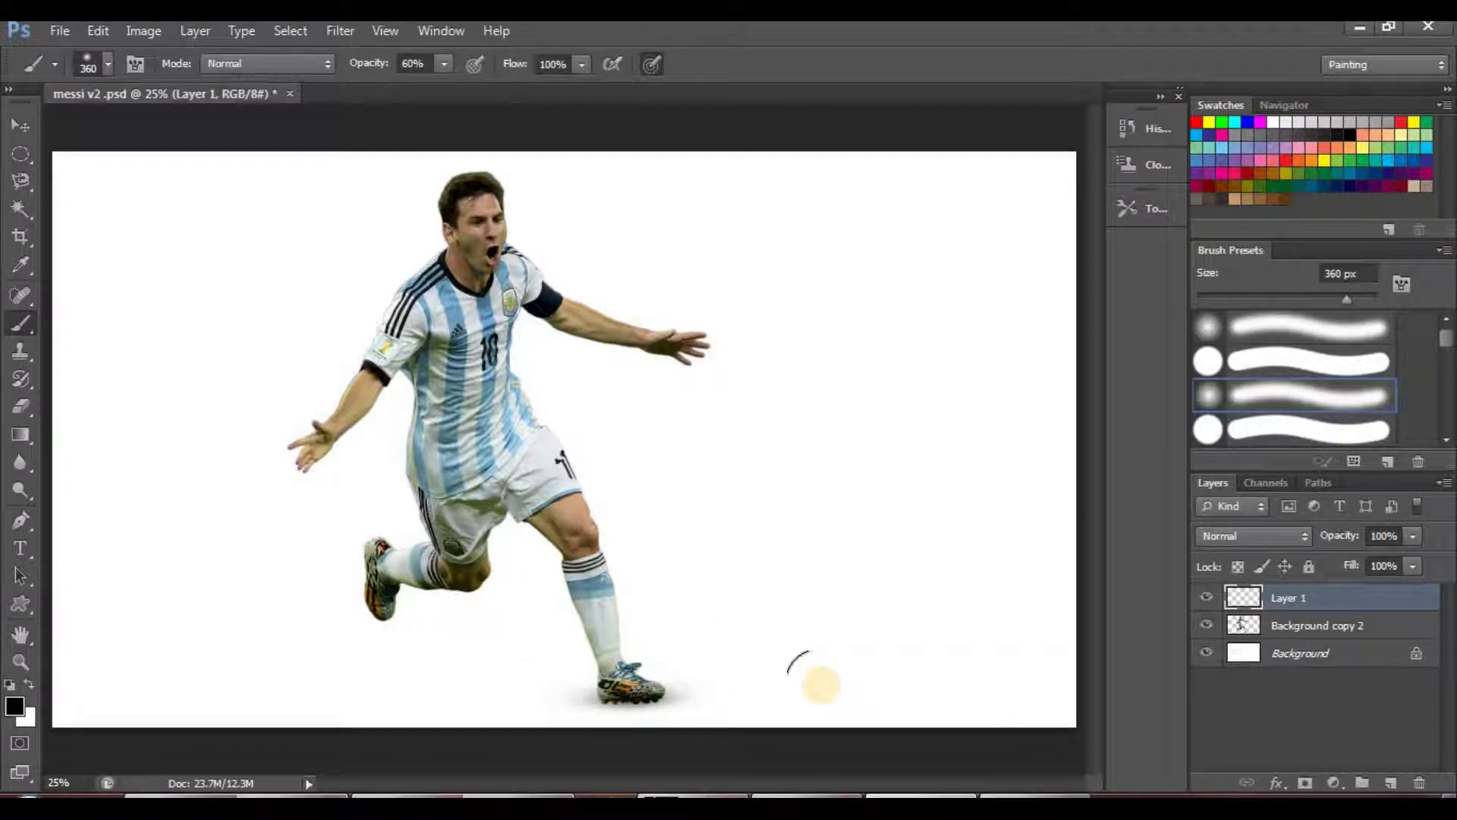
# Free-transform the shadow layer and nudge it into alignment beneath the sole of the front boot
pyautogui.hotkey('ctrl', 't')
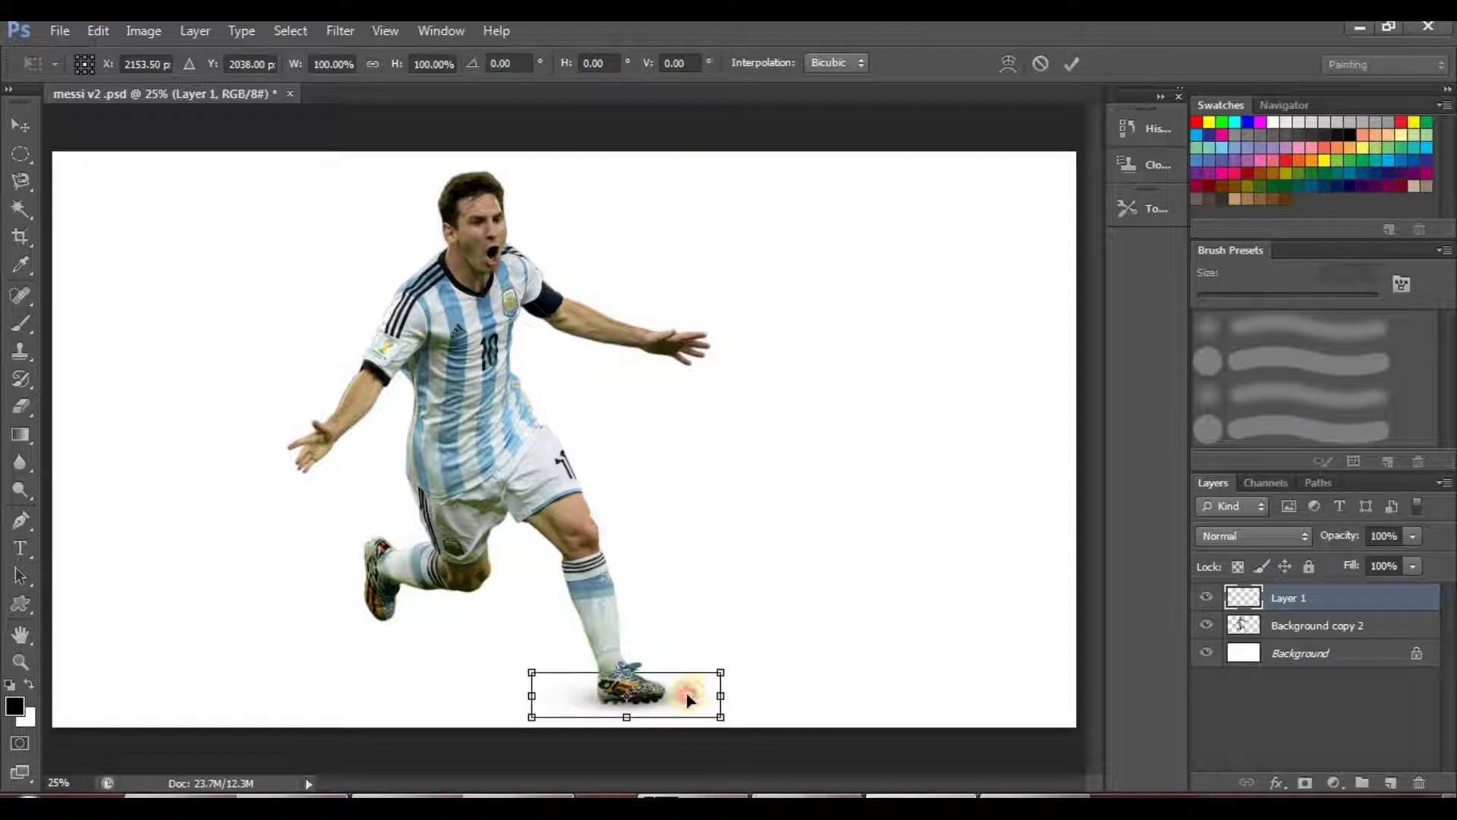
pyautogui.moveTo(686, 690); pyautogui.dragTo(680, 694)
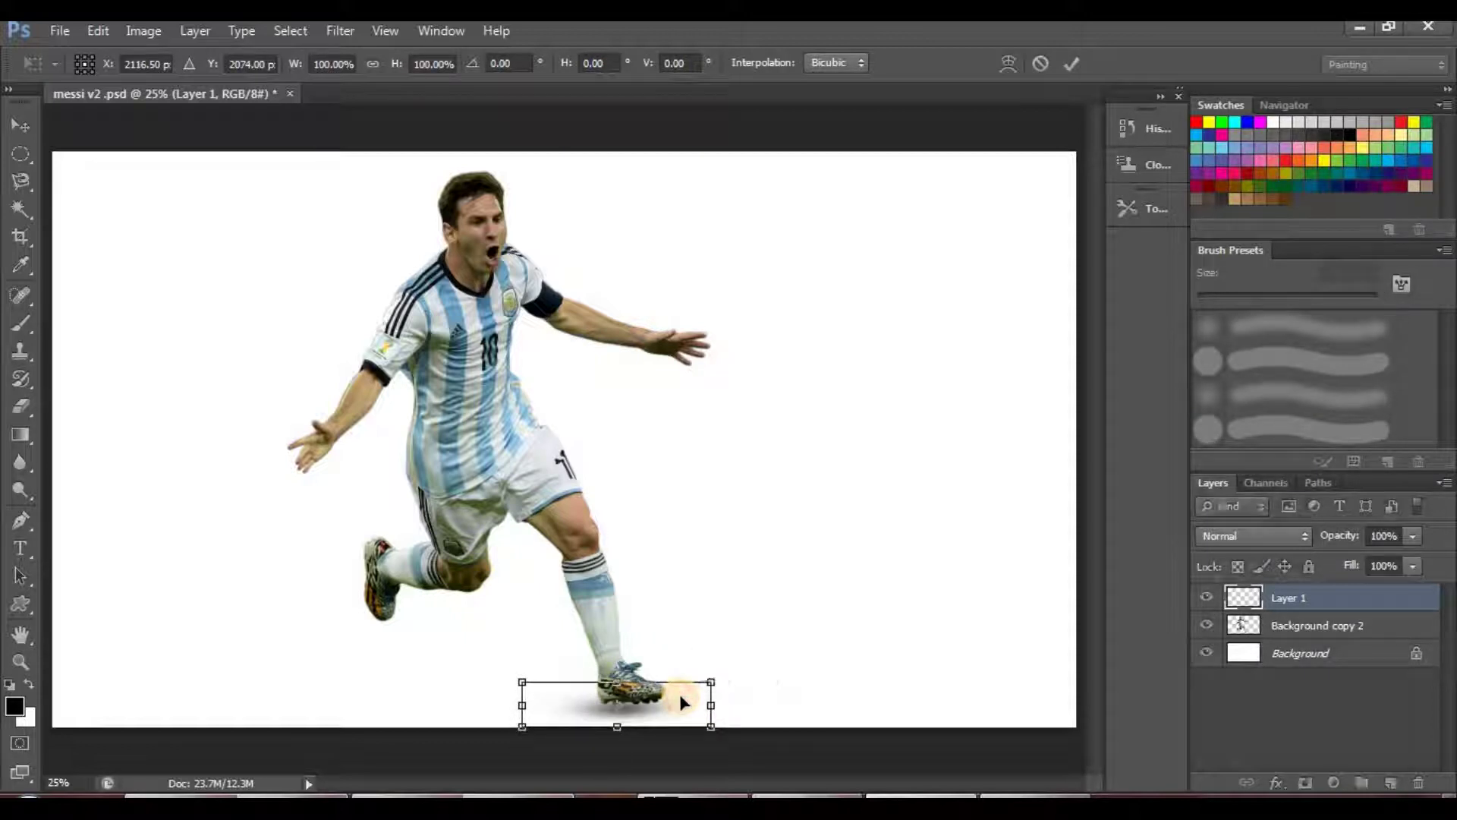
pyautogui.press('Up')
pyautogui.press('Up')
pyautogui.press('Up')
pyautogui.press('Up')
pyautogui.press('Up')
pyautogui.press('Up')
pyautogui.press('Up')
pyautogui.press('Up')
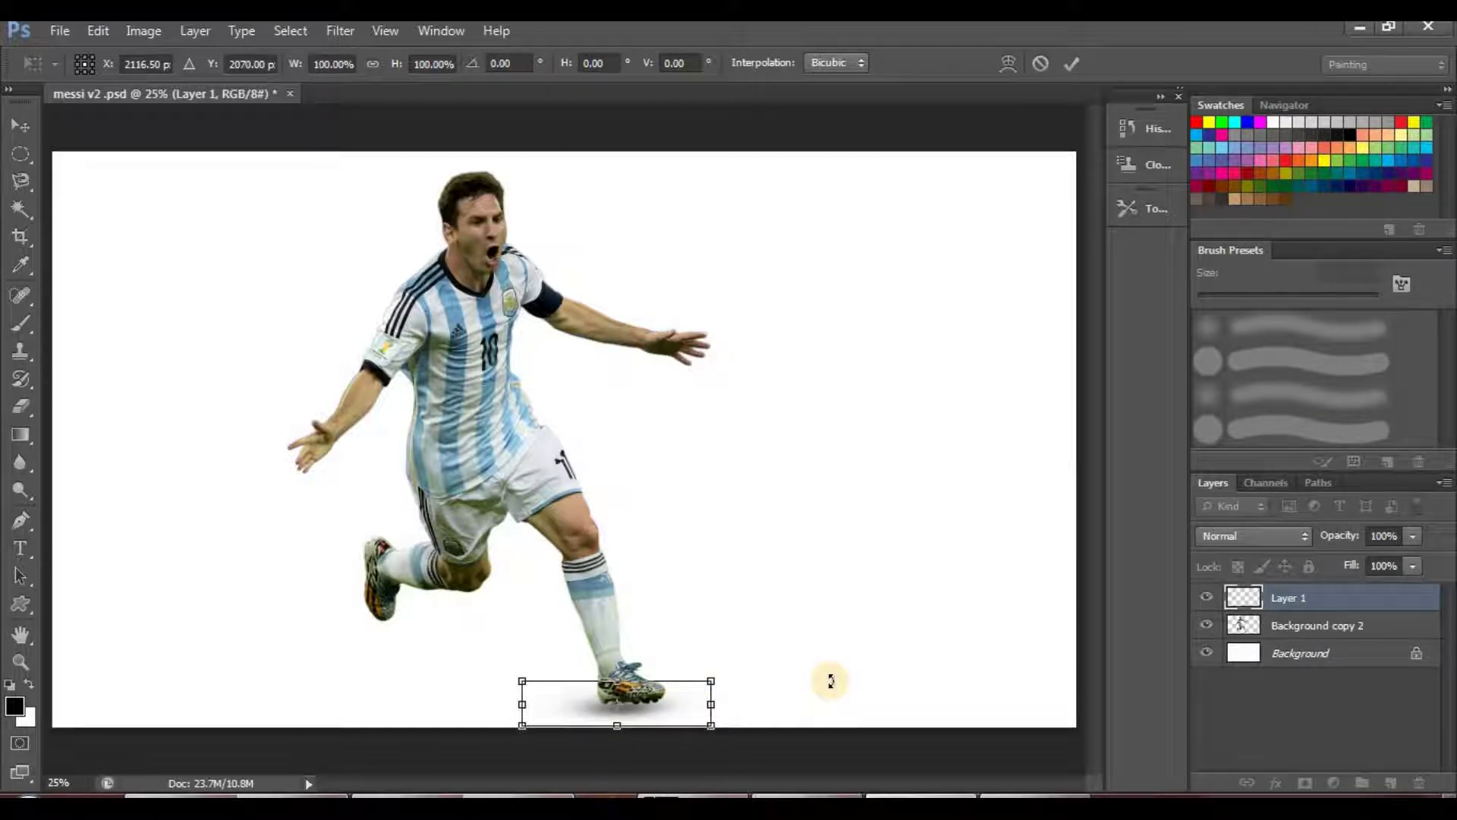
pyautogui.press('Up')
pyautogui.press('Up')
pyautogui.press('Up')
pyautogui.press('Up')
pyautogui.press('Up')
pyautogui.press('Up')
pyautogui.press('Up')
pyautogui.press('Up')
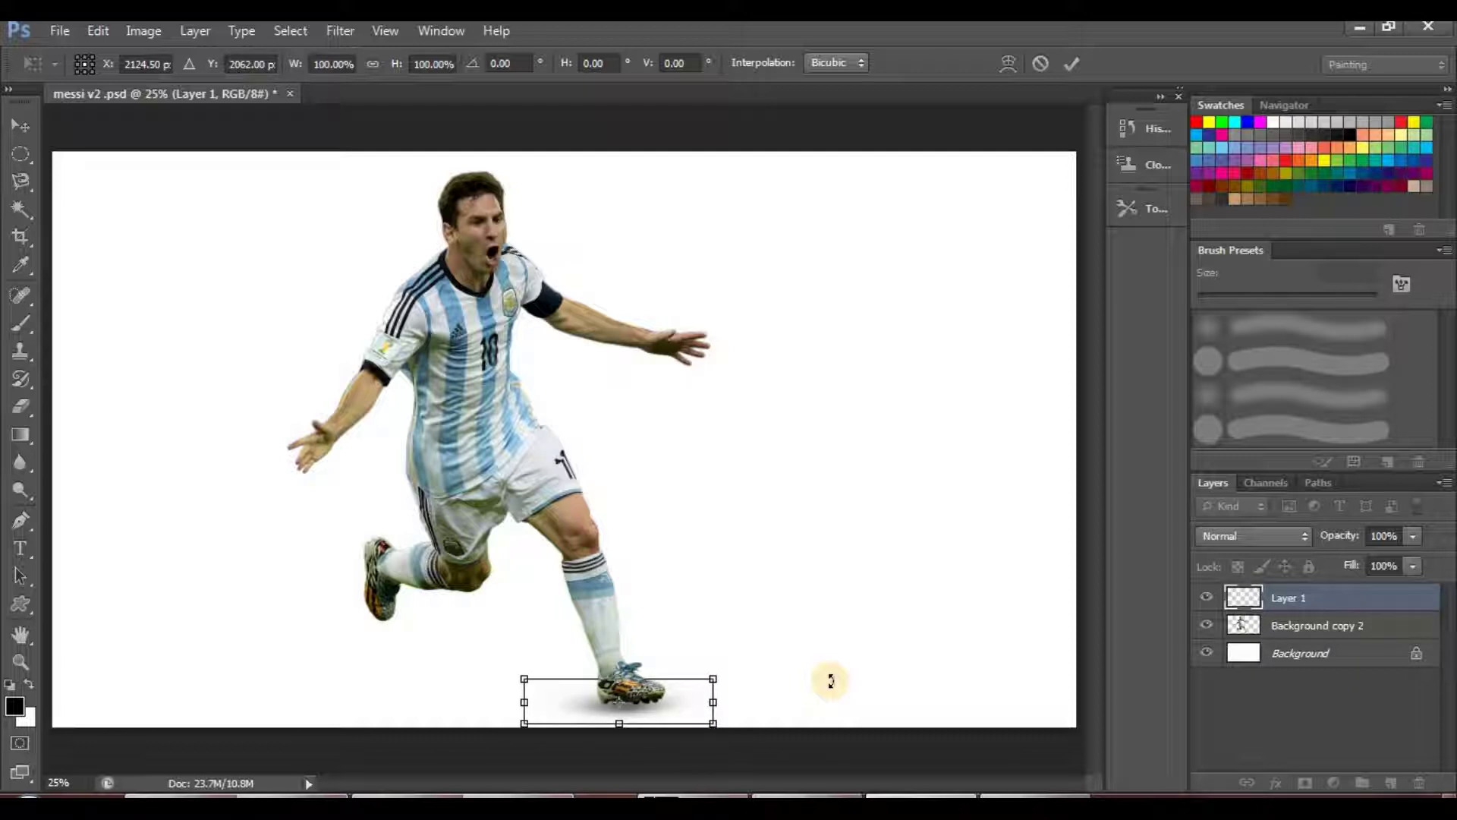
pyautogui.press('Up')
pyautogui.press('Up')
pyautogui.press('Up')
pyautogui.press('Up')
pyautogui.press('Up')
pyautogui.press('Up')
pyautogui.press('Up')
pyautogui.press('Up')
pyautogui.press('Up')
pyautogui.press('Up')
pyautogui.press('Up')
pyautogui.press('Up')
pyautogui.press('Up')
pyautogui.press('Up')
pyautogui.press('Up')
pyautogui.press('Up')
pyautogui.press('Right')
pyautogui.press('Right')
pyautogui.press('Right')
pyautogui.press('Right')
pyautogui.press('Right')
pyautogui.press('Right')
pyautogui.press('Right')
pyautogui.press('Right')
pyautogui.press('Right')
pyautogui.press('Right')
pyautogui.press('Right')
pyautogui.press('Right')
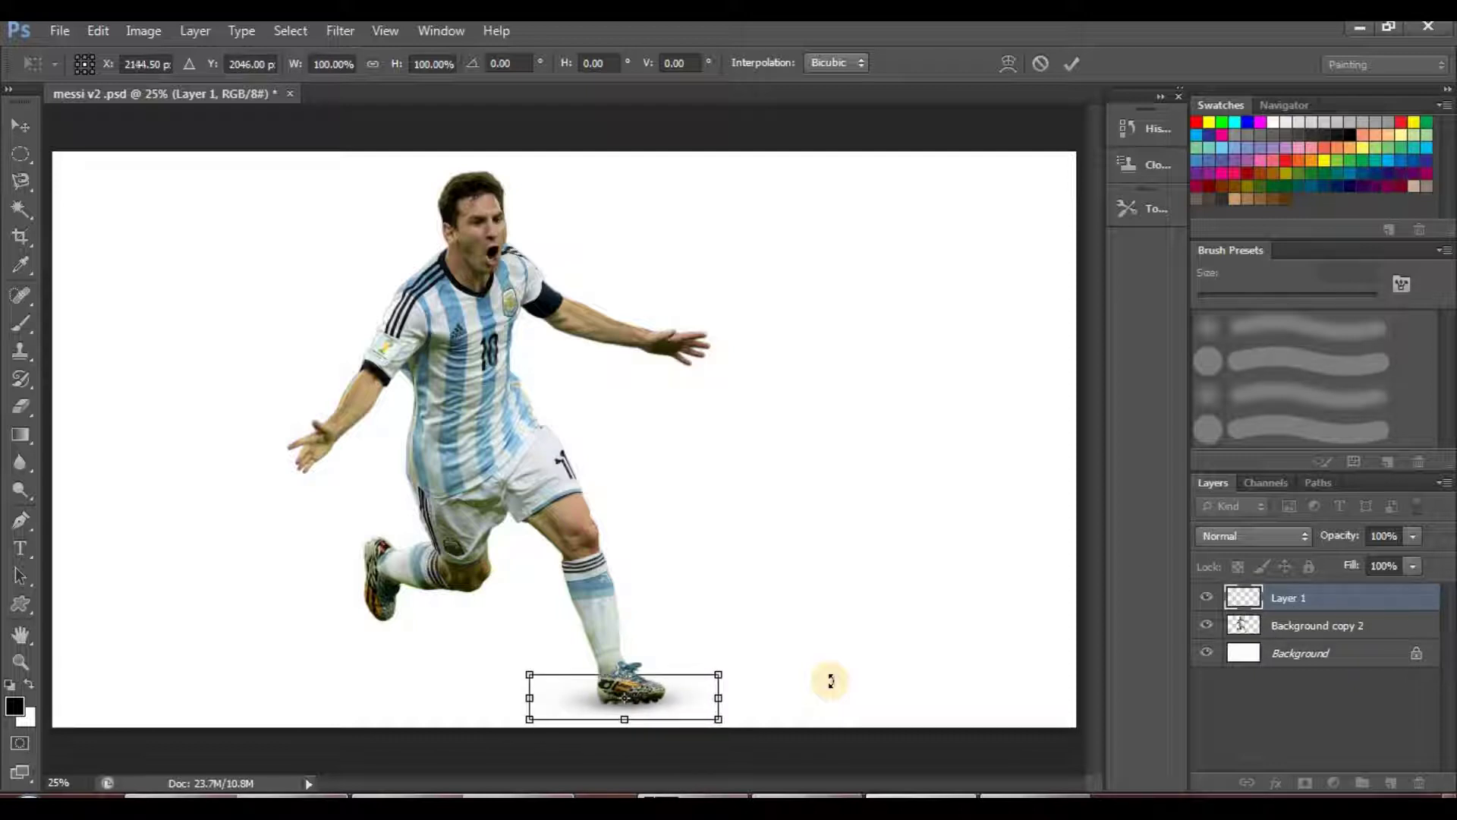
pyautogui.press('Up')
pyautogui.press('Up')
pyautogui.press('Up')
pyautogui.press('Up')
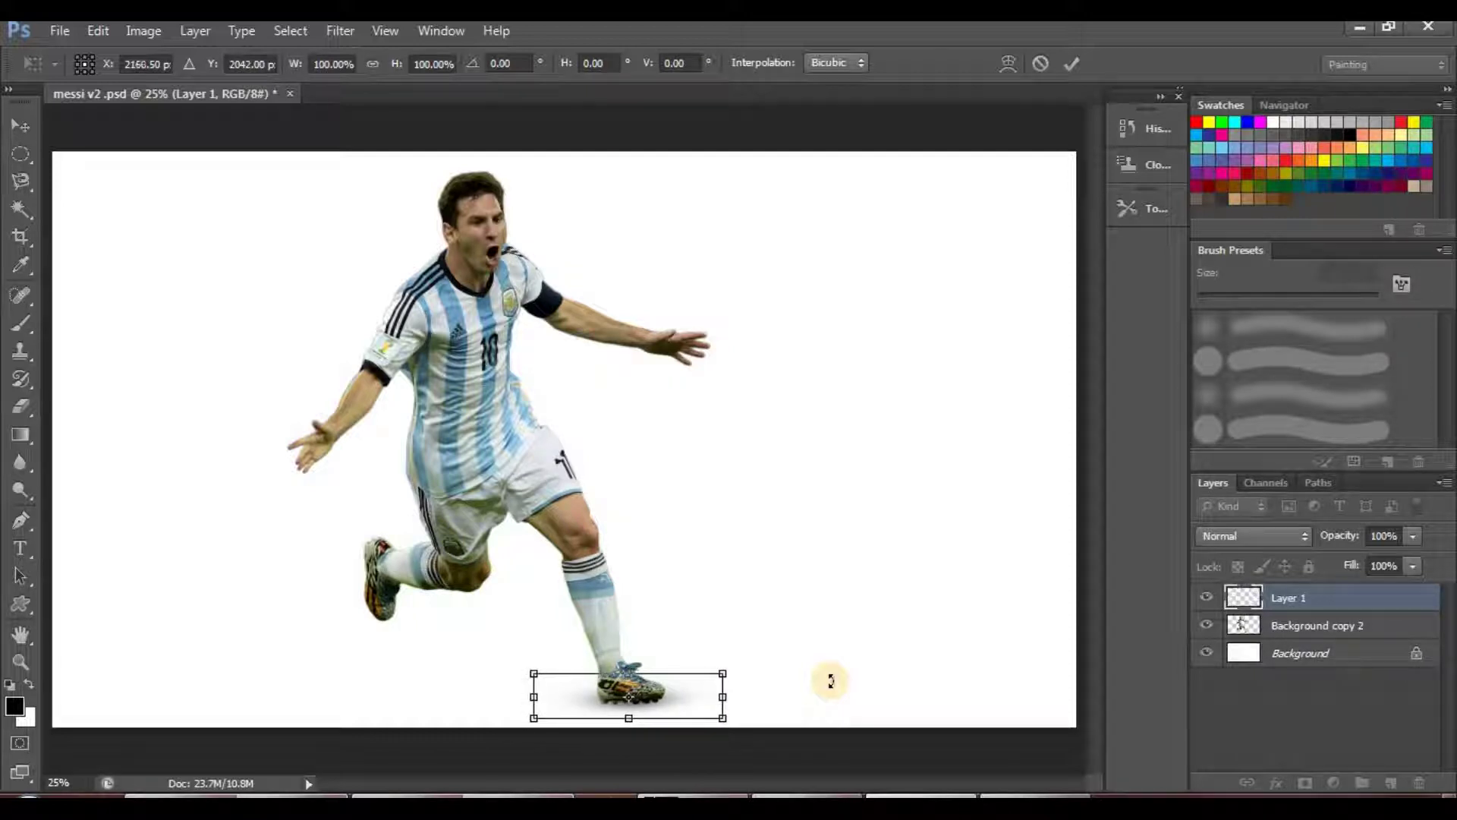
pyautogui.press('Right')
pyautogui.press('Right')
pyautogui.press('Right')
pyautogui.press('Right')
pyautogui.press('Right')
pyautogui.press('Right')
pyautogui.press('Up')
pyautogui.press('Up')
pyautogui.press('Up')
pyautogui.press('Up')
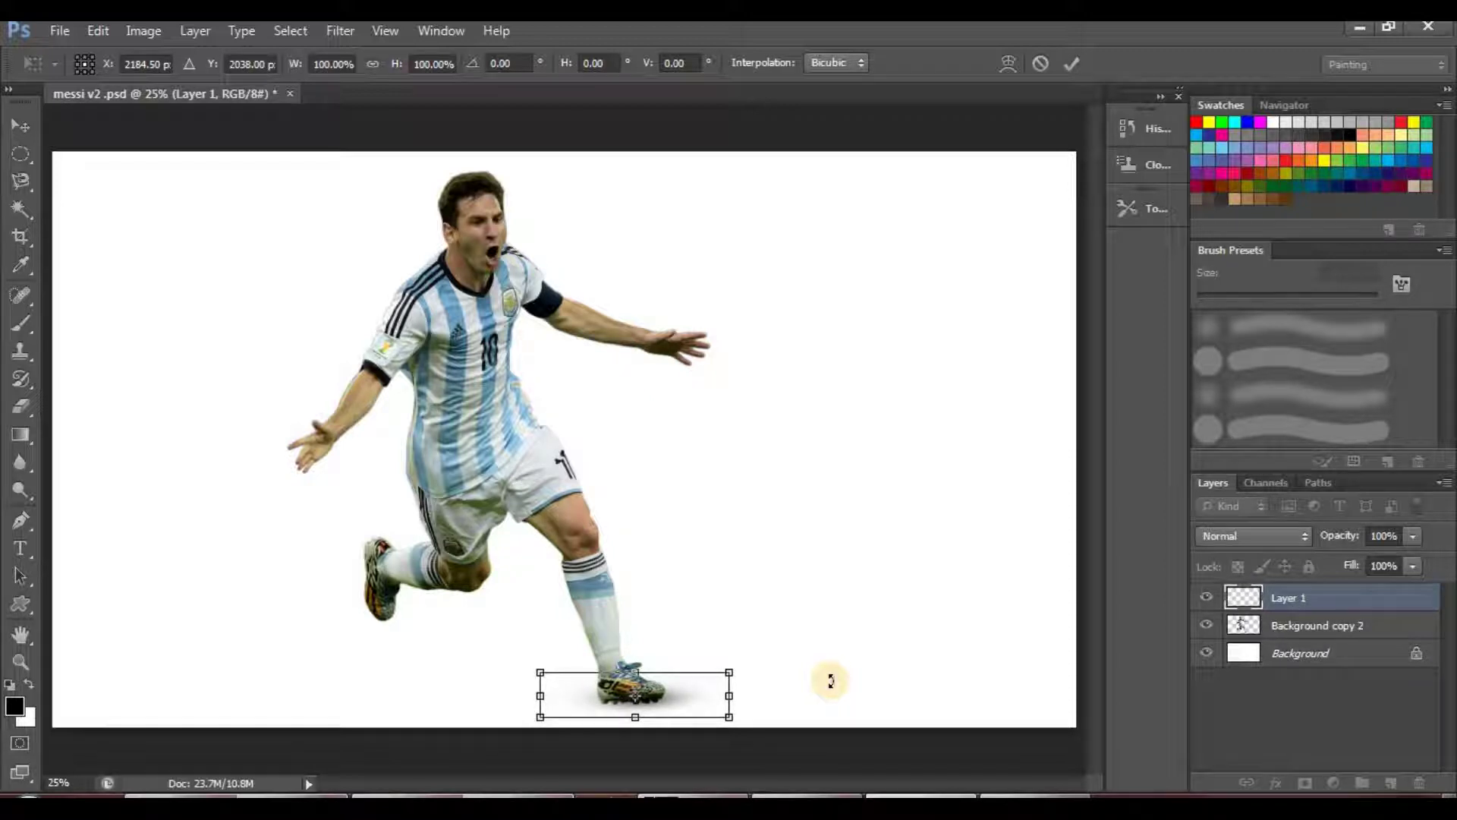
pyautogui.press('Left')
pyautogui.press('Left')
pyautogui.press('Up')
pyautogui.press('Up')
pyautogui.press('Up')
pyautogui.press('Up')
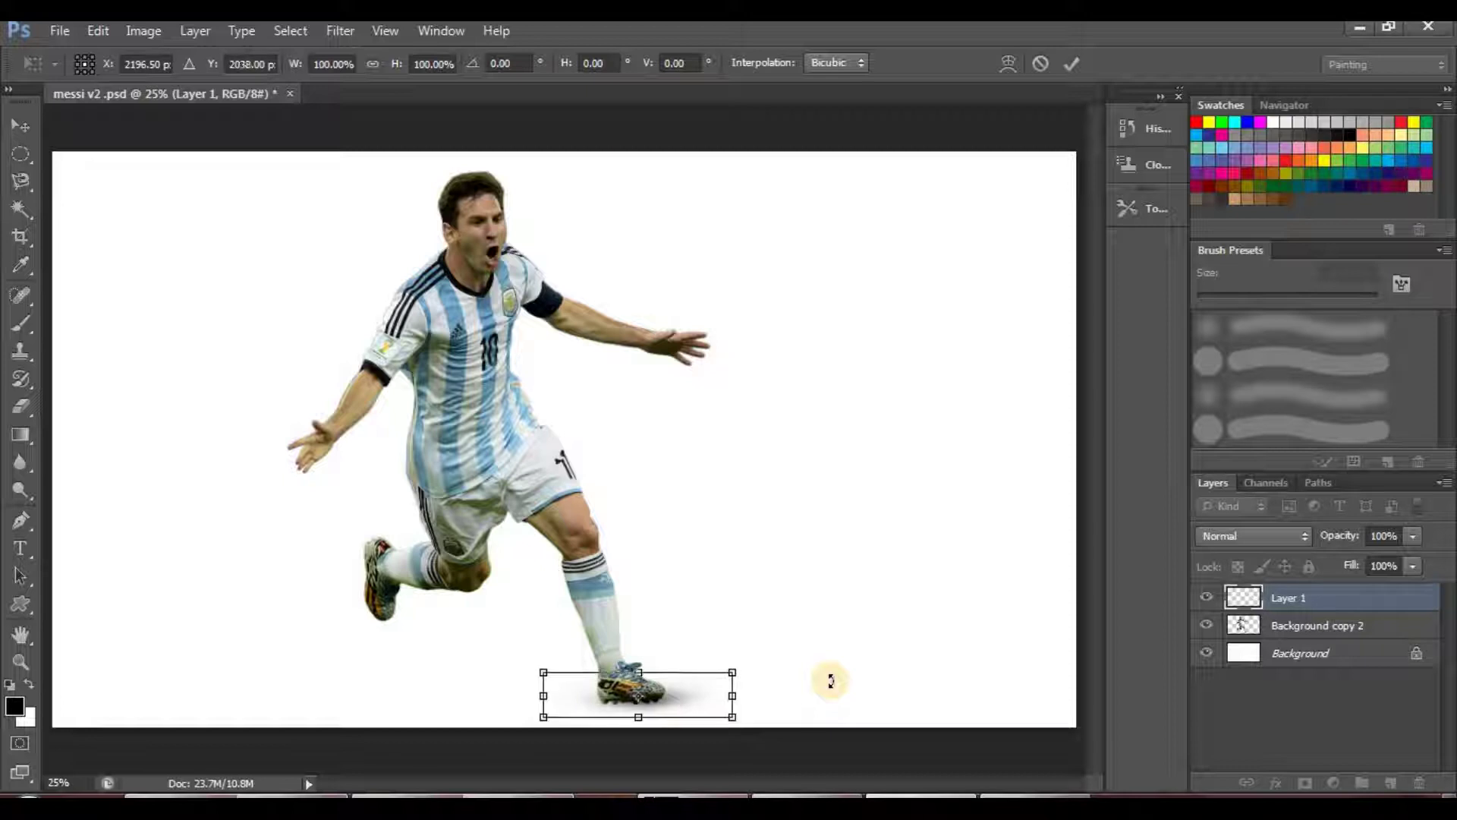
pyautogui.hotkey('shift', 'Left')
pyautogui.hotkey('shift', 'Left')
pyautogui.hotkey('shift', 'Left')
pyautogui.hotkey('shift', 'Left')
pyautogui.hotkey('shift', 'Left')
pyautogui.hotkey('shift', 'Left')
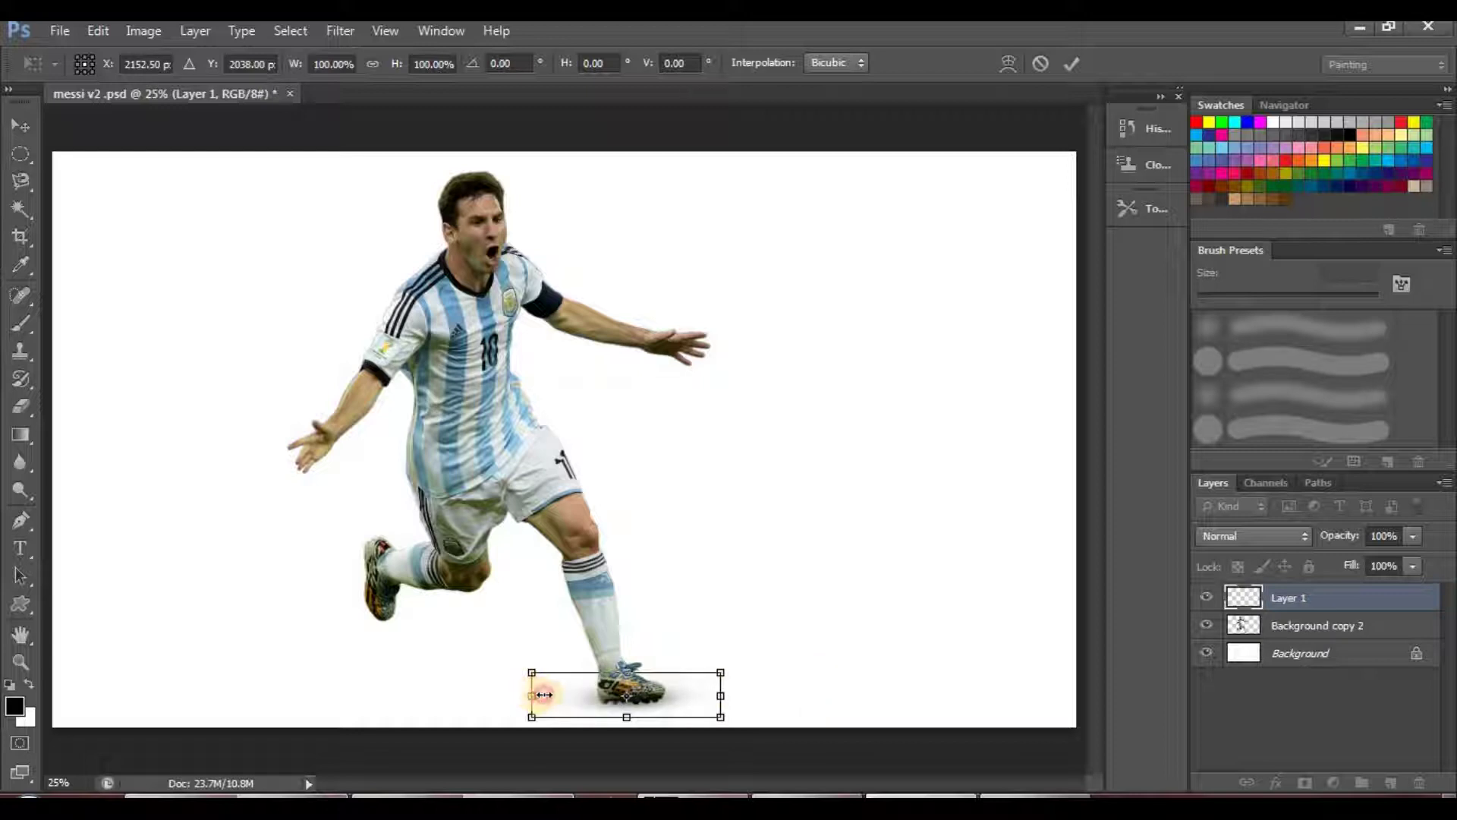
# Narrow the shadow to about 85% width, shift it slightly lower beneath the front boot, and apply the transformation
pyautogui.moveTo(544, 695); pyautogui.dragTo(562, 695)
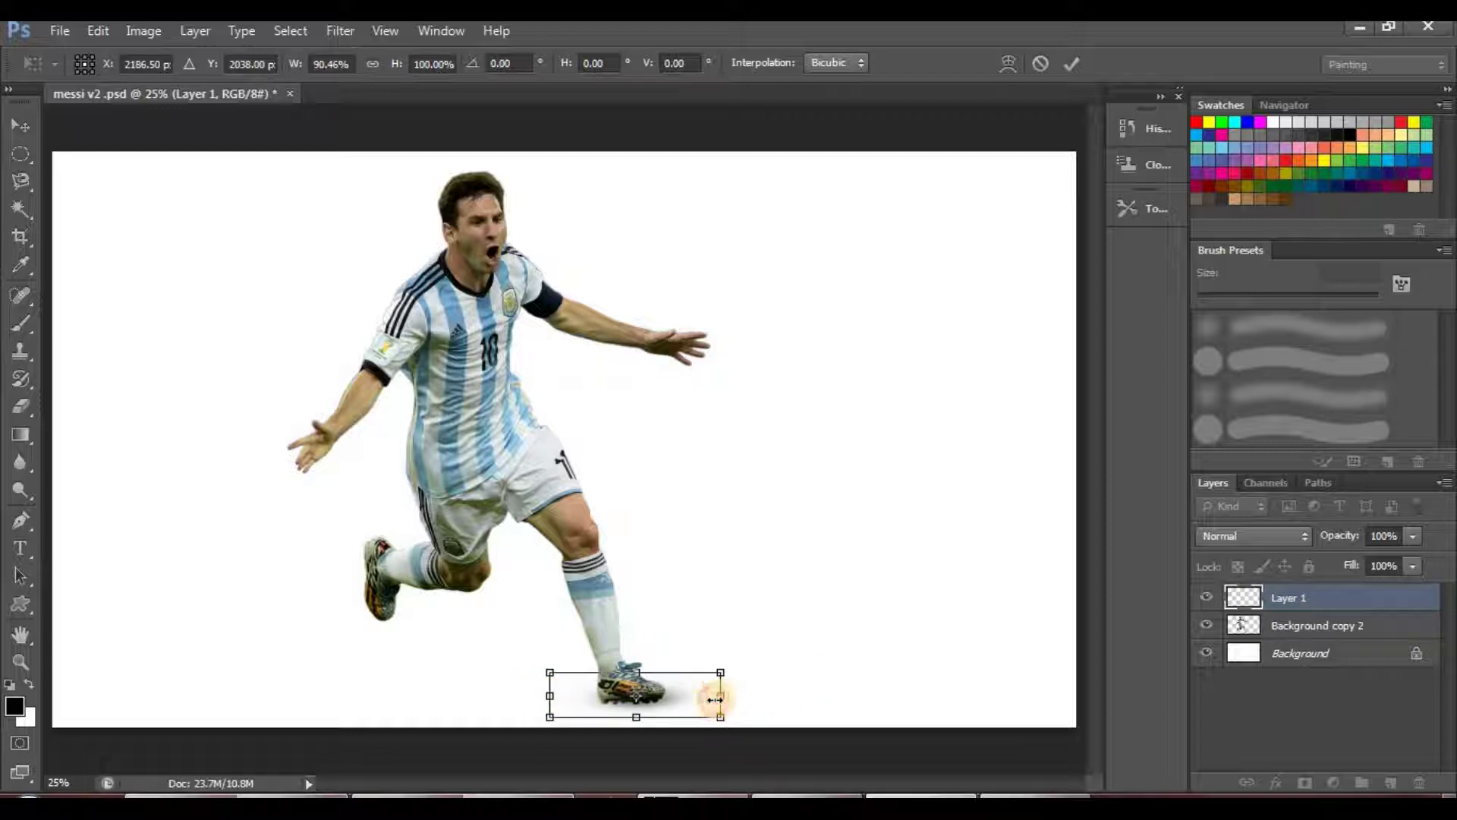
pyautogui.moveTo(715, 695); pyautogui.dragTo(675, 707)
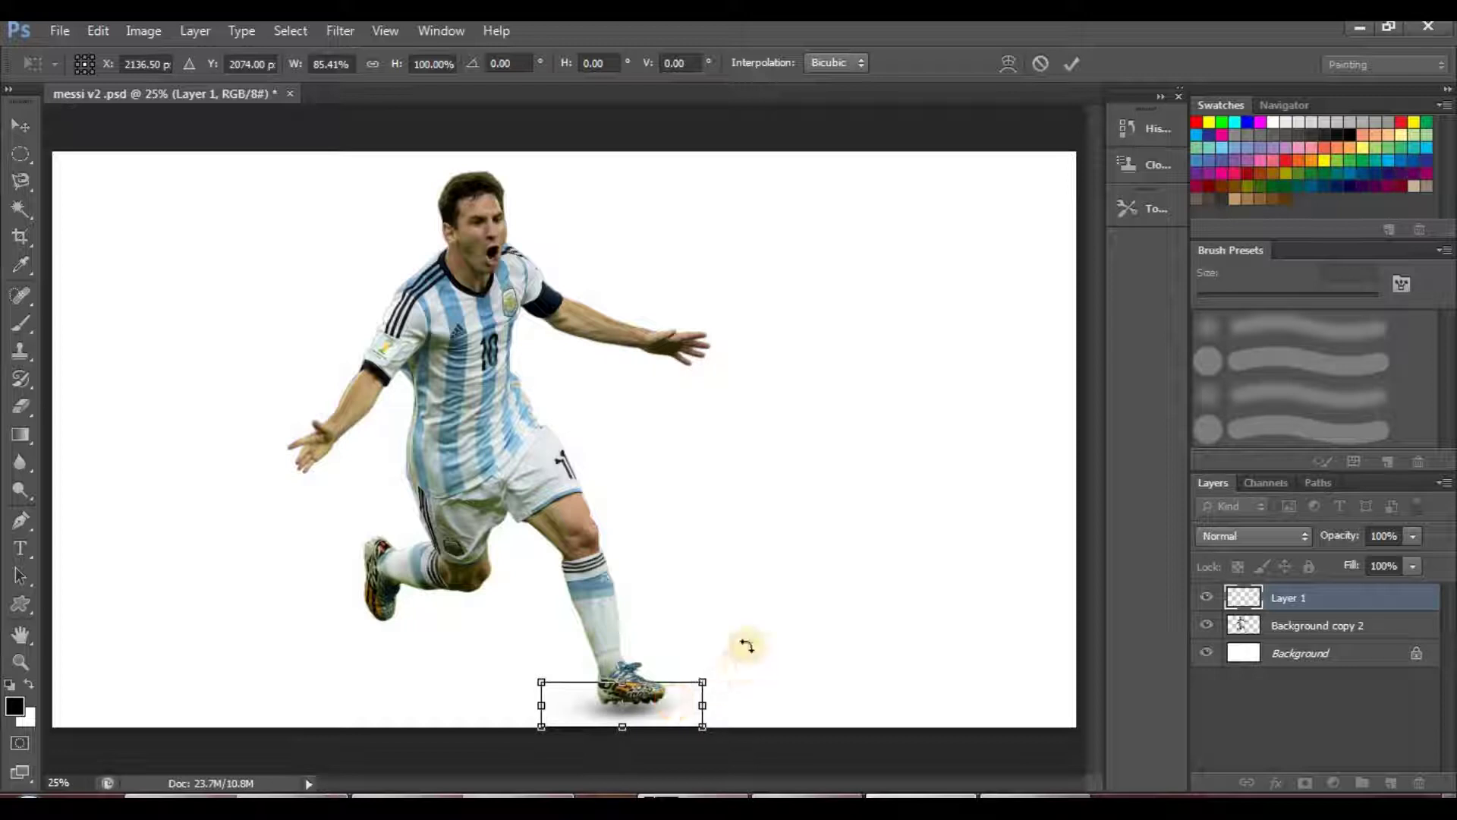
pyautogui.press('Up')
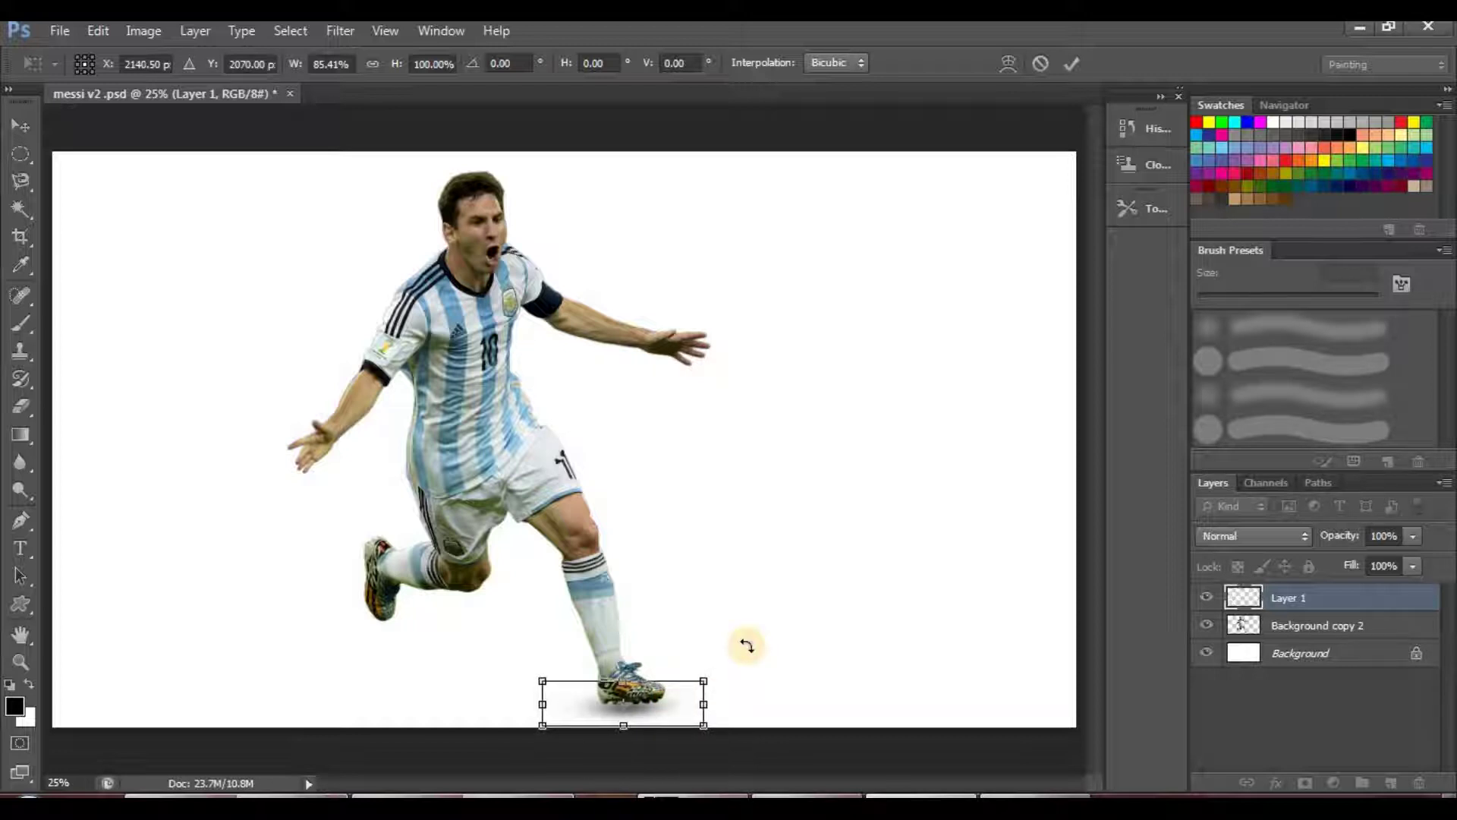
pyautogui.click(1071, 63)
pyautogui.press('b')
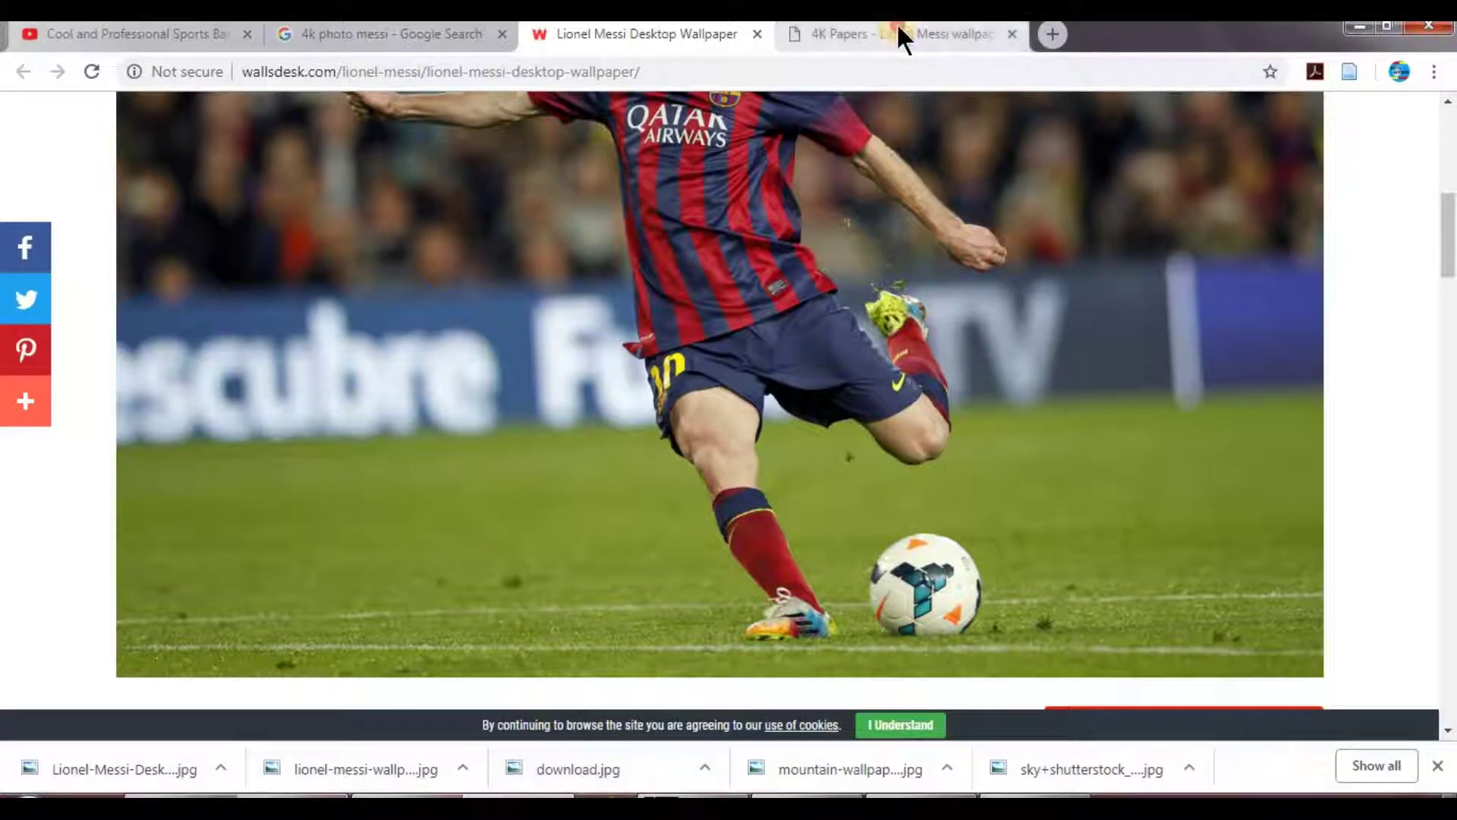
# Close the 4K Papers Messi wallpaper tab in the web browser
pyautogui.click(897, 30)
pyautogui.click(1008, 32)
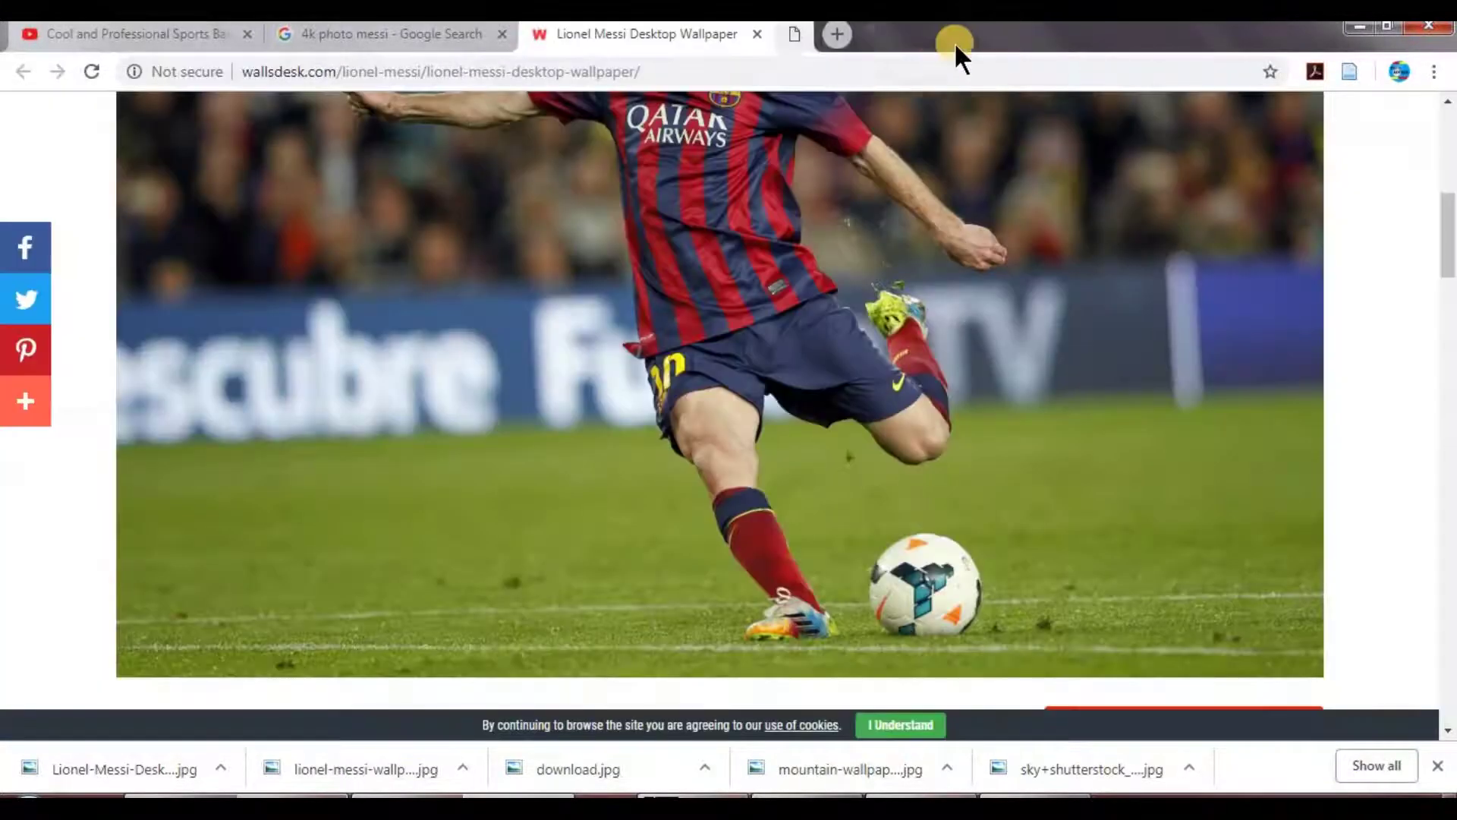
# Close the Lionel Messi Desktop Wallpaper tab and search Google for "free stock photos" in the new tab
pyautogui.click(807, 35)
pyautogui.click(757, 34)
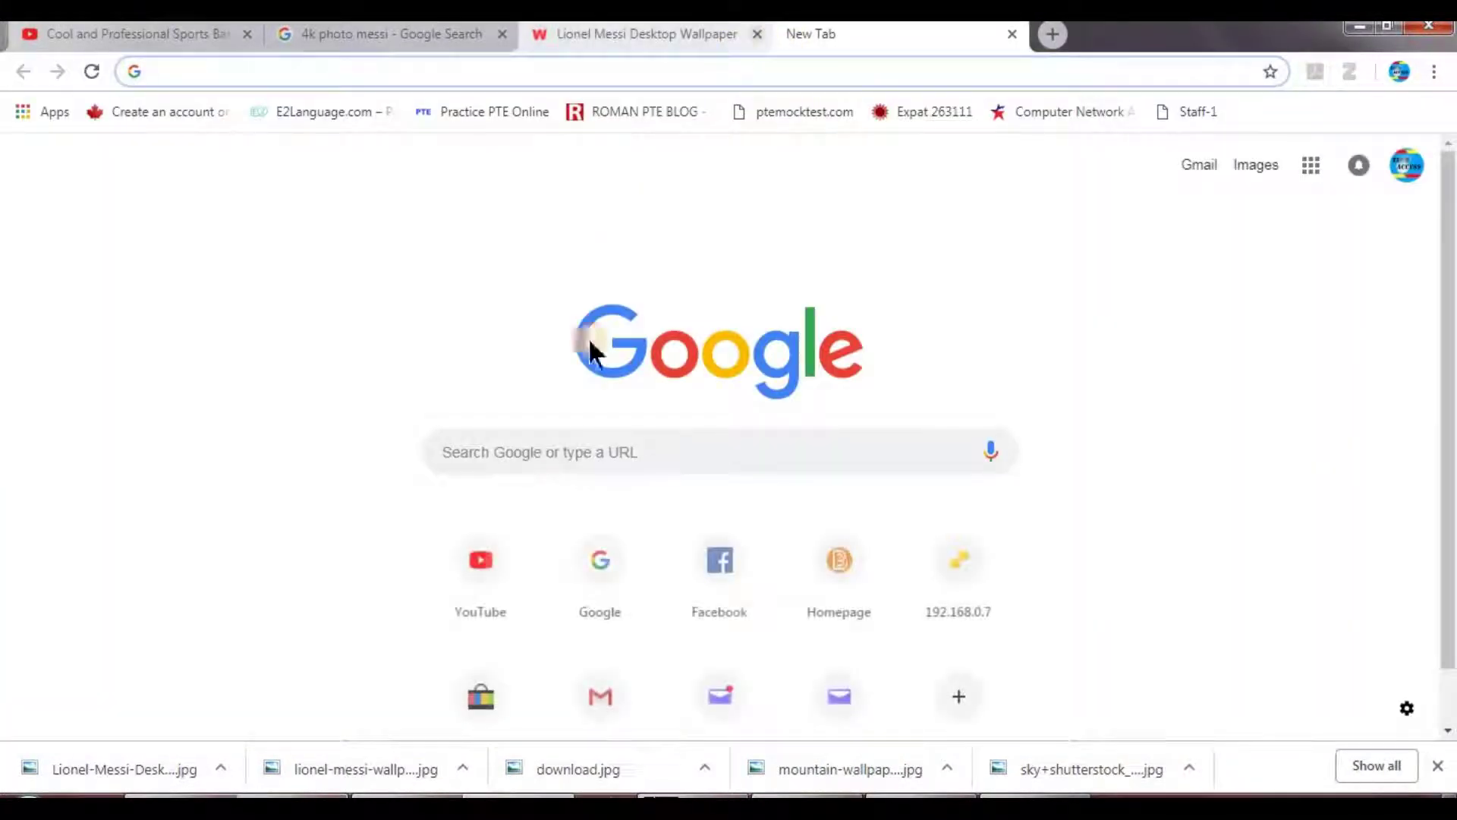
pyautogui.click(579, 467)
pyautogui.write('fr')
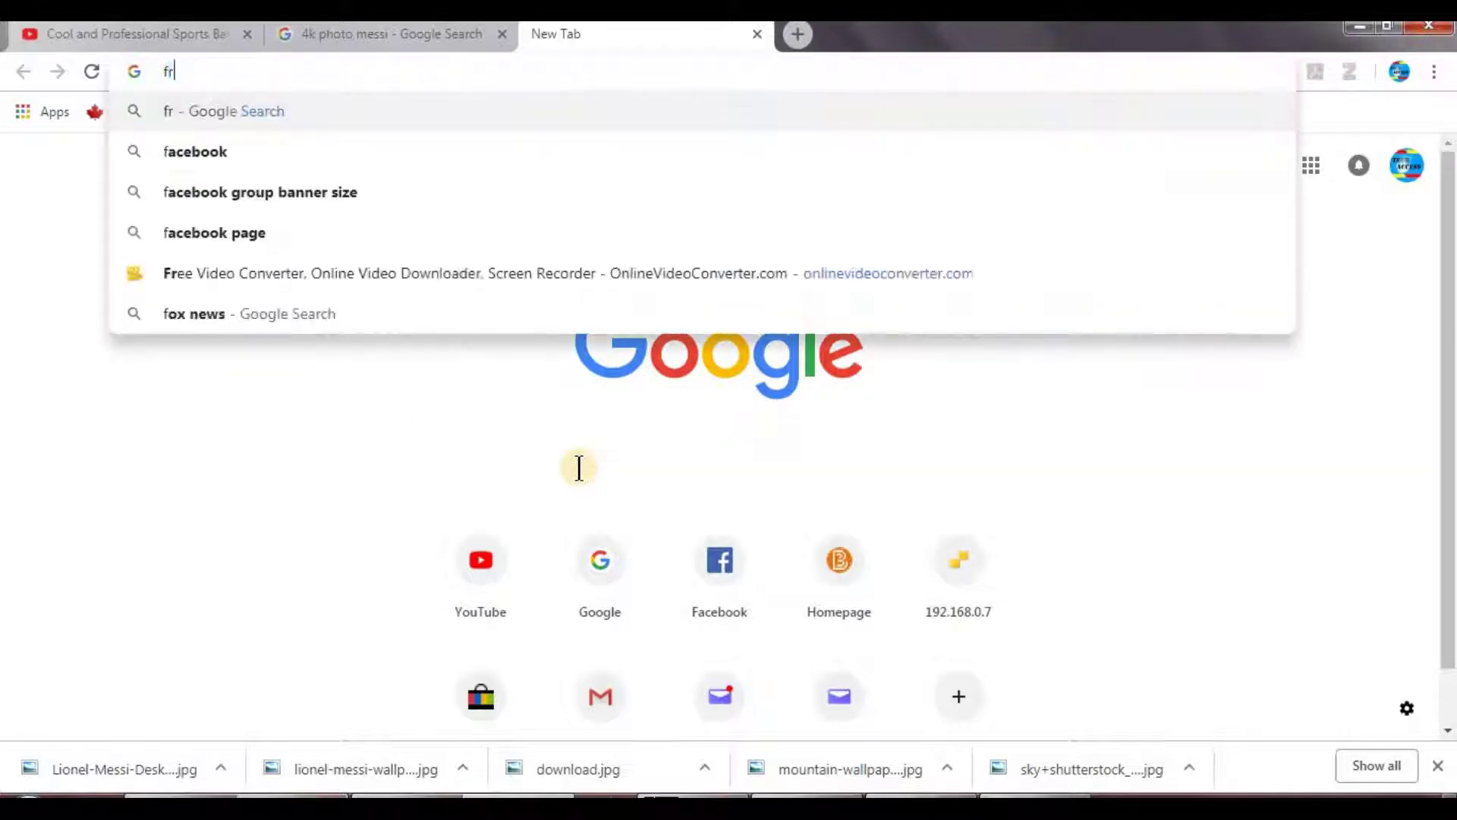
pyautogui.write('ee stock i')
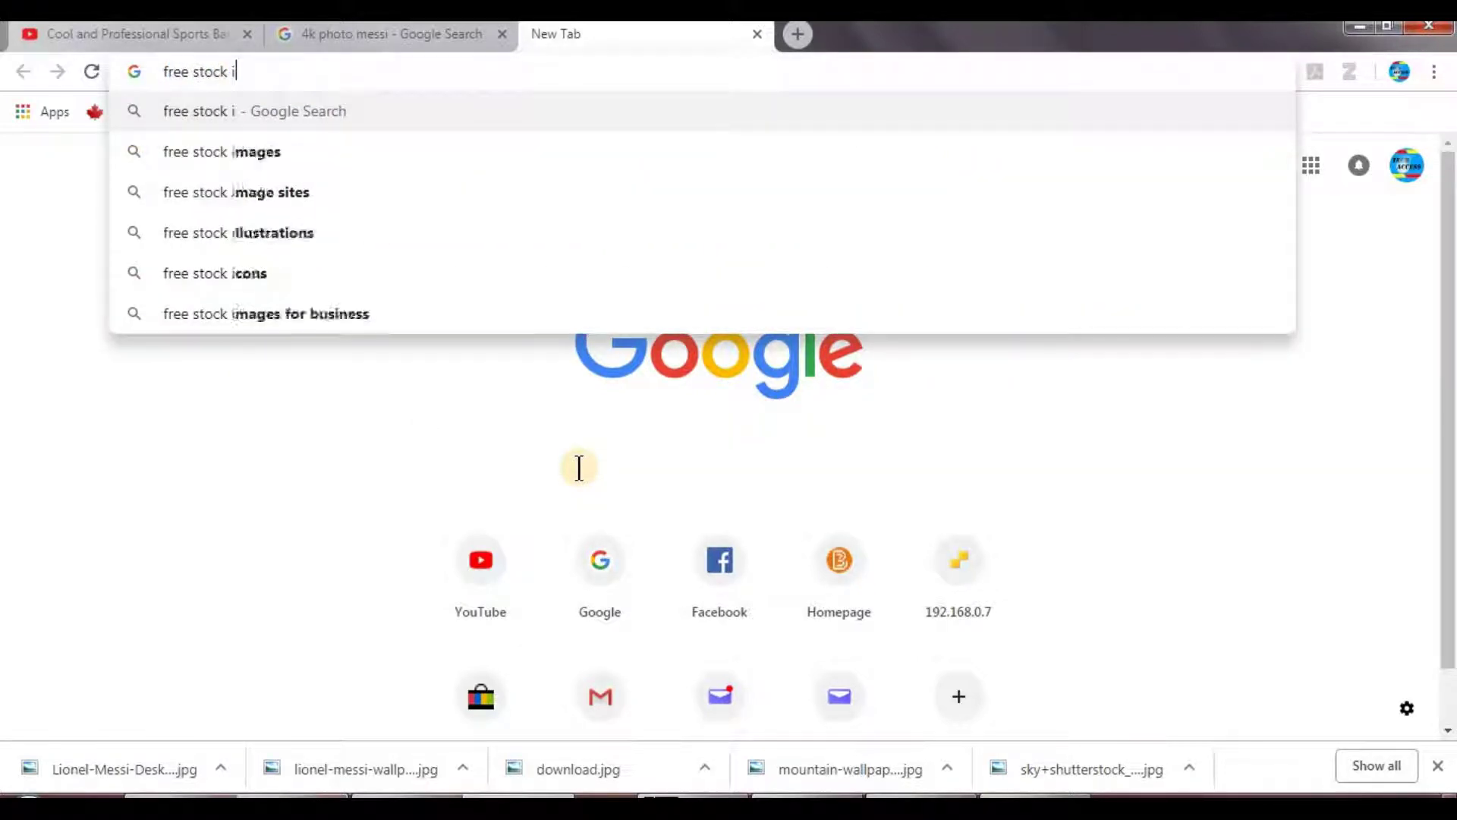
pyautogui.press('BackSpace')
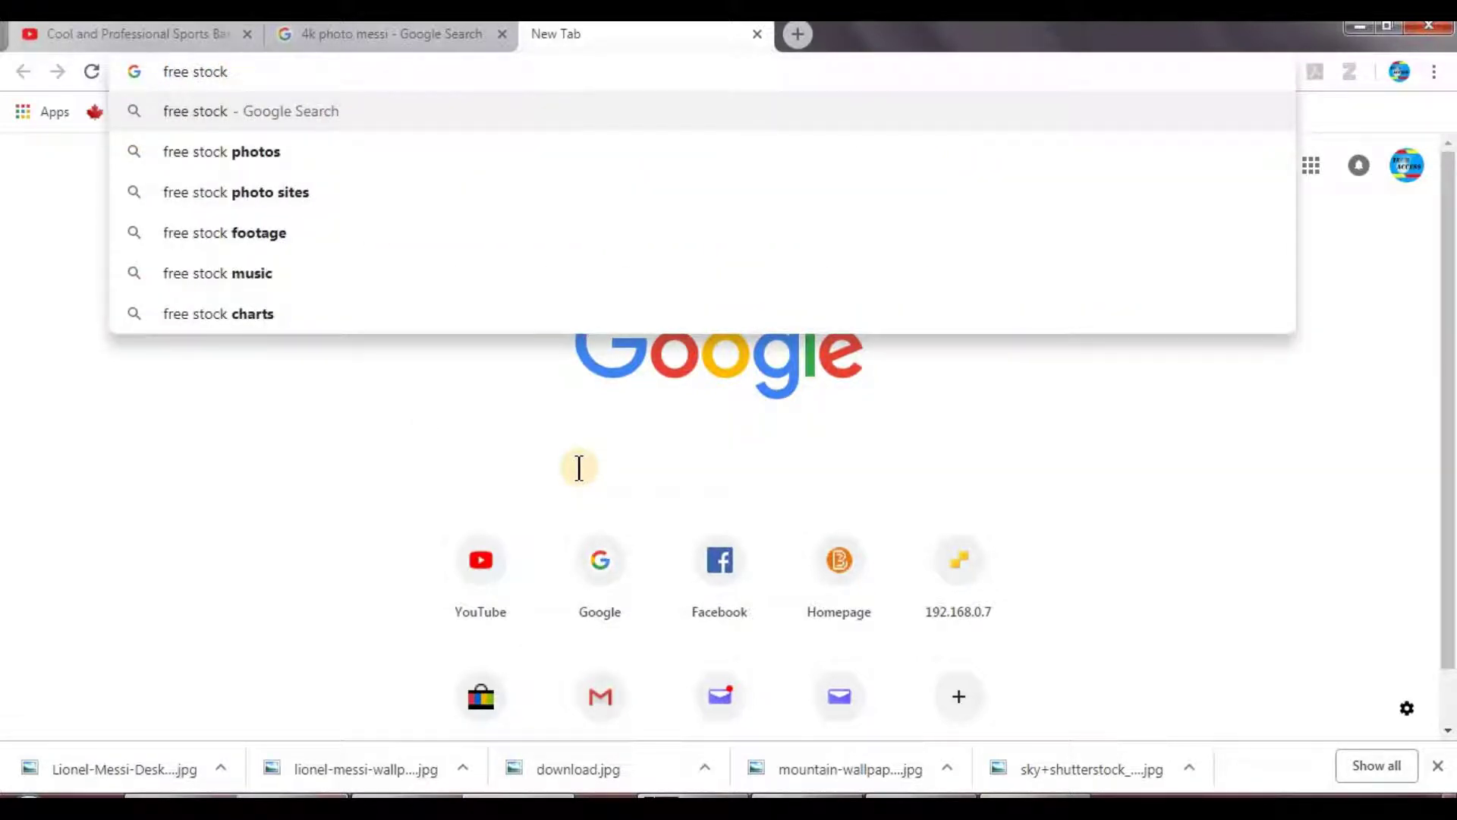
pyautogui.press('Down')
pyautogui.press('Return')
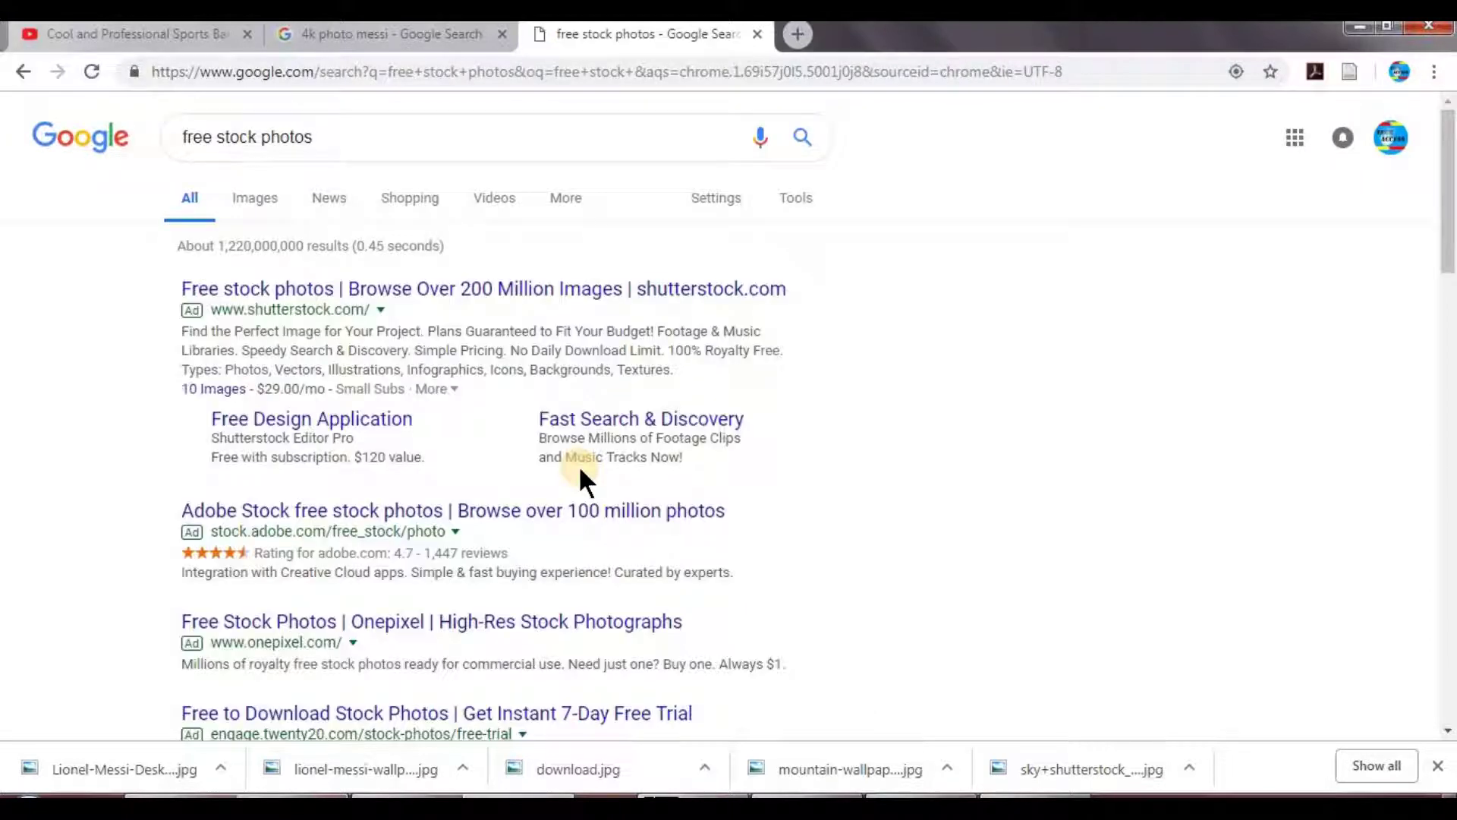
# Open the Pexels site from the search results and search its photos for "grass ground"
pyautogui.scroll(-4, 794, 464)
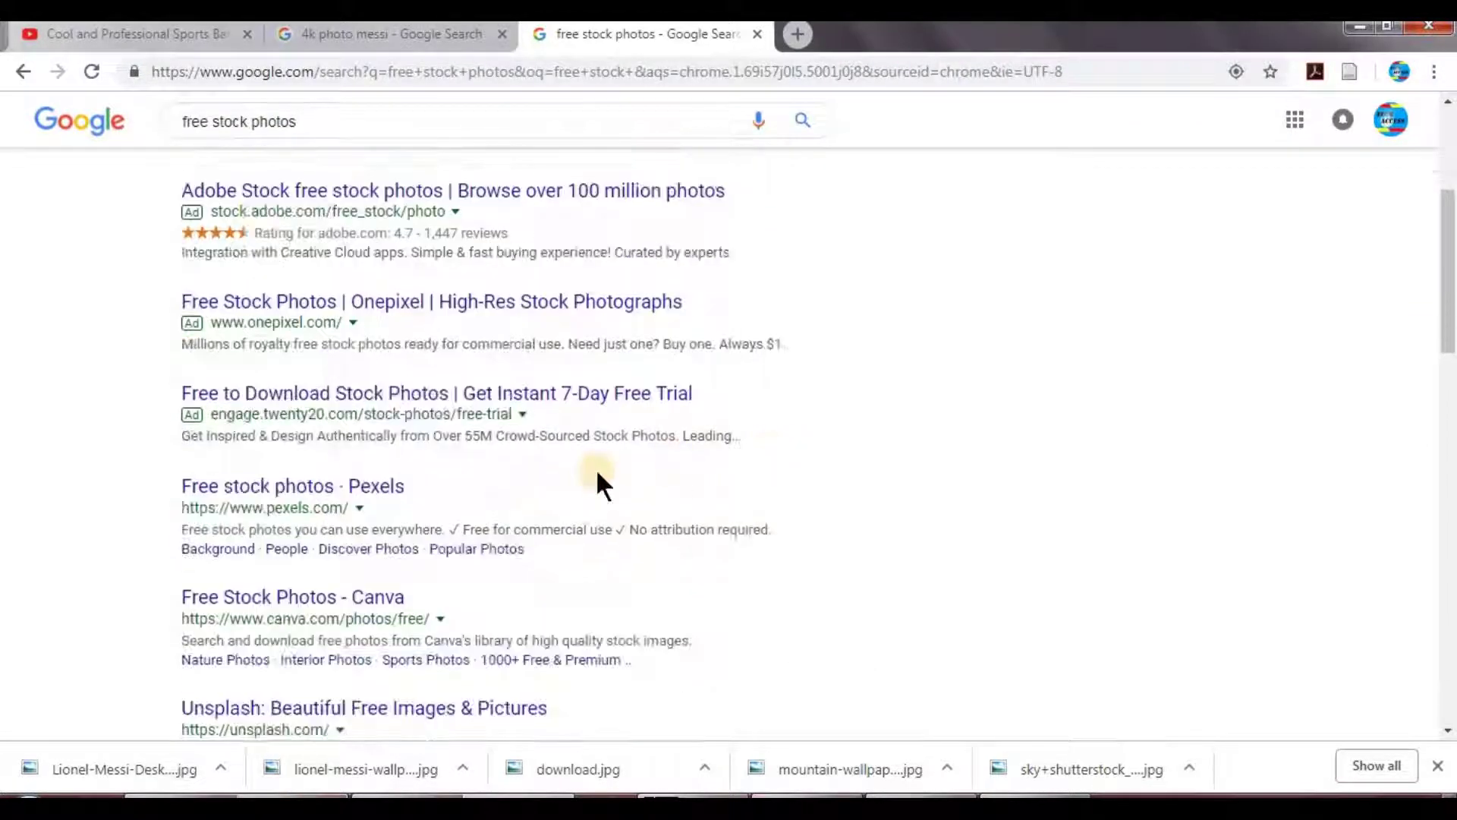
pyautogui.click(362, 490)
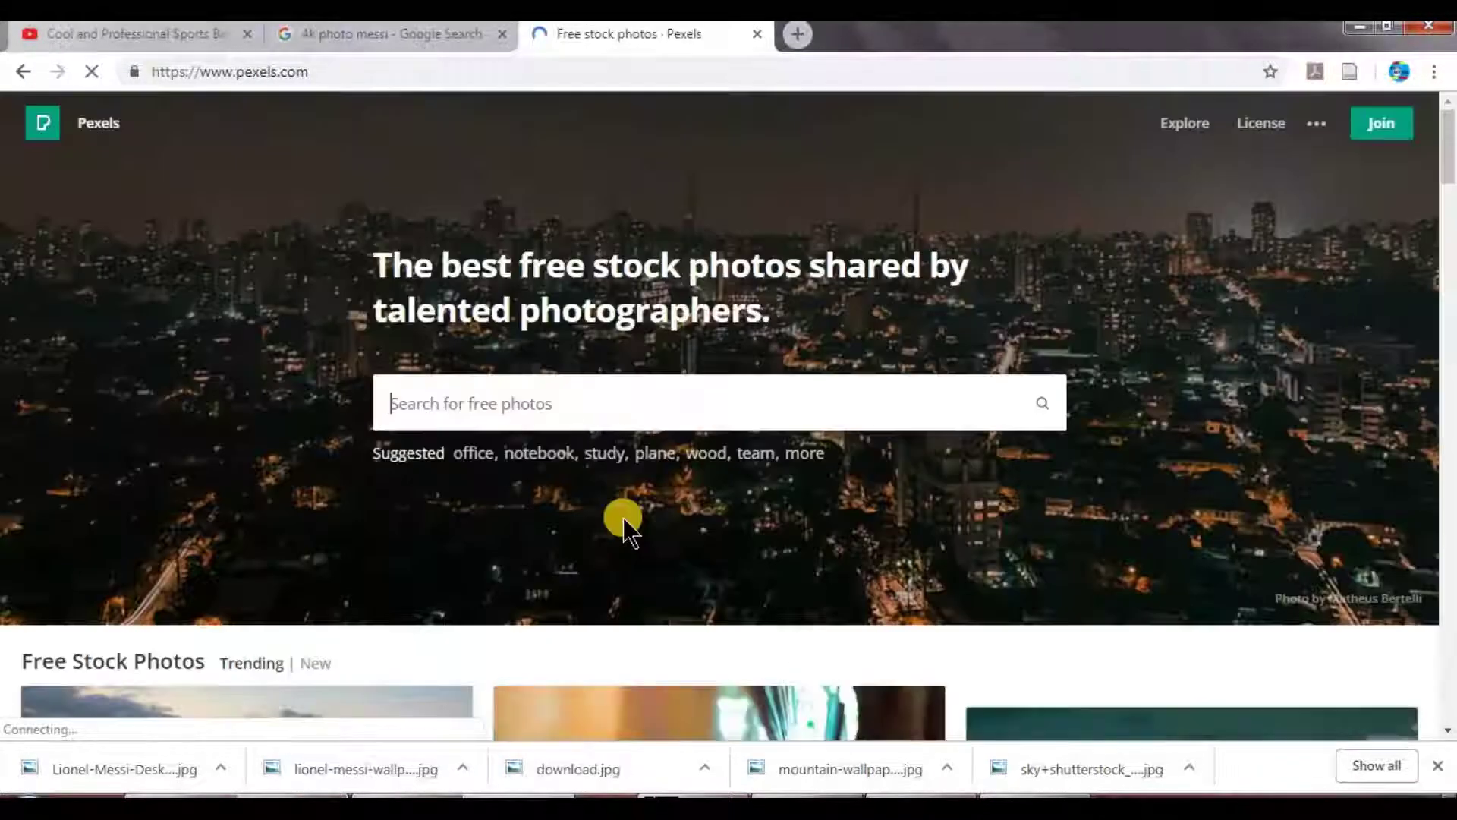
pyautogui.click(514, 409)
pyautogui.write('grass ground')
pyautogui.press('Return')
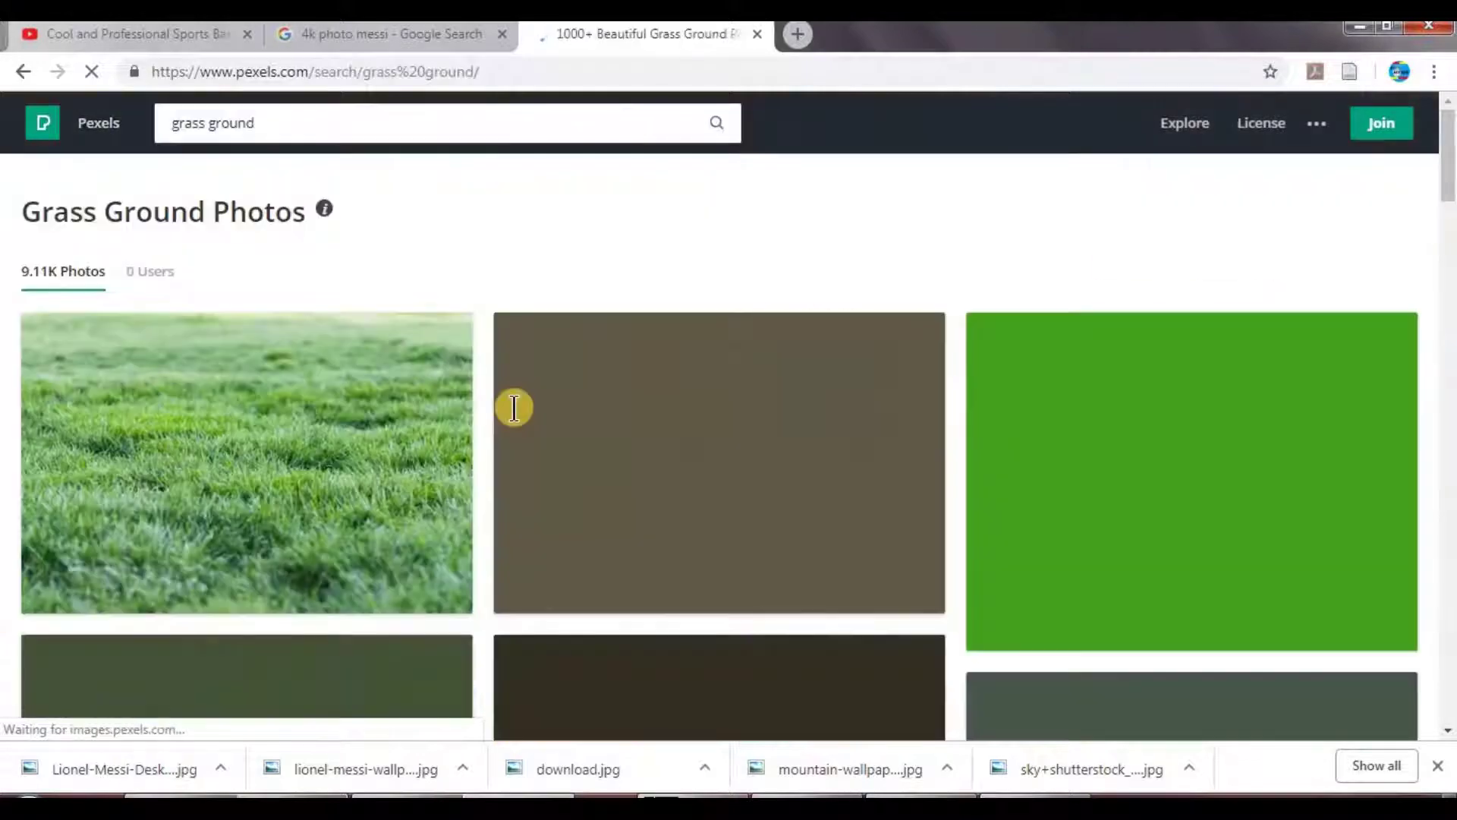
# Look through the Grass Ground photo results for a football field suitable as the banner background
pyautogui.scroll(-4, 1097, 513)
pyautogui.scroll(-12, 1097, 513)
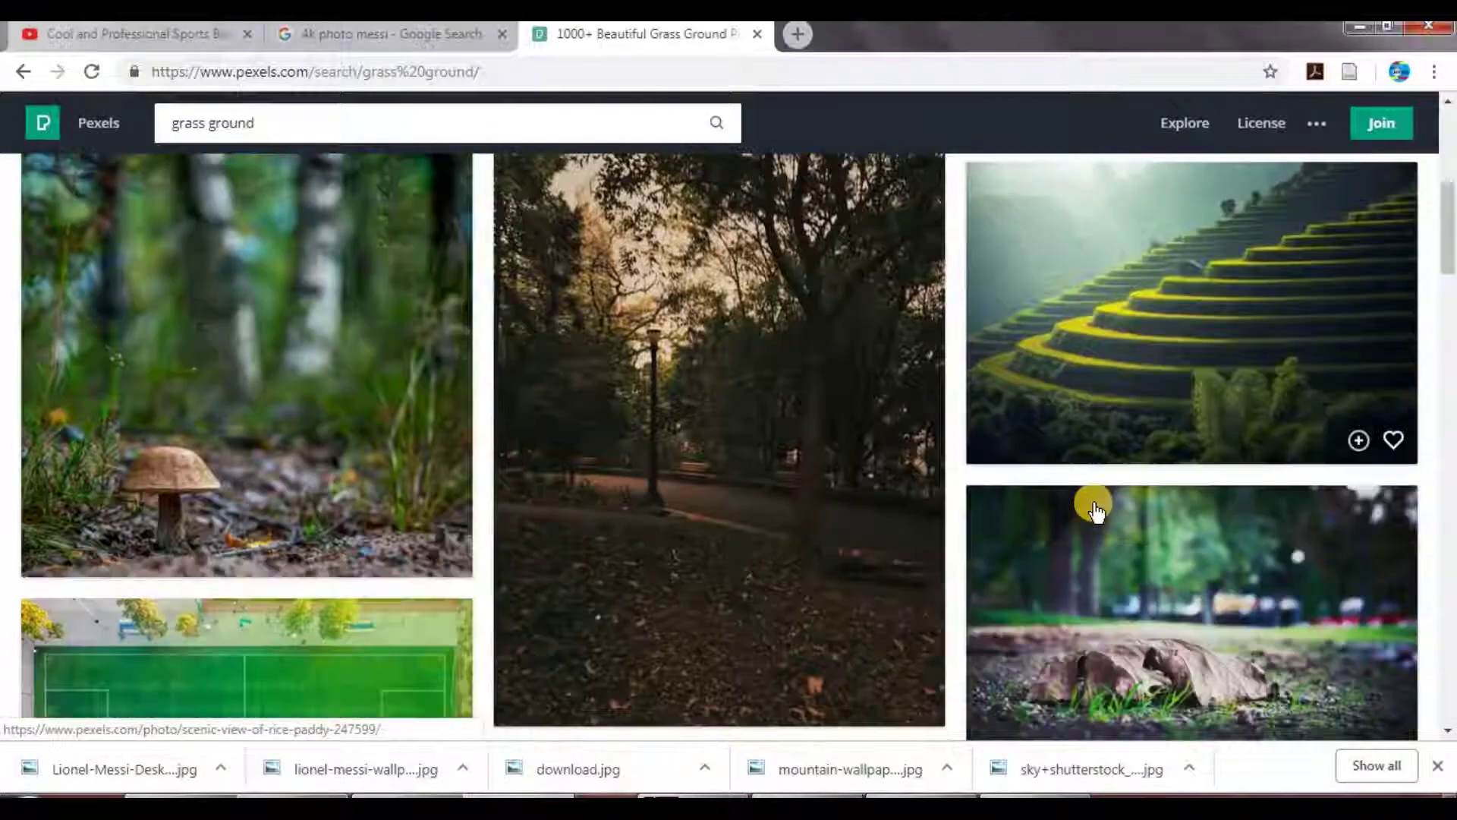
pyautogui.scroll(2, 1097, 512)
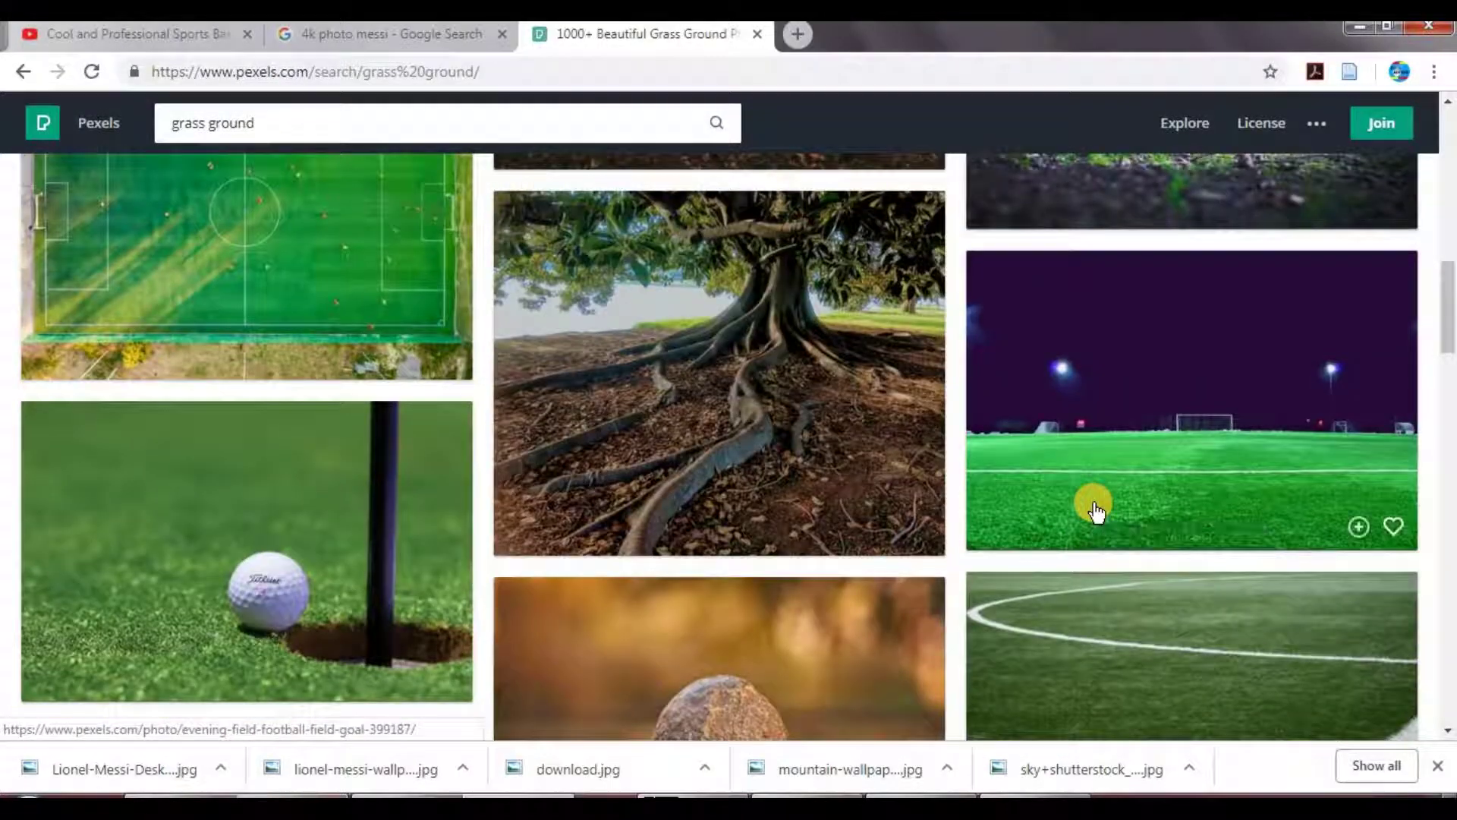
pyautogui.scroll(-7, 1097, 512)
pyautogui.scroll(-3, 1097, 508)
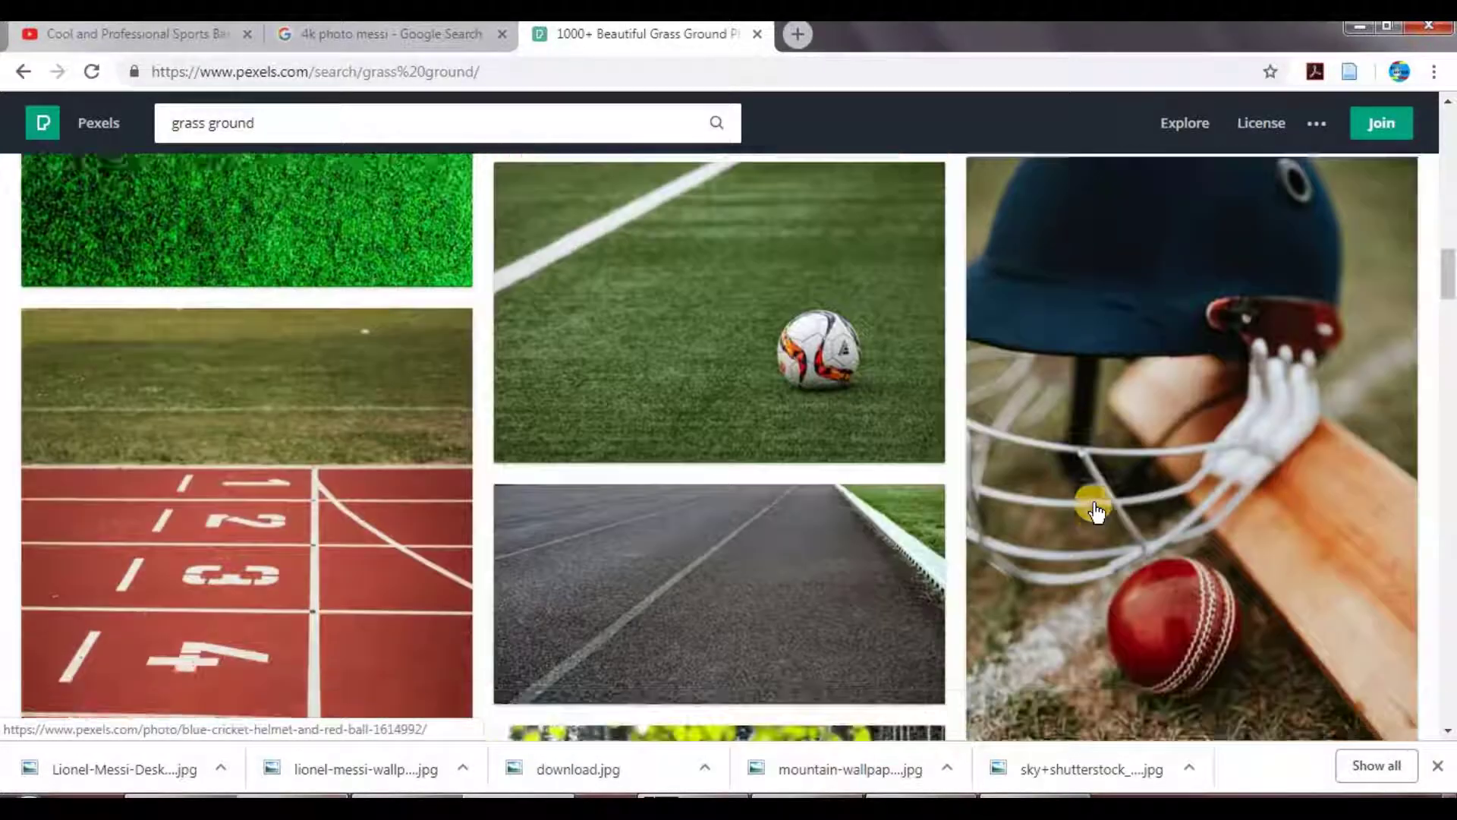
pyautogui.scroll(4, 1096, 509)
pyautogui.scroll(-5, 1097, 509)
pyautogui.scroll(-2, 1097, 510)
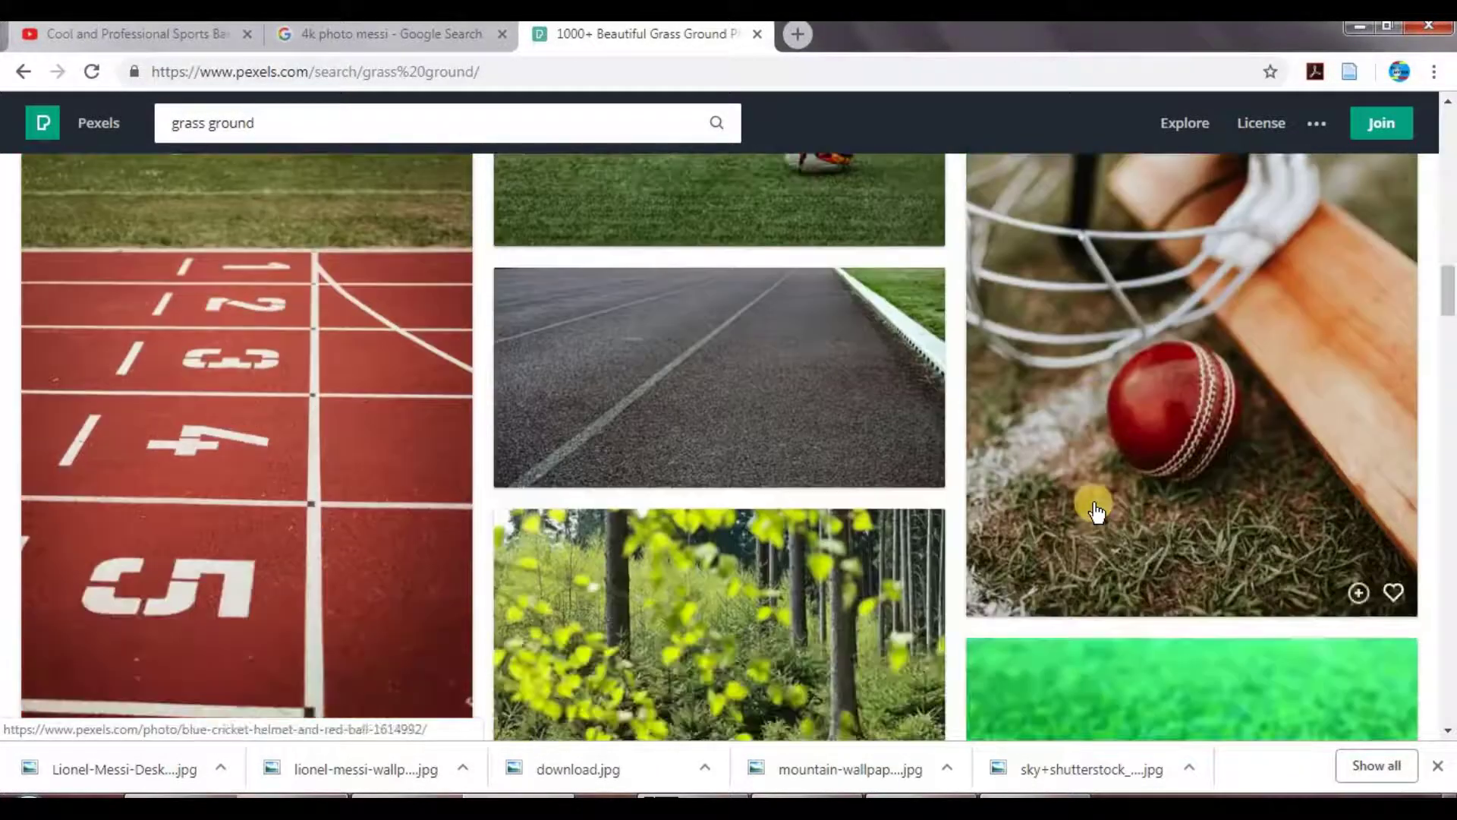
pyautogui.scroll(3, 1096, 510)
pyautogui.scroll(3, 1096, 510)
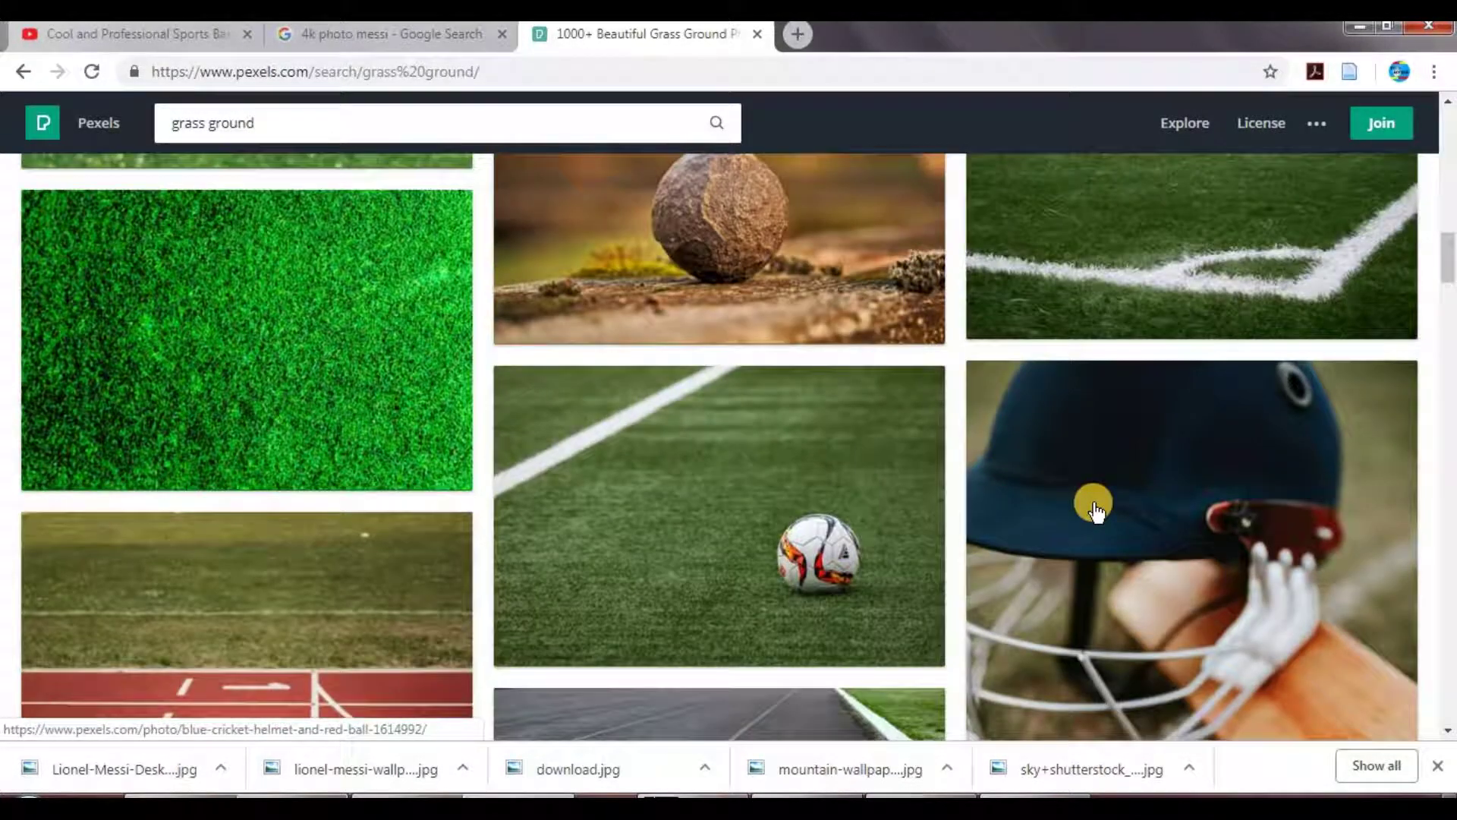
pyautogui.scroll(2, 1097, 510)
pyautogui.scroll(-9, 1096, 510)
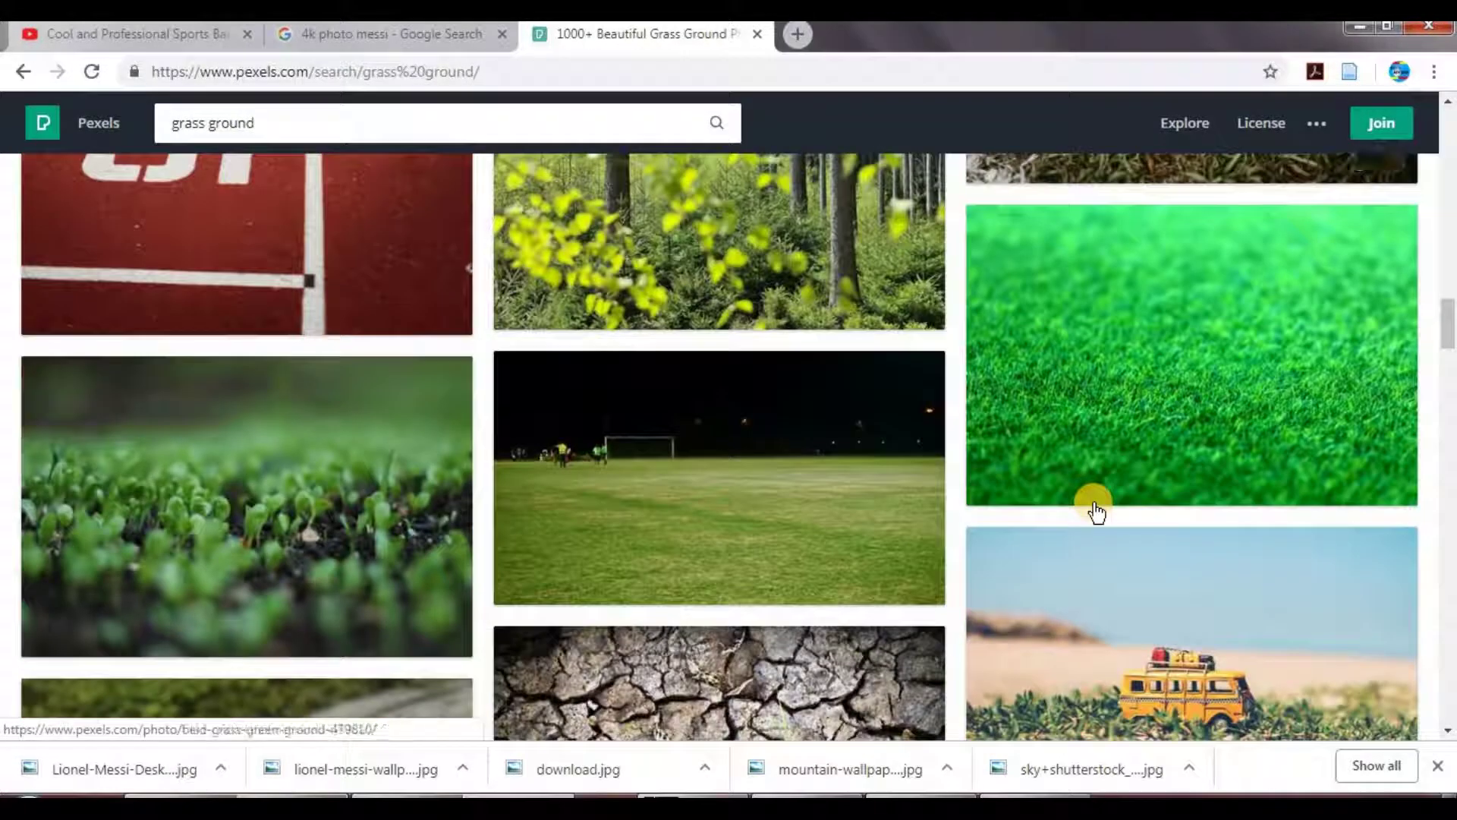
# Open the photo of the football field at night with a goal and dark sky, and download it
pyautogui.click(917, 505)
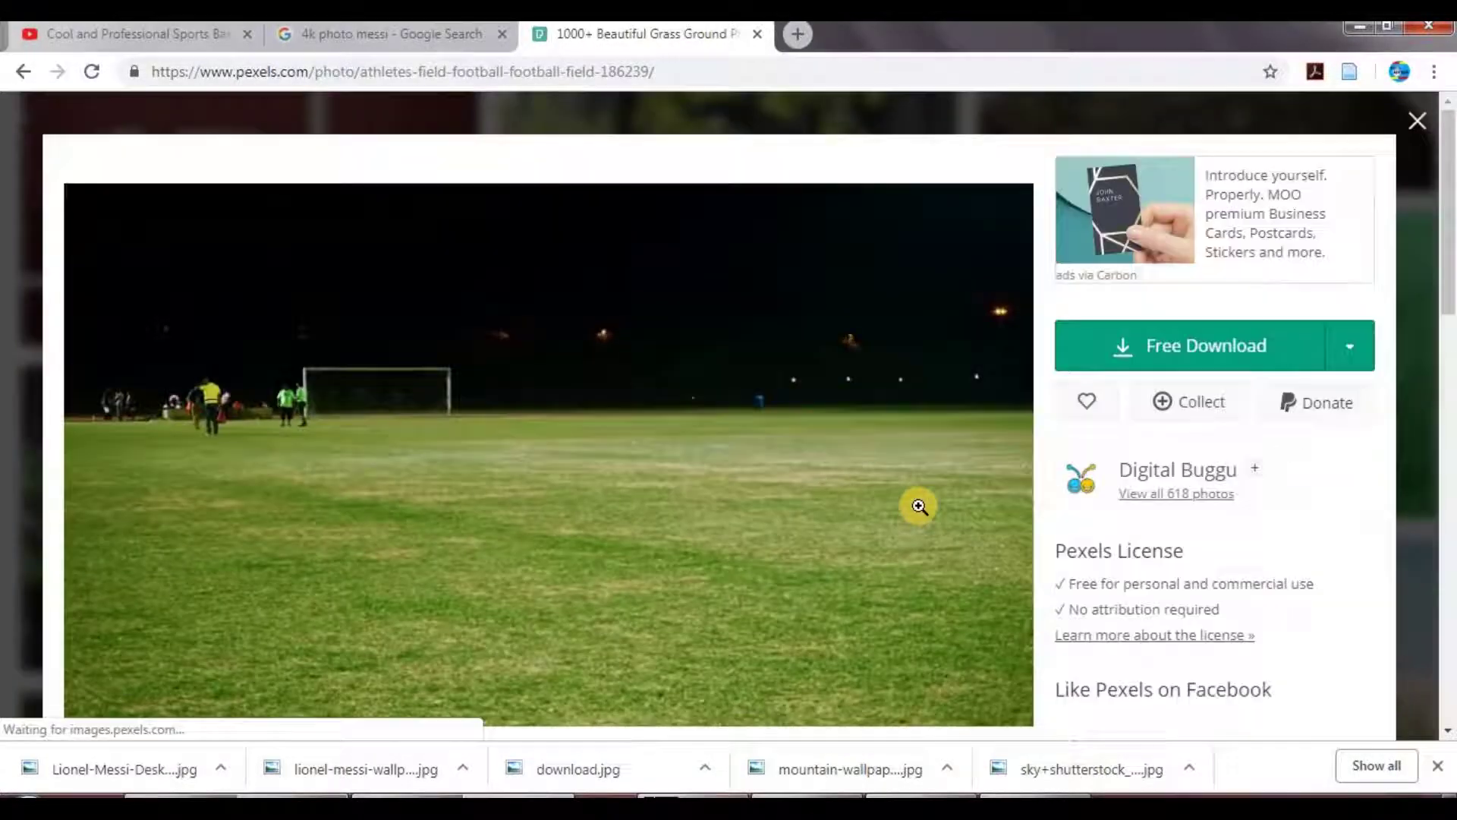
pyautogui.rightClick(552, 499)
pyautogui.click(1218, 334)
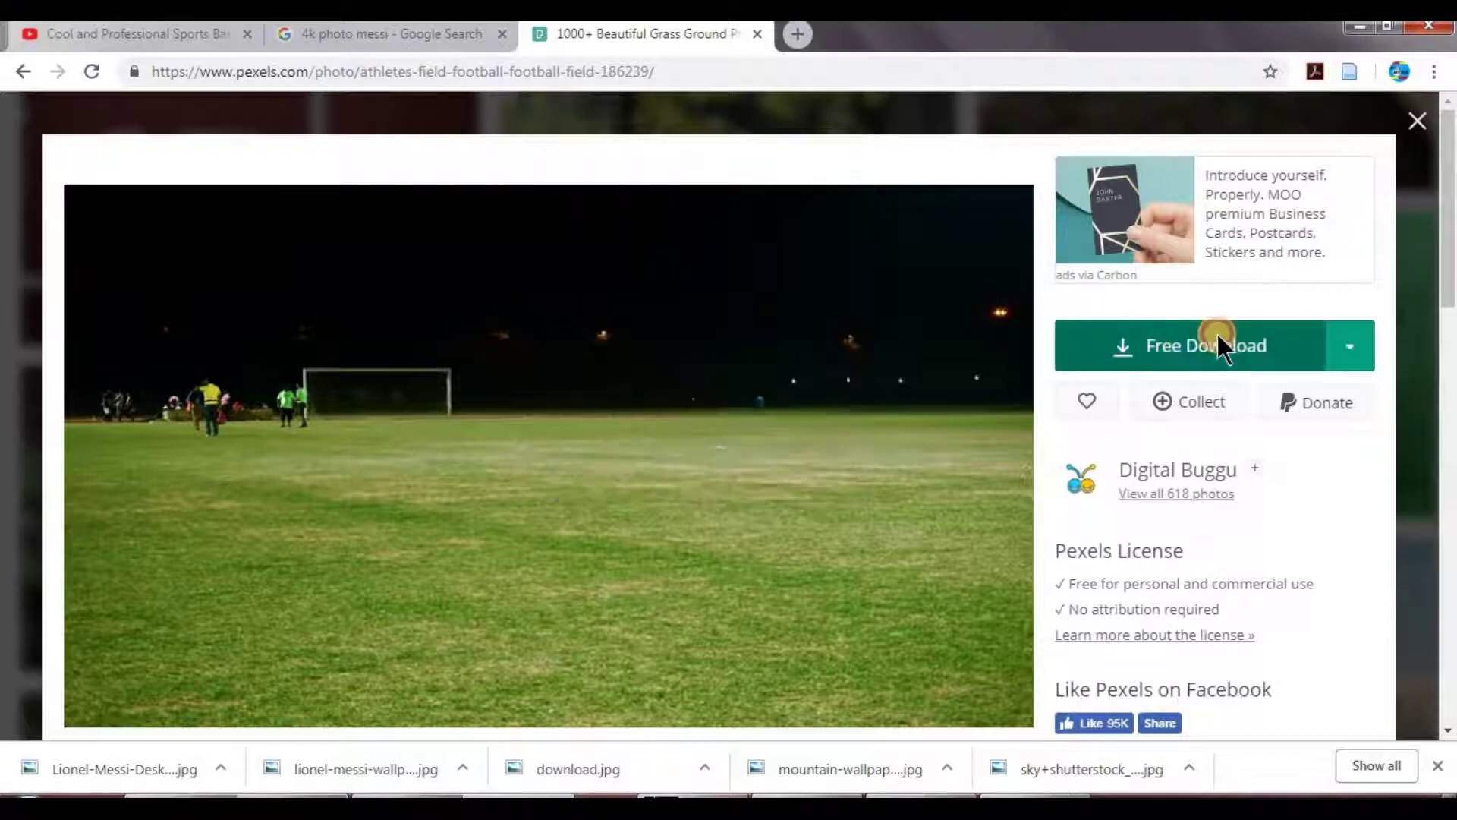
pyautogui.click(1217, 334)
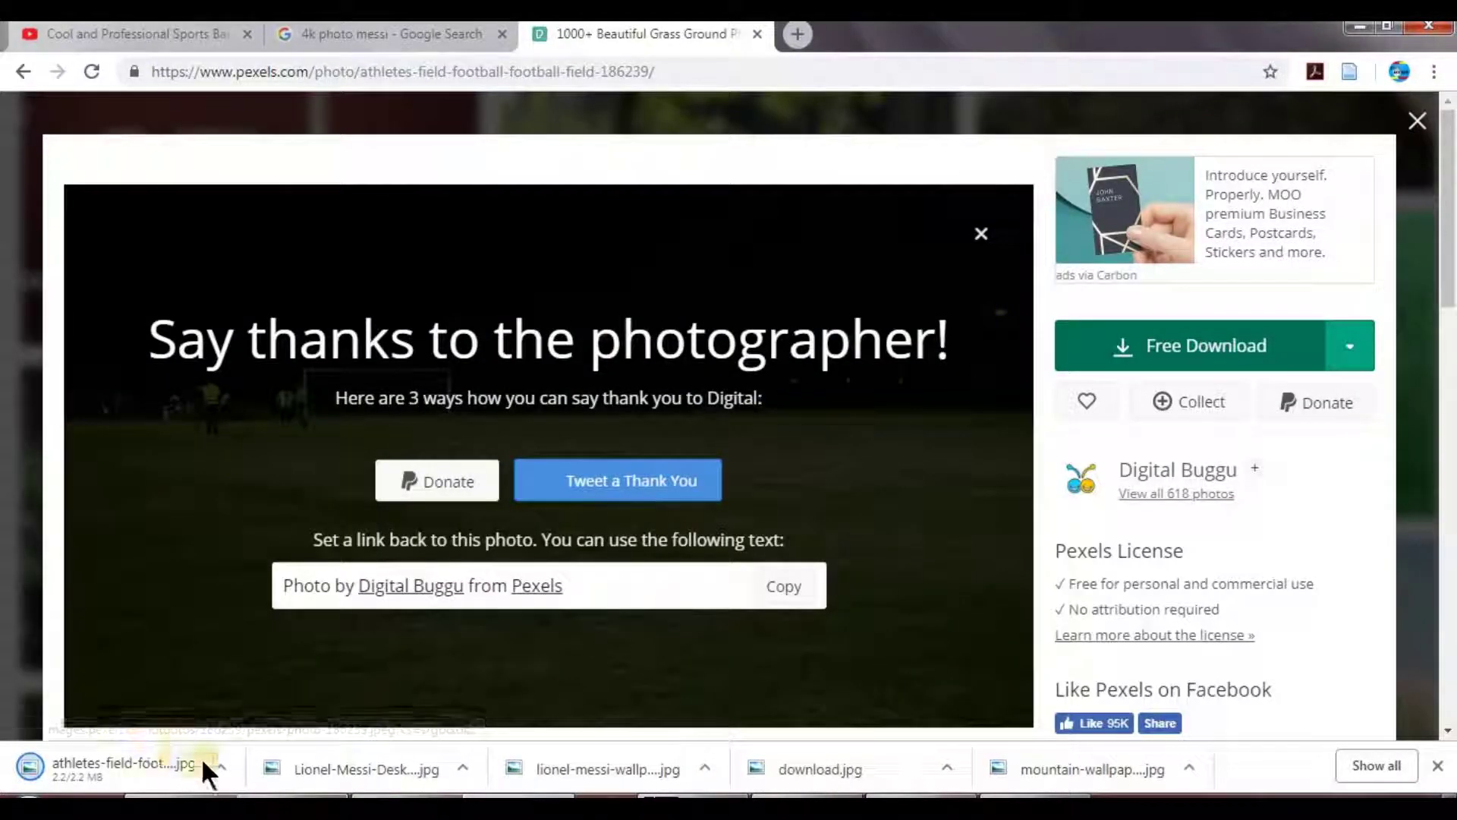
# Show the downloaded athletes-field-football-186239.jpg in its folder, cut the file, and minimize the Downloads window
pyautogui.click(226, 759)
pyautogui.click(278, 694)
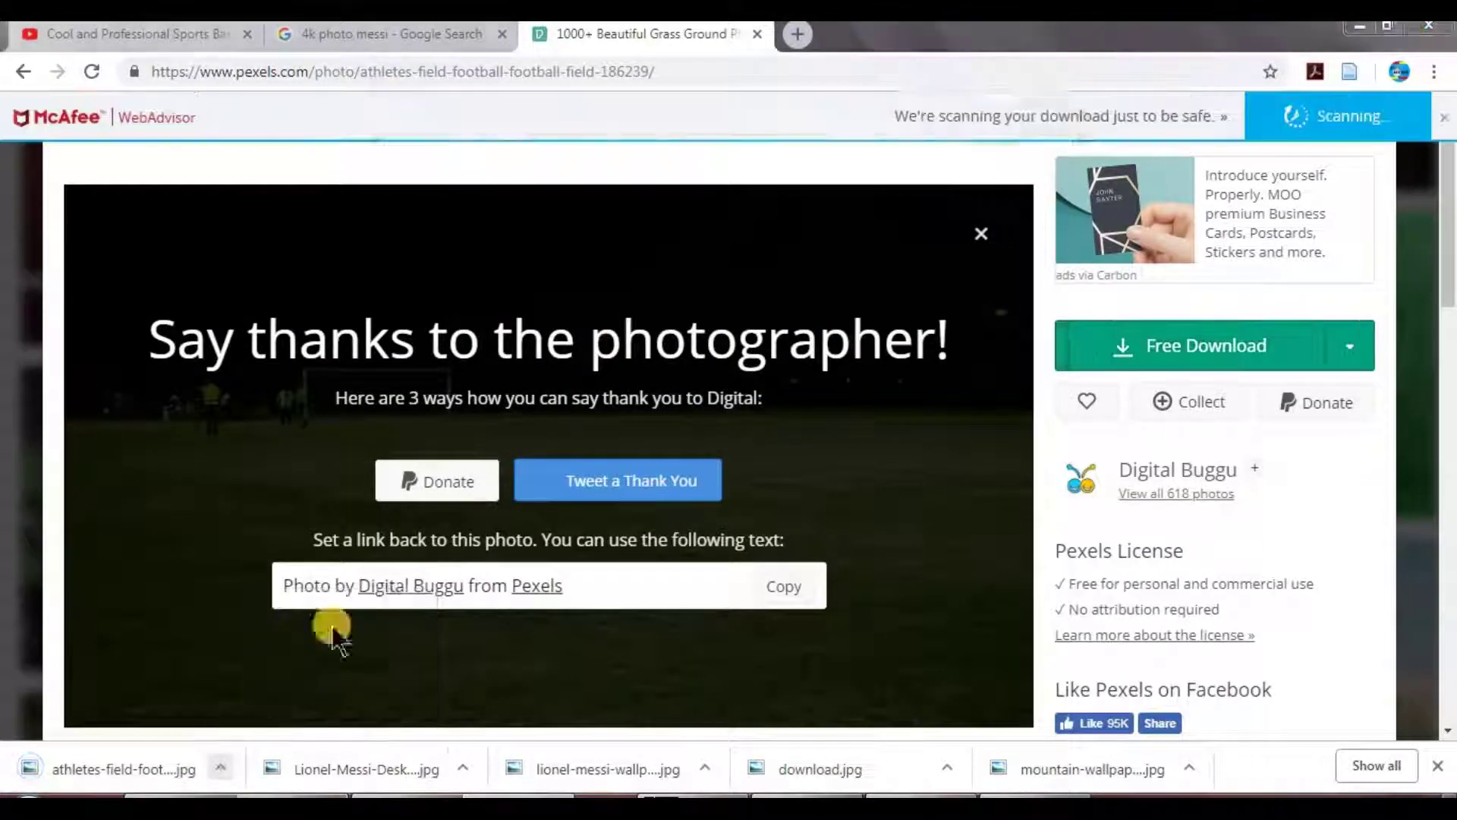
pyautogui.rightClick(719, 229)
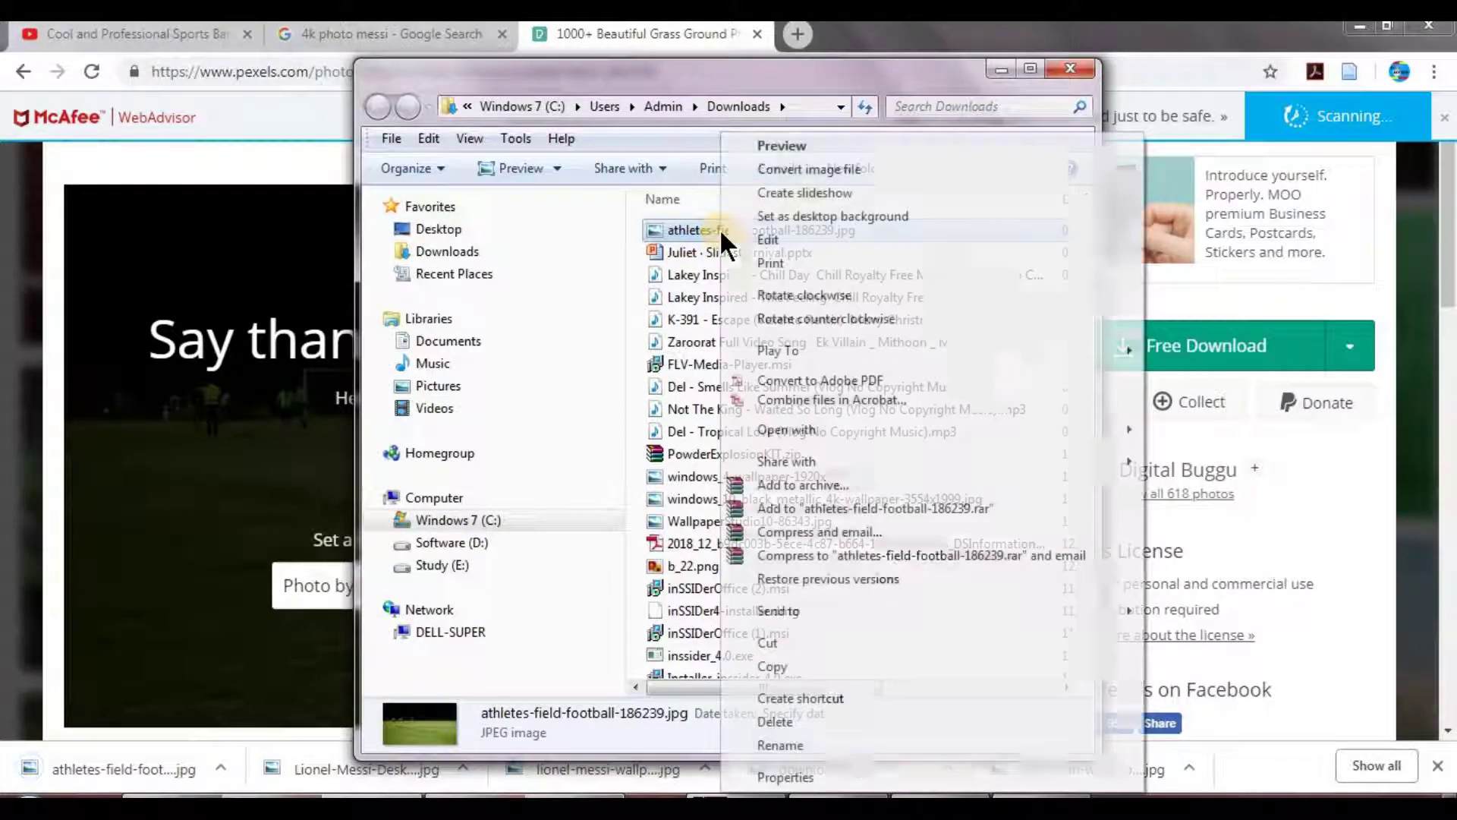
pyautogui.click(807, 645)
pyautogui.click(1002, 69)
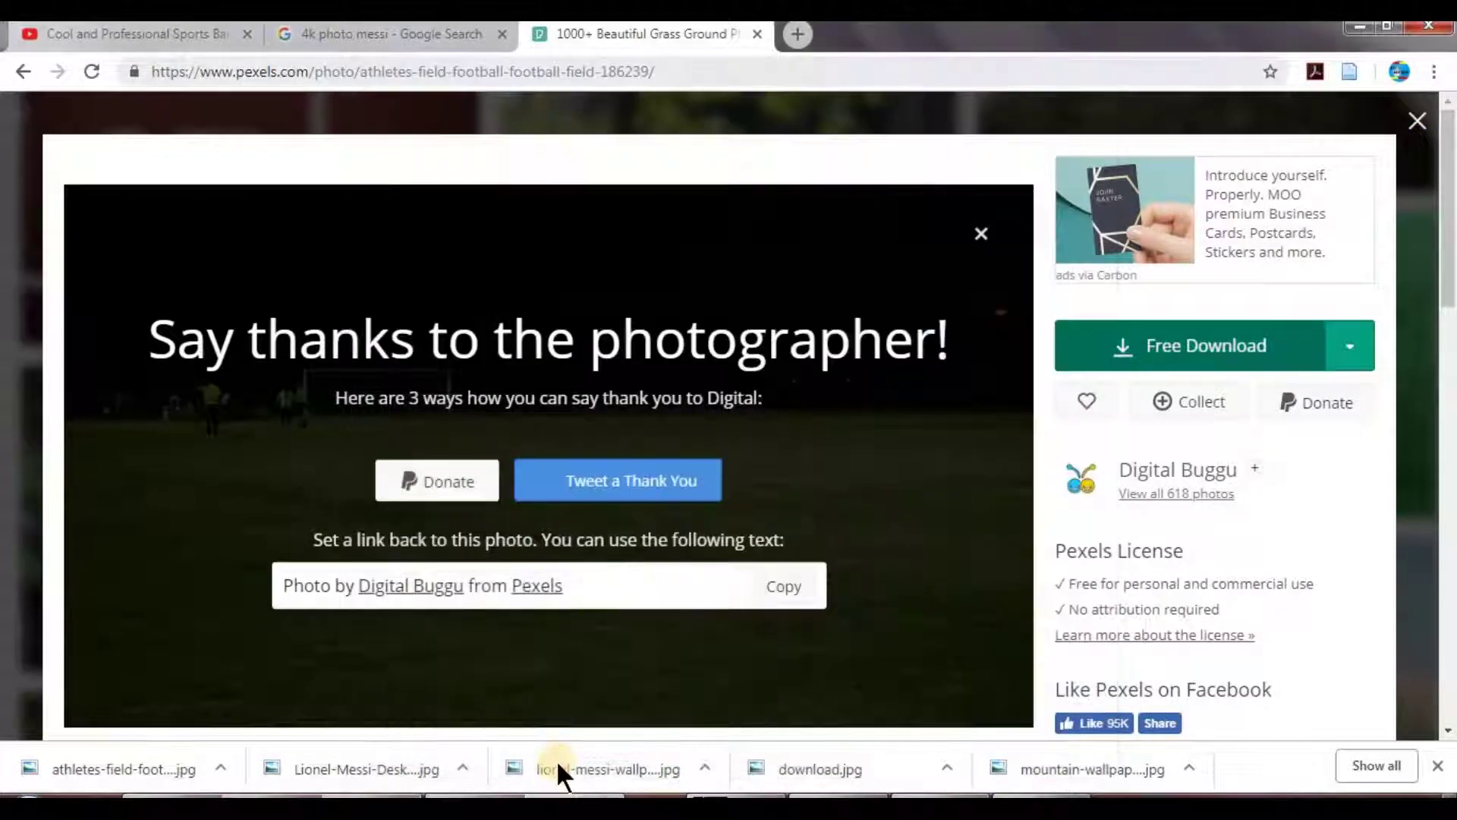
# Paste the football field photo into the Video-6 folder and minimize the folder window
pyautogui.hotkey('alt', 'Tab')
pyautogui.rightClick(948, 370)
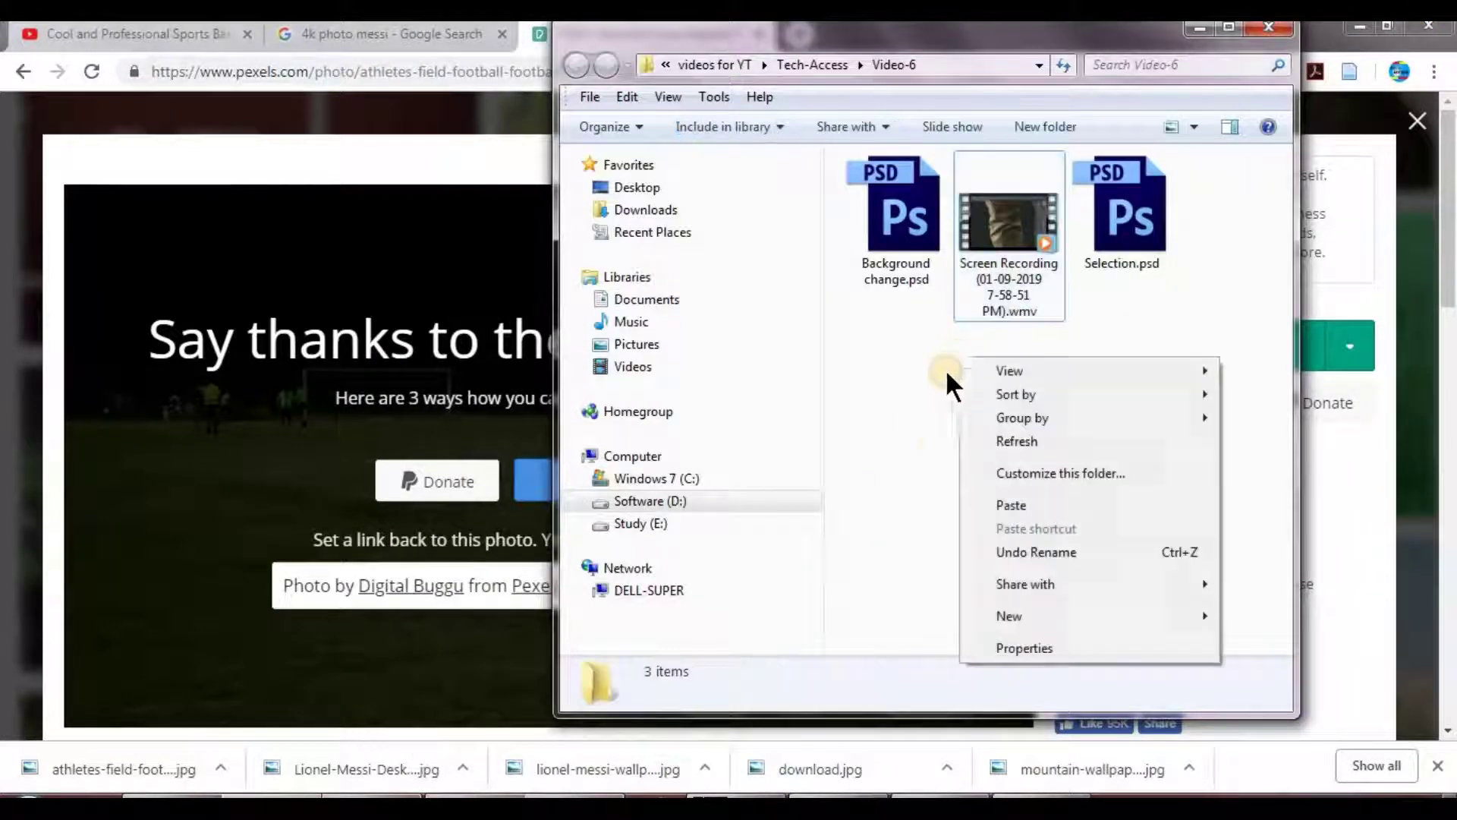
pyautogui.click(990, 505)
pyautogui.click(1197, 25)
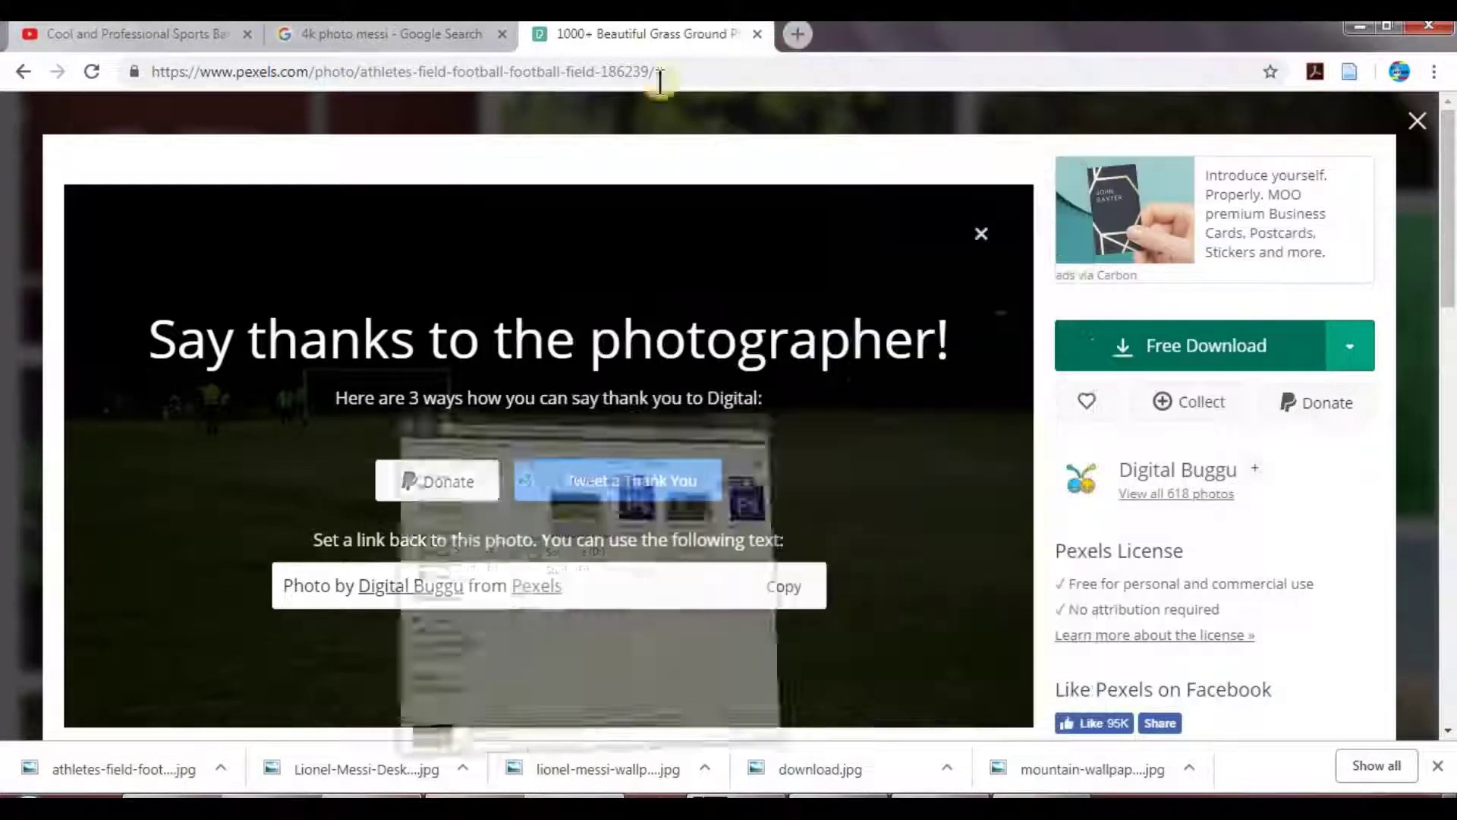
# Switch to Photoshop, add a new layer, and place athletes-field-football-186239.jpg from the Video-6 folder across the canvas of messi v2.psd
pyautogui.click(986, 808)
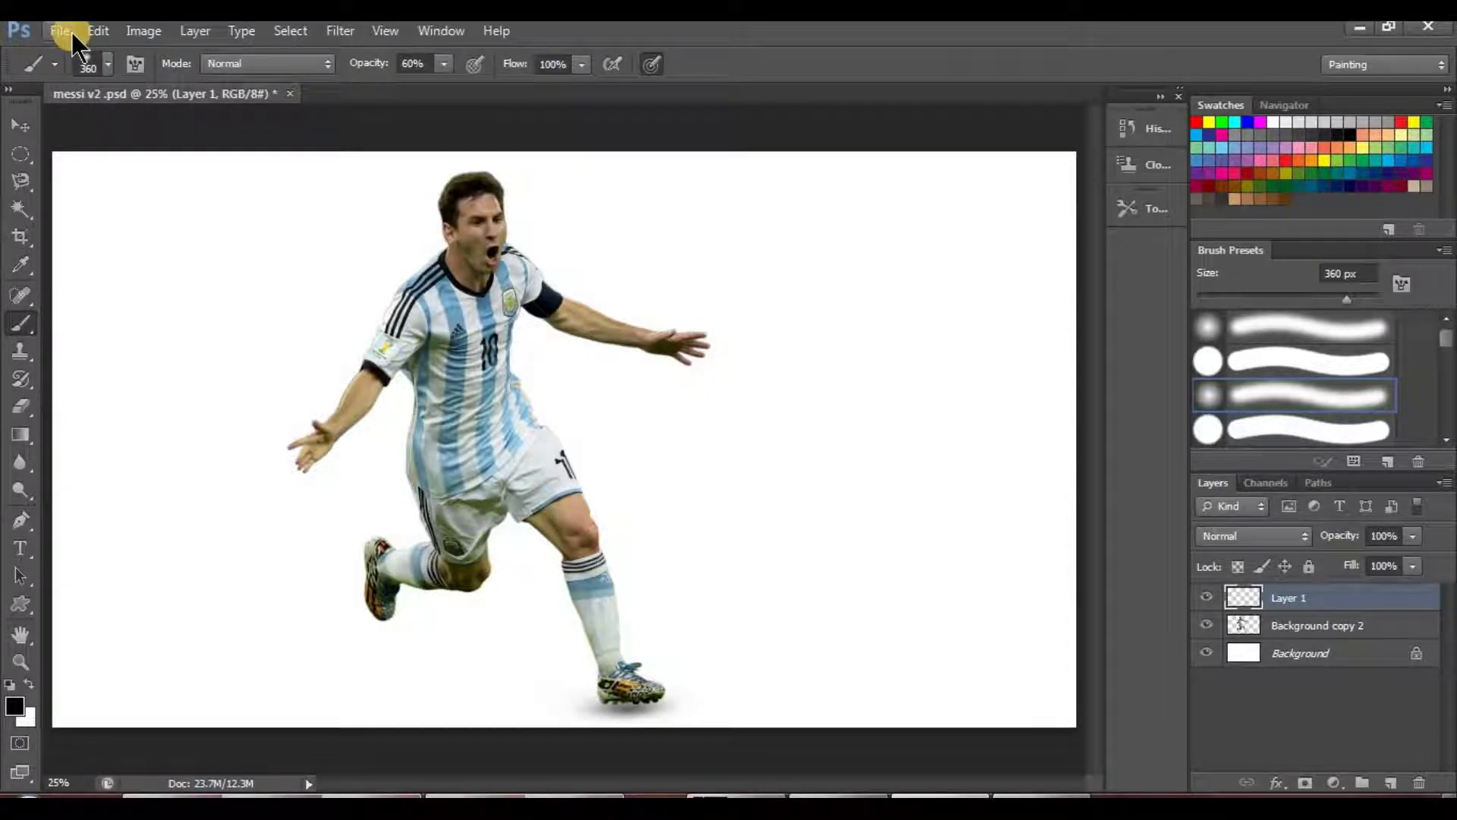
pyautogui.click(1390, 781)
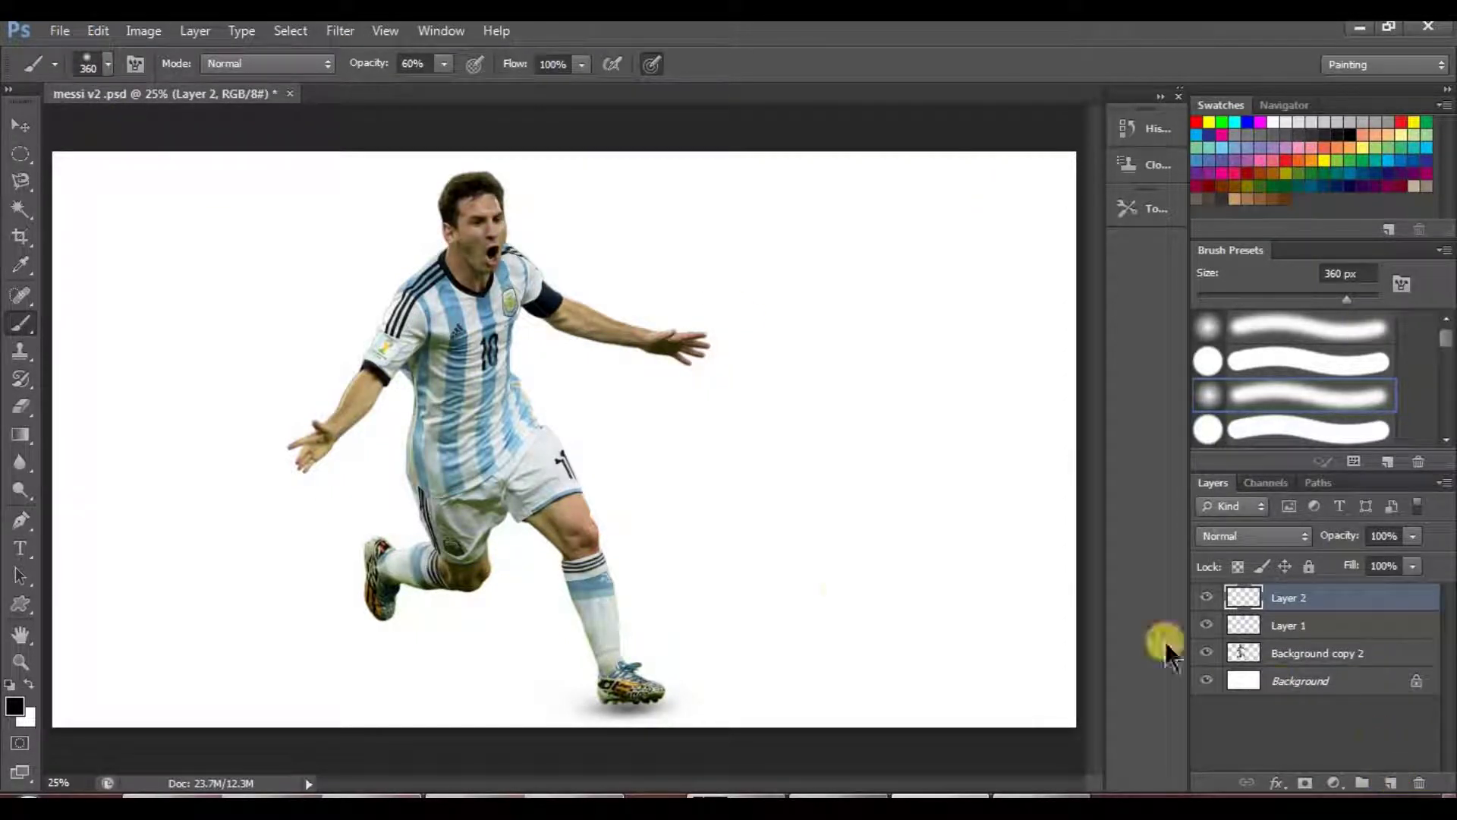
pyautogui.click(60, 30)
pyautogui.click(153, 383)
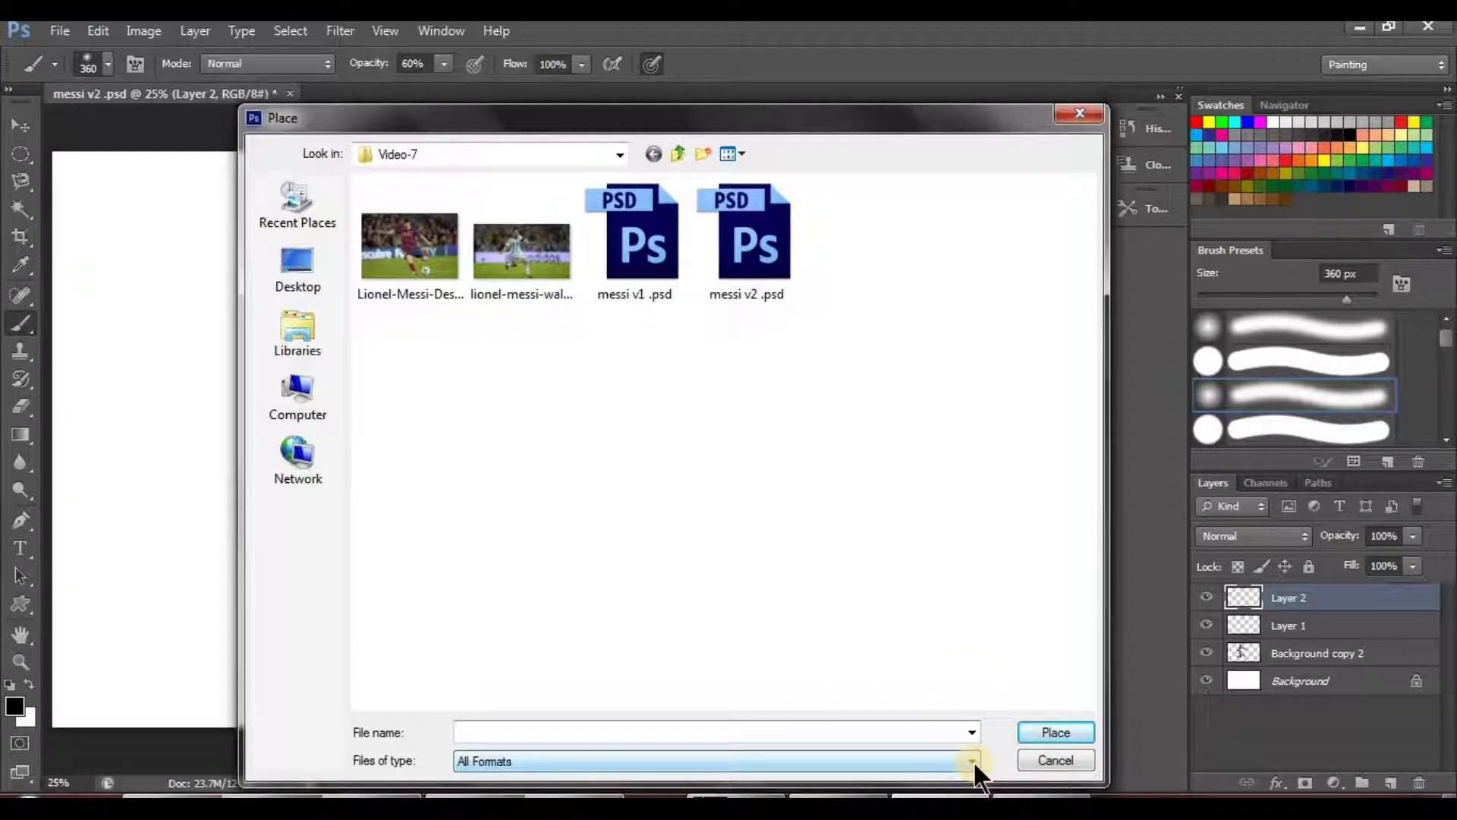
pyautogui.click(677, 153)
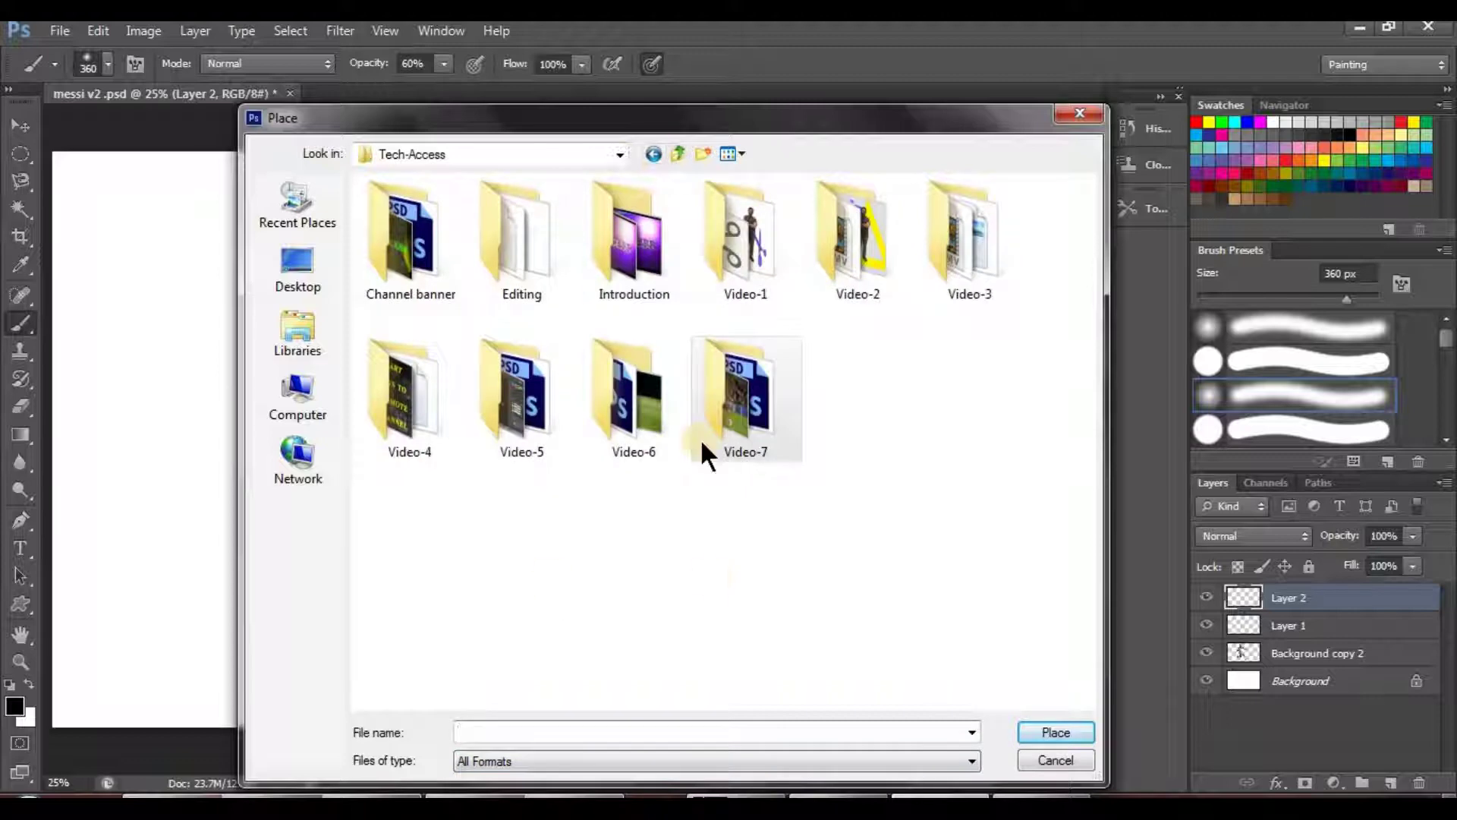
pyautogui.doubleClick(627, 390)
pyautogui.click(425, 258)
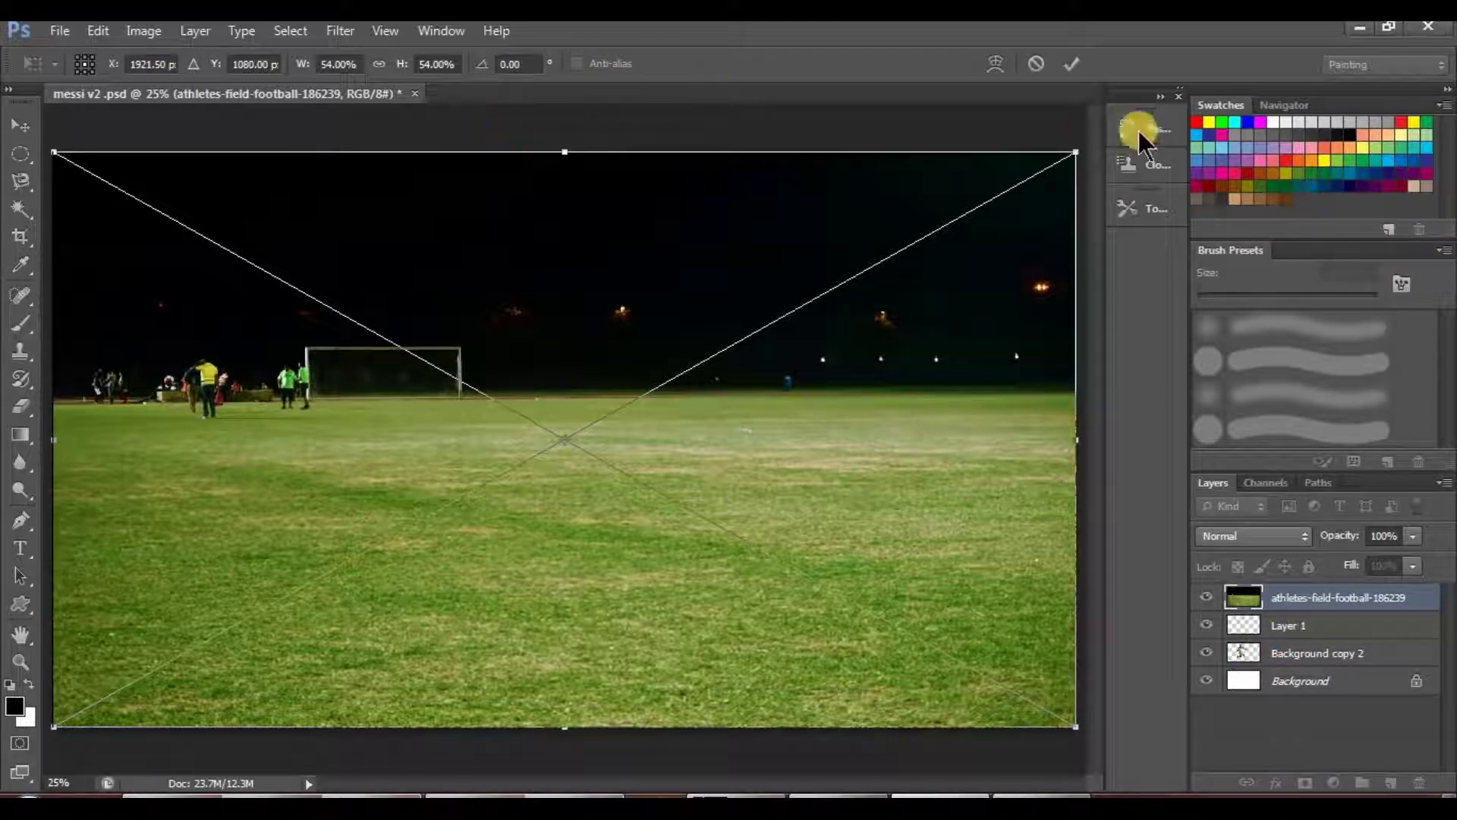
pyautogui.click(1071, 64)
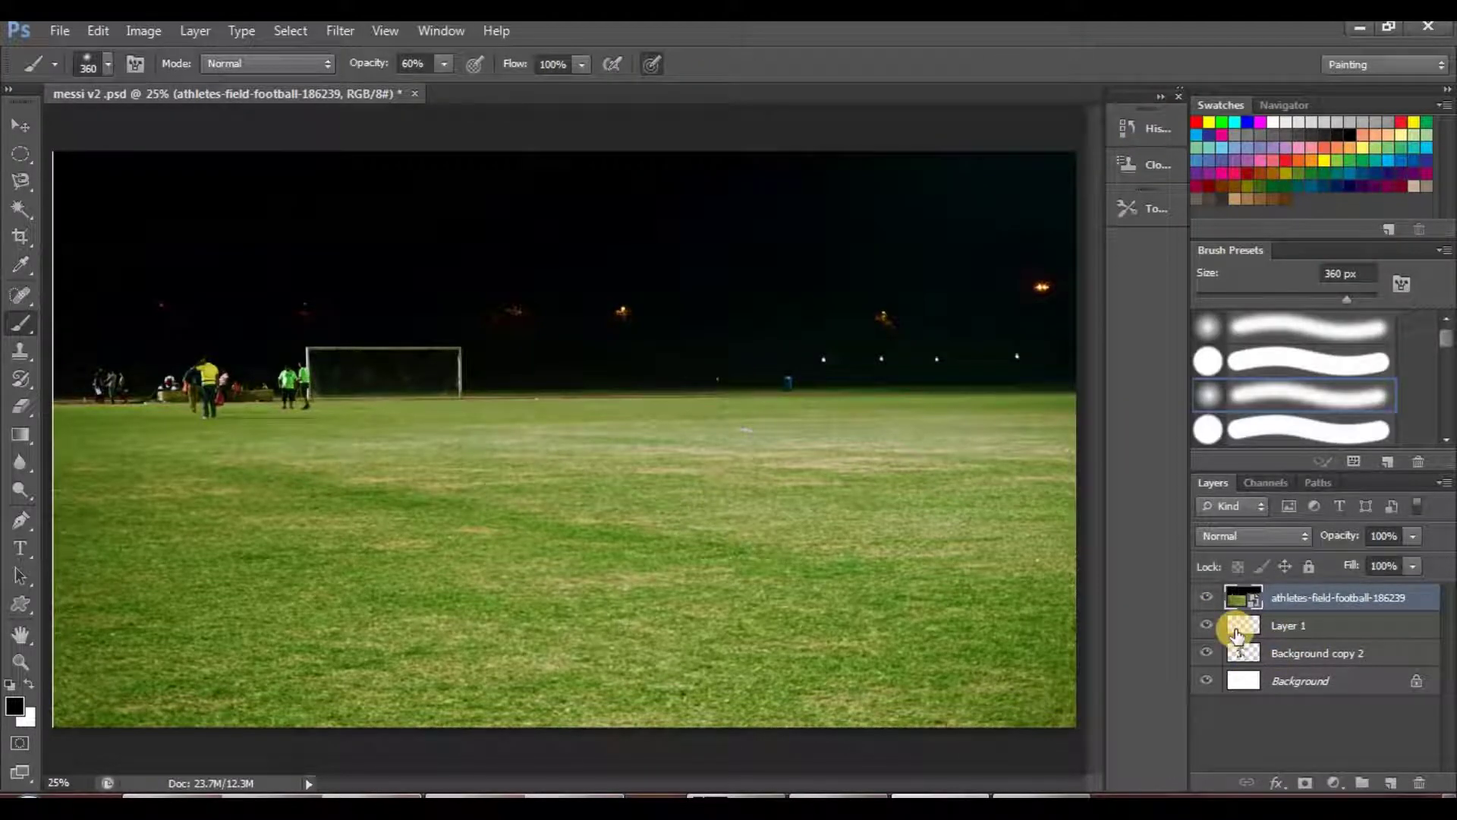
# Hide the football field layer and merge the shadow layer with the player cutout layer, Background copy 2
pyautogui.moveTo(1291, 654)
pyautogui.mouseDown()
pyautogui.moveTo(1291, 595)
pyautogui.moveTo(1294, 651)
pyautogui.moveTo(1305, 637)
pyautogui.mouseUp()
pyautogui.click(1207, 598)
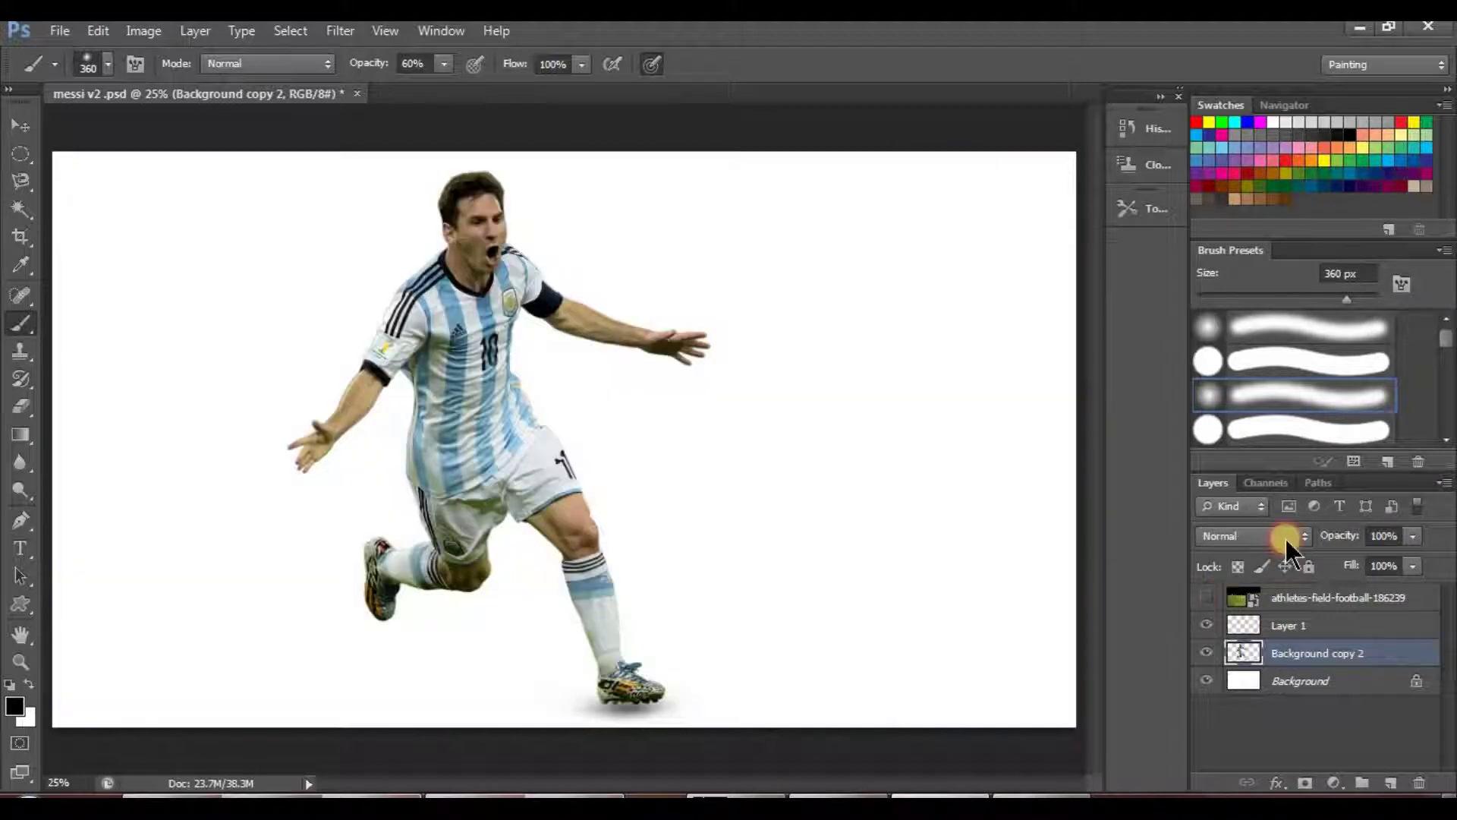
pyautogui.click(1311, 631)
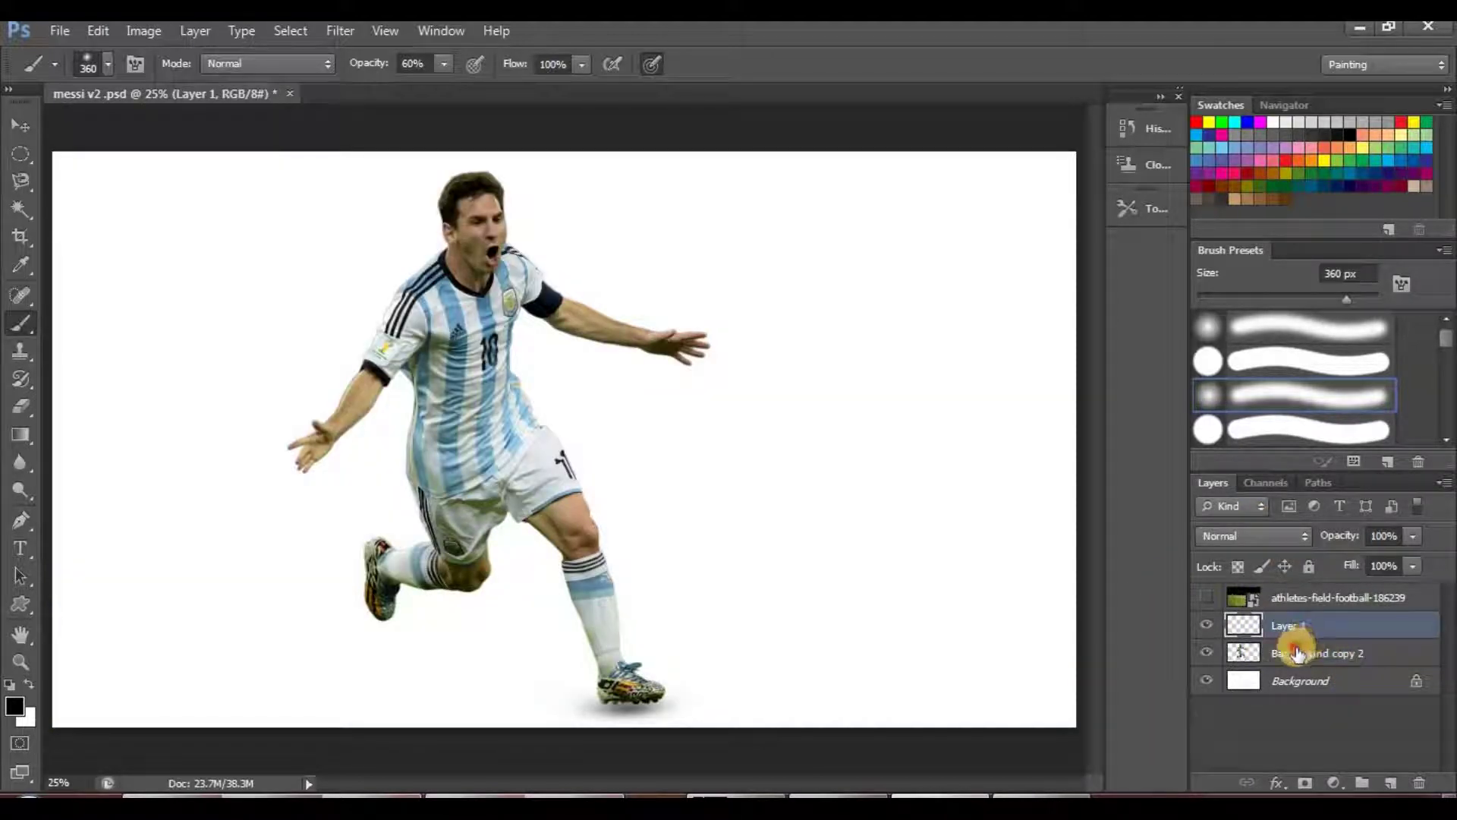
pyautogui.click(1298, 653)
pyautogui.keyDown('ctrl'); pyautogui.click(1293, 636); pyautogui.keyUp('ctrl')
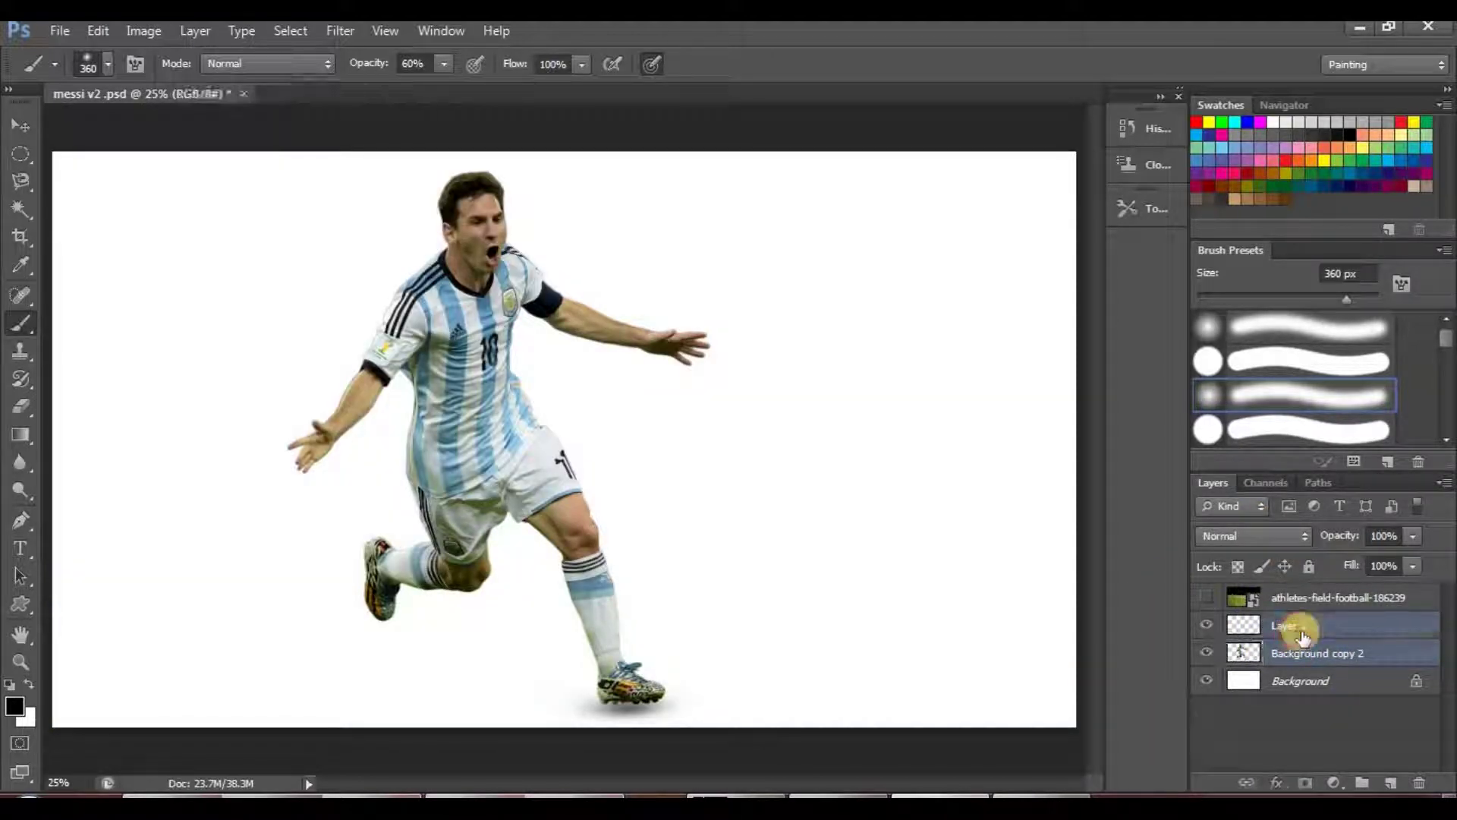
pyautogui.click(1214, 630)
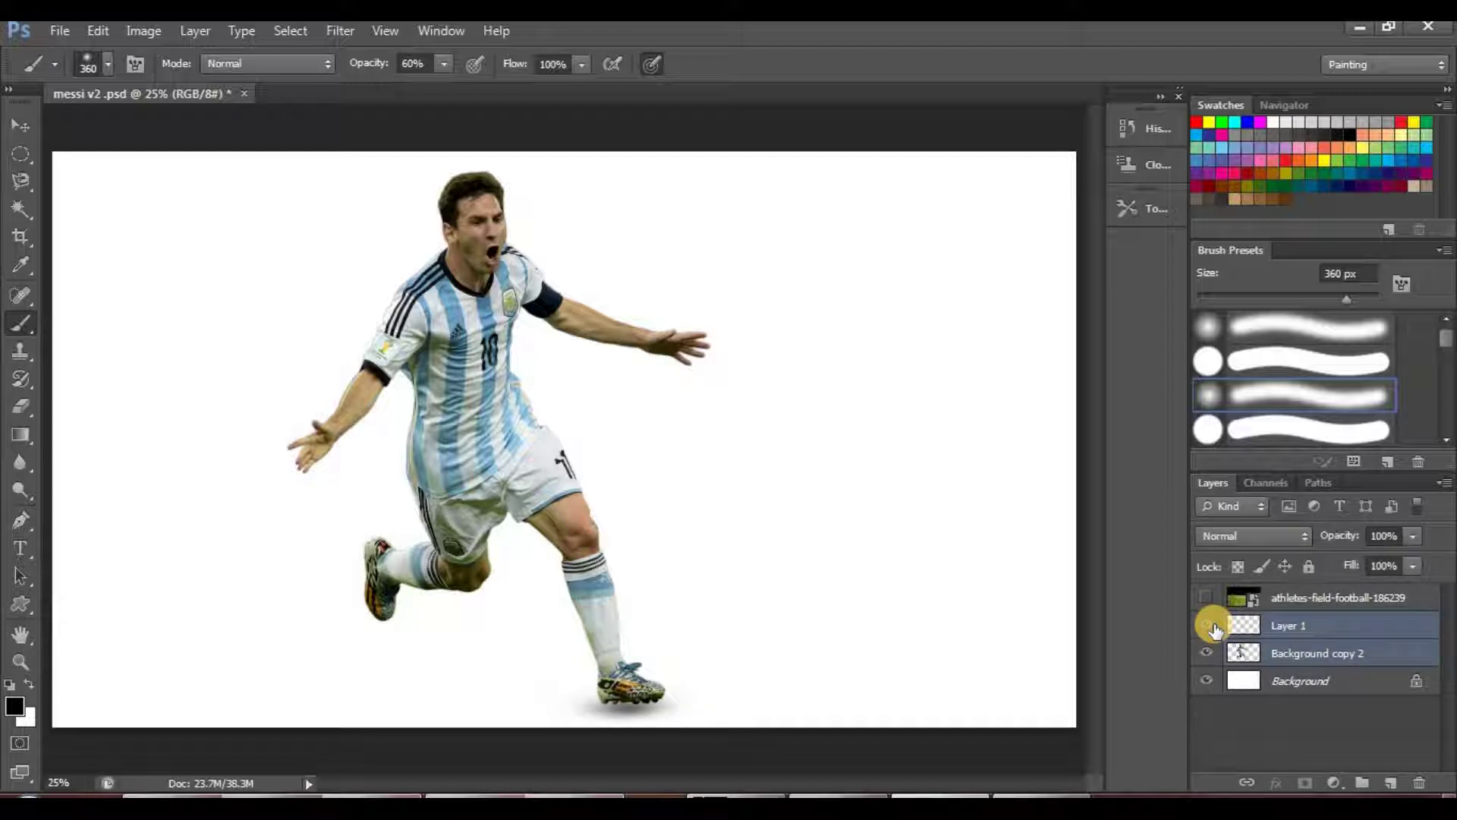
pyautogui.rightClick(1307, 629)
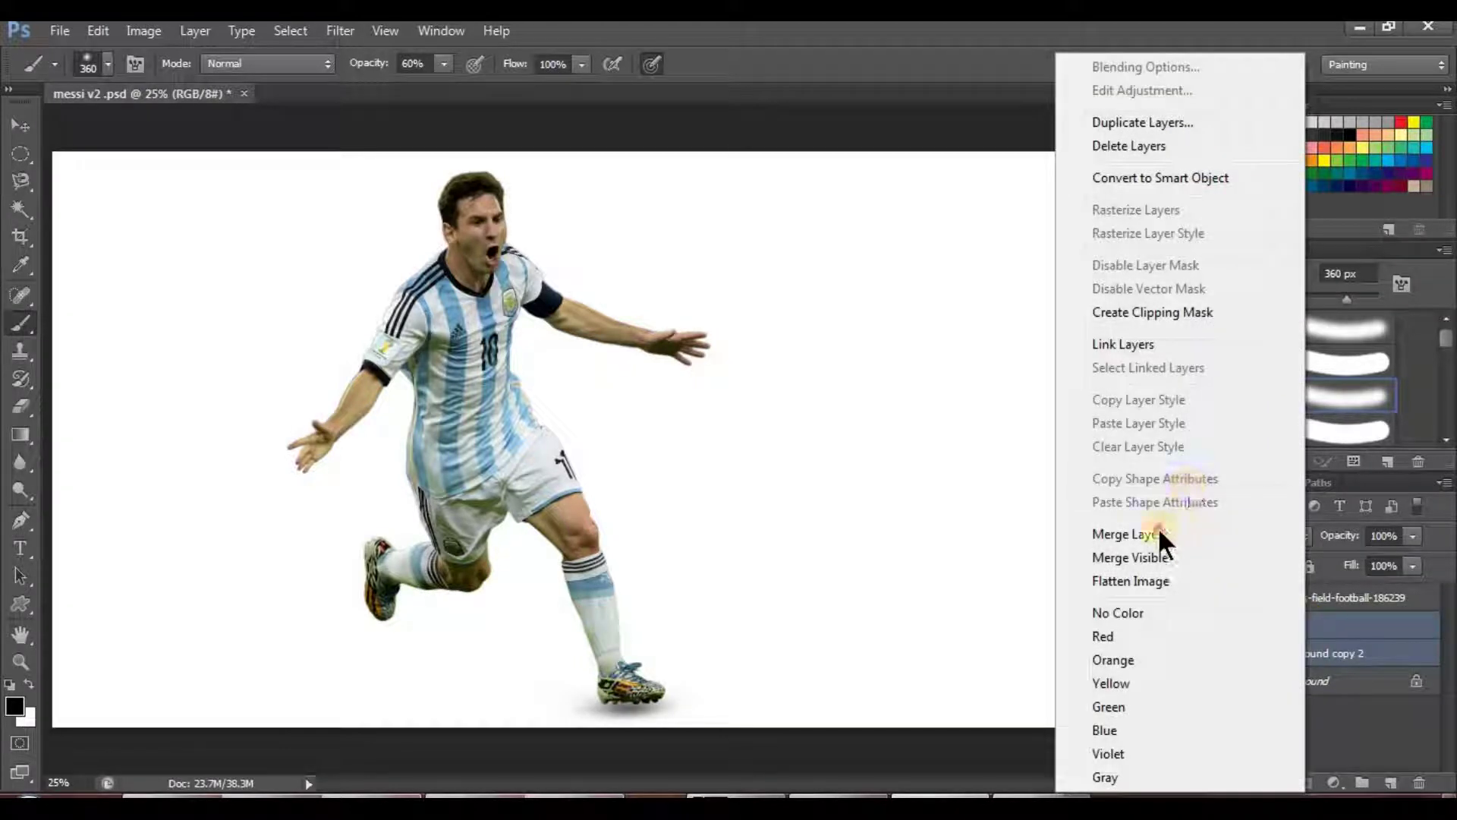
pyautogui.click(1154, 532)
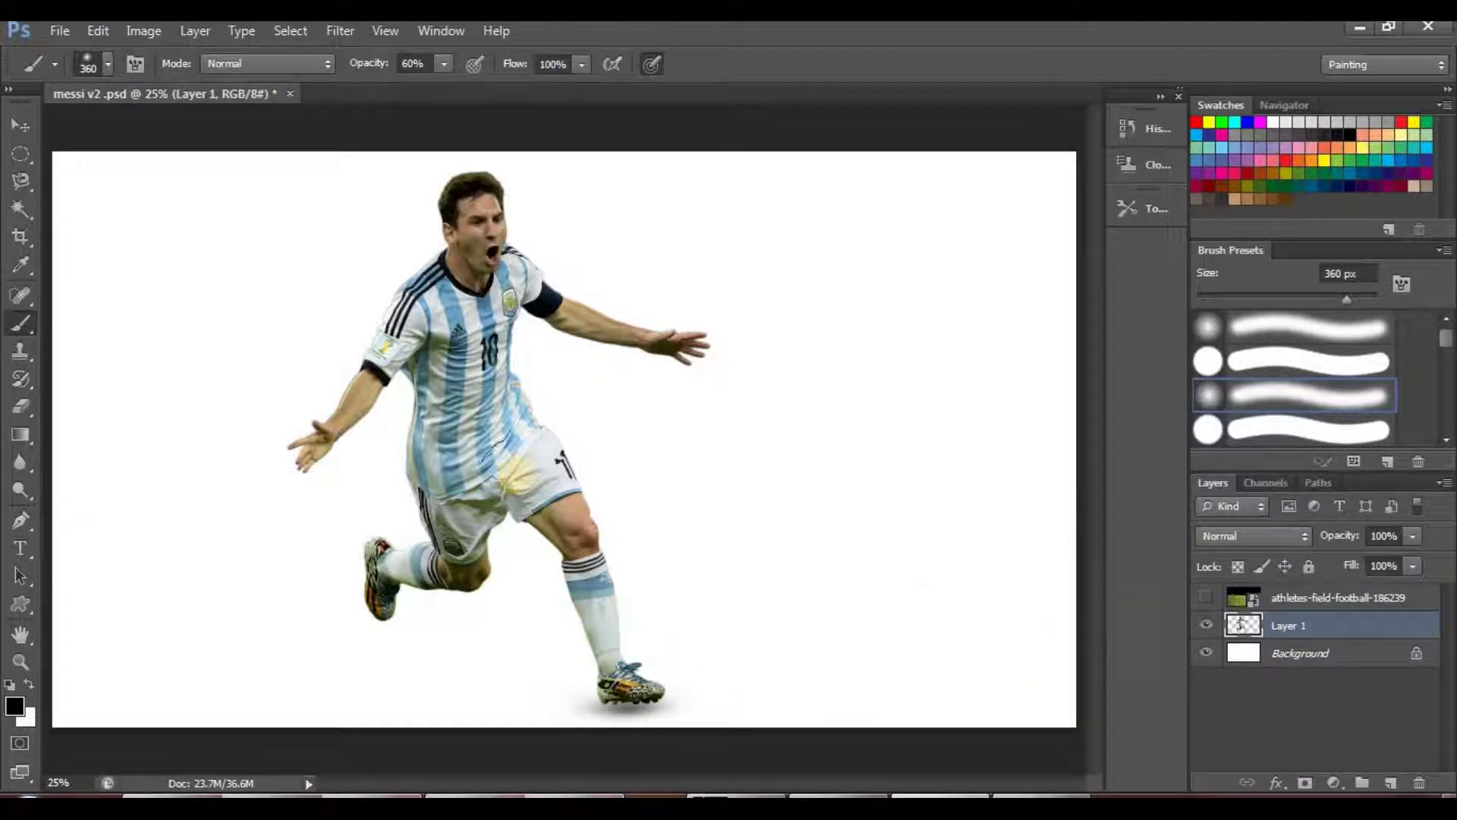
# Move the merged player and shadow slightly up and to the right on the canvas
pyautogui.click(20, 126)
pyautogui.moveTo(439, 371)
pyautogui.mouseDown()
pyautogui.moveTo(462, 363)
pyautogui.moveTo(431, 370)
pyautogui.moveTo(453, 345)
pyautogui.mouseUp()
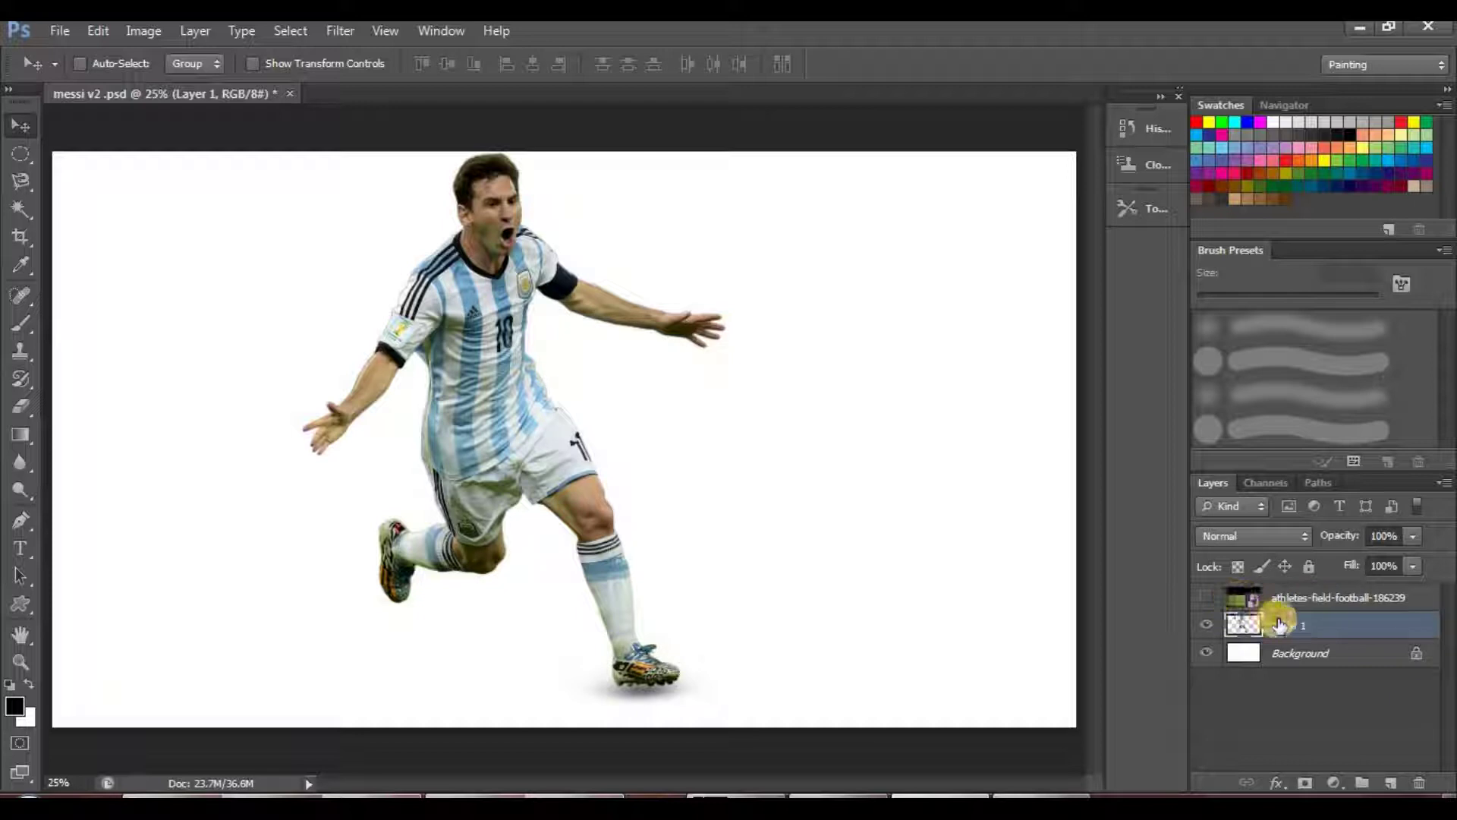
# Stack the player's Layer 1 above the football field layer, make the field visible, and nudge the player slightly left
pyautogui.moveTo(1278, 620); pyautogui.dragTo(1288, 596)
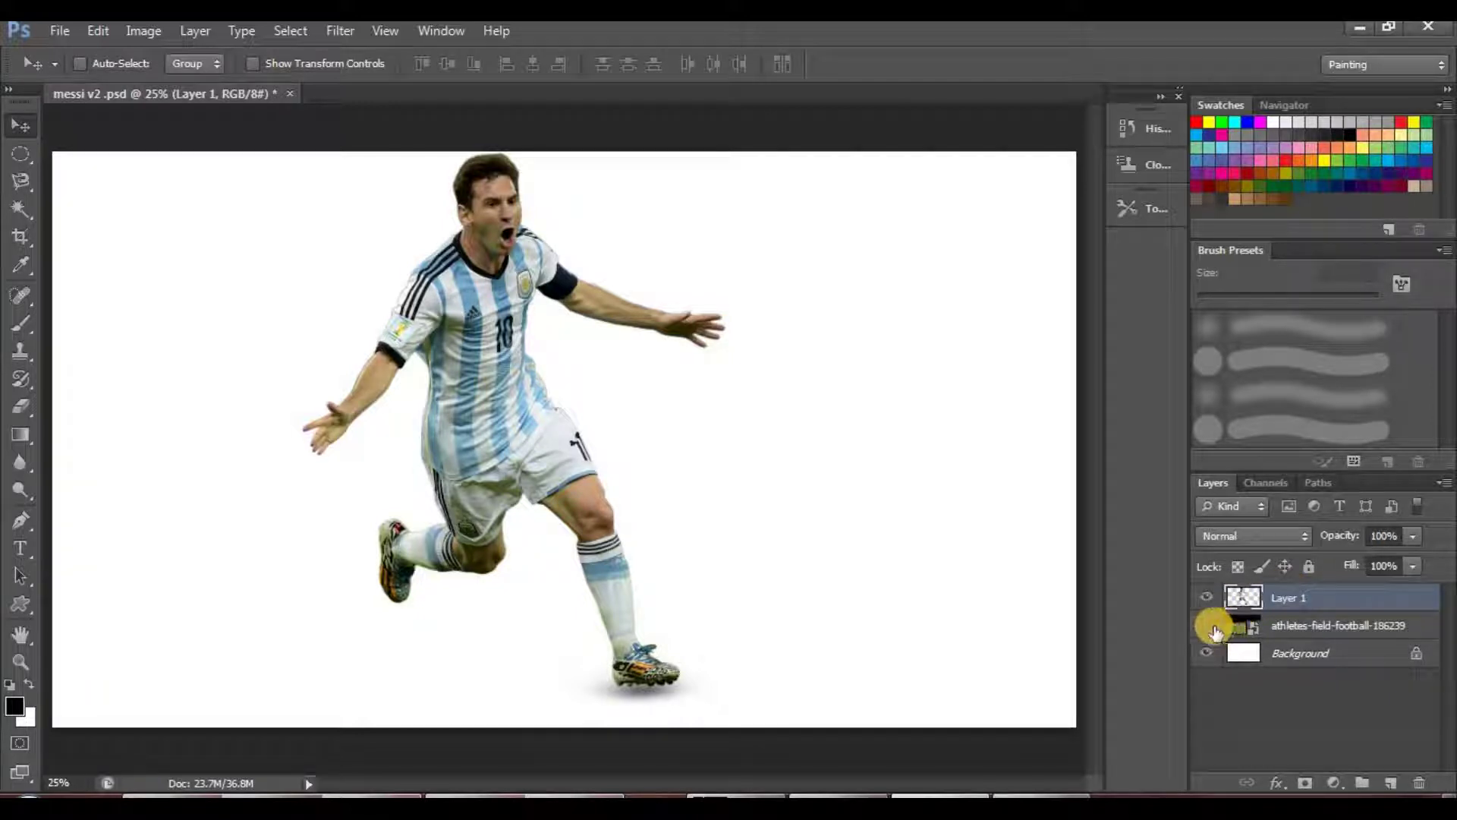
pyautogui.click(1212, 626)
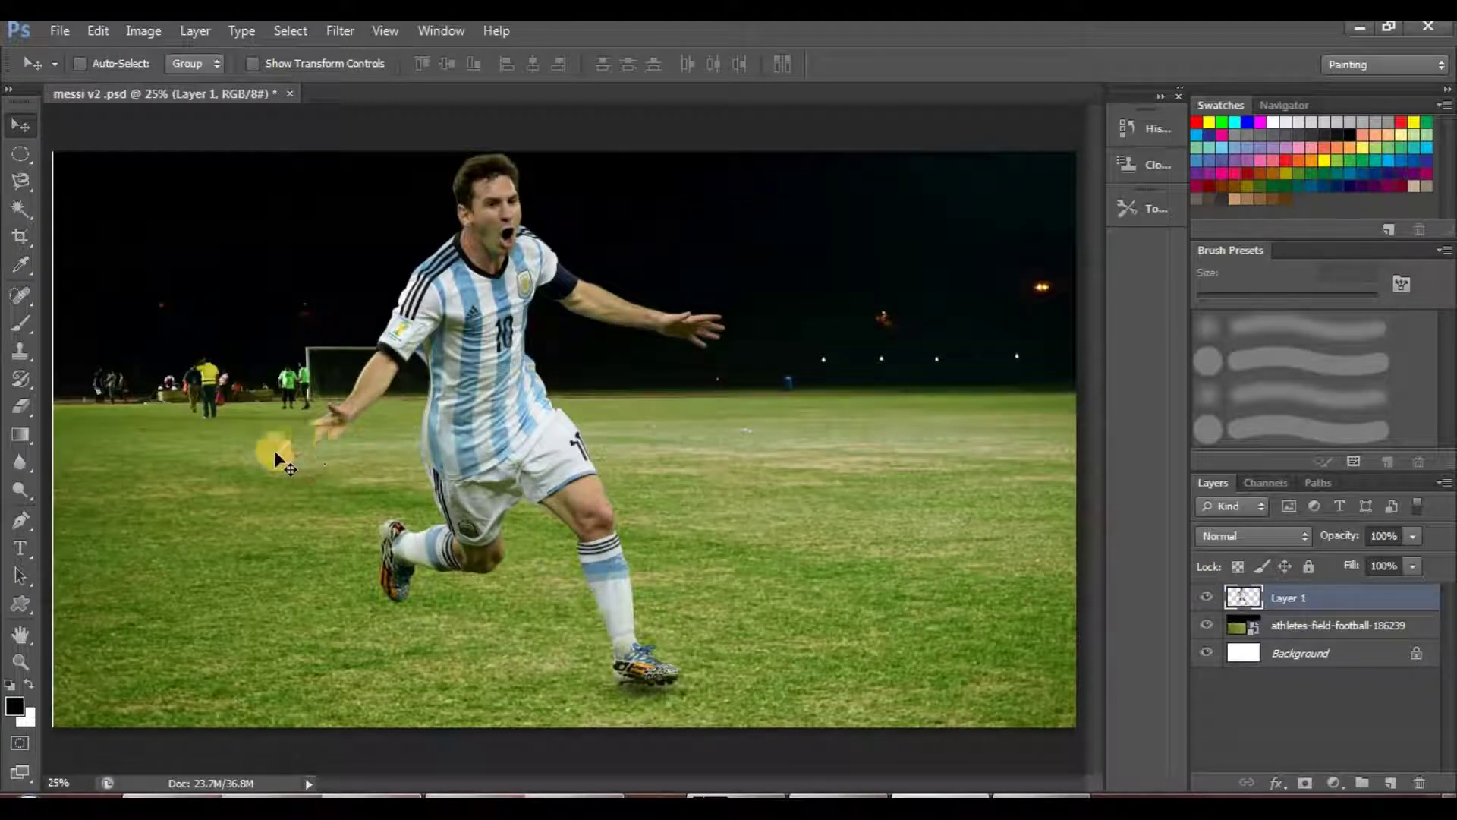
pyautogui.moveTo(276, 456); pyautogui.dragTo(282, 487)
pyautogui.click(1327, 607)
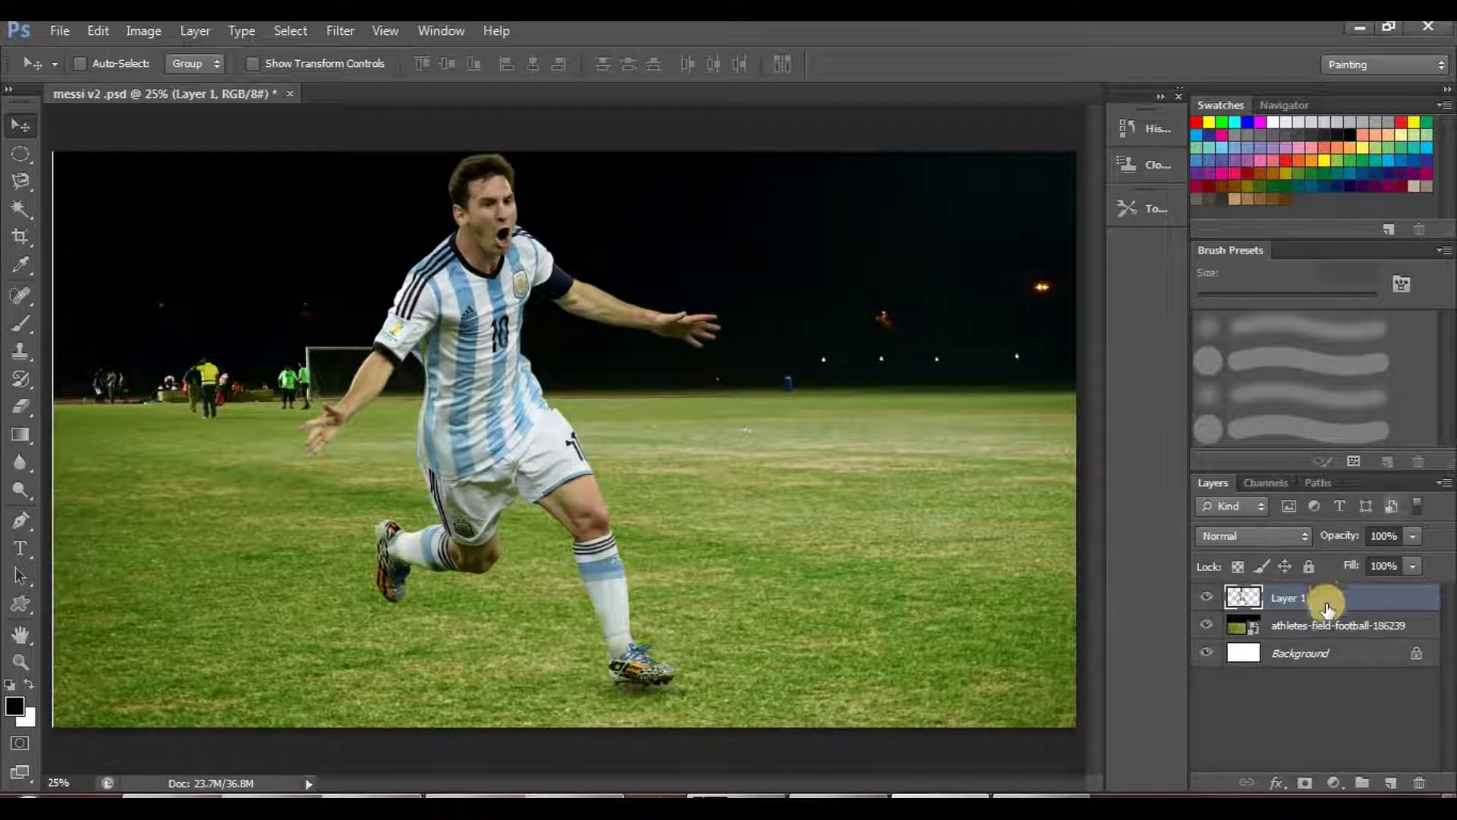
# Add a layer mask to the football field layer and brush a soft black stroke over the night sky beside the player at 60% opacity
pyautogui.click(1318, 630)
pyautogui.moveTo(817, 536); pyautogui.dragTo(816, 532)
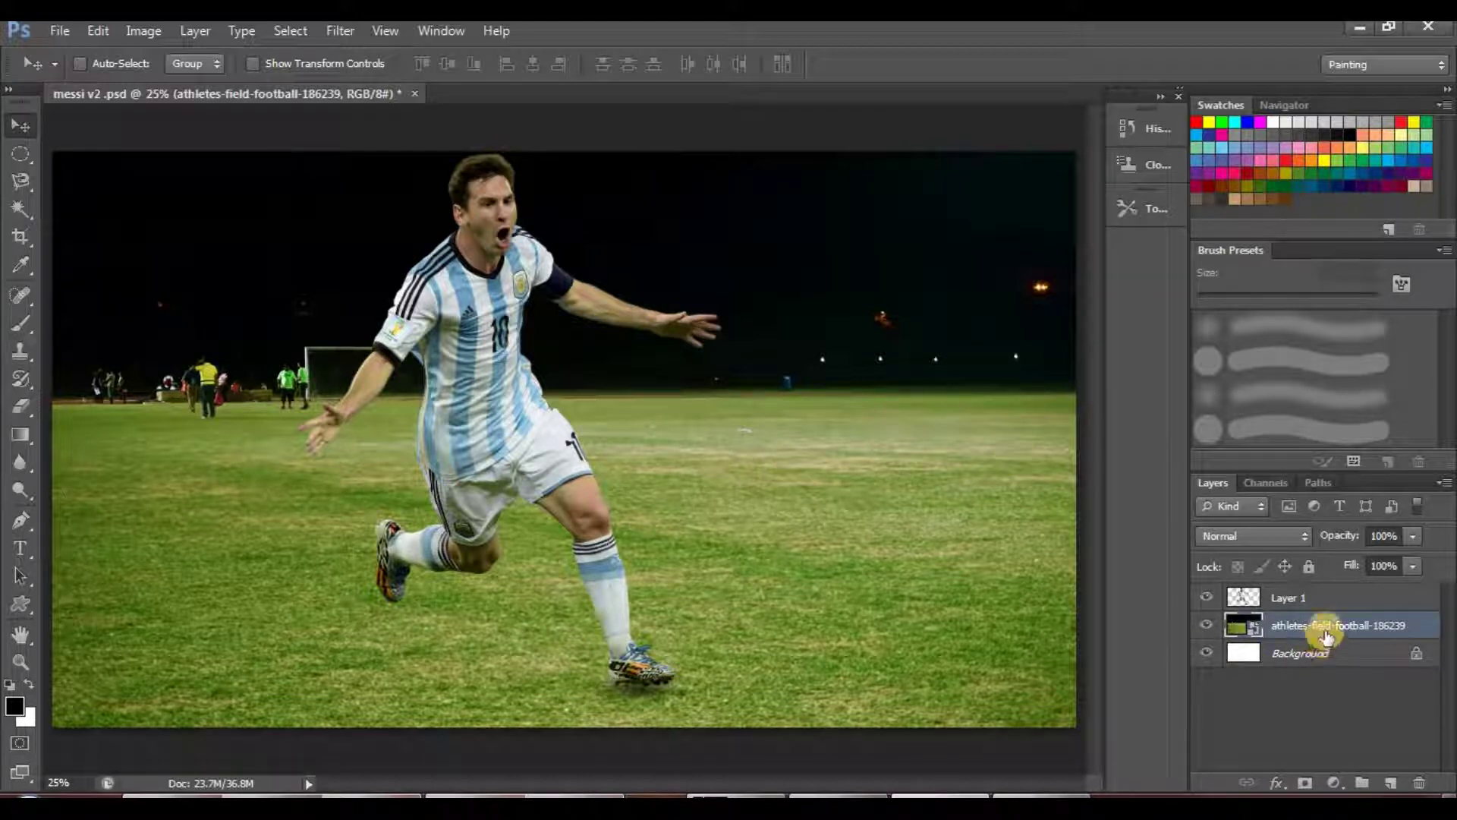
pyautogui.click(1313, 784)
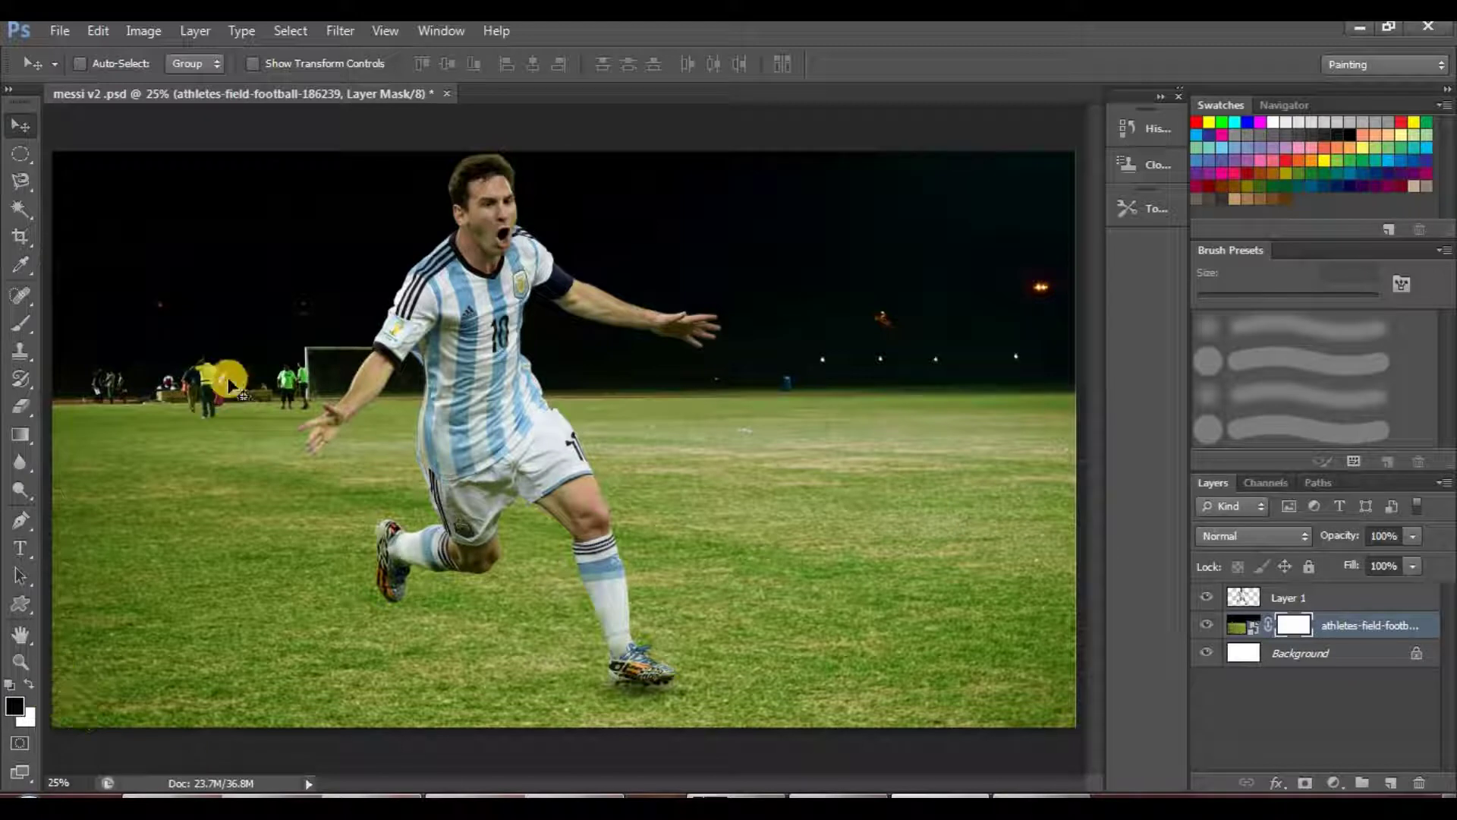
pyautogui.click(20, 322)
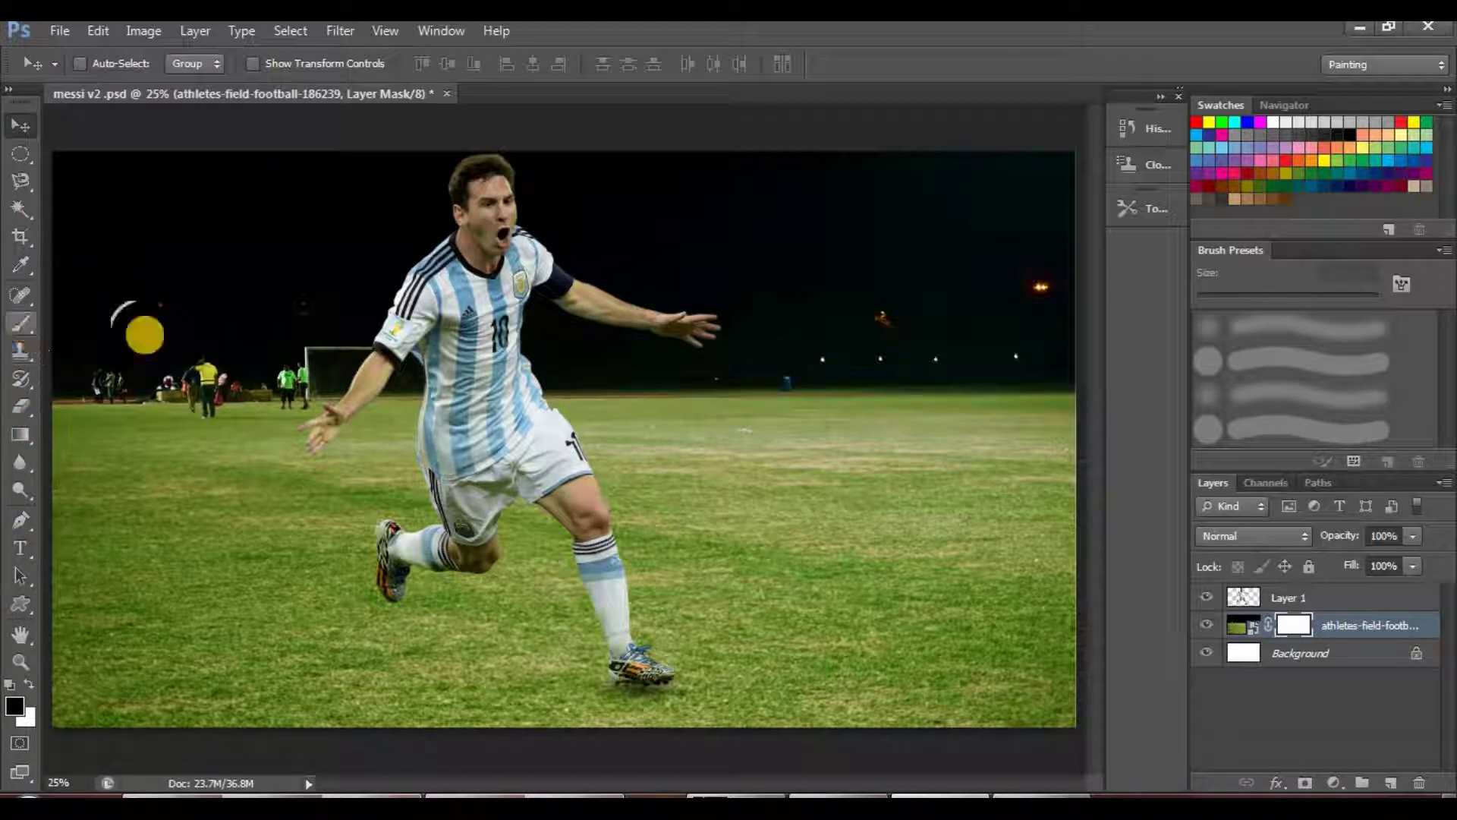
pyautogui.moveTo(144, 334)
pyautogui.mouseDown()
pyautogui.moveTo(195, 296)
pyautogui.moveTo(239, 304)
pyautogui.mouseUp()
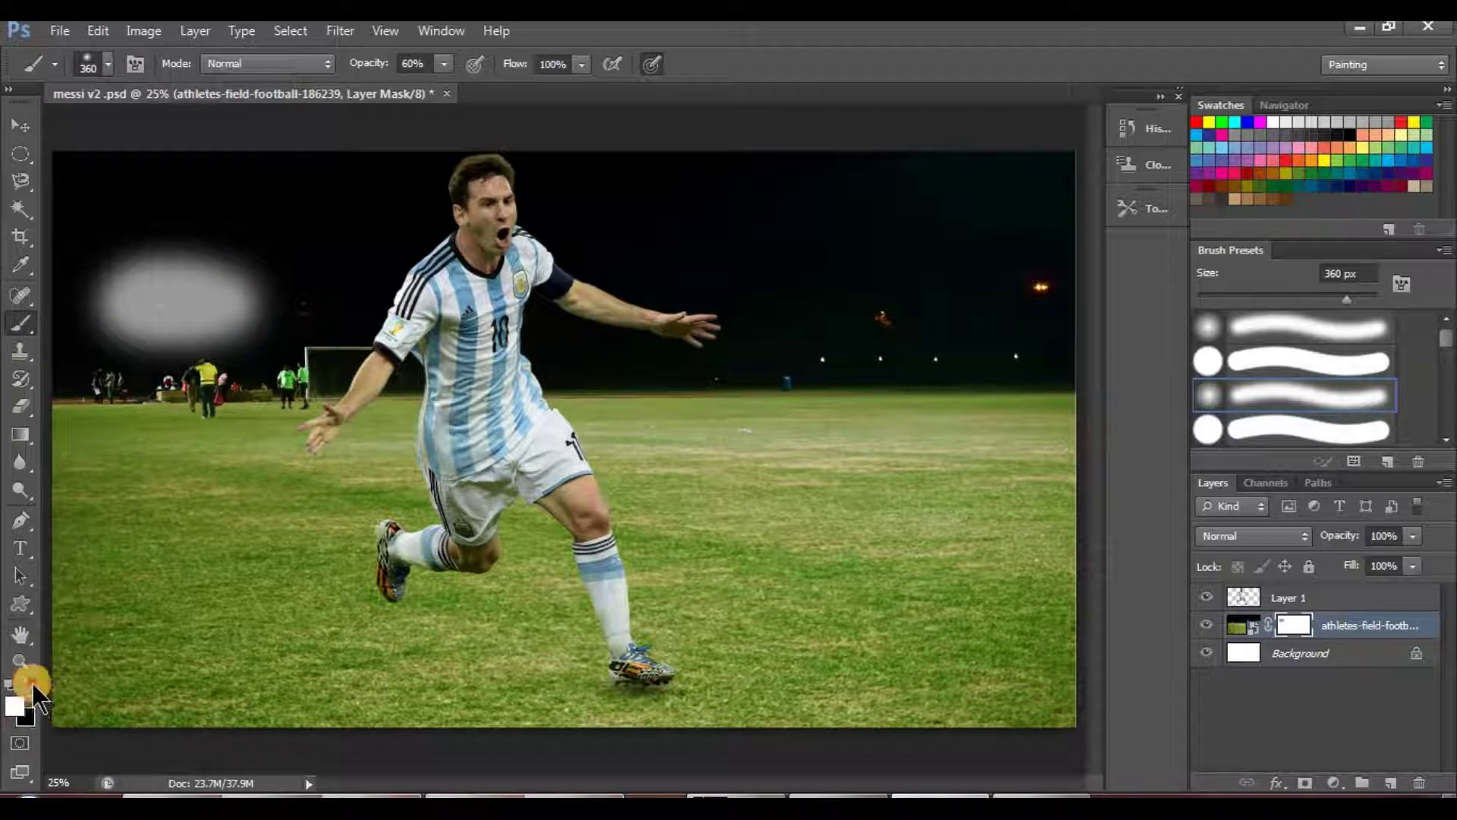
# Mask out the night sky down to the field's horizon with a 442 px black brush at 100% opacity
pyautogui.moveTo(227, 314)
pyautogui.mouseDown()
pyautogui.moveTo(111, 301)
pyautogui.moveTo(229, 268)
pyautogui.moveTo(131, 259)
pyautogui.moveTo(84, 314)
pyautogui.moveTo(329, 316)
pyautogui.moveTo(158, 332)
pyautogui.moveTo(213, 287)
pyautogui.mouseUp()
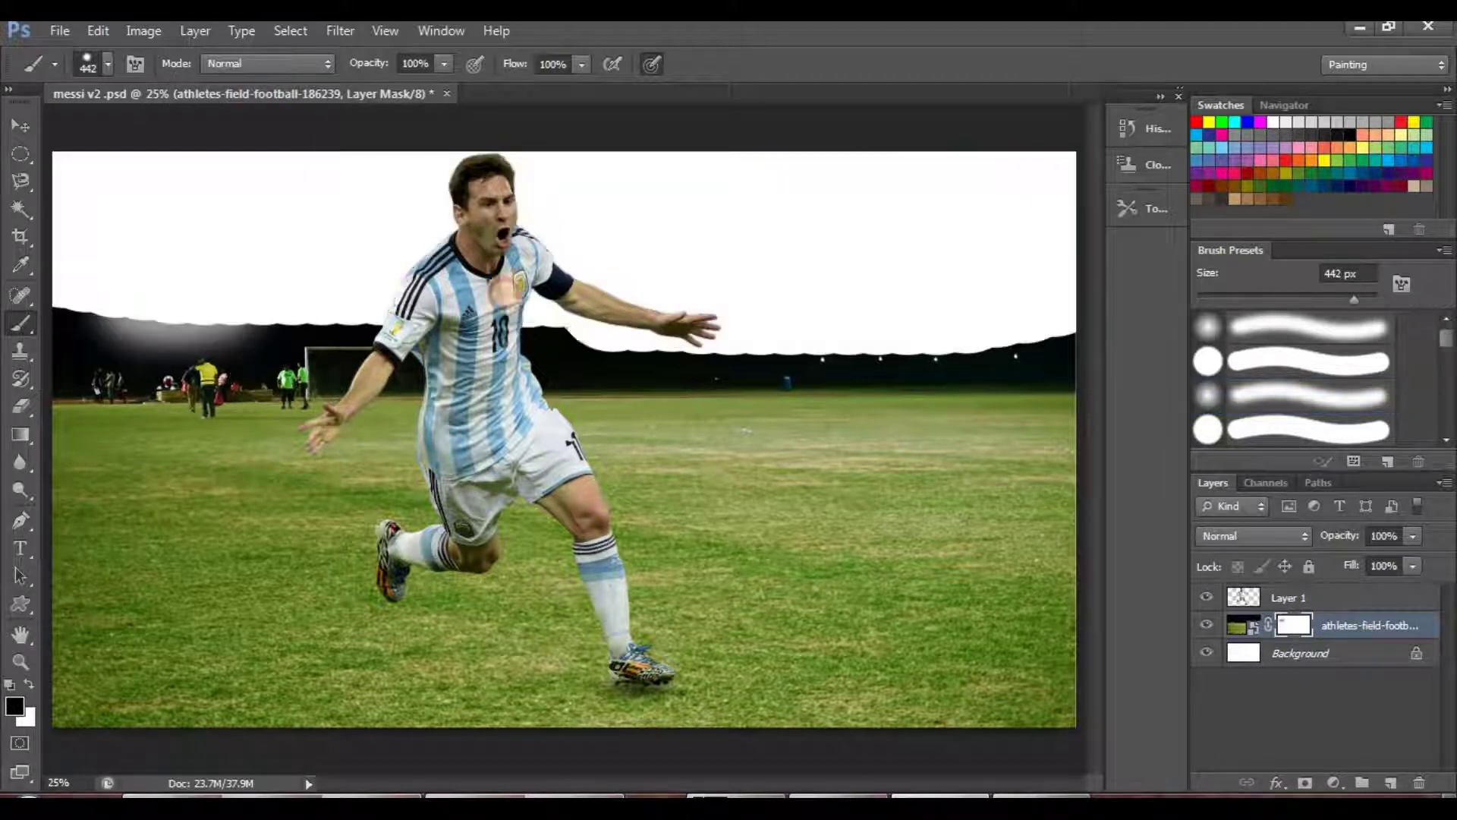
pyautogui.moveTo(360, 290)
pyautogui.mouseDown()
pyautogui.moveTo(59, 291)
pyautogui.moveTo(393, 303)
pyautogui.mouseUp()
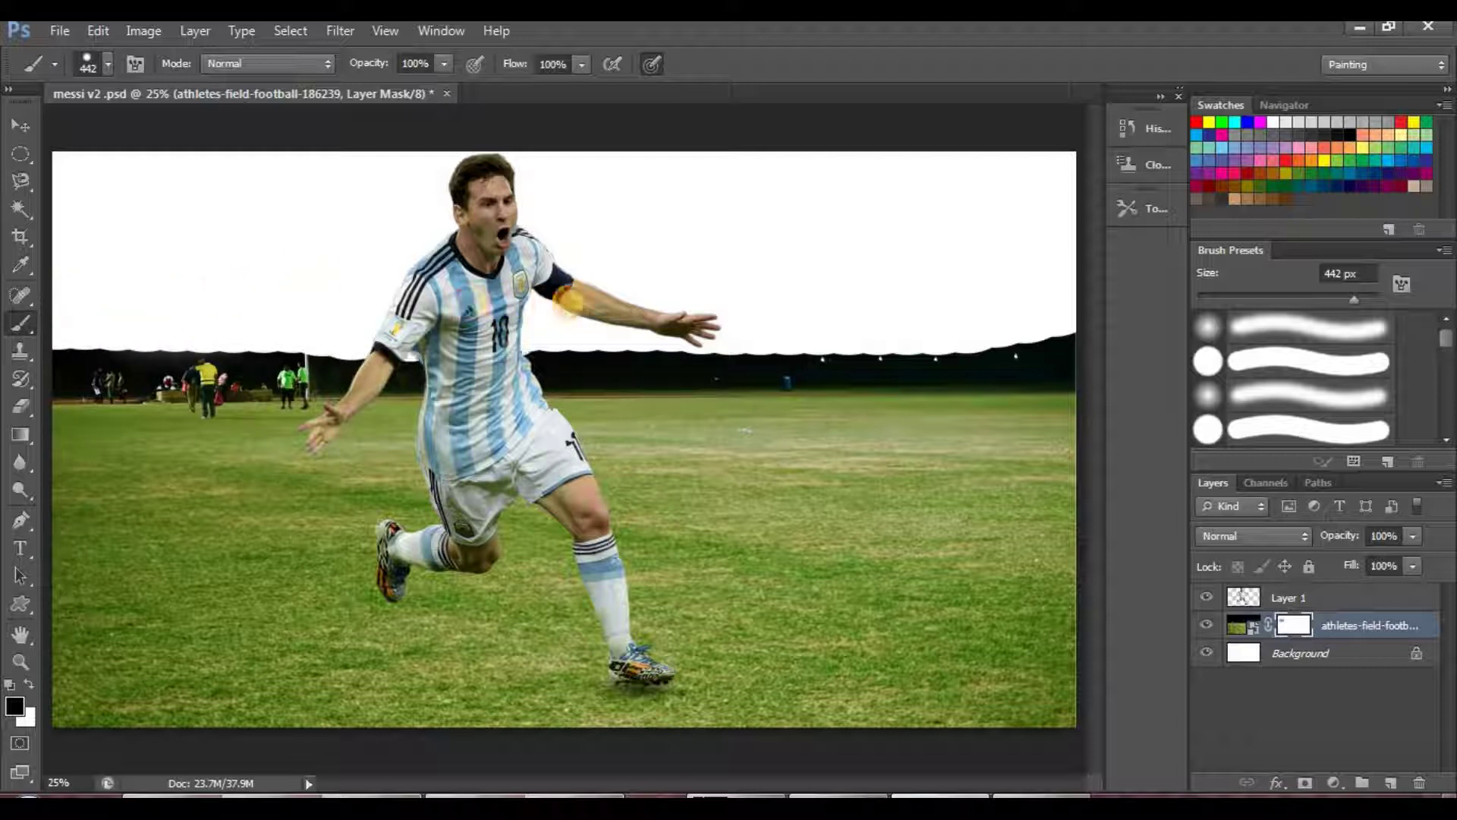
pyautogui.moveTo(569, 300)
pyautogui.mouseDown()
pyautogui.moveTo(1055, 308)
pyautogui.moveTo(1007, 322)
pyautogui.moveTo(64, 324)
pyautogui.mouseUp()
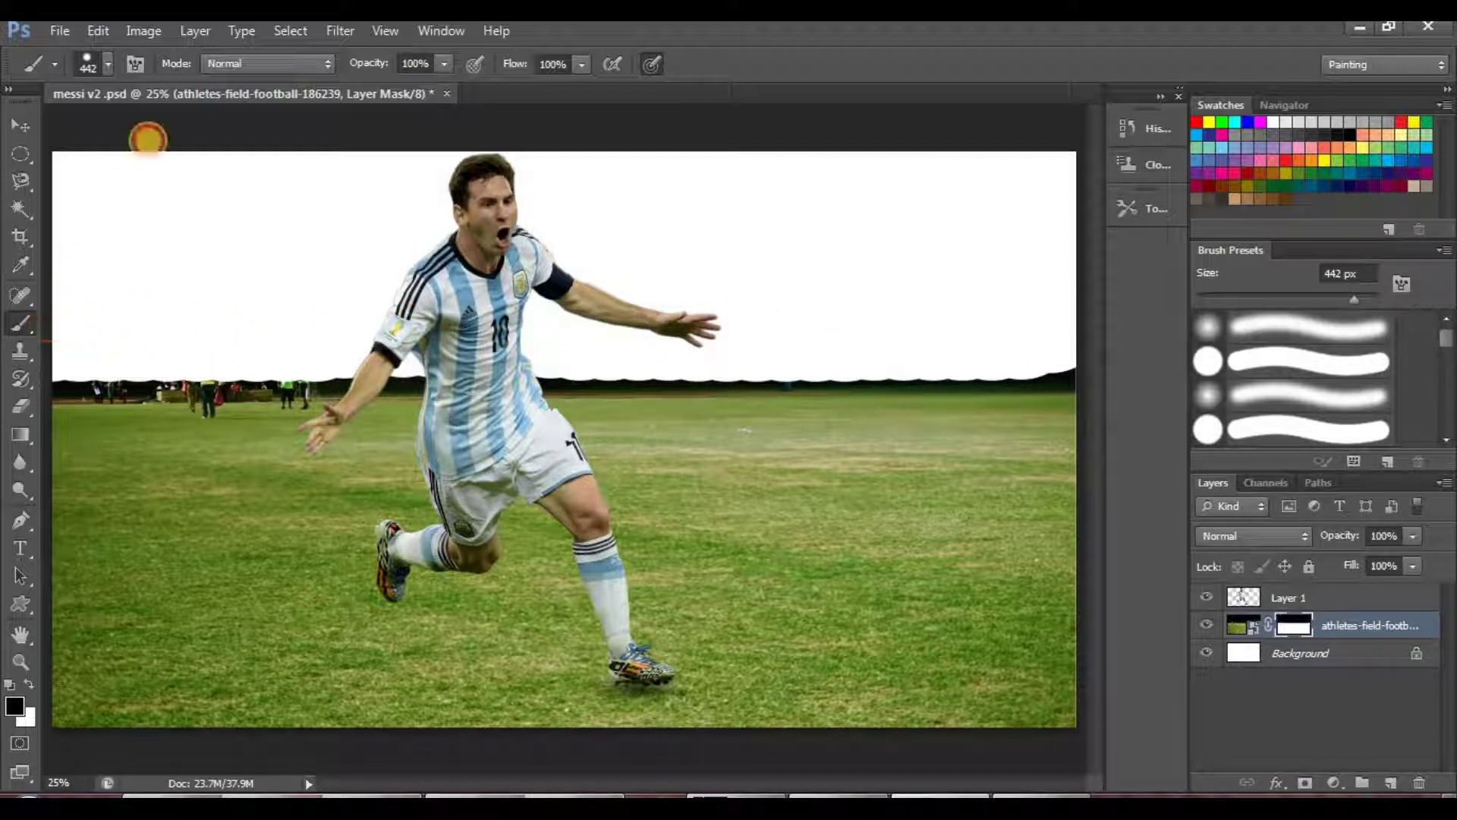
# Brush along the horizon on the field's mask with a soft 442 px brush at 0% hardness to fade the grass edge into white
pyautogui.click(443, 64)
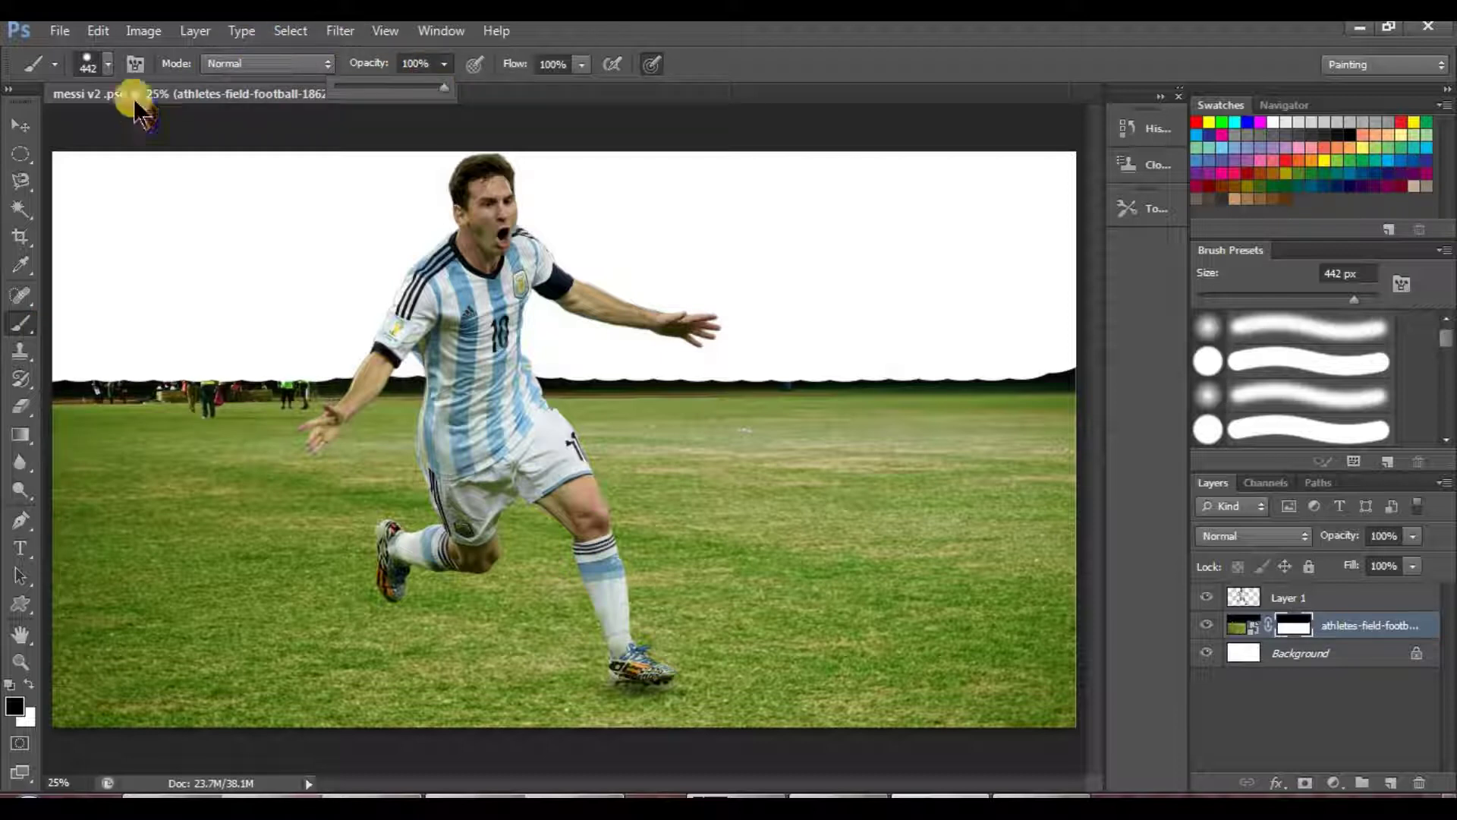
pyautogui.click(108, 65)
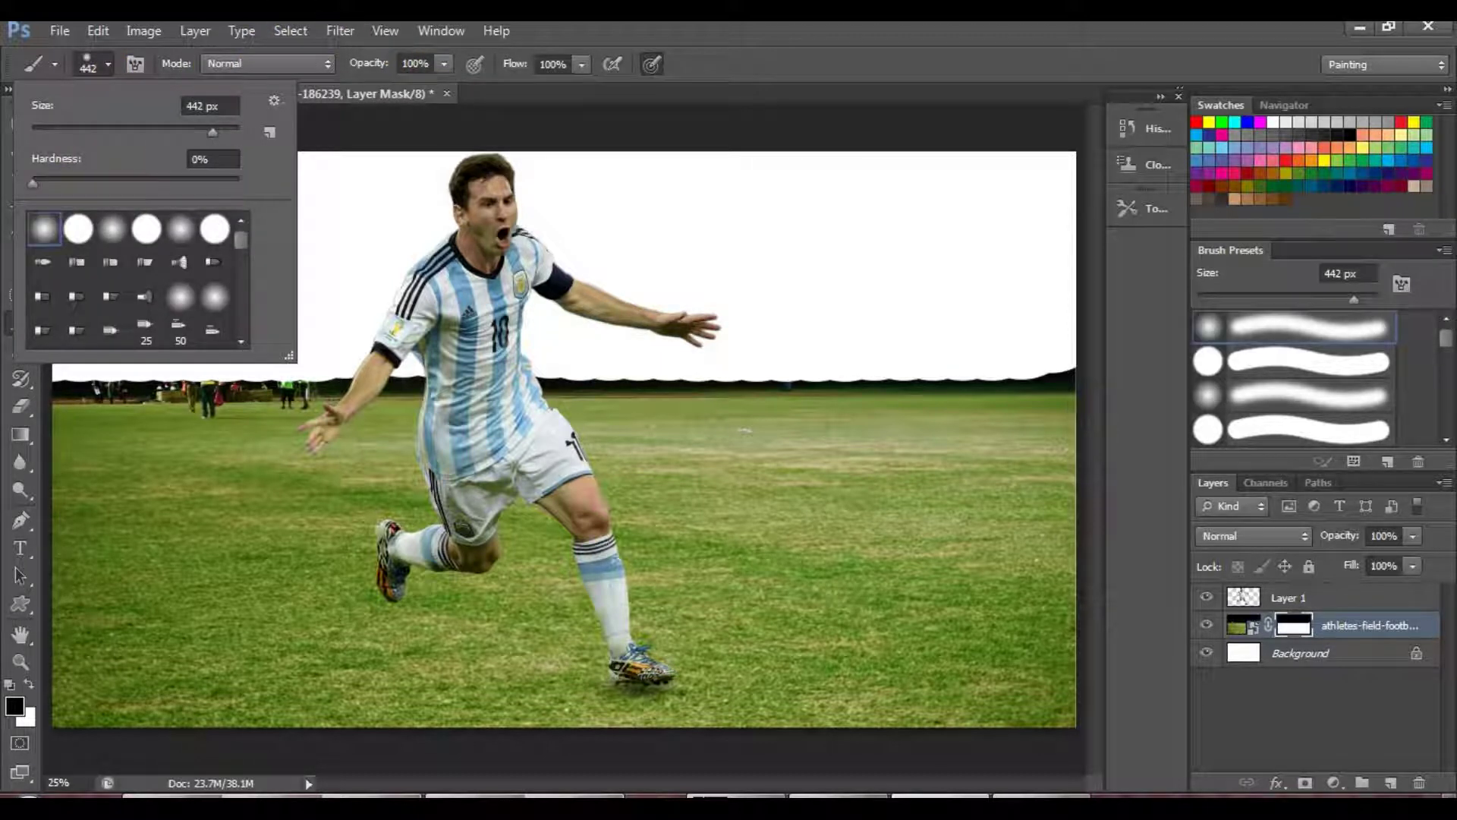
pyautogui.click(612, 32)
pyautogui.moveTo(66, 352)
pyautogui.mouseDown()
pyautogui.moveTo(1028, 358)
pyautogui.moveTo(75, 364)
pyautogui.moveTo(1047, 357)
pyautogui.moveTo(39, 384)
pyautogui.moveTo(1063, 364)
pyautogui.moveTo(52, 397)
pyautogui.moveTo(950, 380)
pyautogui.moveTo(1093, 325)
pyautogui.mouseUp()
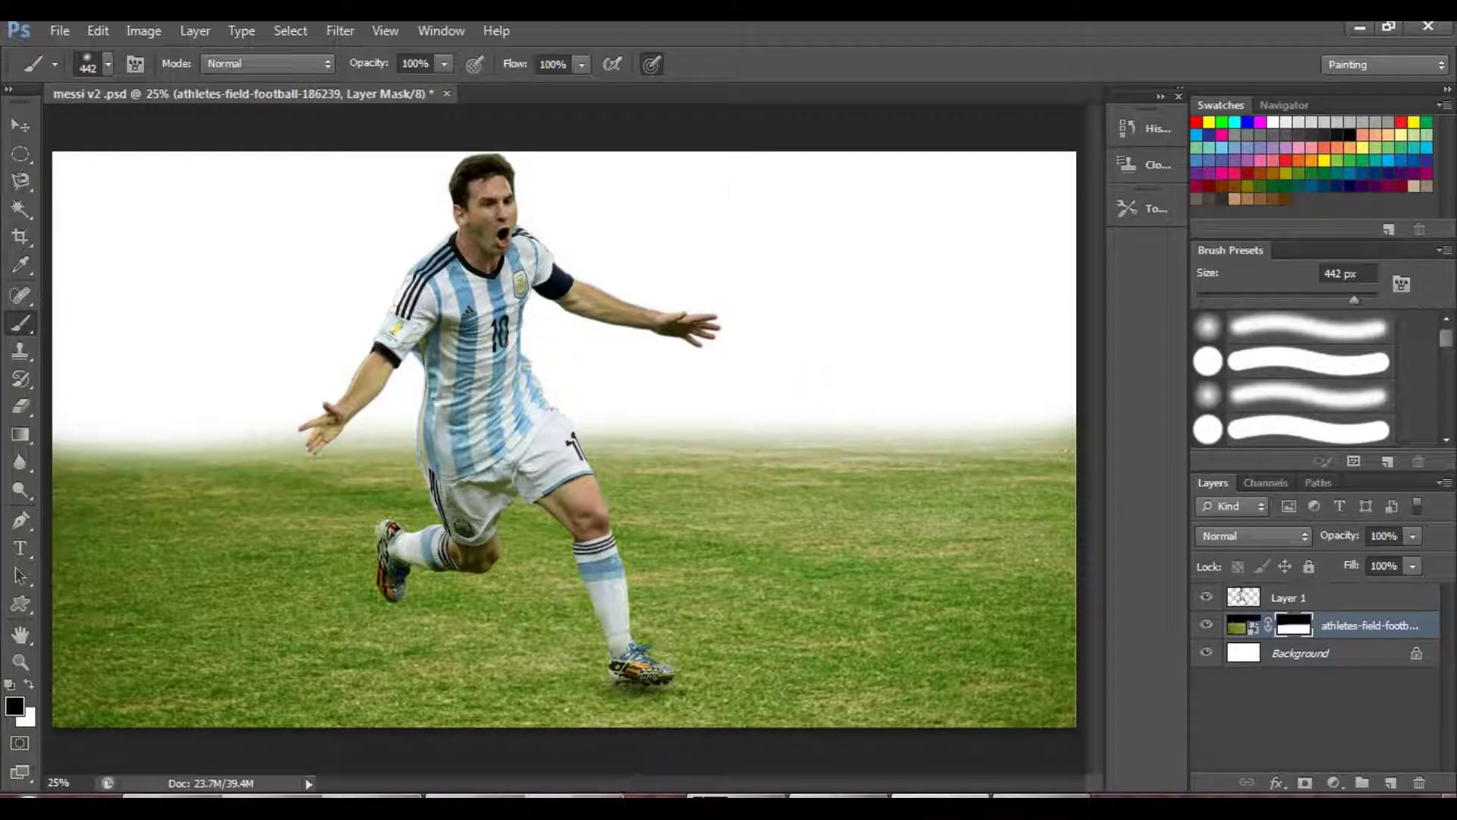
# Switch to Chrome, dismiss the thank-you overlay on the football field photo, and return to the Pexels grass ground results
pyautogui.click(580, 797)
pyautogui.click(642, 37)
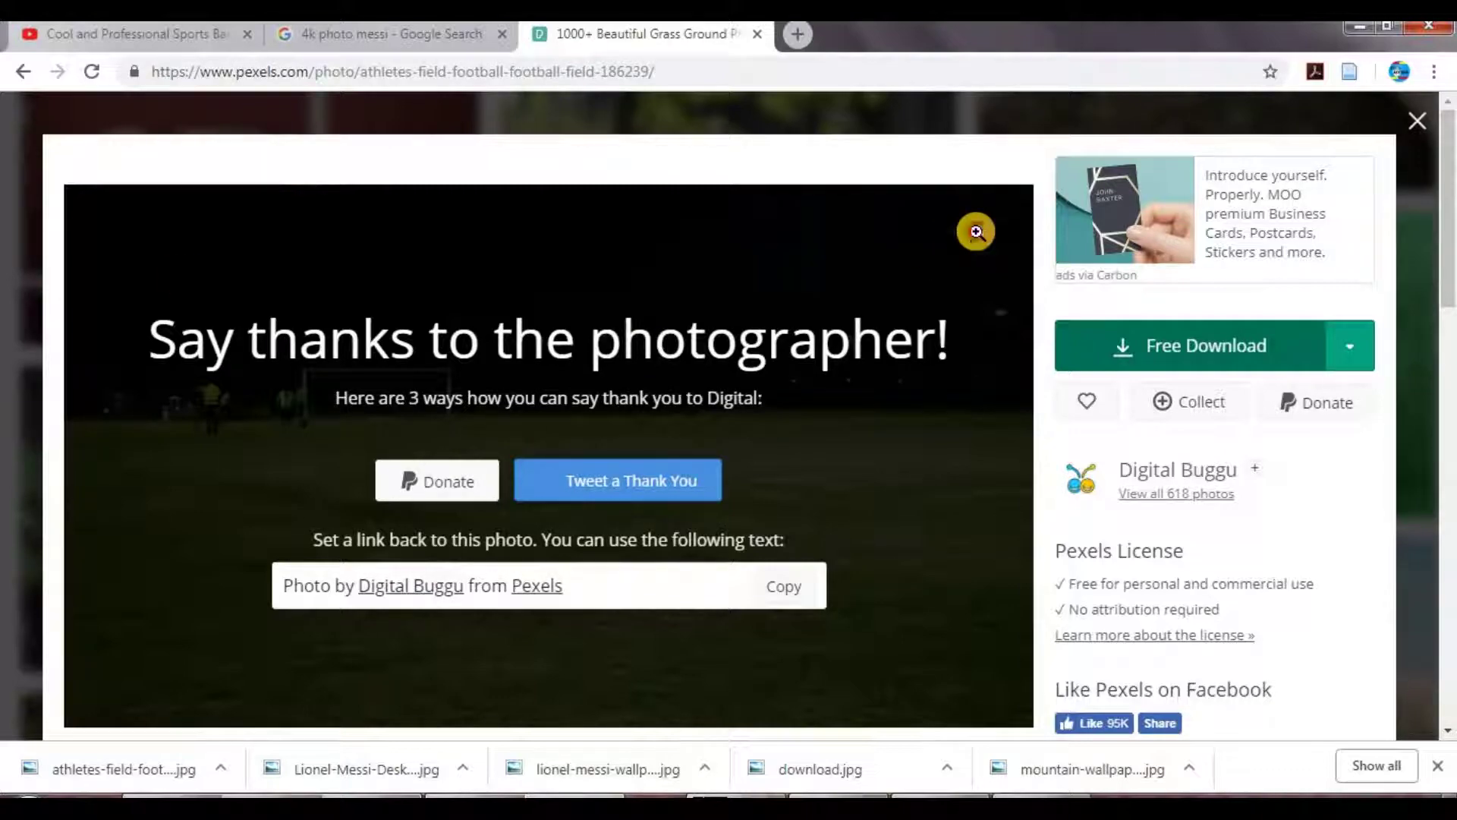
pyautogui.click(976, 232)
pyautogui.click(23, 73)
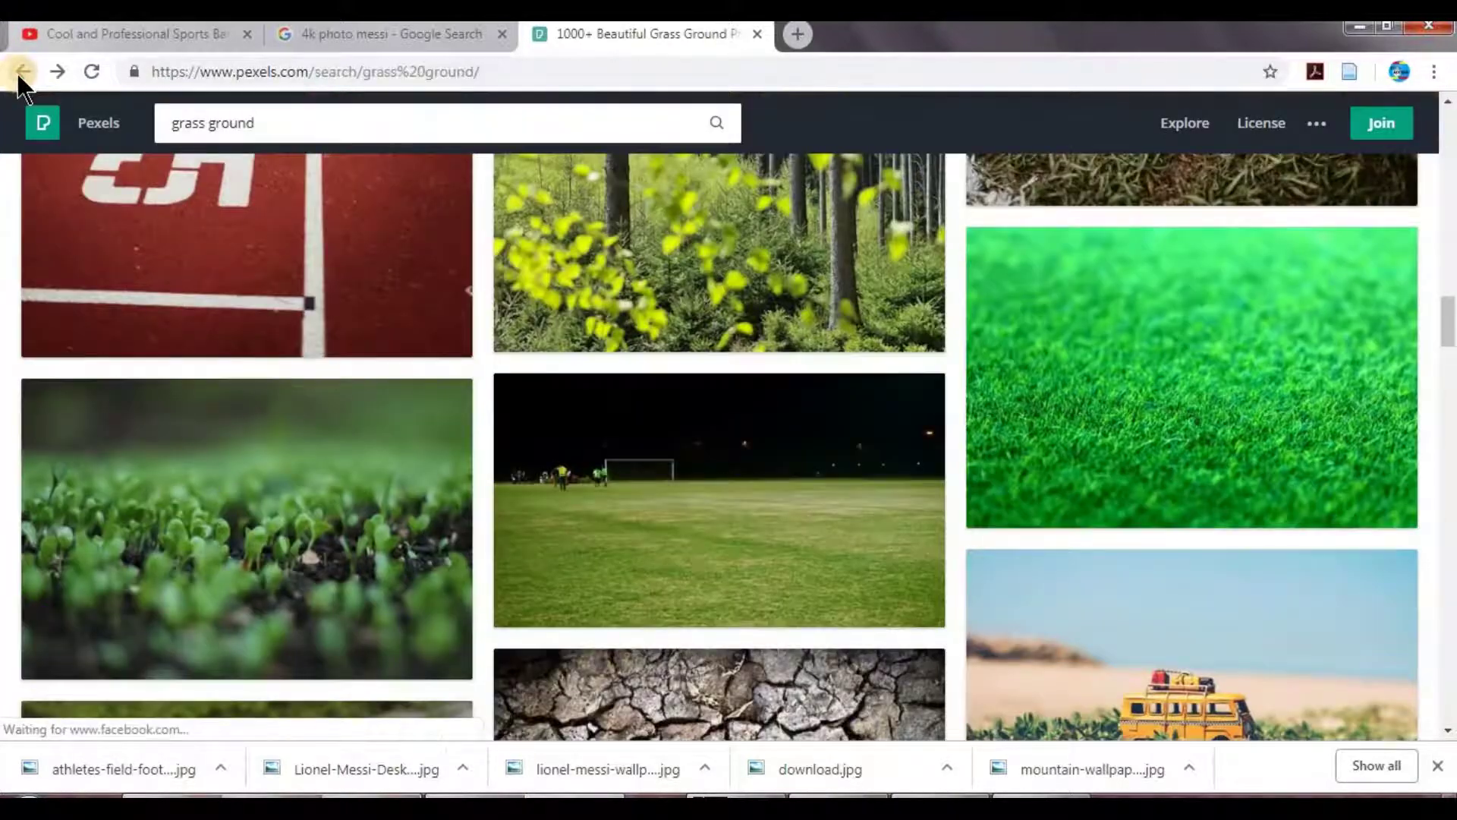
# Search Pexels for "clouds"
pyautogui.scroll(10, 1073, 351)
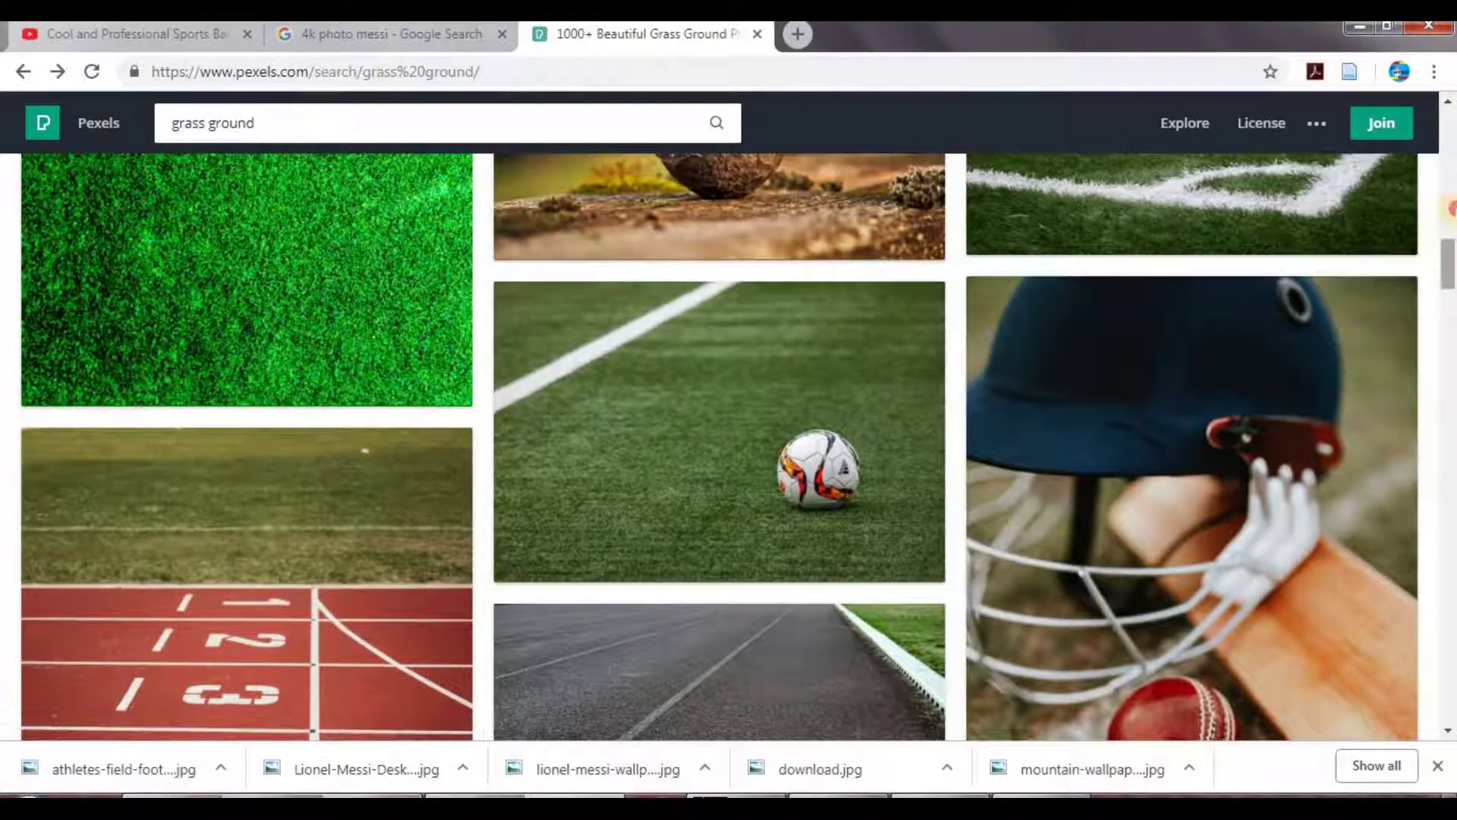
pyautogui.moveTo(1450, 255); pyautogui.dragTo(1449, 120)
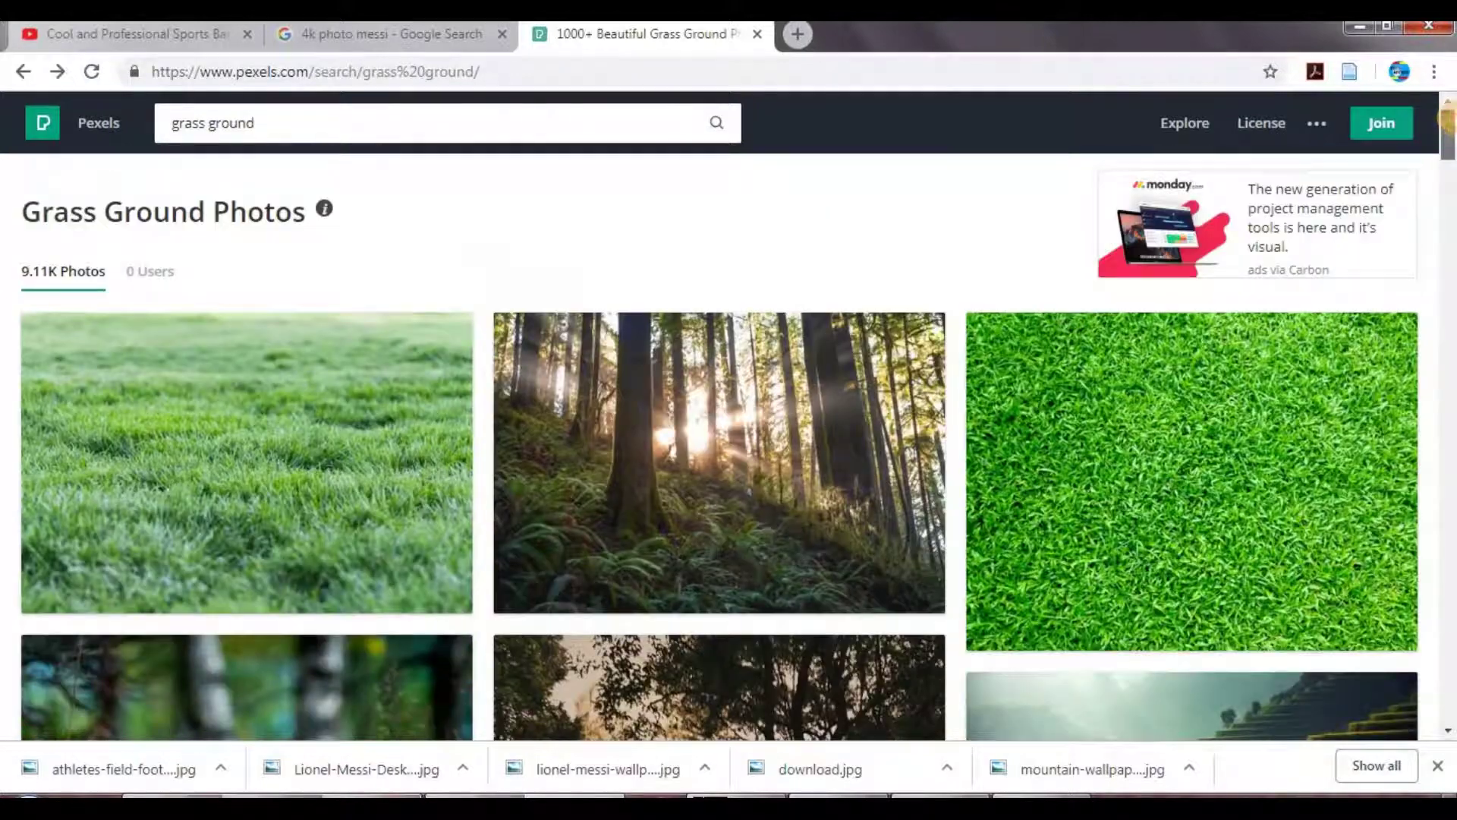
pyautogui.click(396, 123)
pyautogui.hotkey('ctrl', 'a')
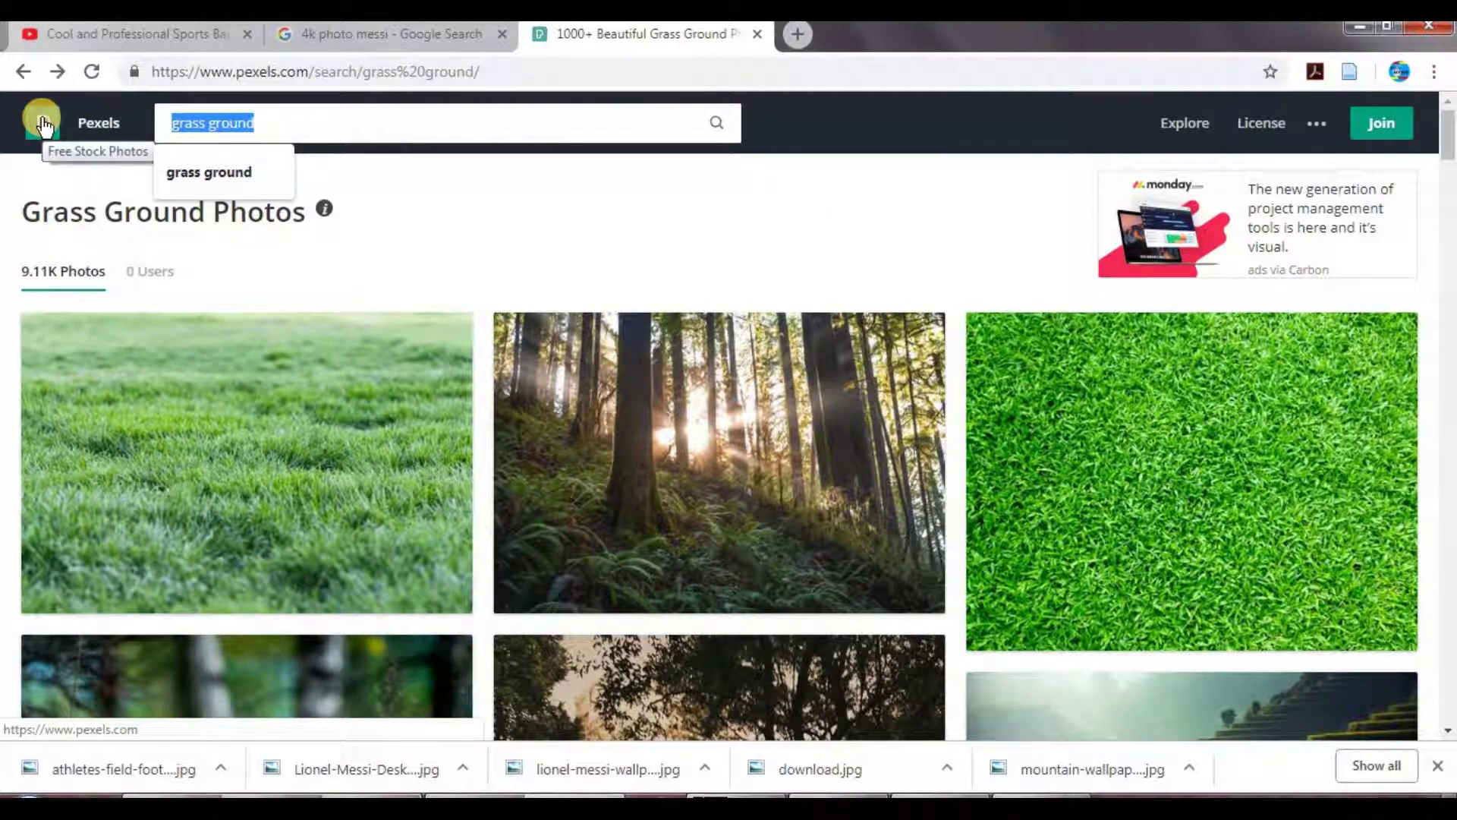
pyautogui.write('sk')
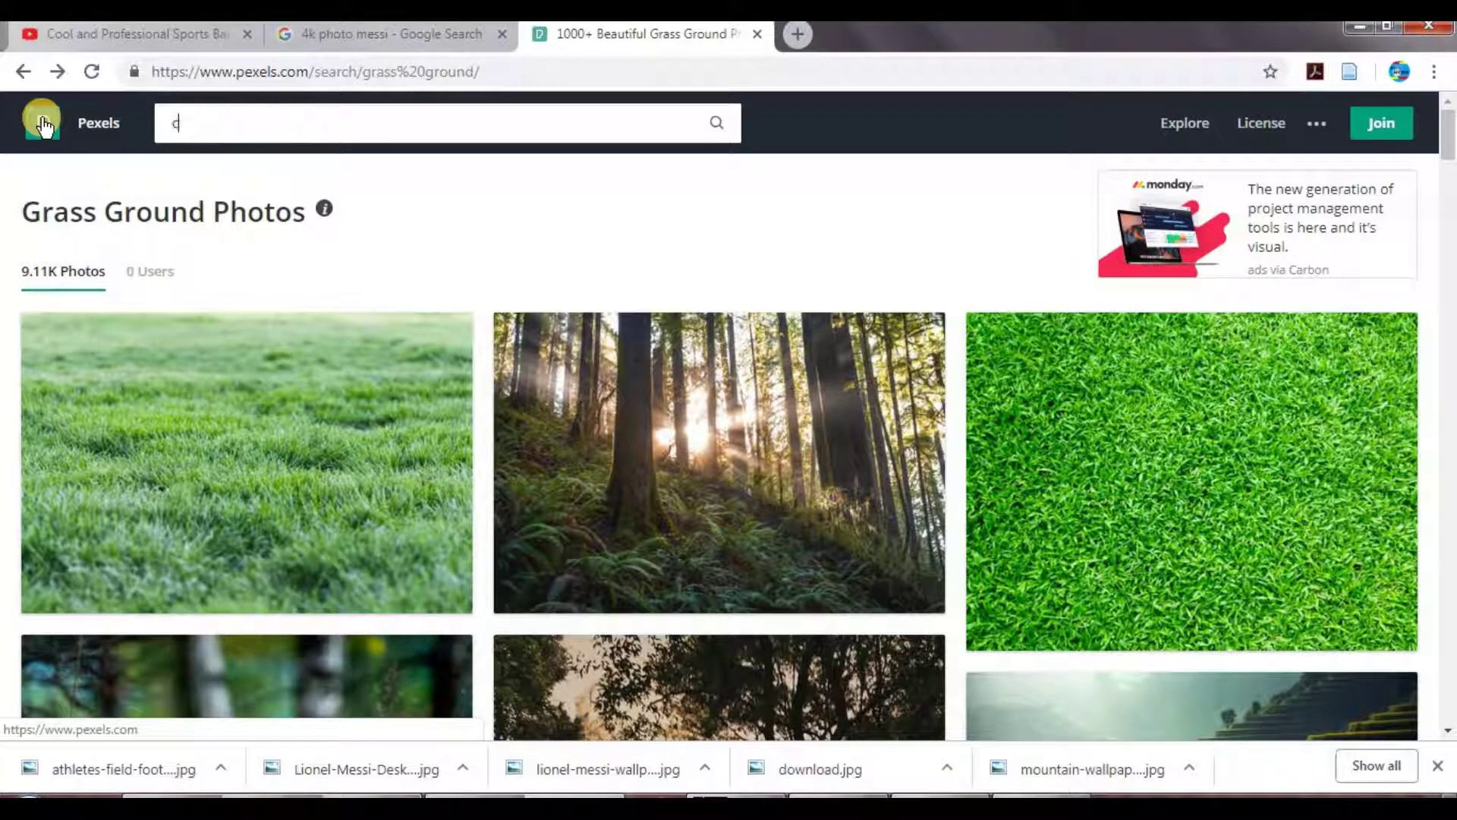
pyautogui.write('clouds')
pyautogui.press('Return')
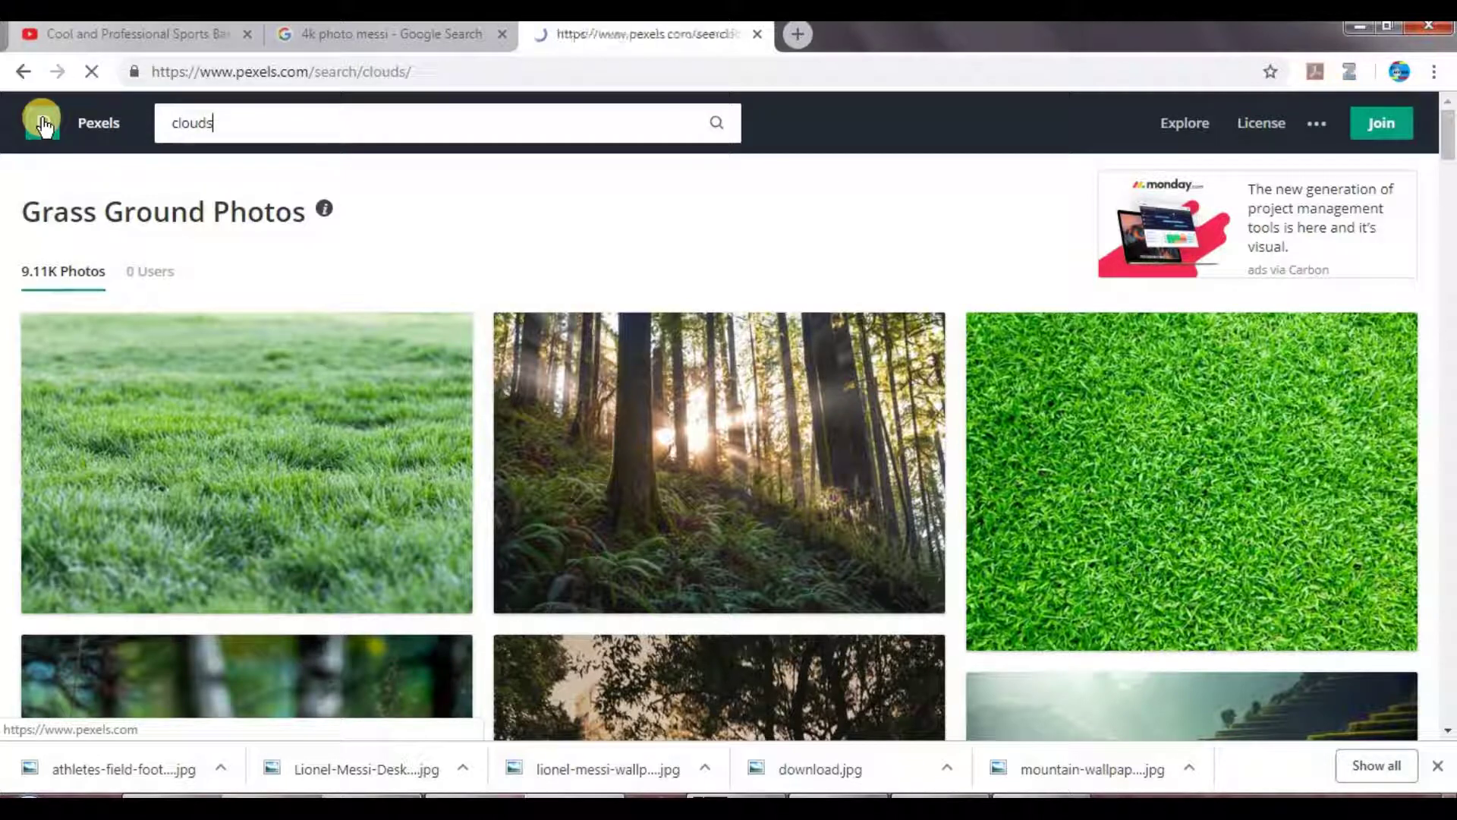
# Browse the cloud photos and download the wide one with dark blue clouds and orange sunset light
pyautogui.scroll(-1, 1145, 544)
pyautogui.scroll(-2, 1145, 543)
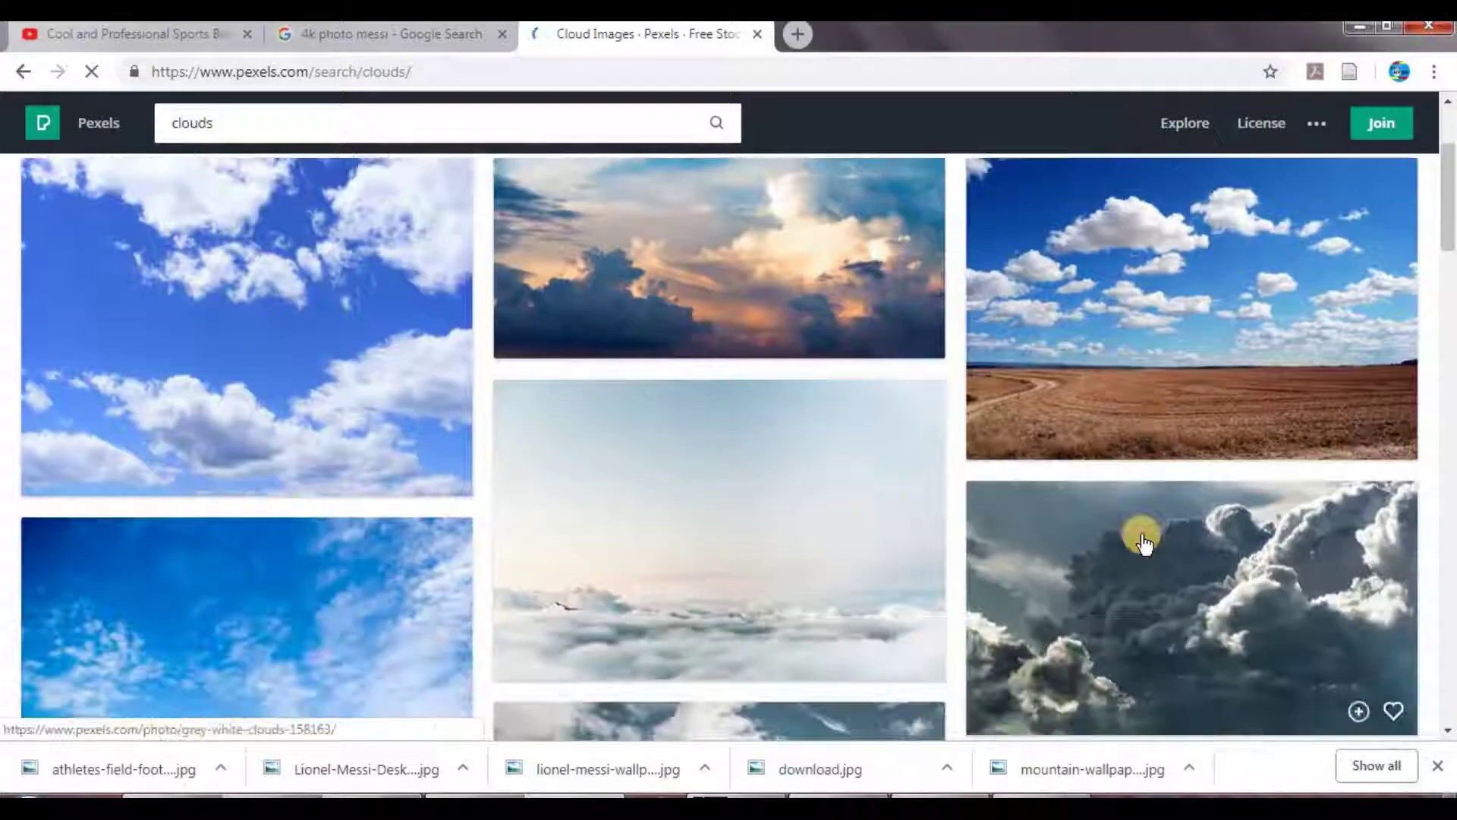
pyautogui.scroll(-1, 1144, 544)
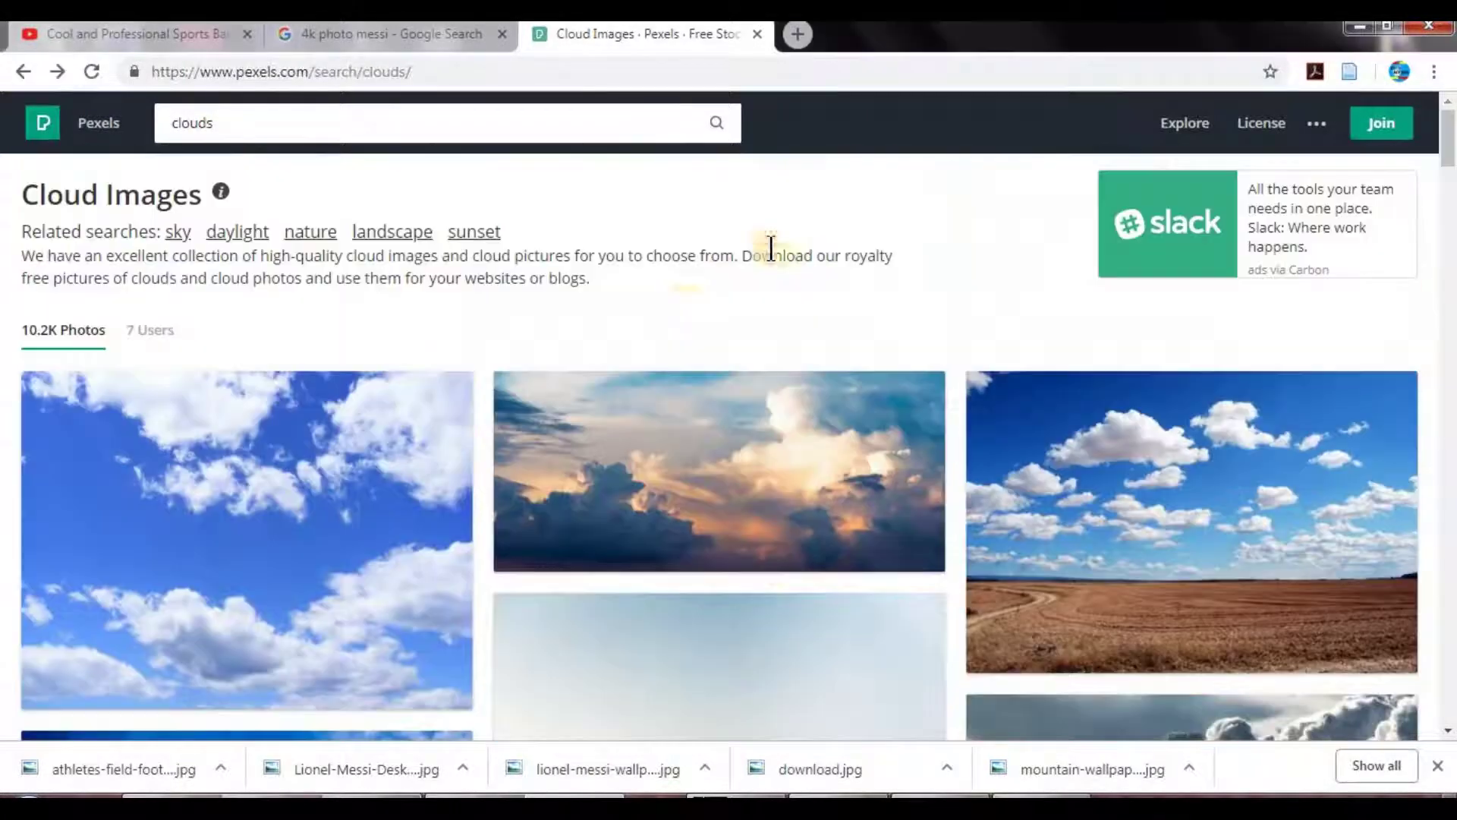
pyautogui.click(750, 454)
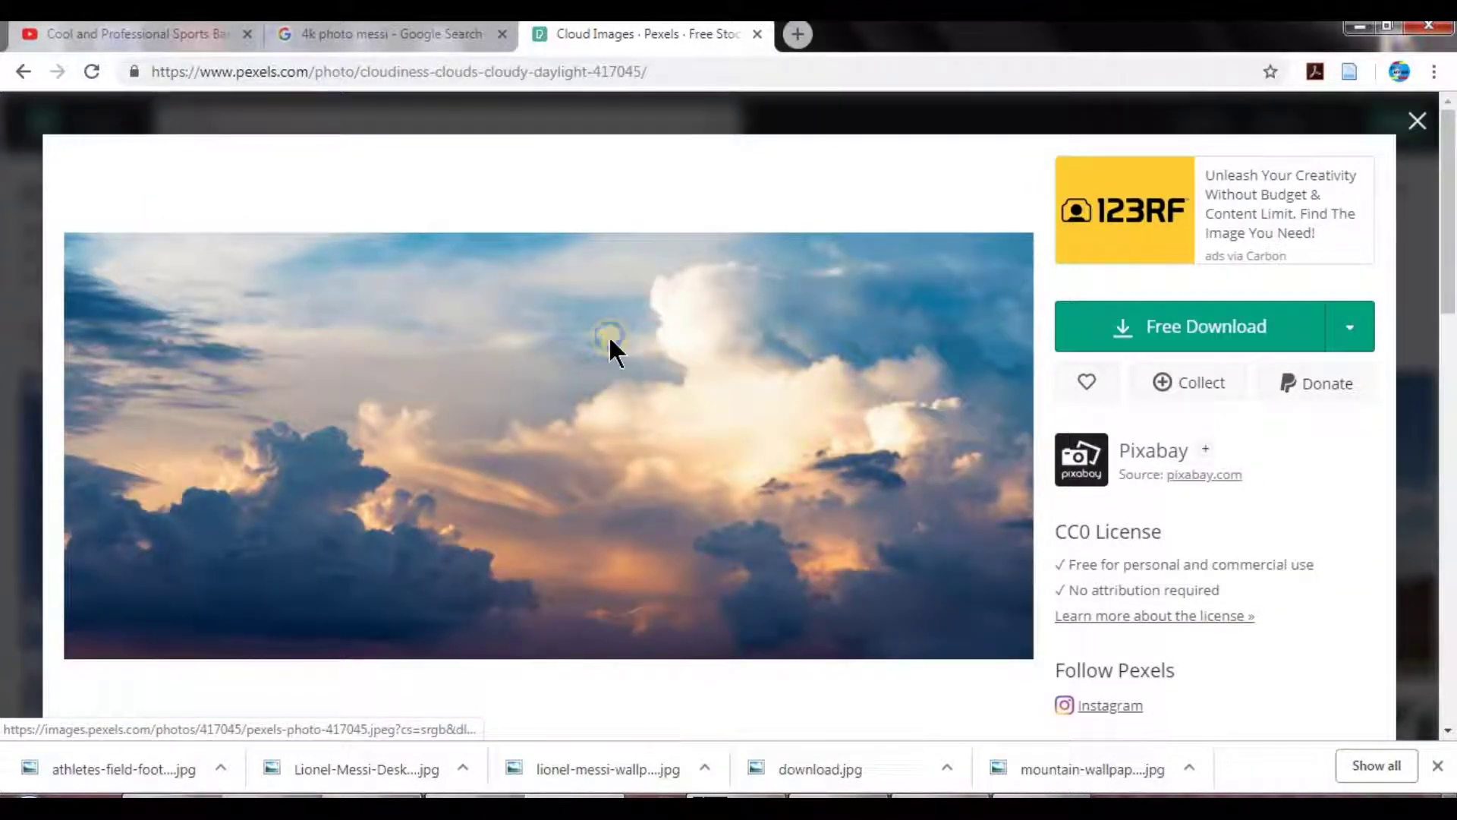
pyautogui.rightClick(612, 349)
pyautogui.click(1172, 311)
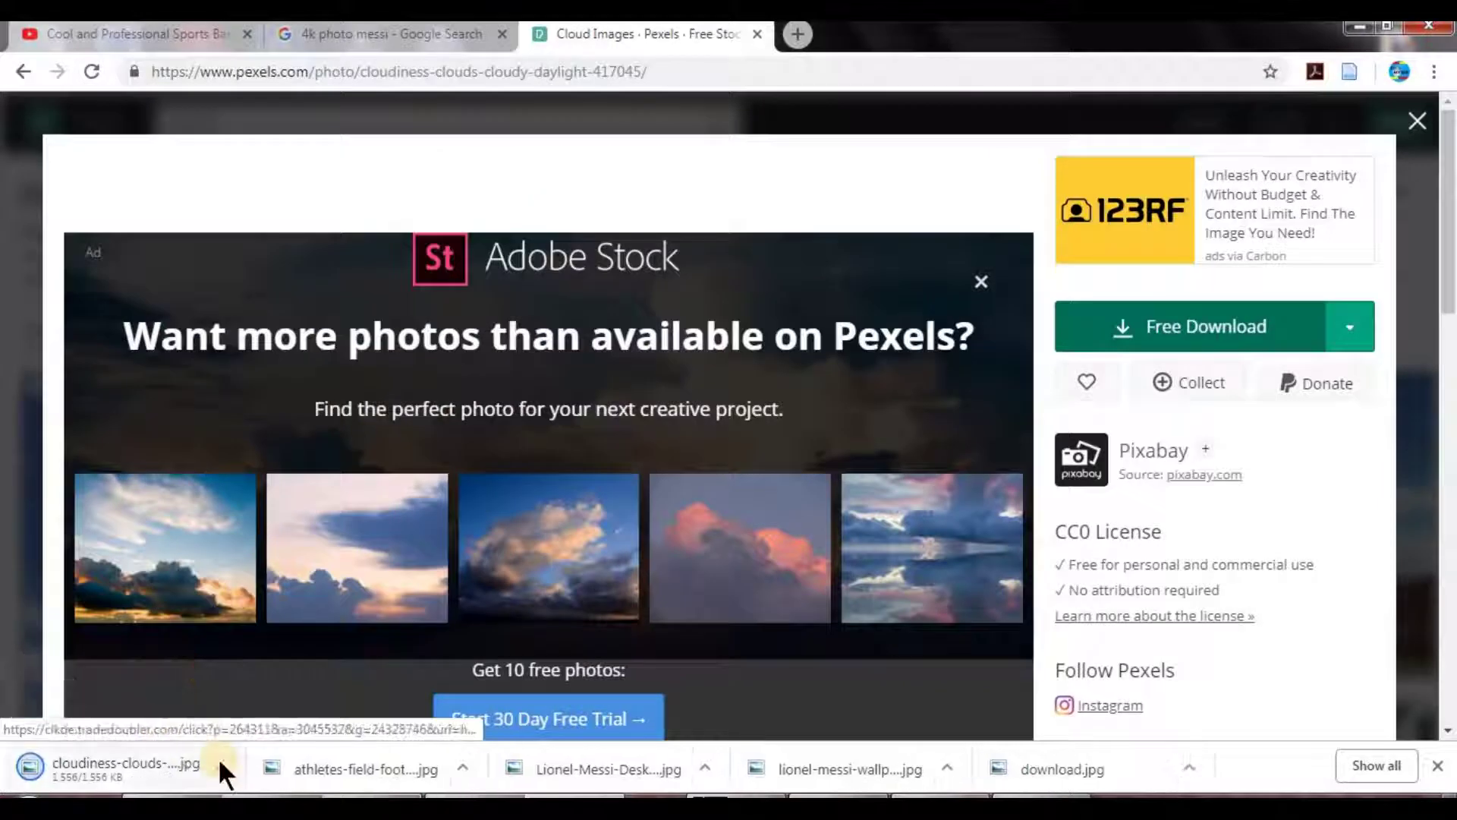
# Show the downloaded cloudiness-clouds-cloudy-417045.jpg in its folder, cut the file, and minimize the Downloads window
pyautogui.click(221, 765)
pyautogui.click(278, 693)
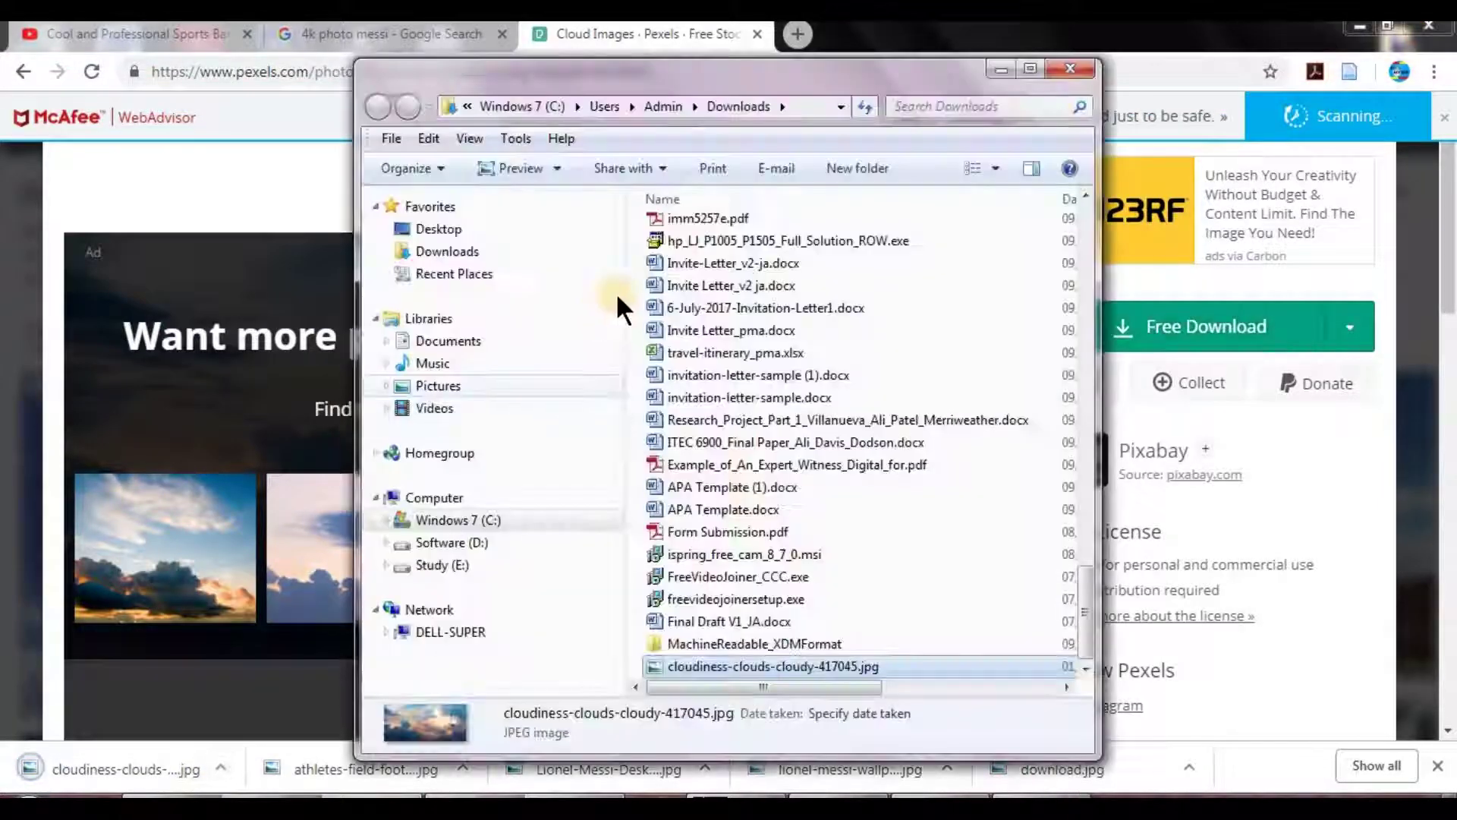
pyautogui.rightClick(702, 661)
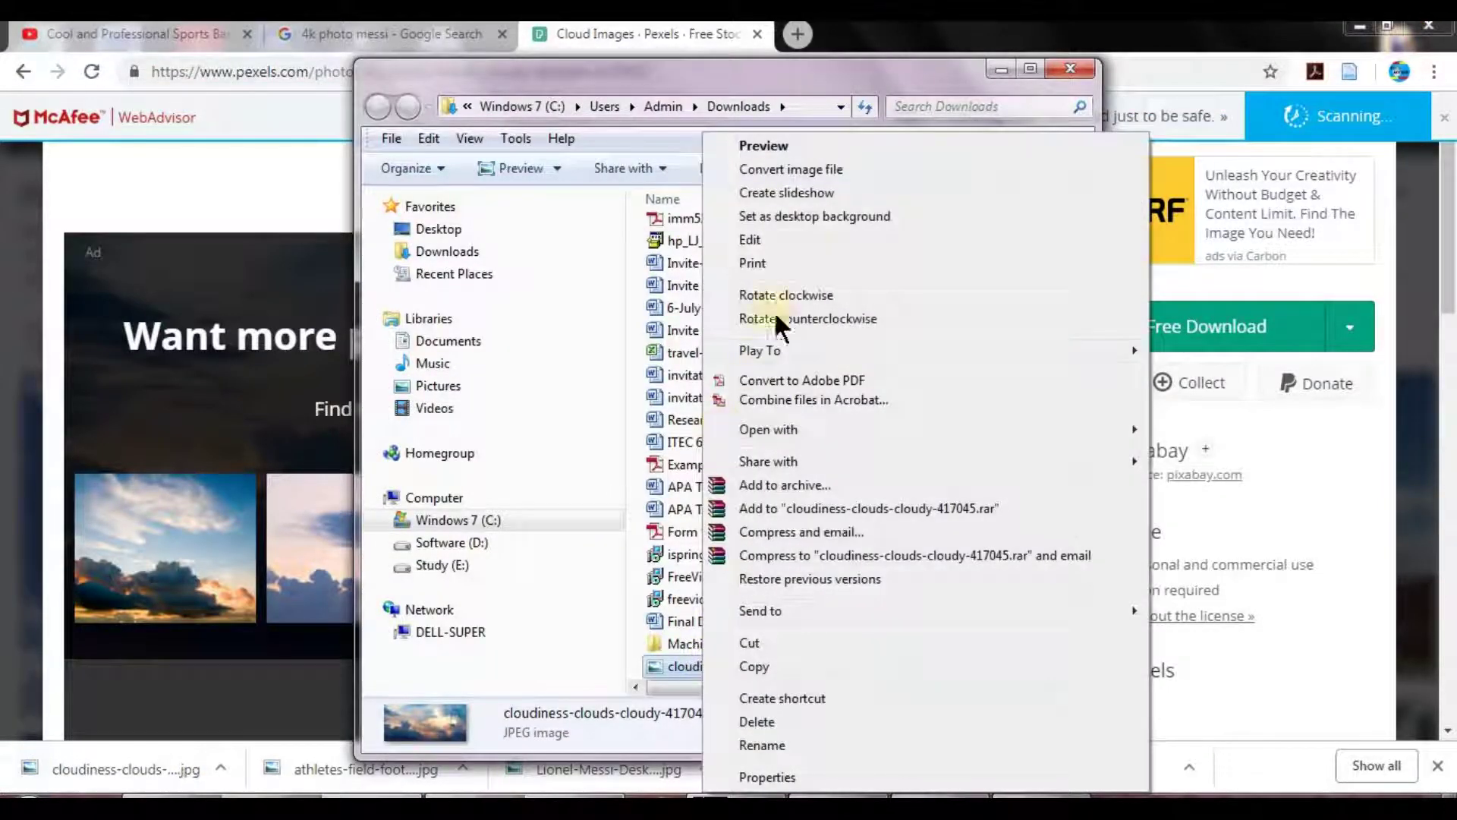
pyautogui.click(792, 641)
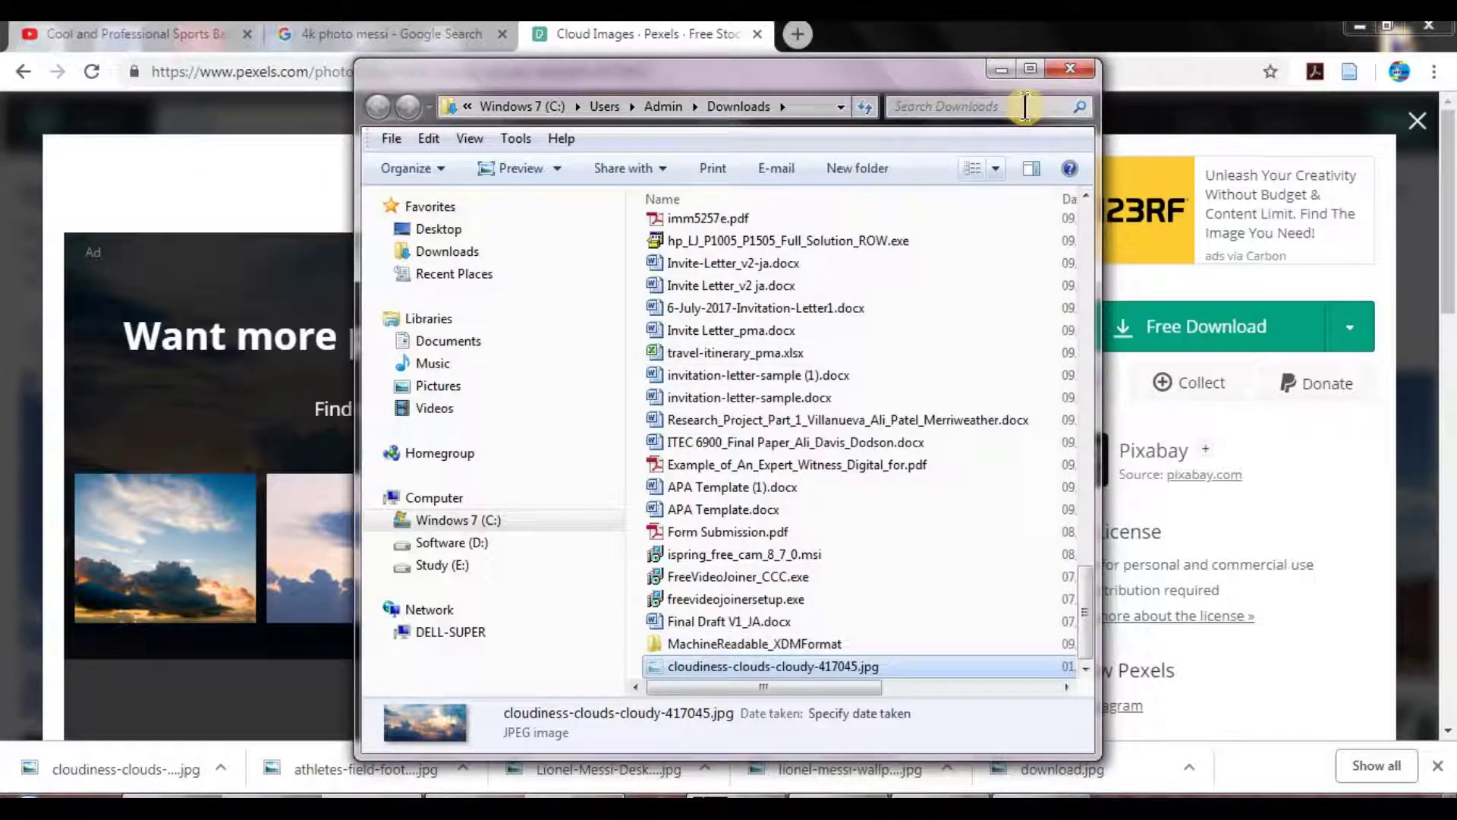
pyautogui.click(1004, 71)
# Paste the cloud photo into the Video-7 folder under Tech-Access and minimize the folder window
pyautogui.click(284, 803)
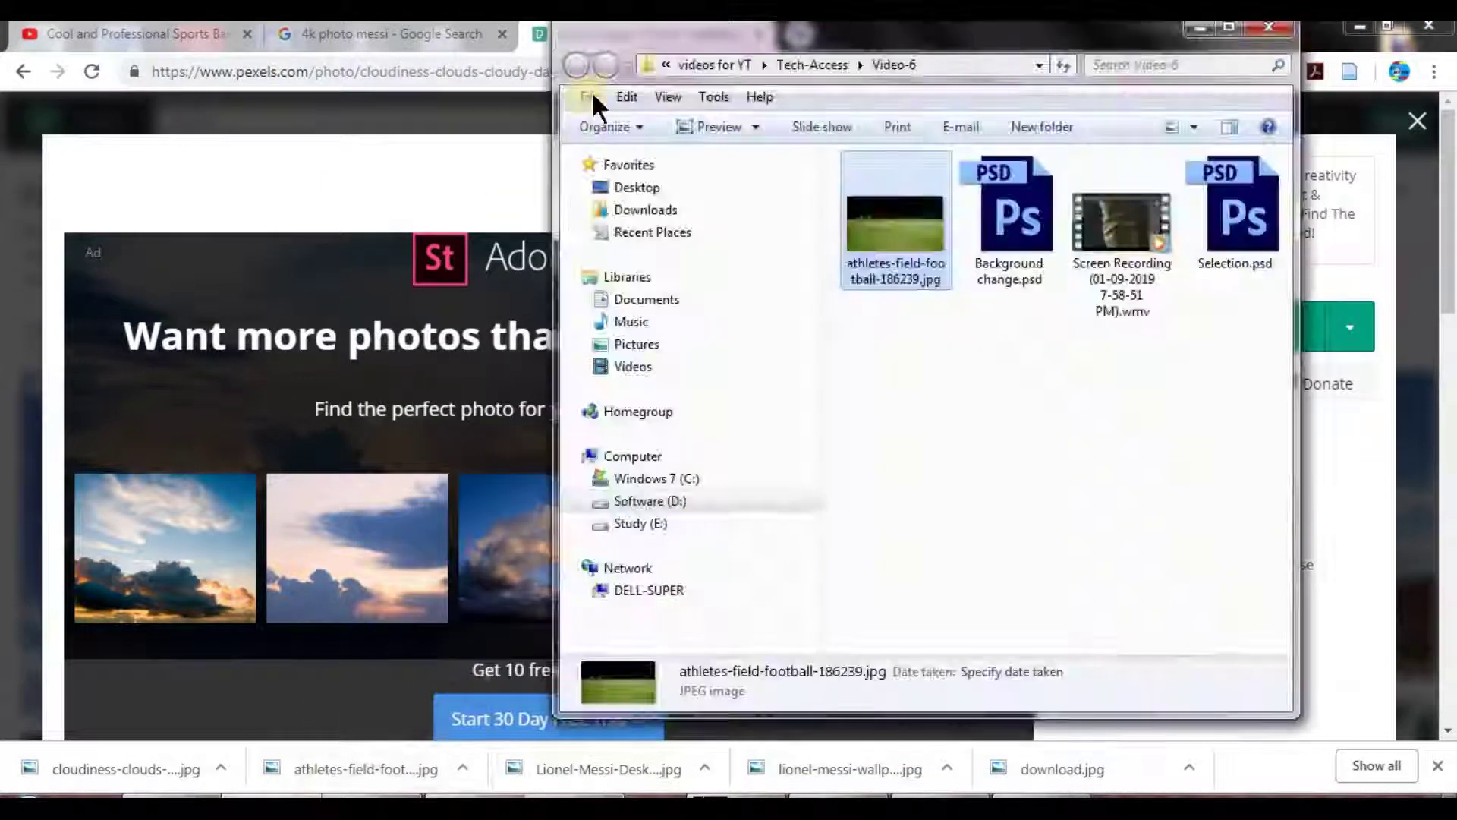
pyautogui.click(828, 62)
pyautogui.doubleClick(1000, 440)
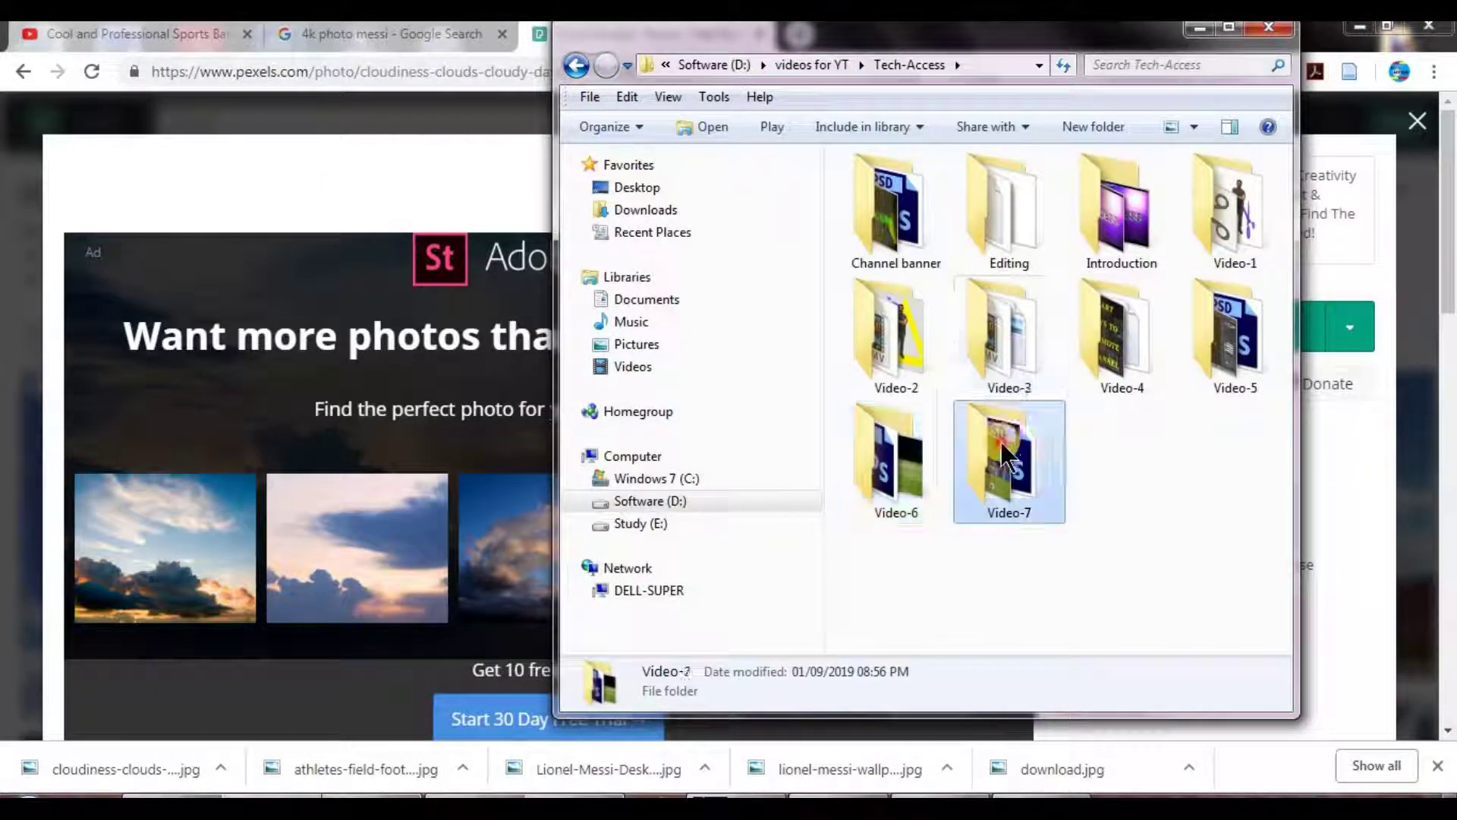
pyautogui.rightClick(980, 353)
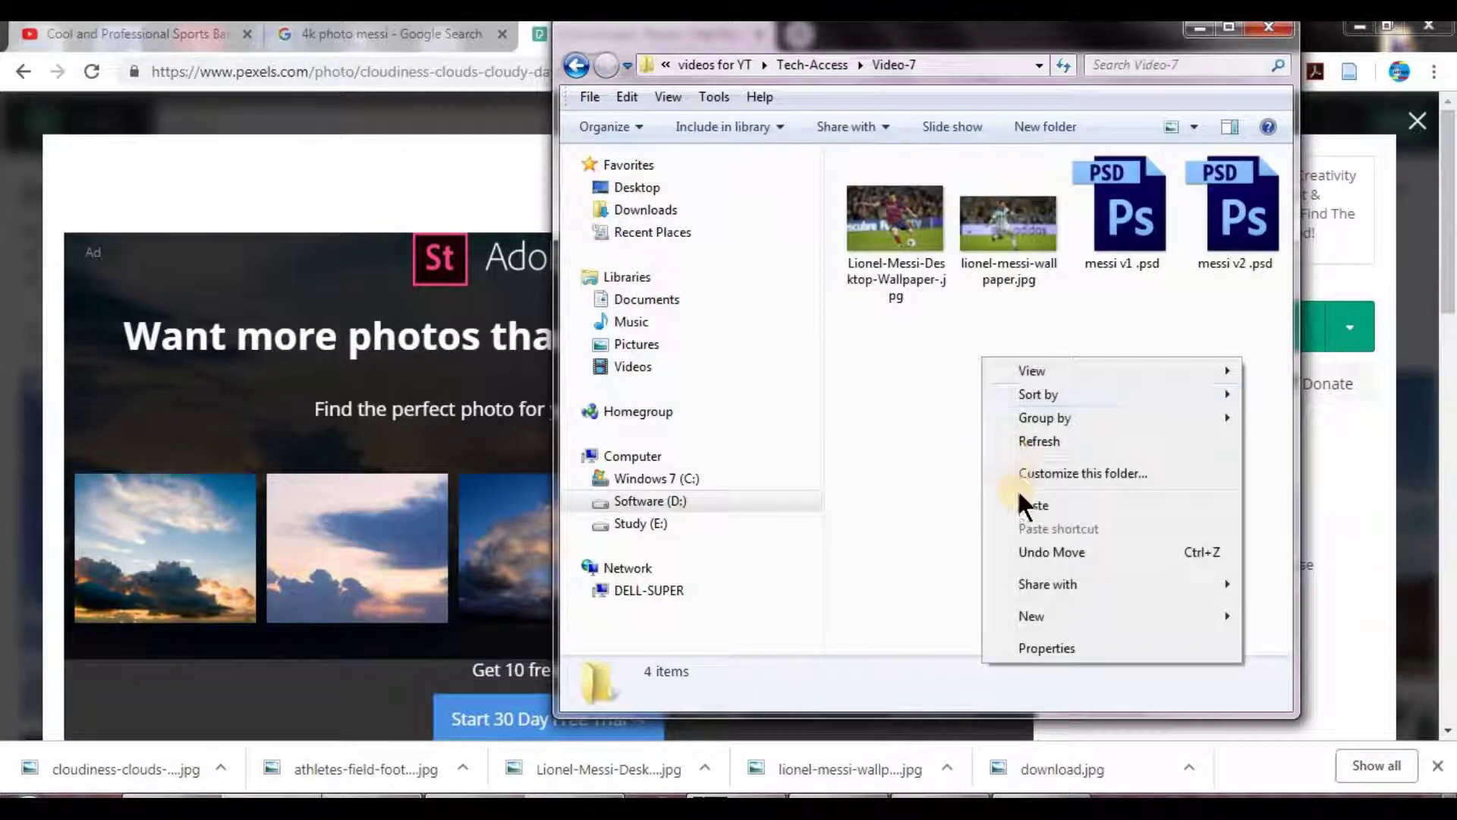
pyautogui.click(1018, 504)
pyautogui.click(1199, 29)
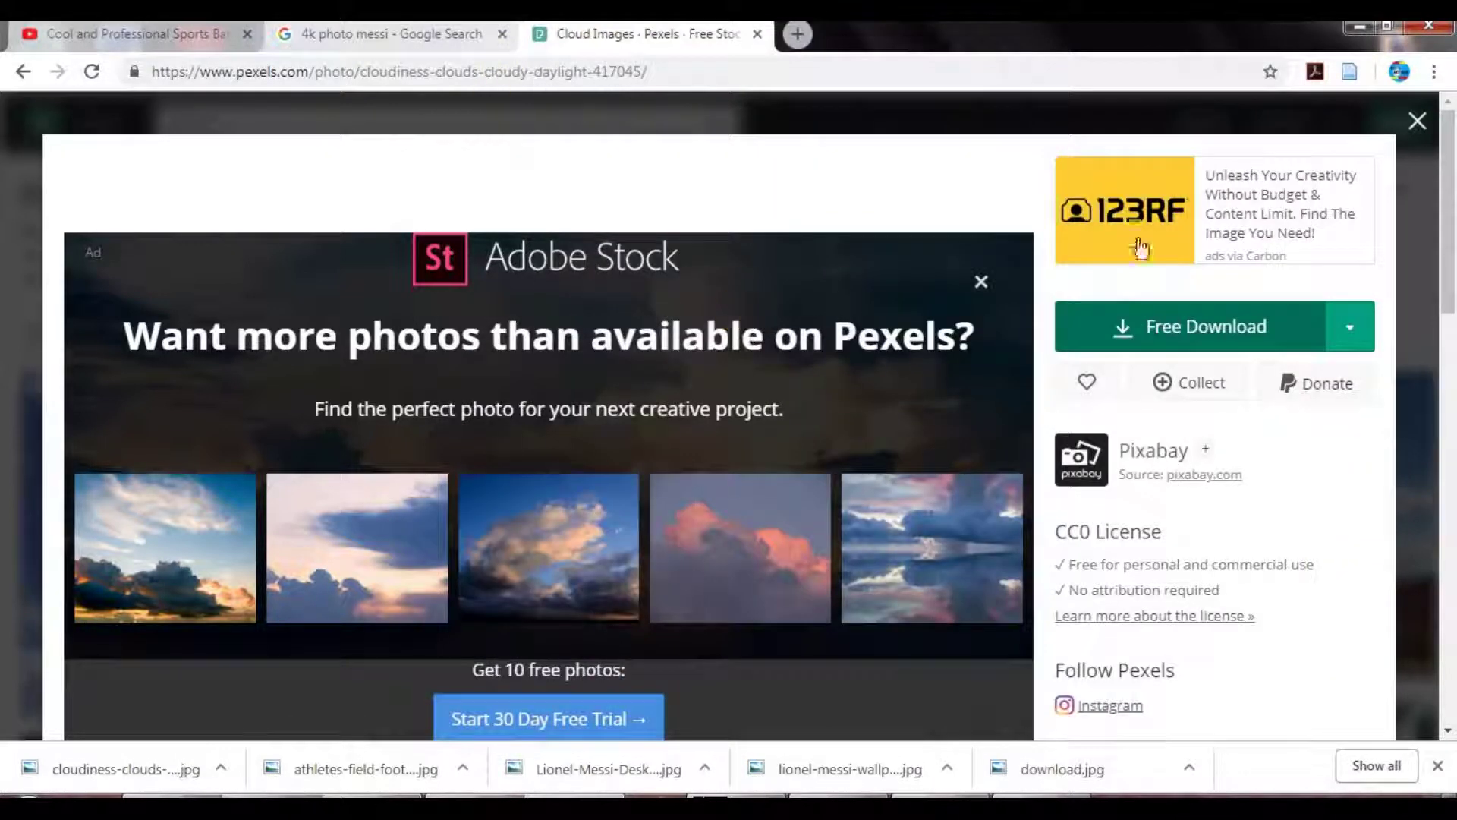
# Switch back to Photoshop and place the cloudiness-clouds photo from the Video-7 folder into the banner document
pyautogui.click(1355, 28)
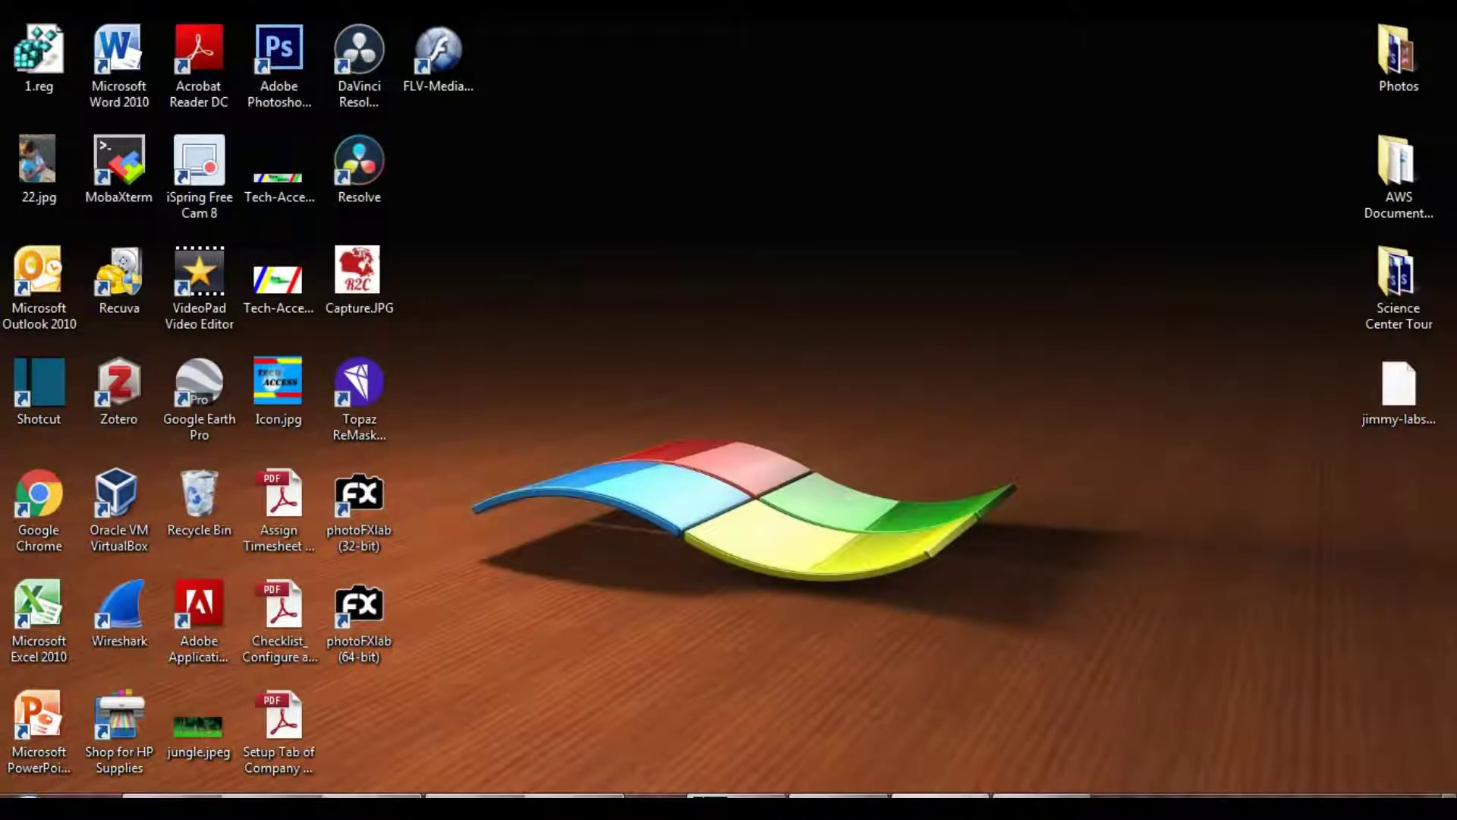
pyautogui.click(940, 806)
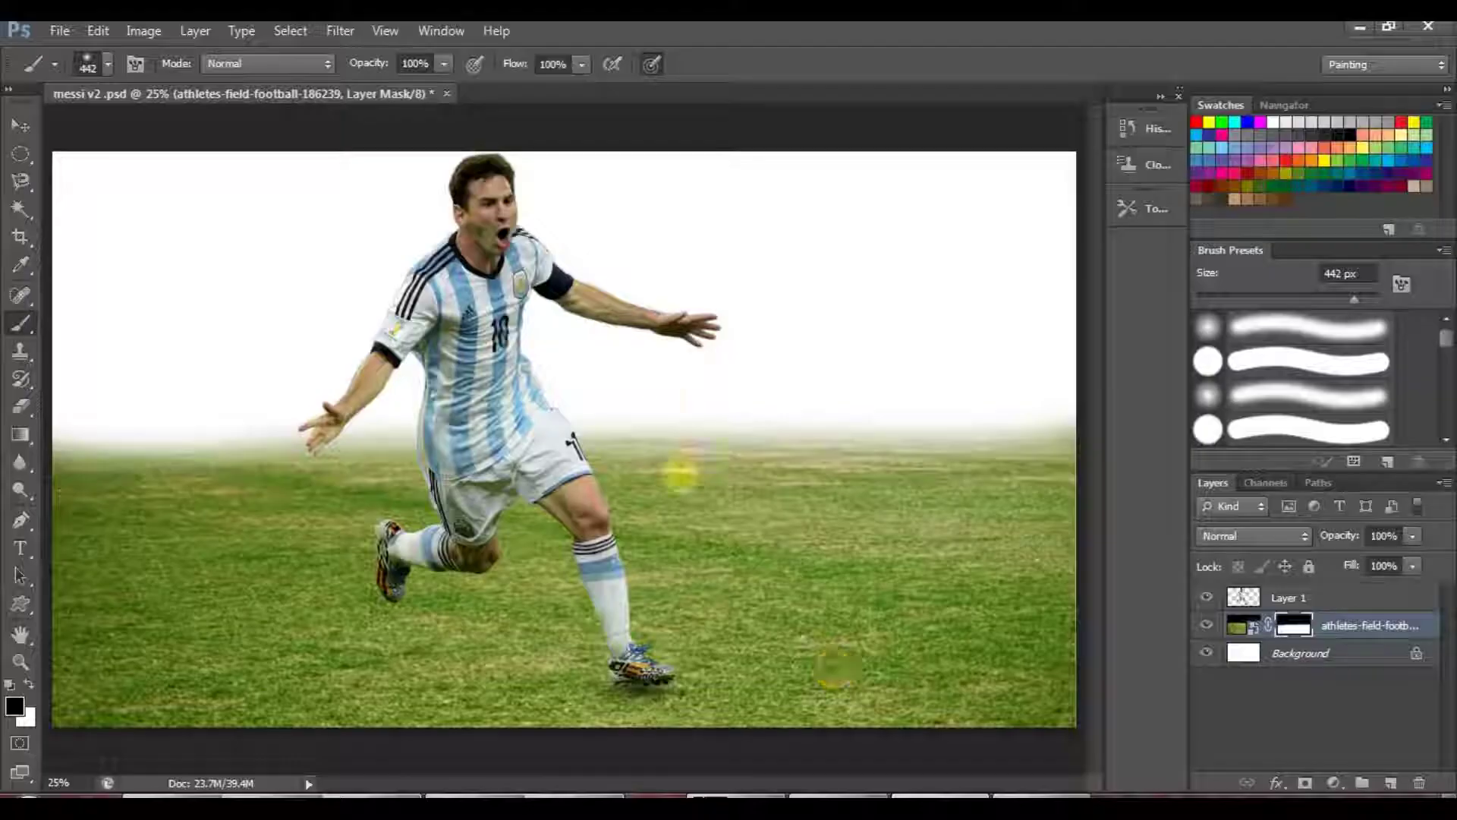
pyautogui.click(47, 32)
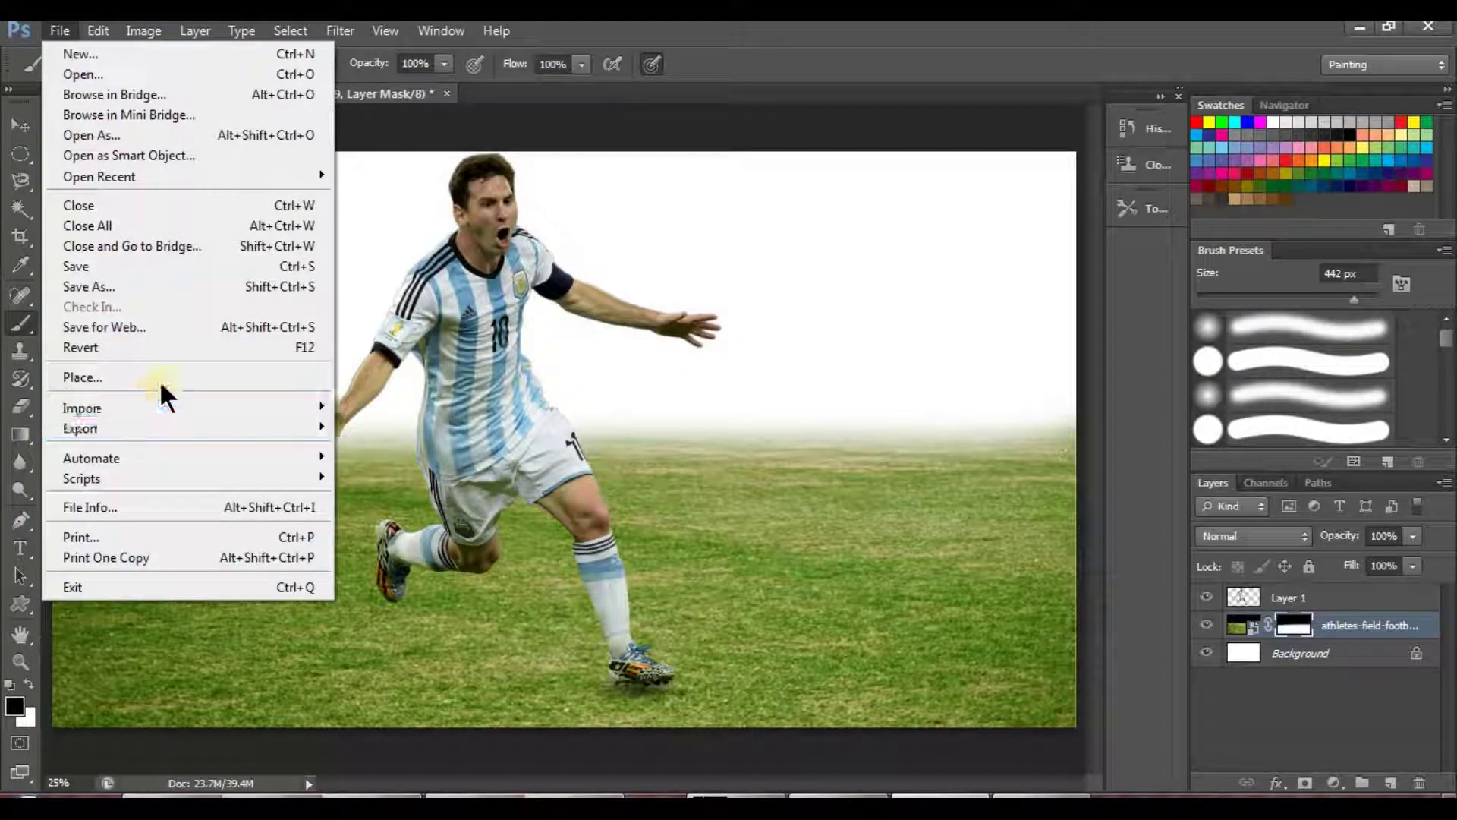
pyautogui.click(159, 379)
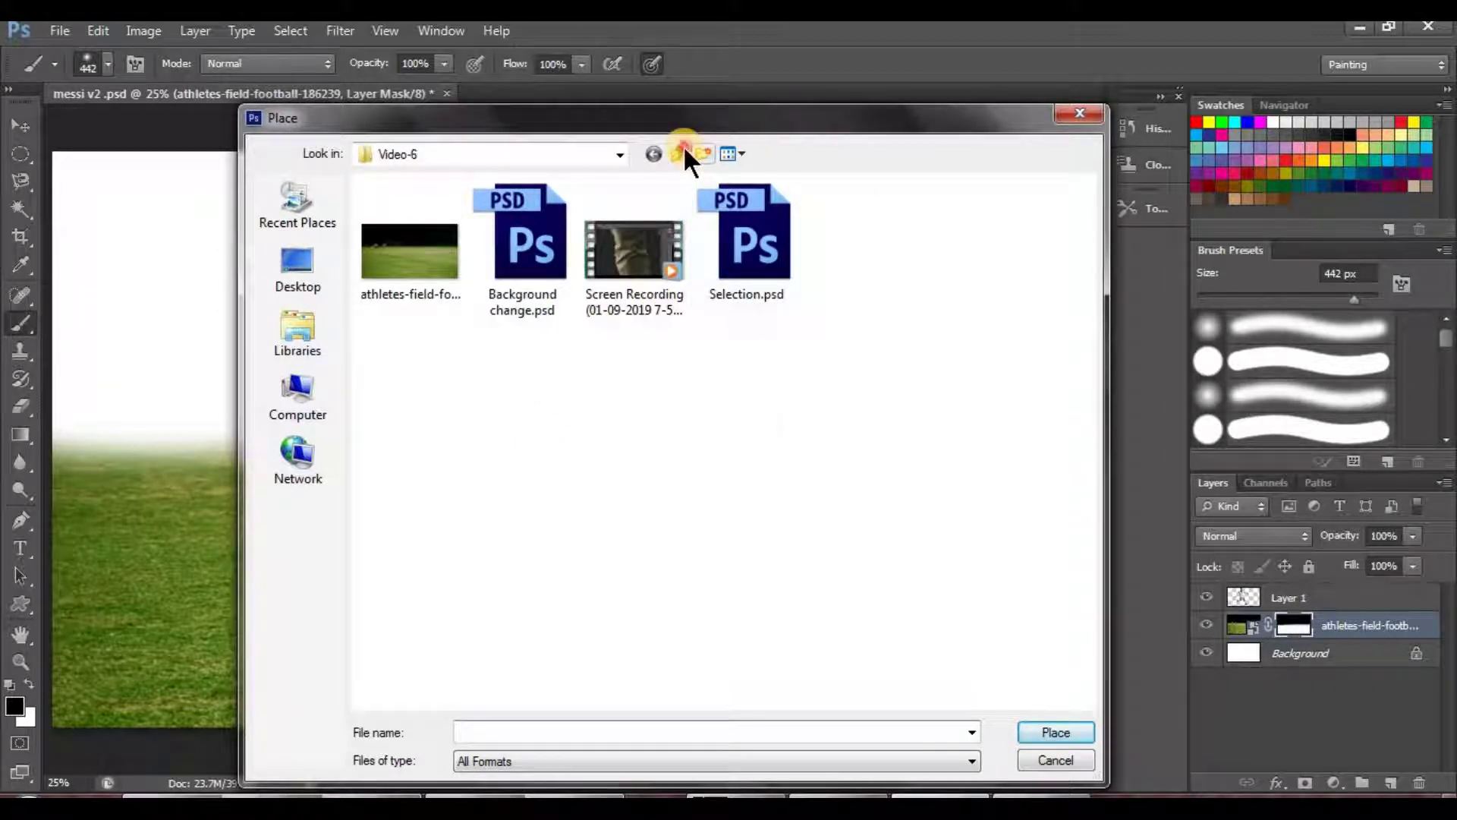
pyautogui.click(683, 153)
pyautogui.doubleClick(777, 408)
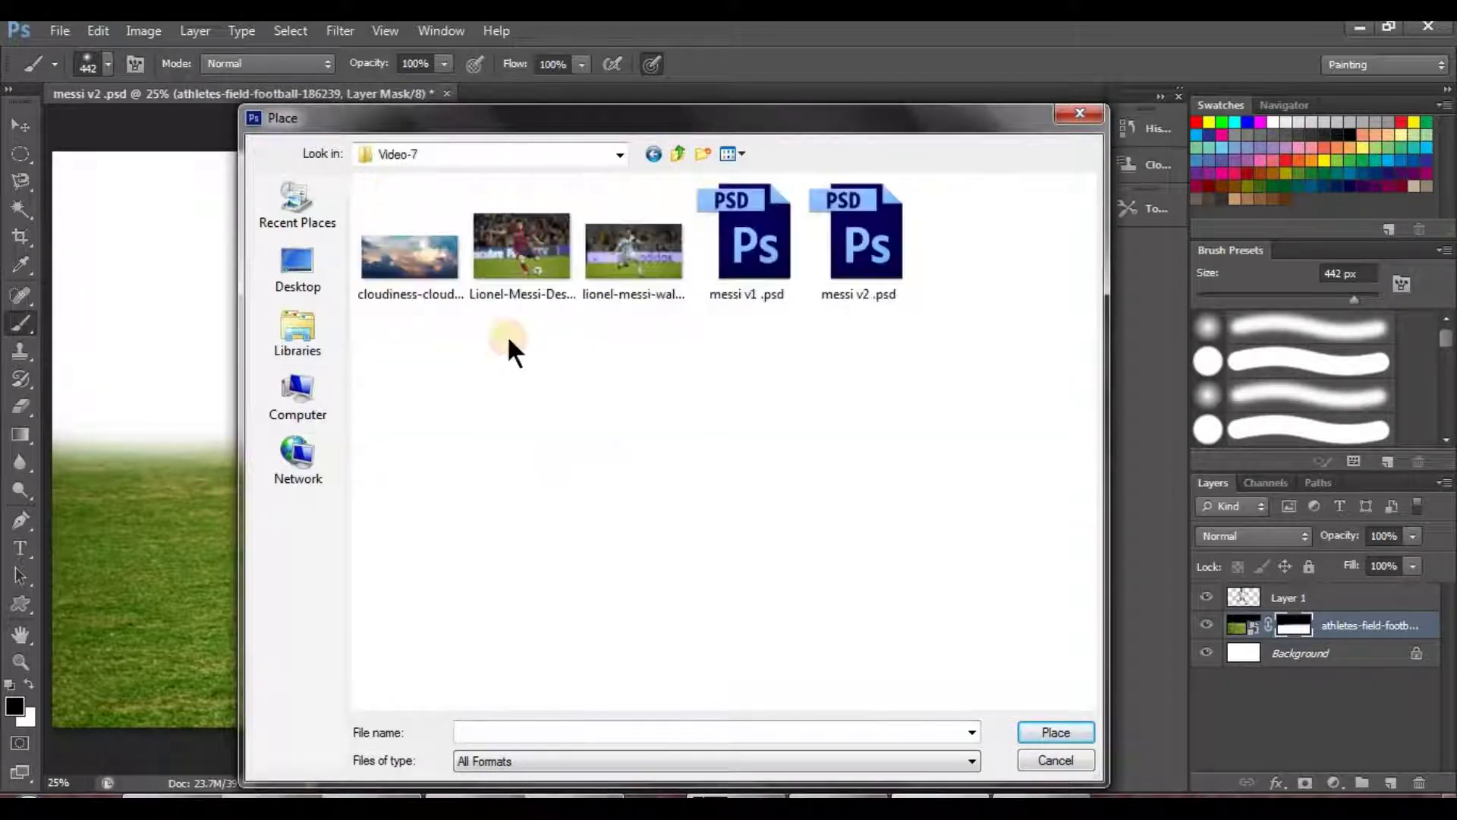
pyautogui.doubleClick(412, 252)
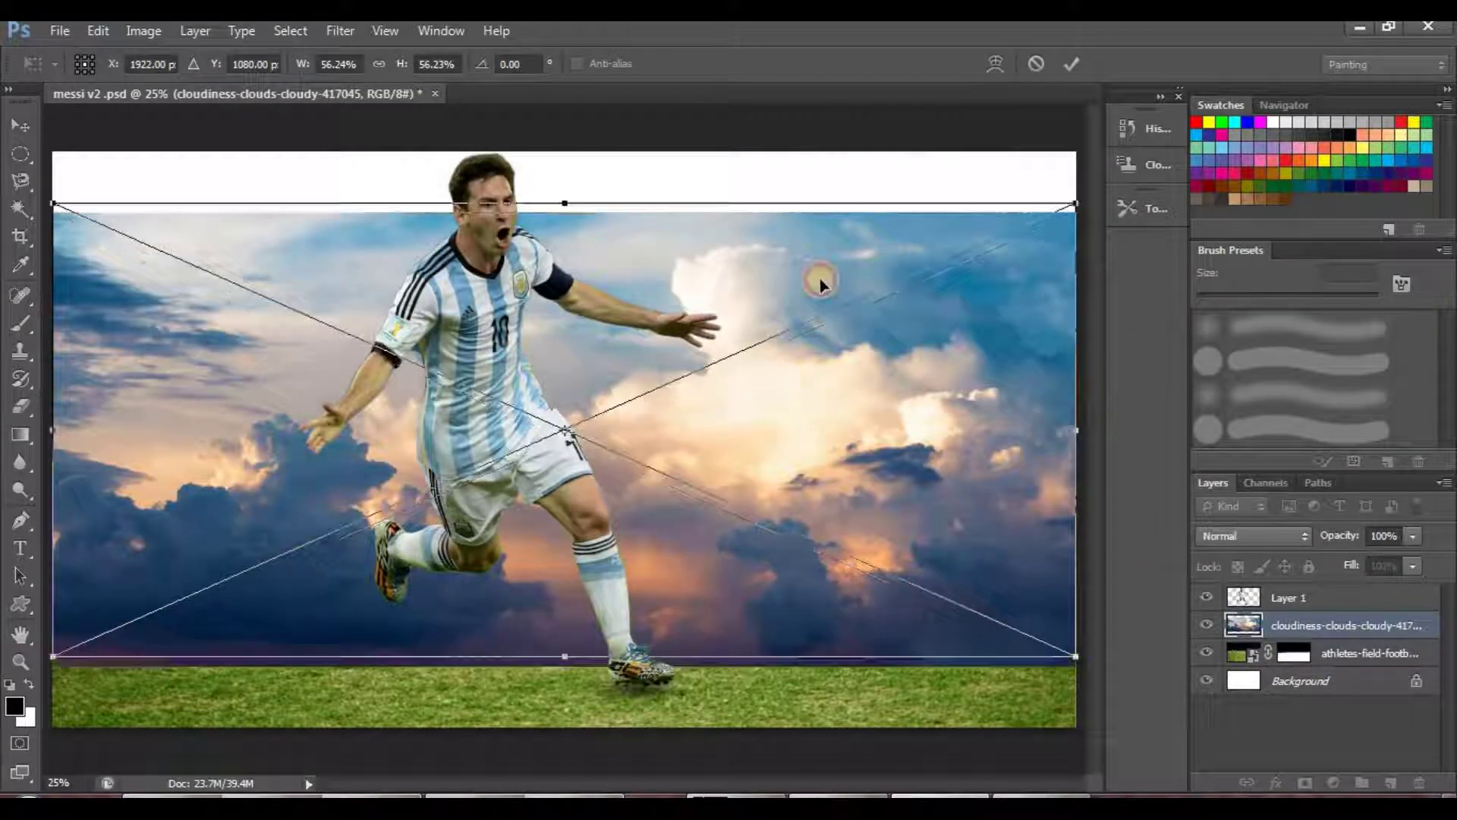
# Move the placed cloud photo up so its lower edge overlaps the field's horizon and widen it to 56.77%
pyautogui.moveTo(819, 282); pyautogui.dragTo(821, 143)
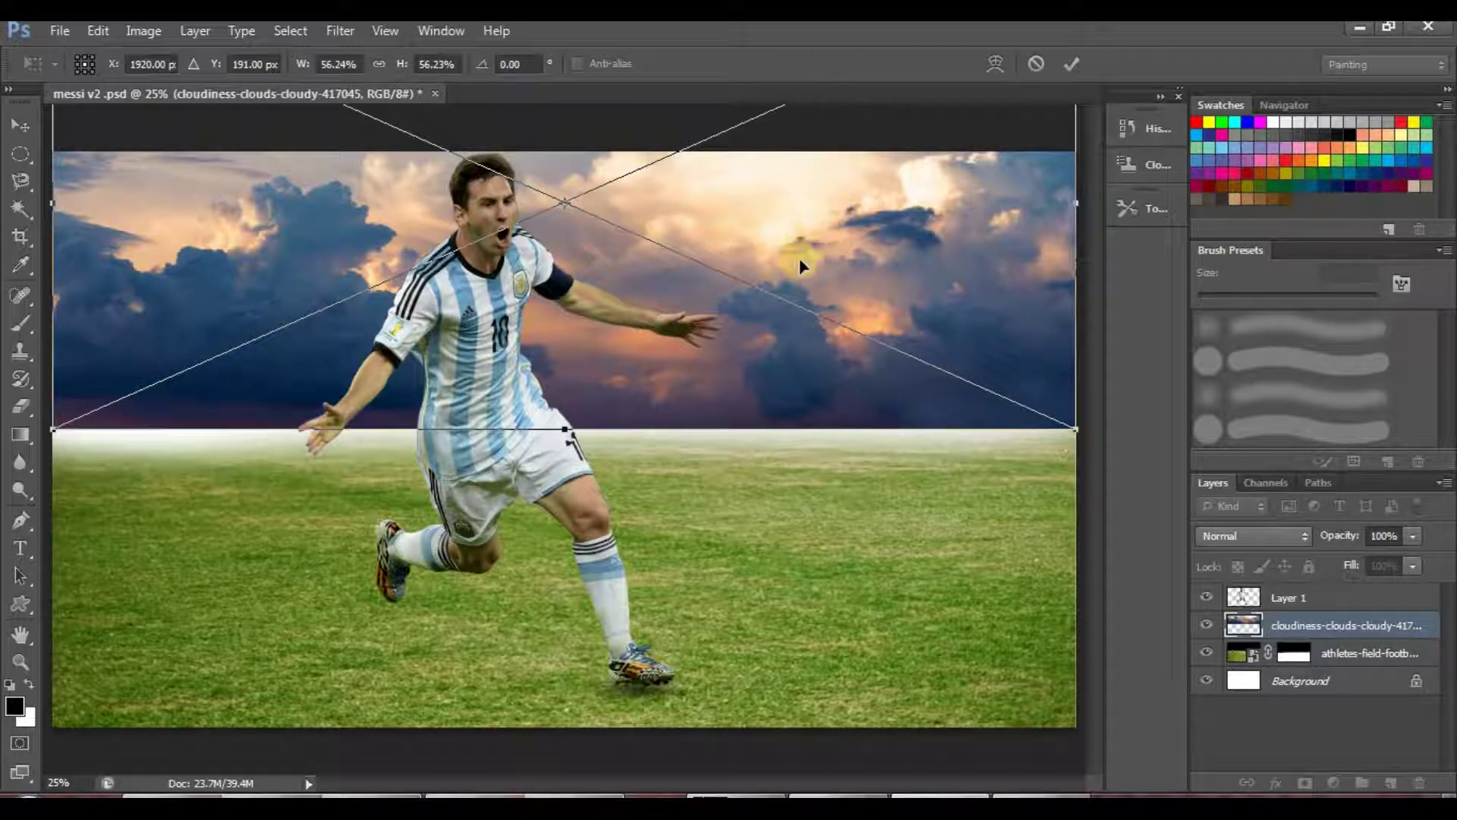
pyautogui.moveTo(816, 285); pyautogui.dragTo(833, 276)
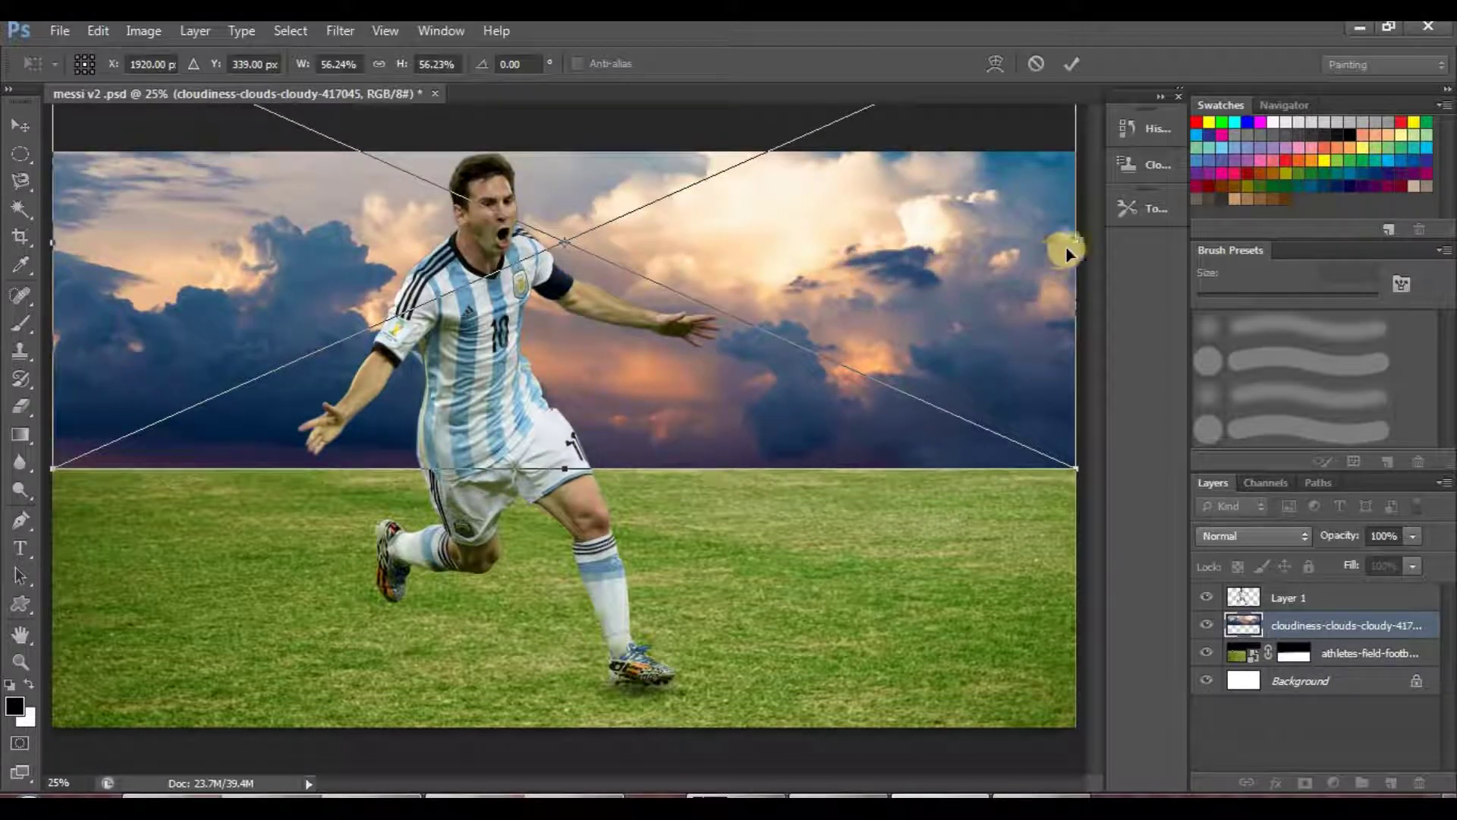
pyautogui.moveTo(1078, 242); pyautogui.dragTo(1084, 240)
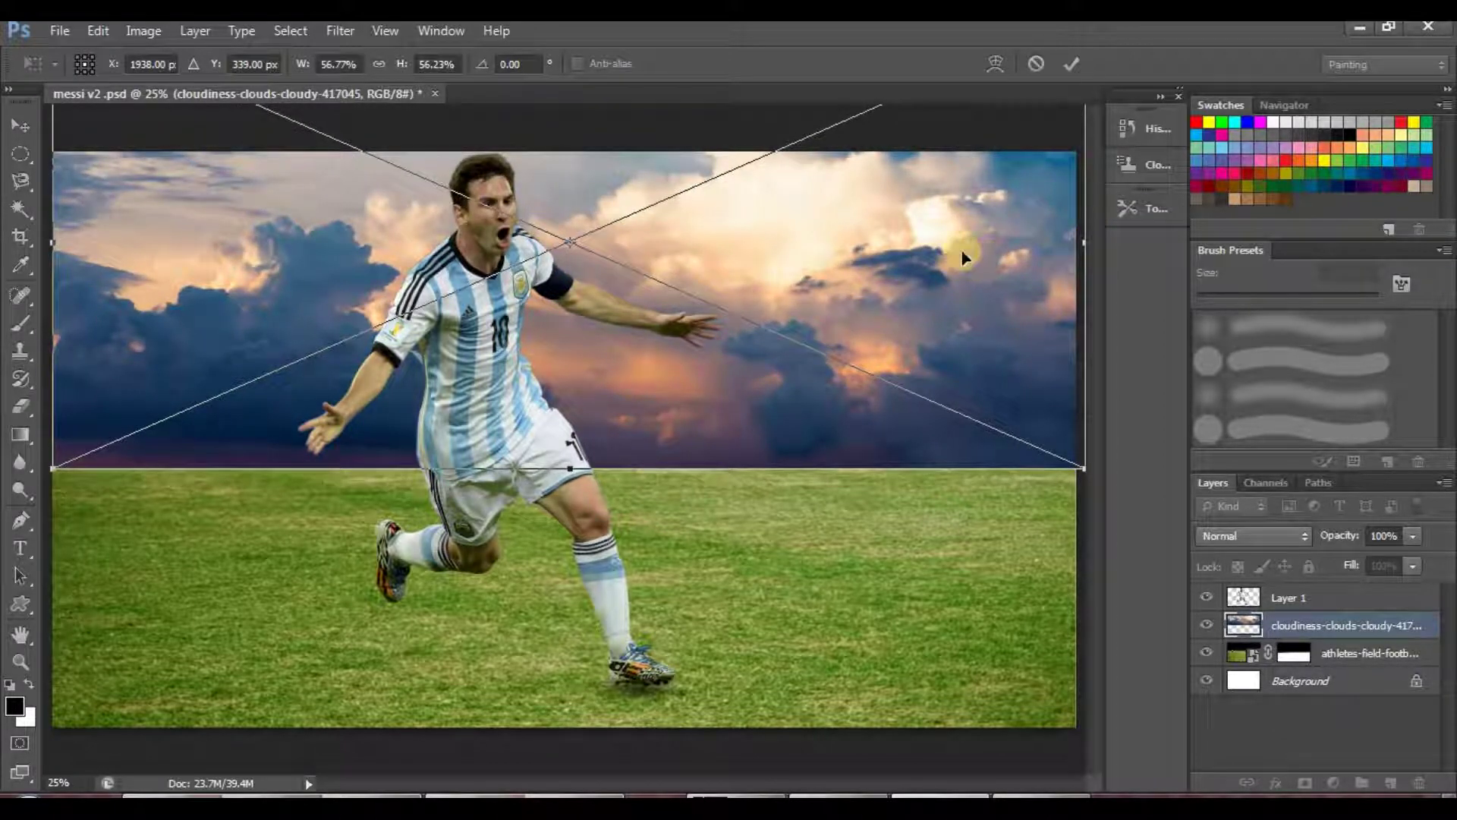
pyautogui.moveTo(958, 270); pyautogui.dragTo(981, 196)
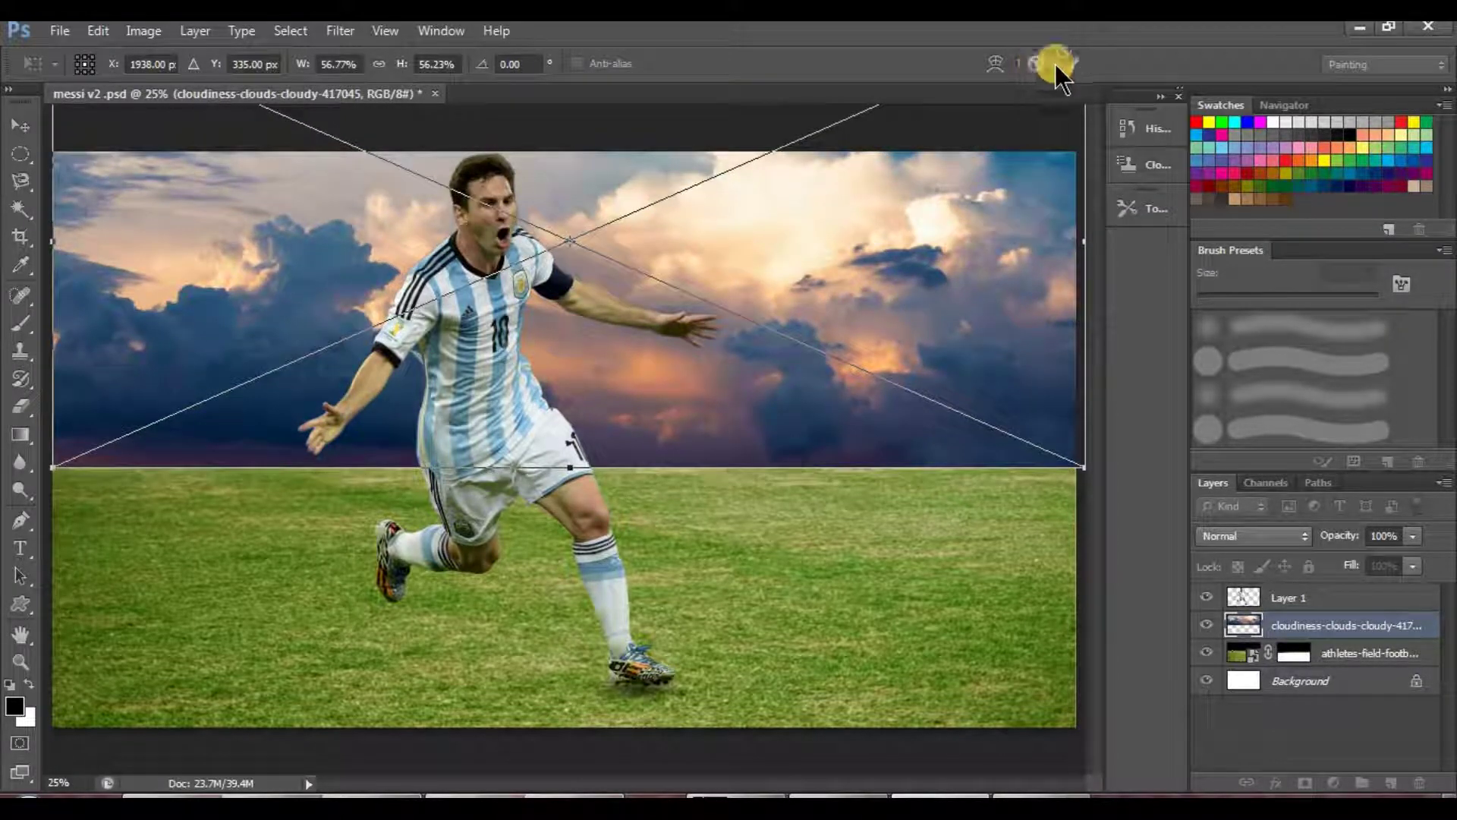
# Paint black on the cloud layer's mask along the whole horizon with the soft 442 px brush to fade its lower edge
pyautogui.press('b')
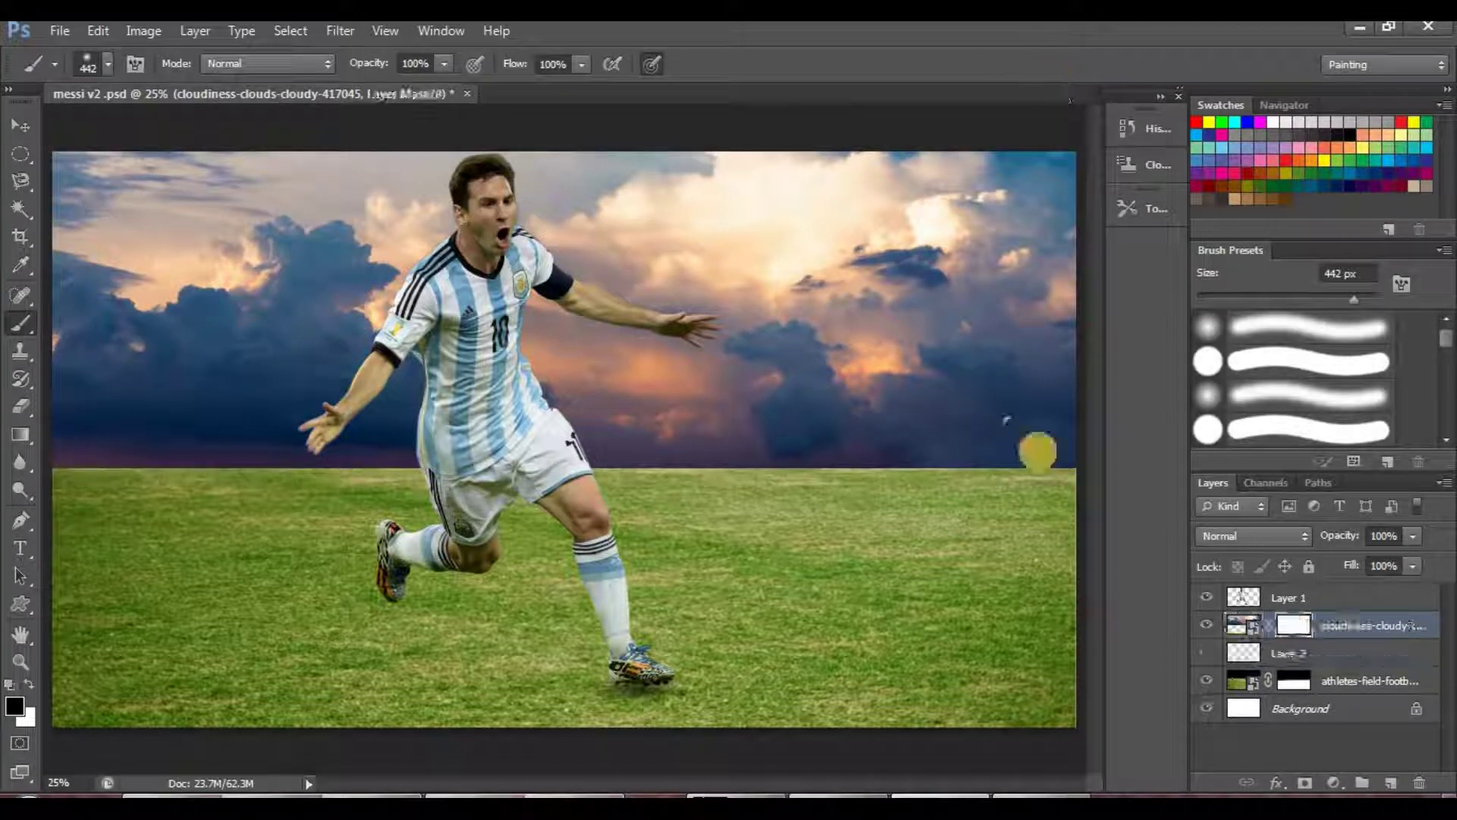
pyautogui.moveTo(1037, 446)
pyautogui.mouseDown()
pyautogui.moveTo(98, 442)
pyautogui.moveTo(38, 417)
pyautogui.mouseUp()
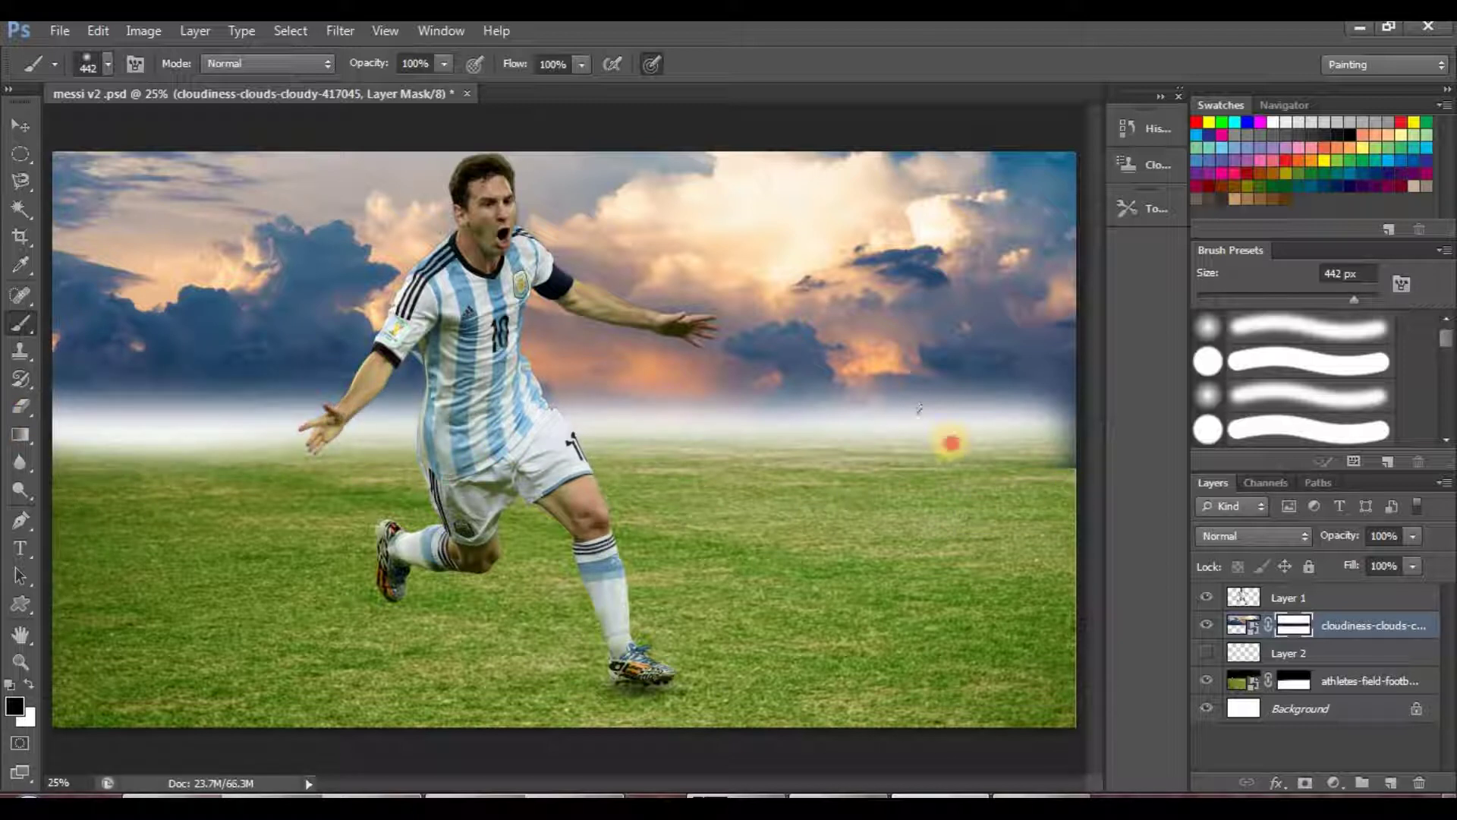
pyautogui.moveTo(951, 443); pyautogui.dragTo(1284, 446)
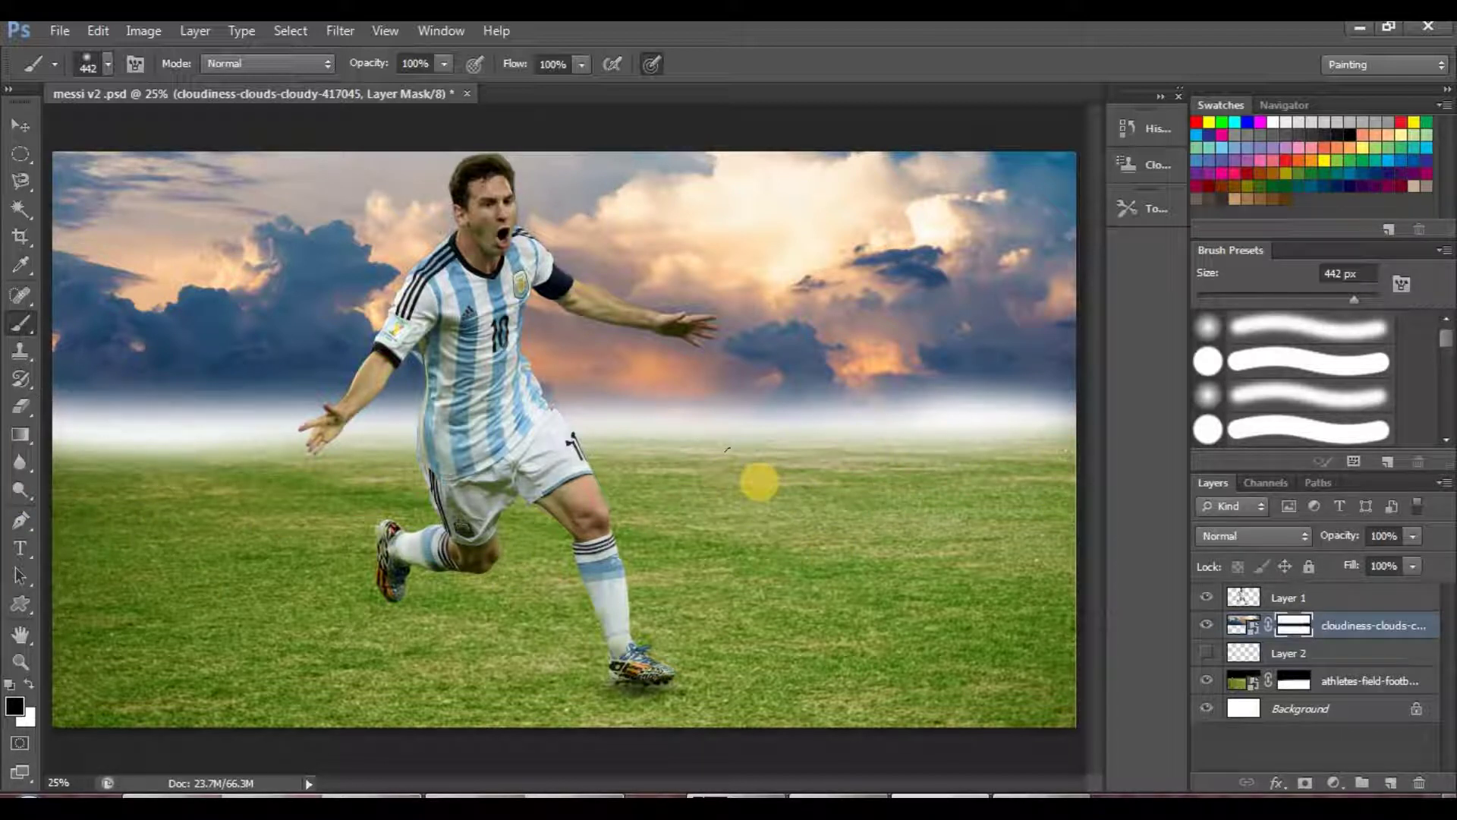
# Reduce the soft brush size to 53 px
pyautogui.click(103, 60)
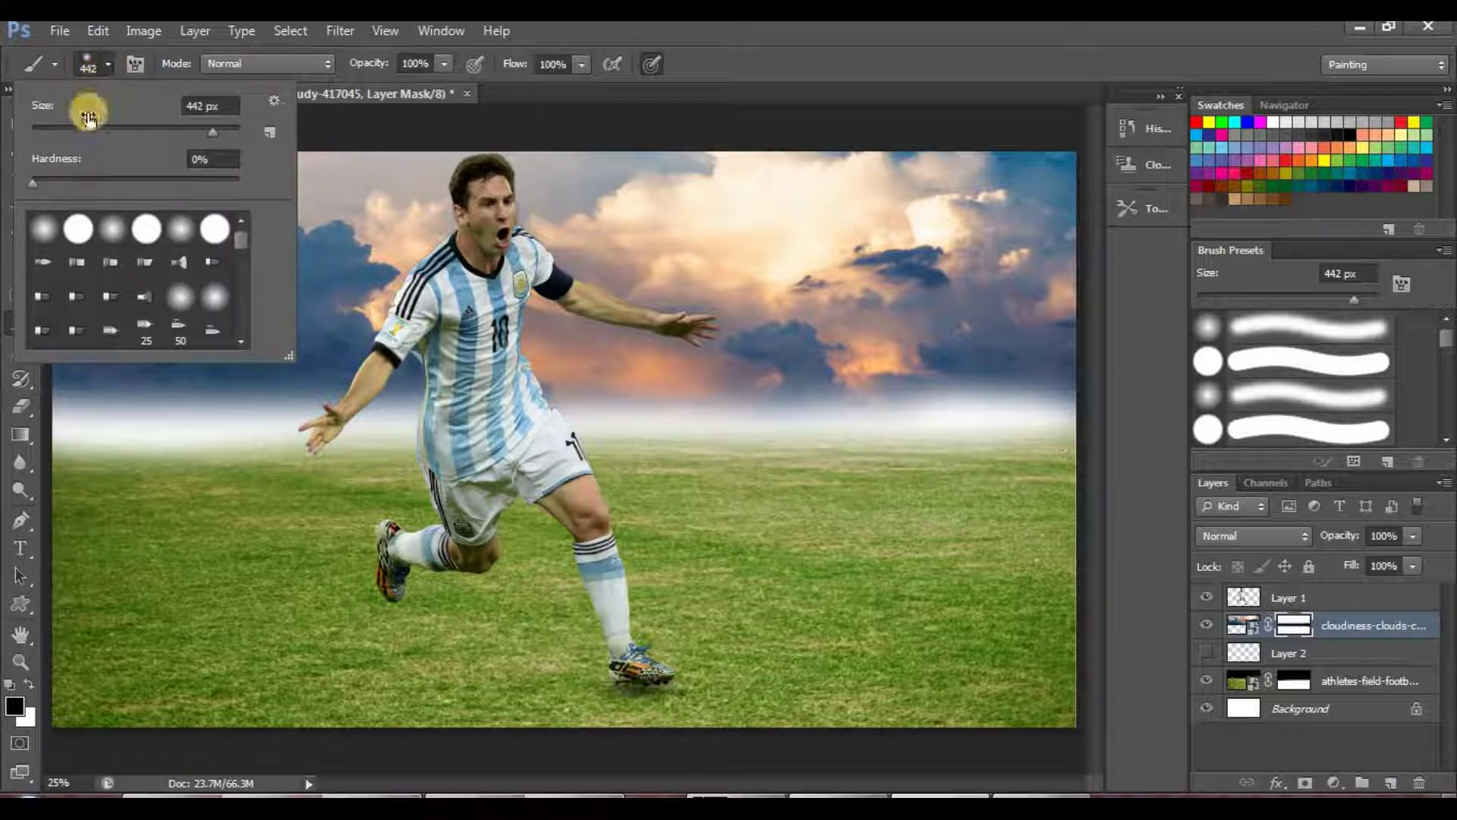
pyautogui.moveTo(213, 134); pyautogui.dragTo(85, 130)
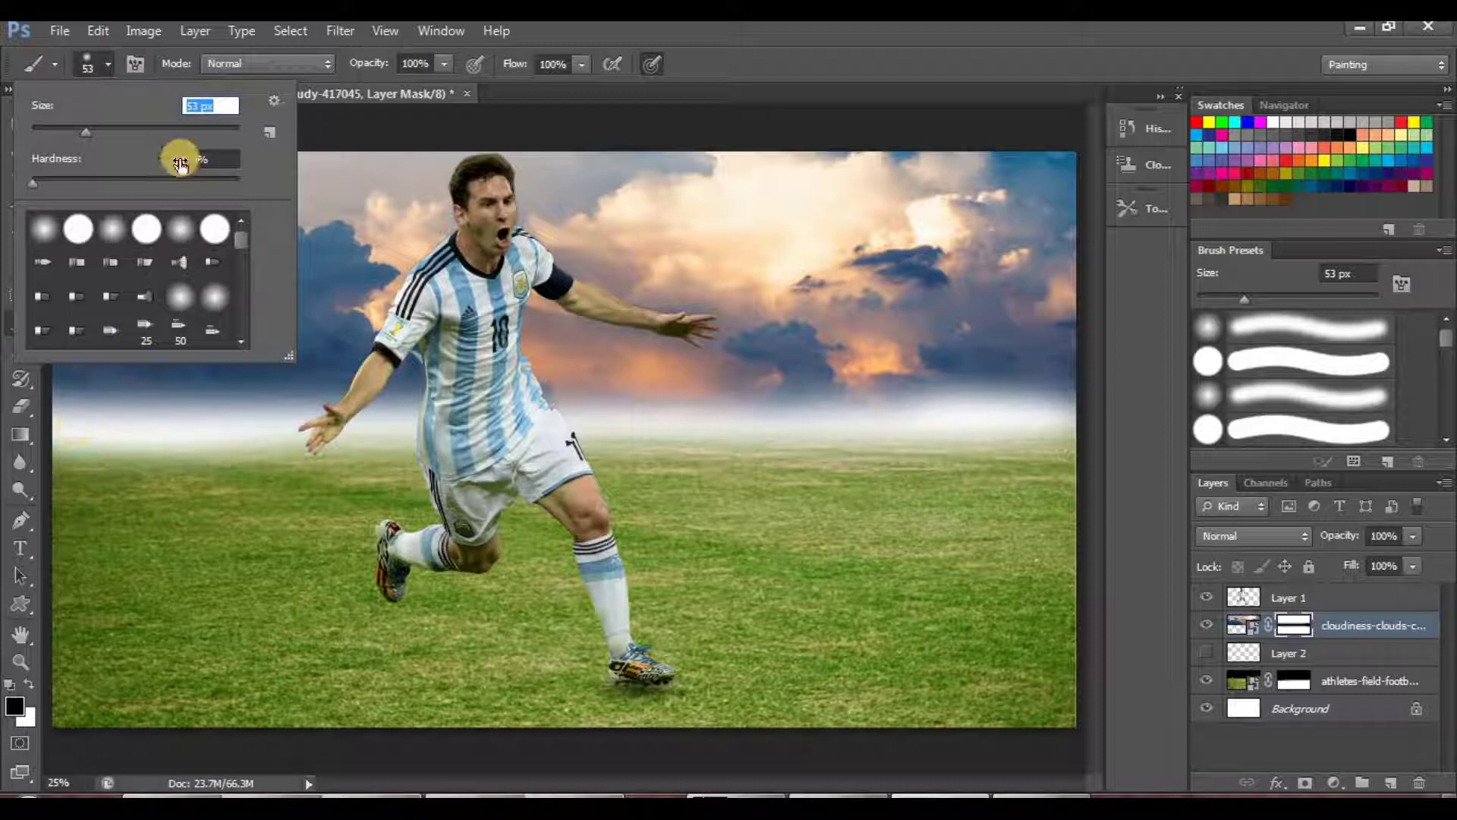
pyautogui.click(813, 51)
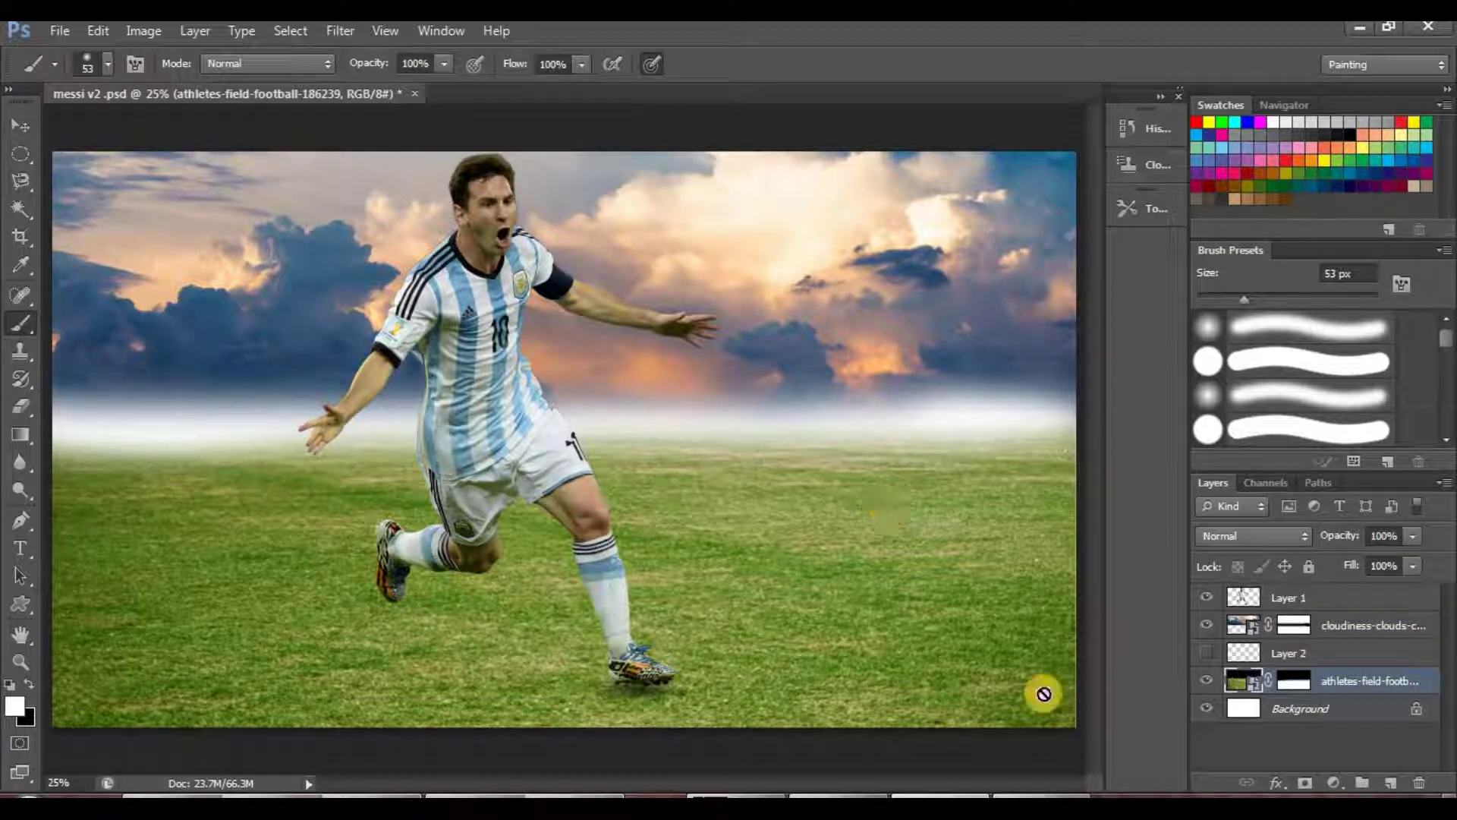
# Rasterize the athletes-field-football layer
pyautogui.rightClick(1350, 675)
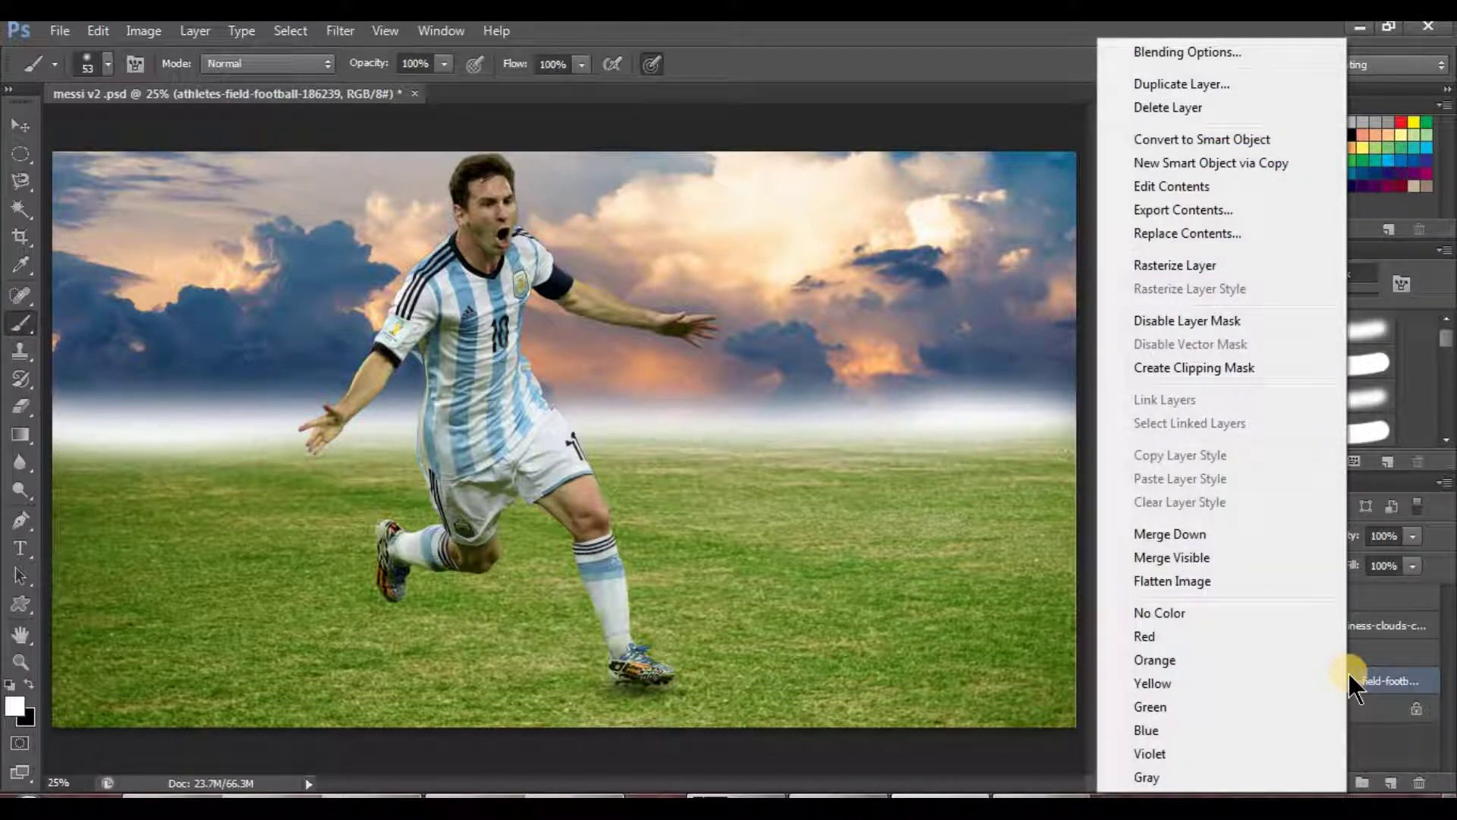
pyautogui.click(919, 61)
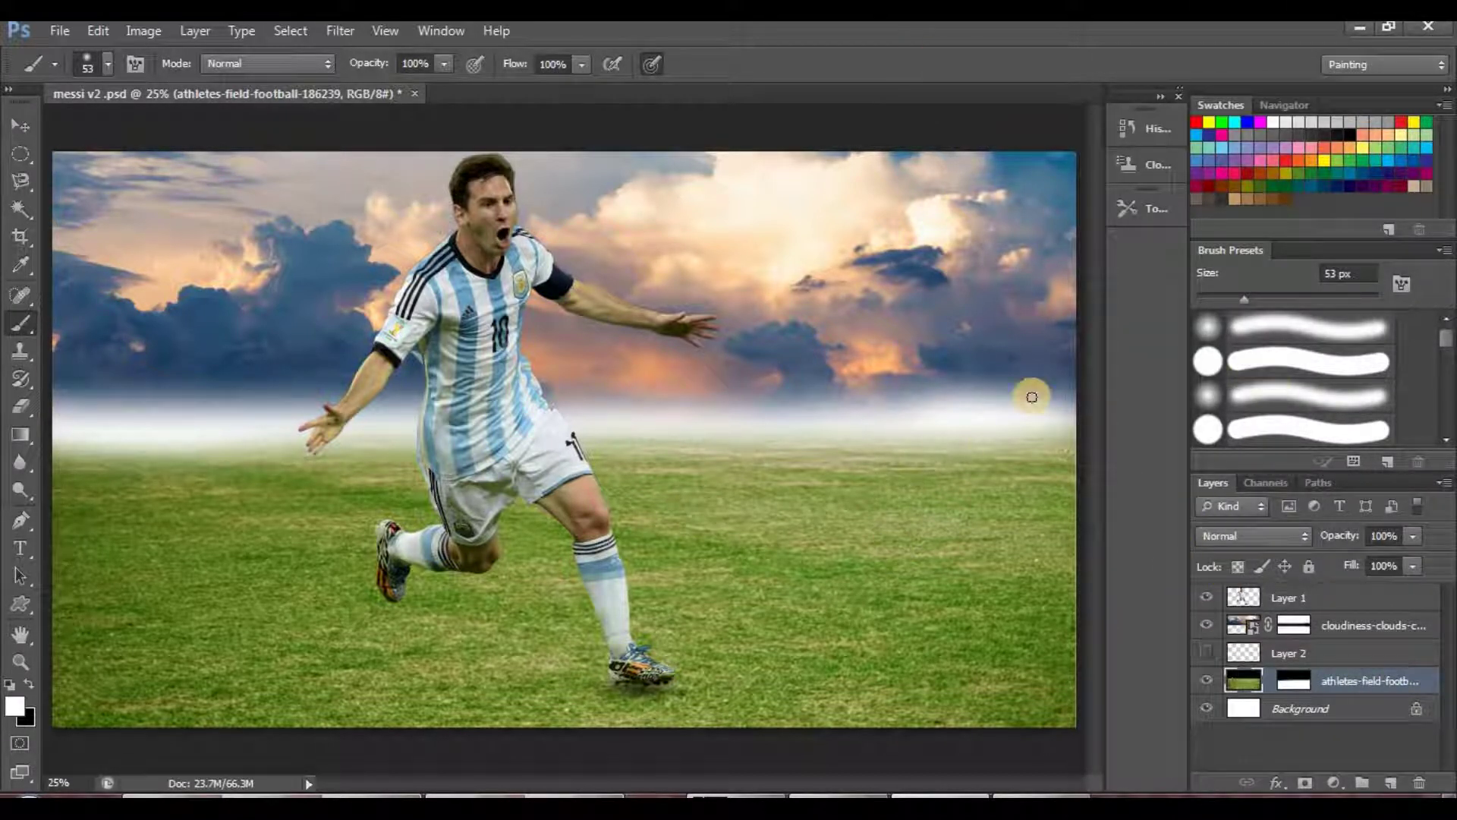
pyautogui.hotkey('ctrl', 'u')
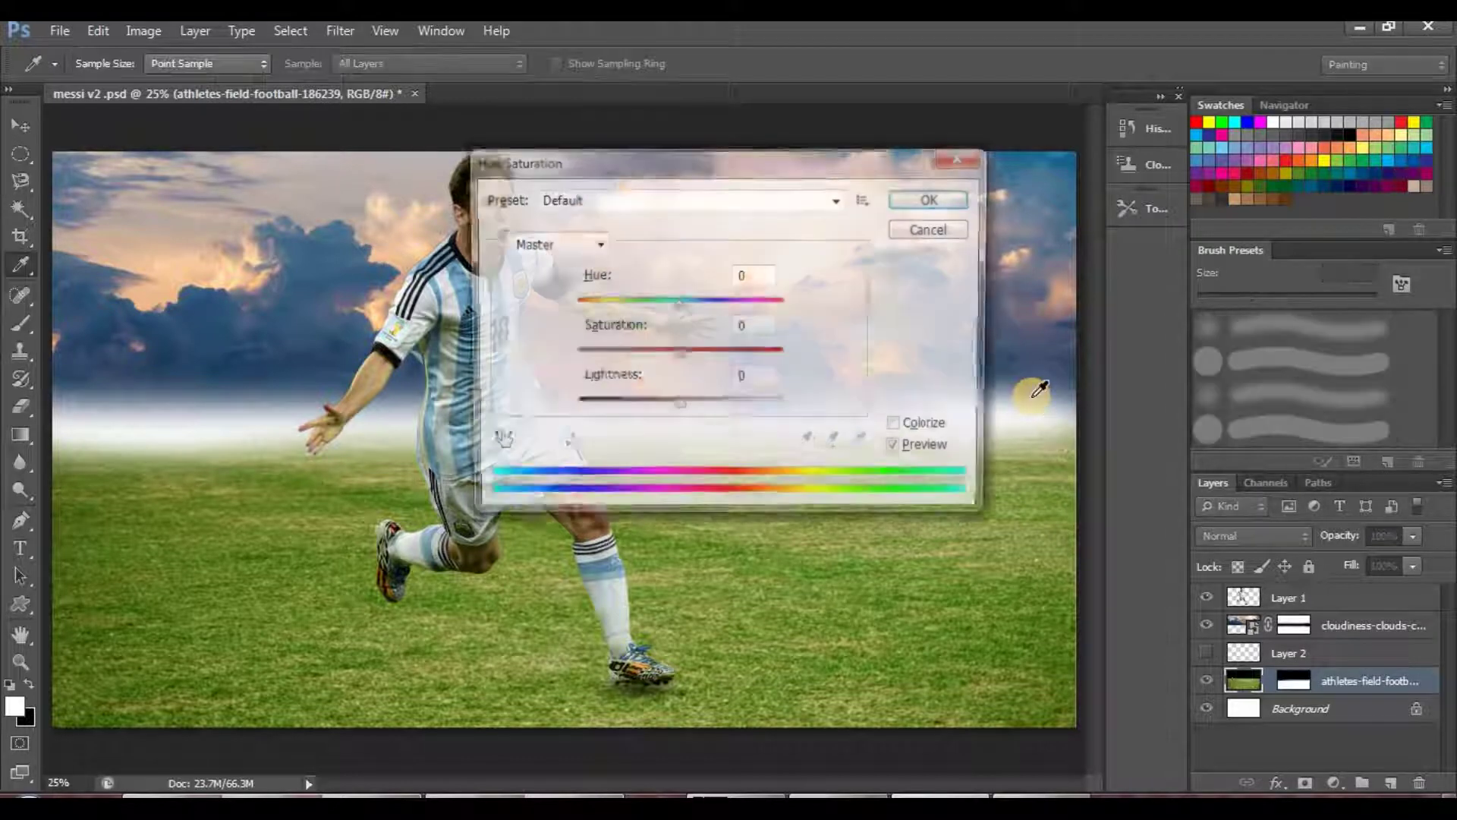
pyautogui.moveTo(1006, 138); pyautogui.dragTo(1110, 88)
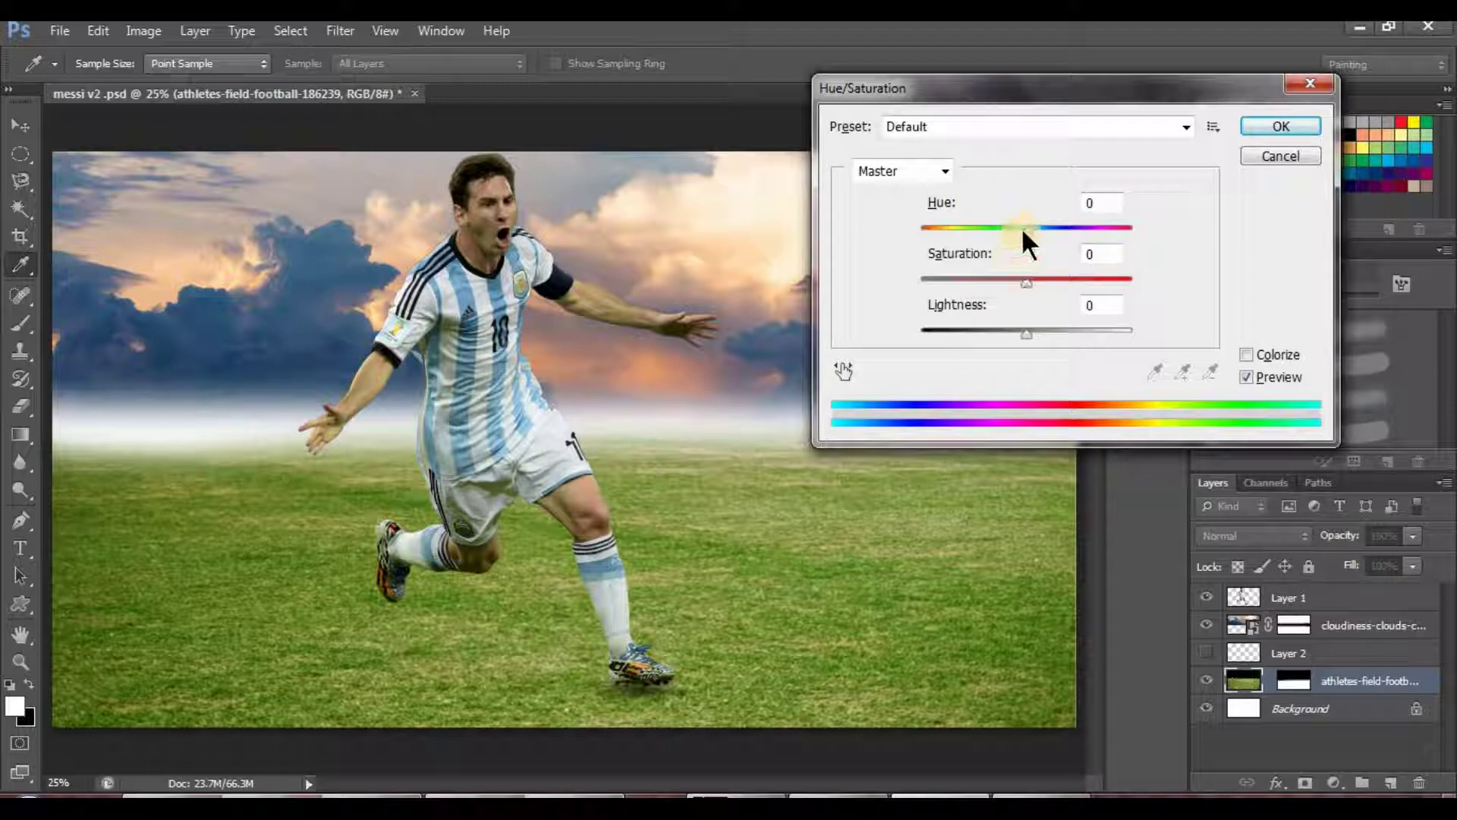
pyautogui.moveTo(1025, 228); pyautogui.dragTo(988, 218)
pyautogui.moveTo(1039, 291); pyautogui.dragTo(957, 278)
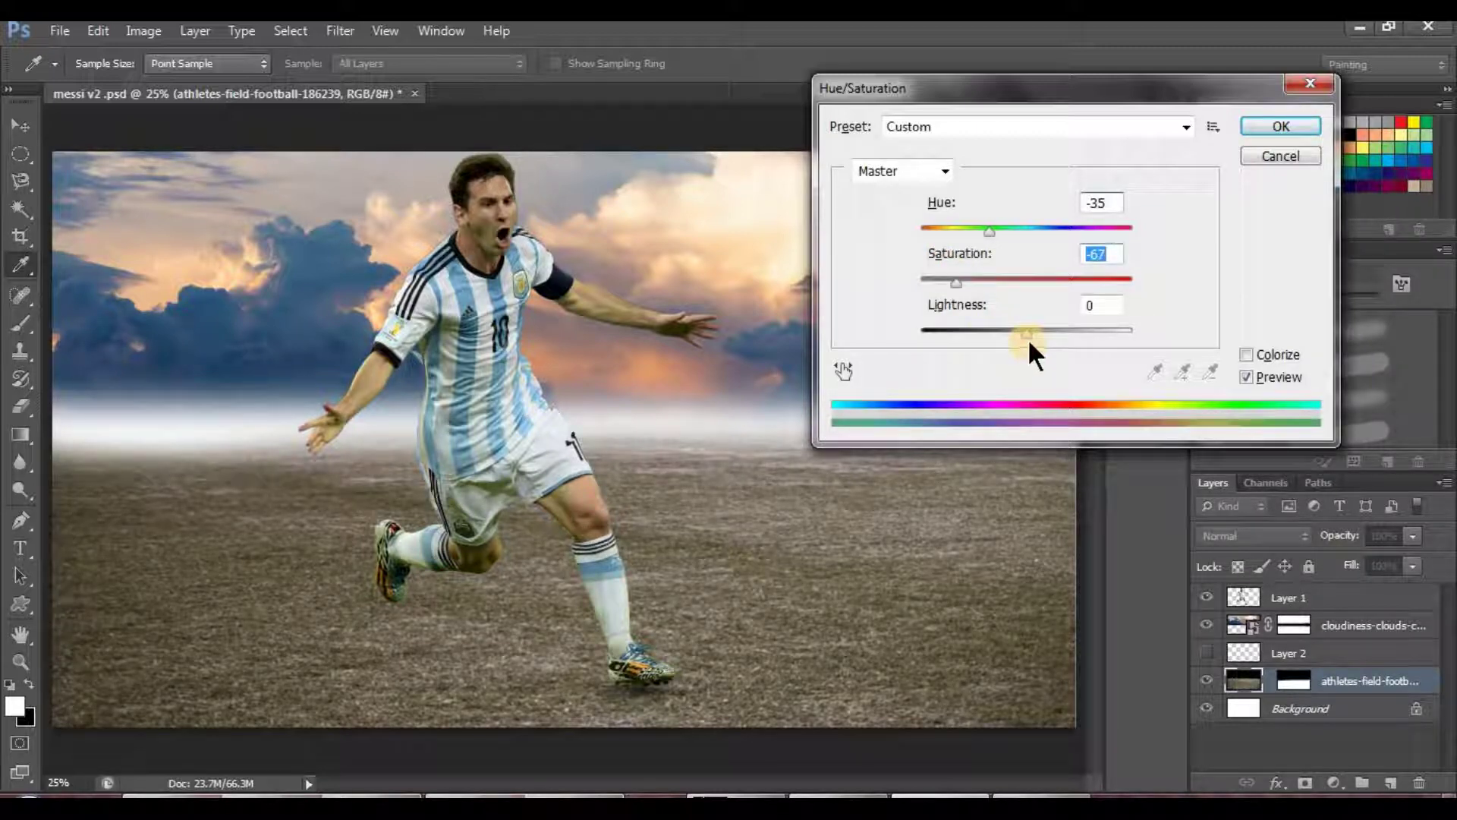
pyautogui.moveTo(1028, 339); pyautogui.dragTo(994, 334)
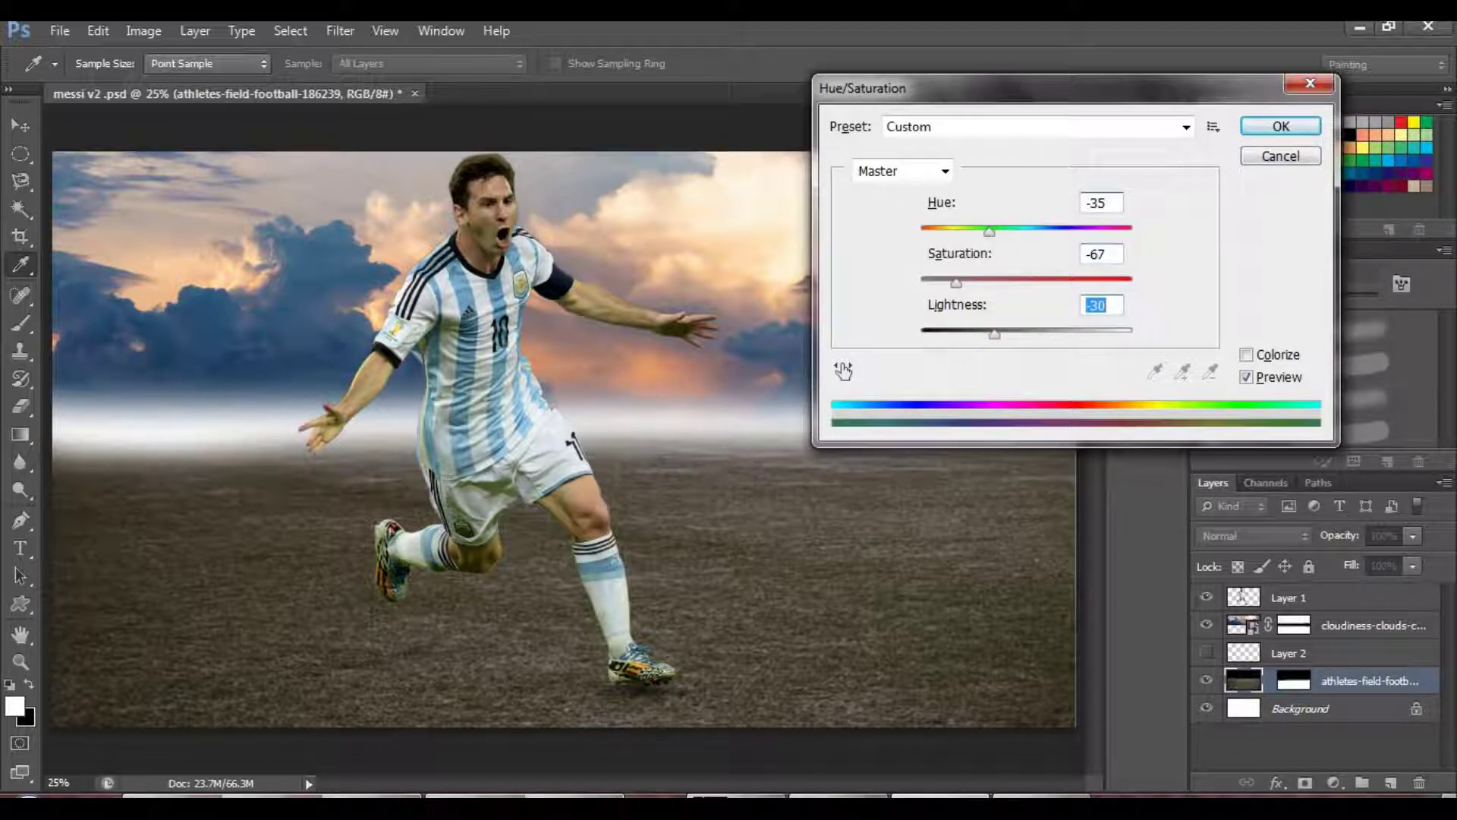
pyautogui.click(1279, 161)
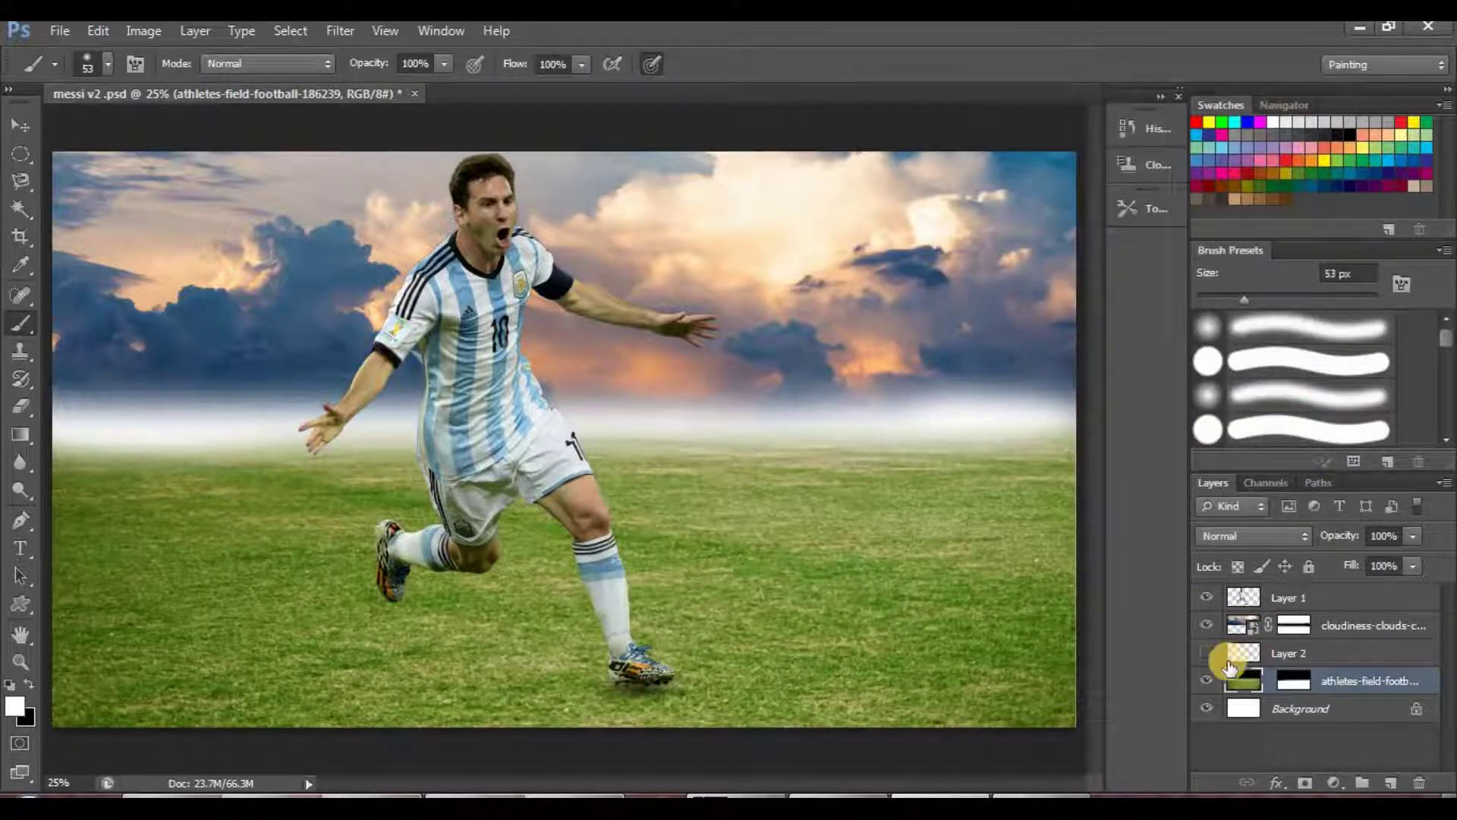
# Toggle the cloud layer's visibility repeatedly to compare the banner with and without the sky
pyautogui.click(1207, 626)
pyautogui.click(1207, 626)
pyautogui.click(1207, 626)
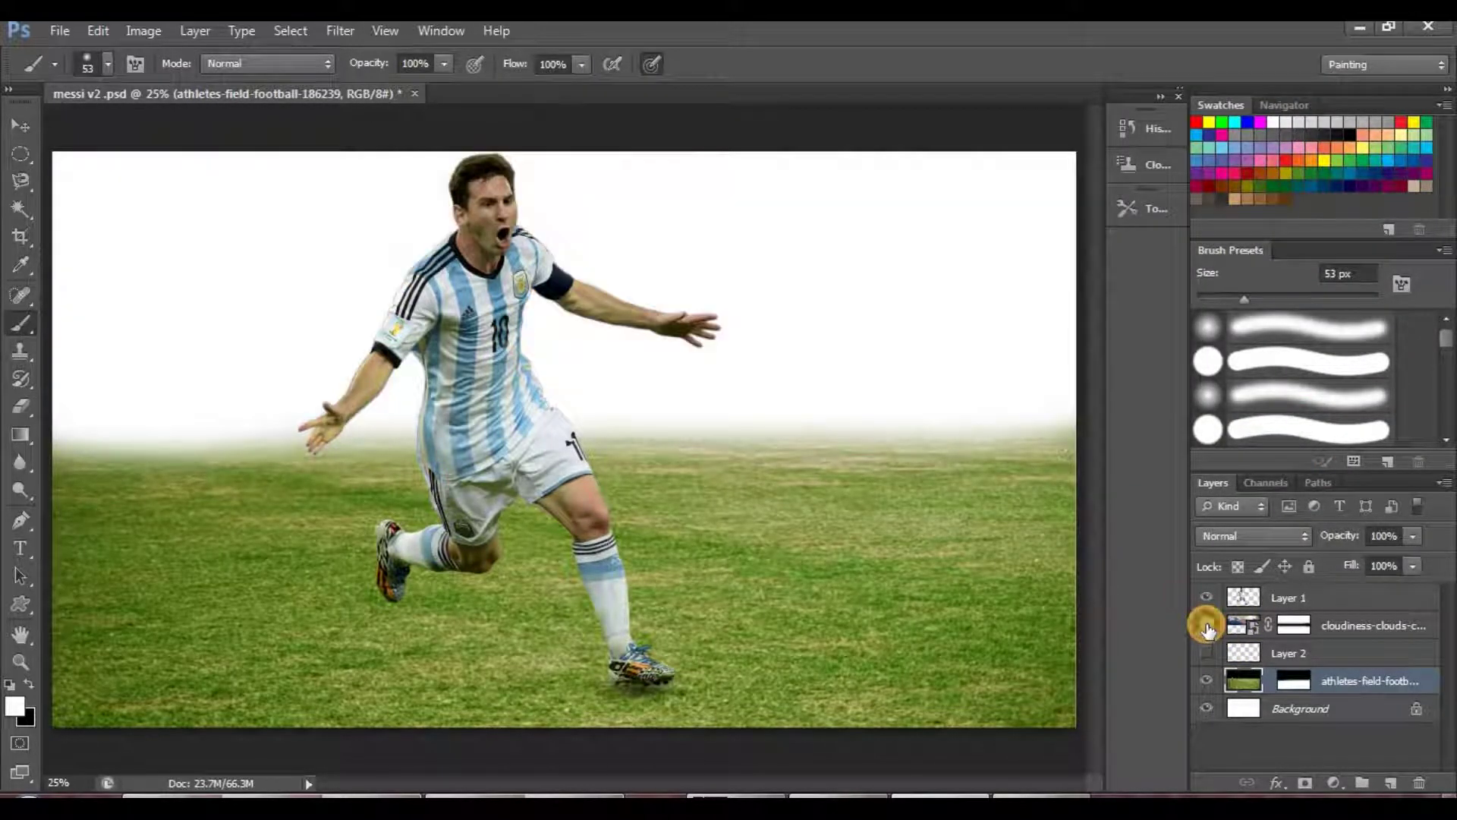
pyautogui.click(1206, 626)
pyautogui.click(1206, 627)
pyautogui.click(1207, 626)
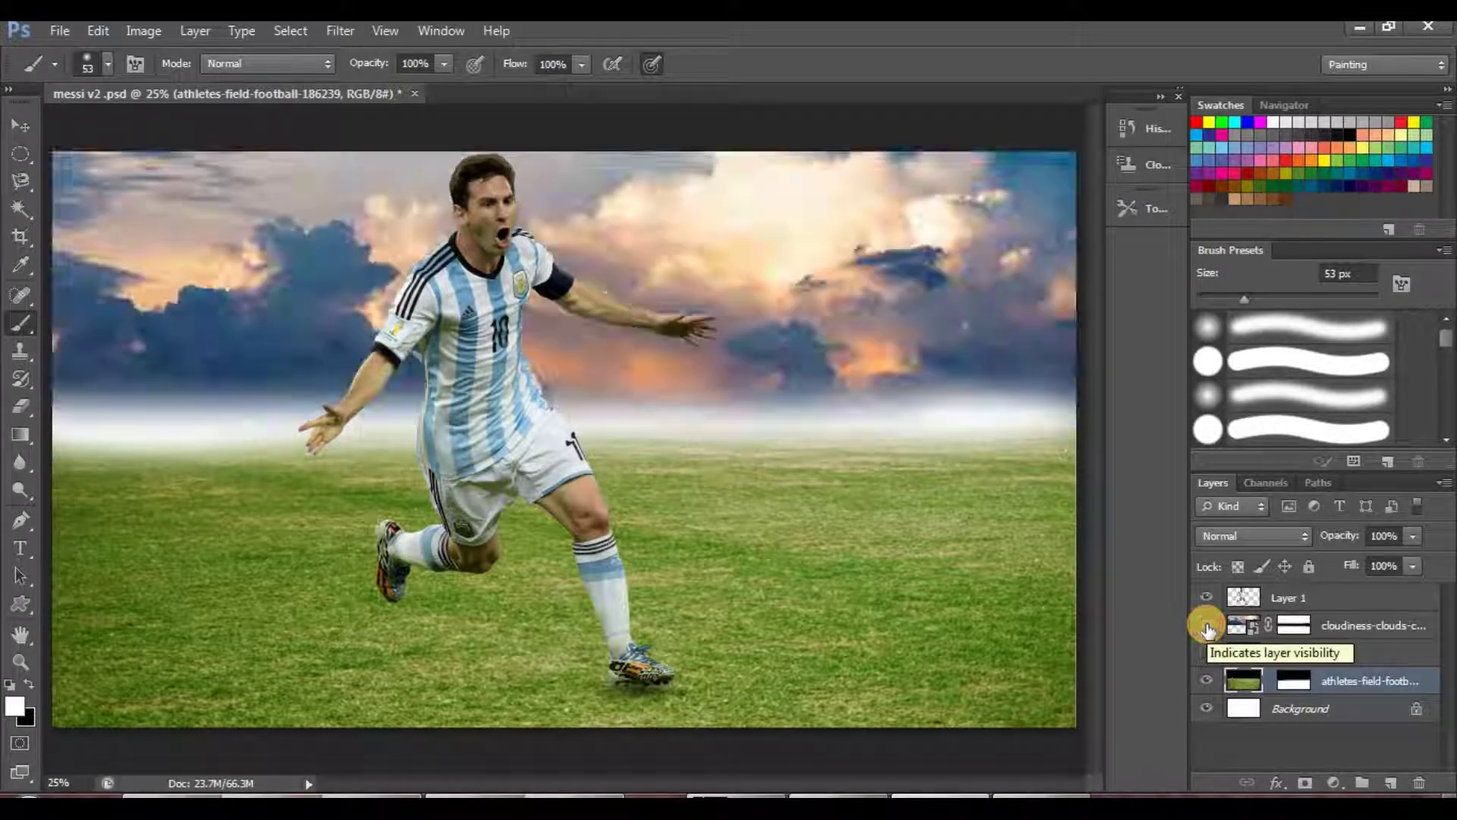
pyautogui.click(1207, 626)
pyautogui.click(1207, 626)
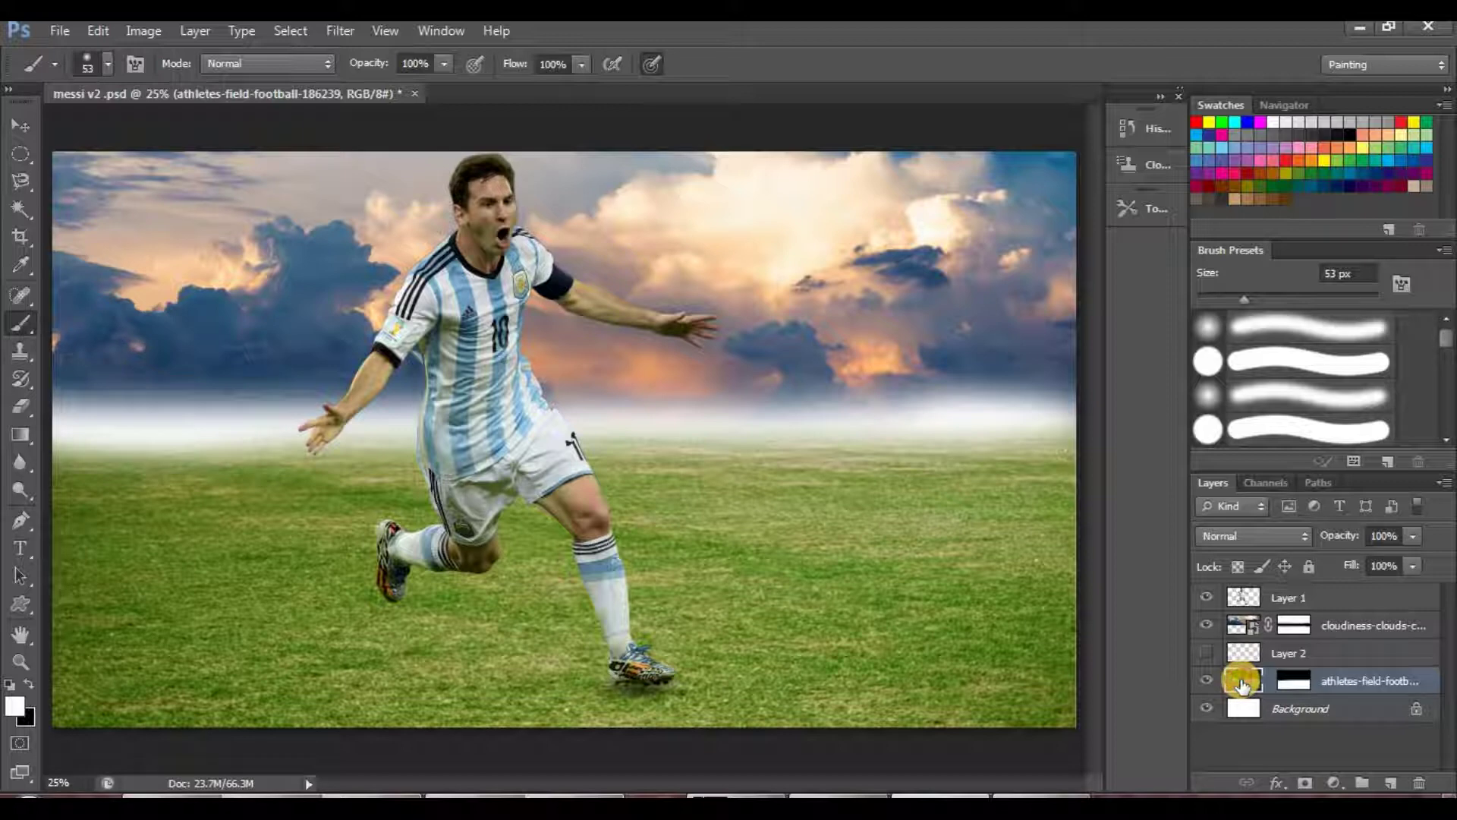
# Recolour the football field layer dark purple with Hue/Saturation, using a hue near -180, saturation -55 and lightness -22
pyautogui.hotkey('ctrl', 'u')
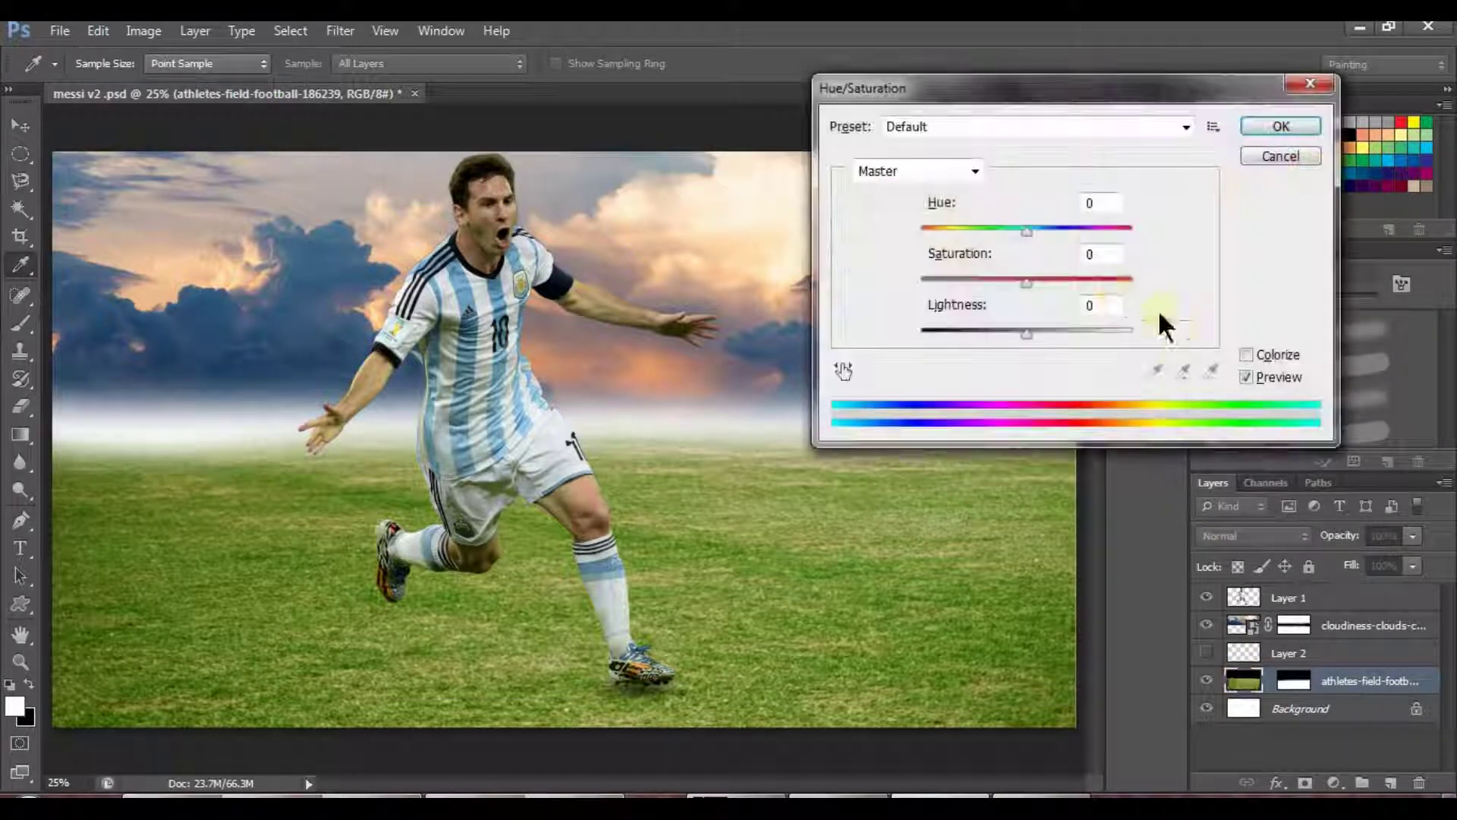
pyautogui.moveTo(1031, 230); pyautogui.dragTo(991, 226)
pyautogui.moveTo(1025, 284); pyautogui.dragTo(980, 280)
pyautogui.moveTo(997, 333); pyautogui.dragTo(997, 327)
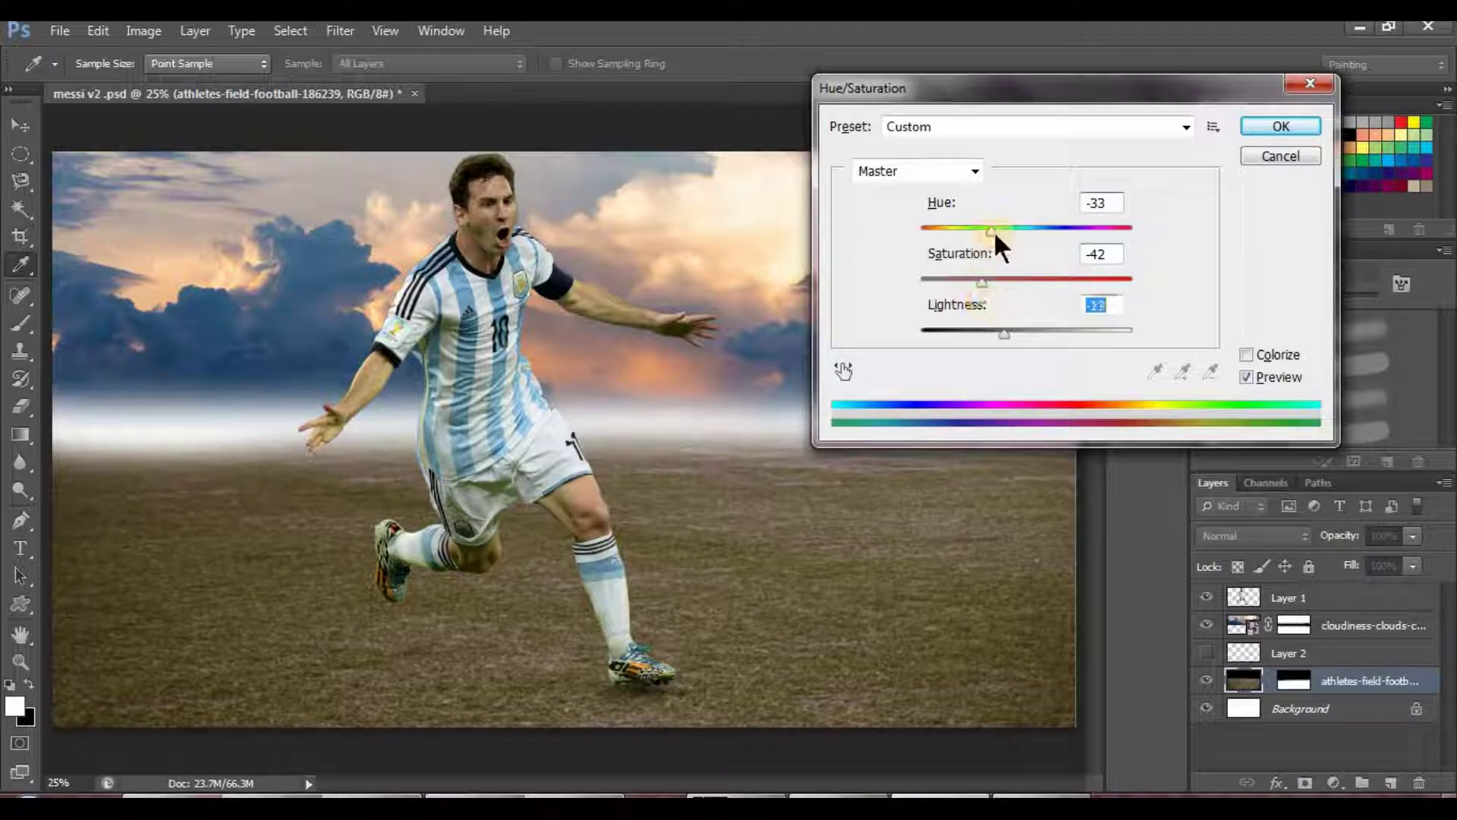
pyautogui.moveTo(994, 230); pyautogui.dragTo(911, 231)
pyautogui.moveTo(982, 285); pyautogui.dragTo(935, 278)
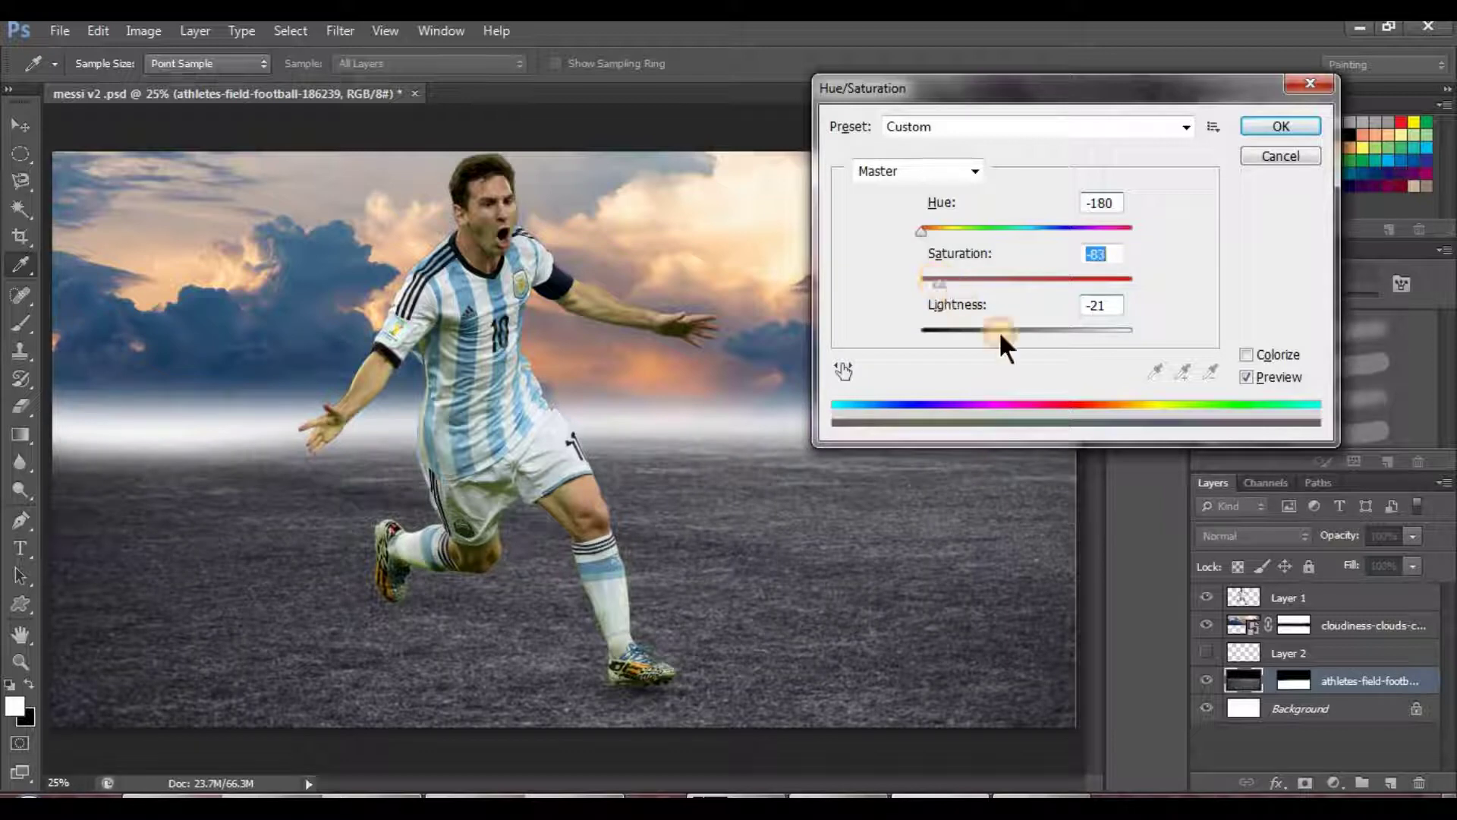
pyautogui.moveTo(991, 334); pyautogui.dragTo(968, 280)
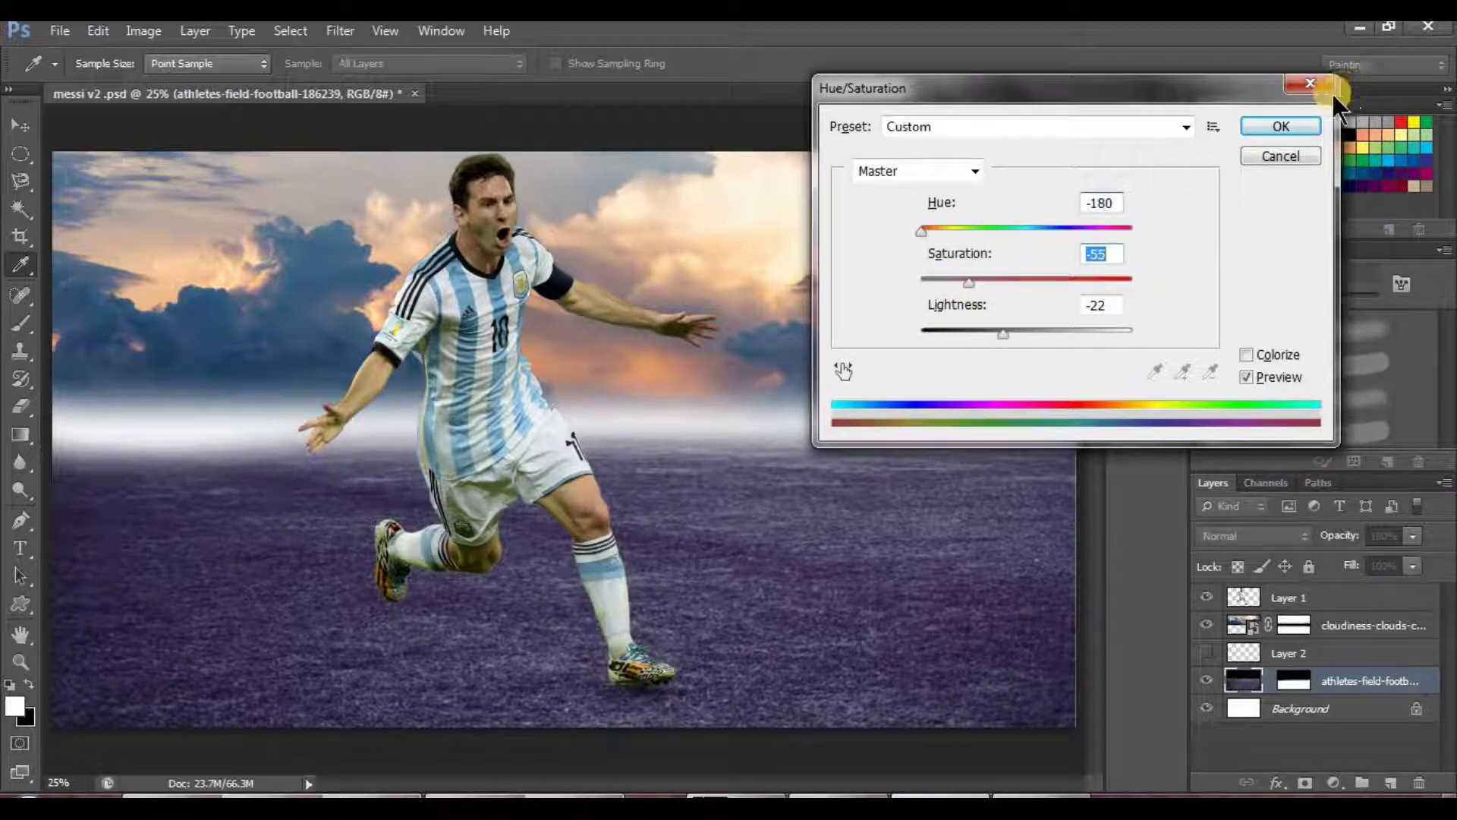
pyautogui.moveTo(916, 230)
pyautogui.mouseDown()
pyautogui.moveTo(1012, 234)
pyautogui.moveTo(908, 243)
pyautogui.moveTo(927, 243)
pyautogui.mouseUp()
pyautogui.click(1272, 129)
pyautogui.press('b')
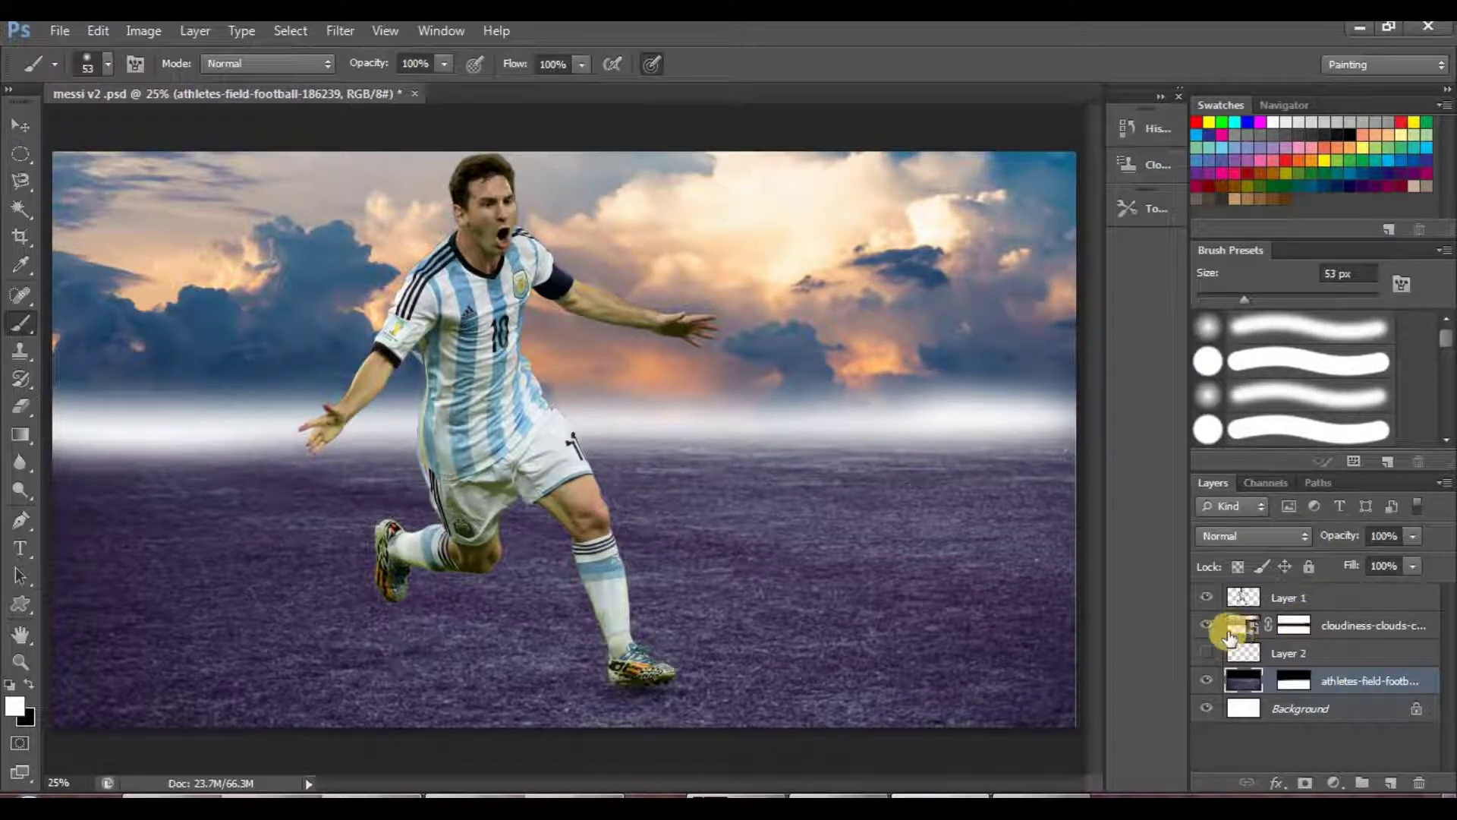
# Move the cloudiness-clouds layer above Layer 1 in the layer stack
pyautogui.click(1207, 624)
pyautogui.click(1207, 625)
pyautogui.moveTo(1366, 618); pyautogui.dragTo(1374, 584)
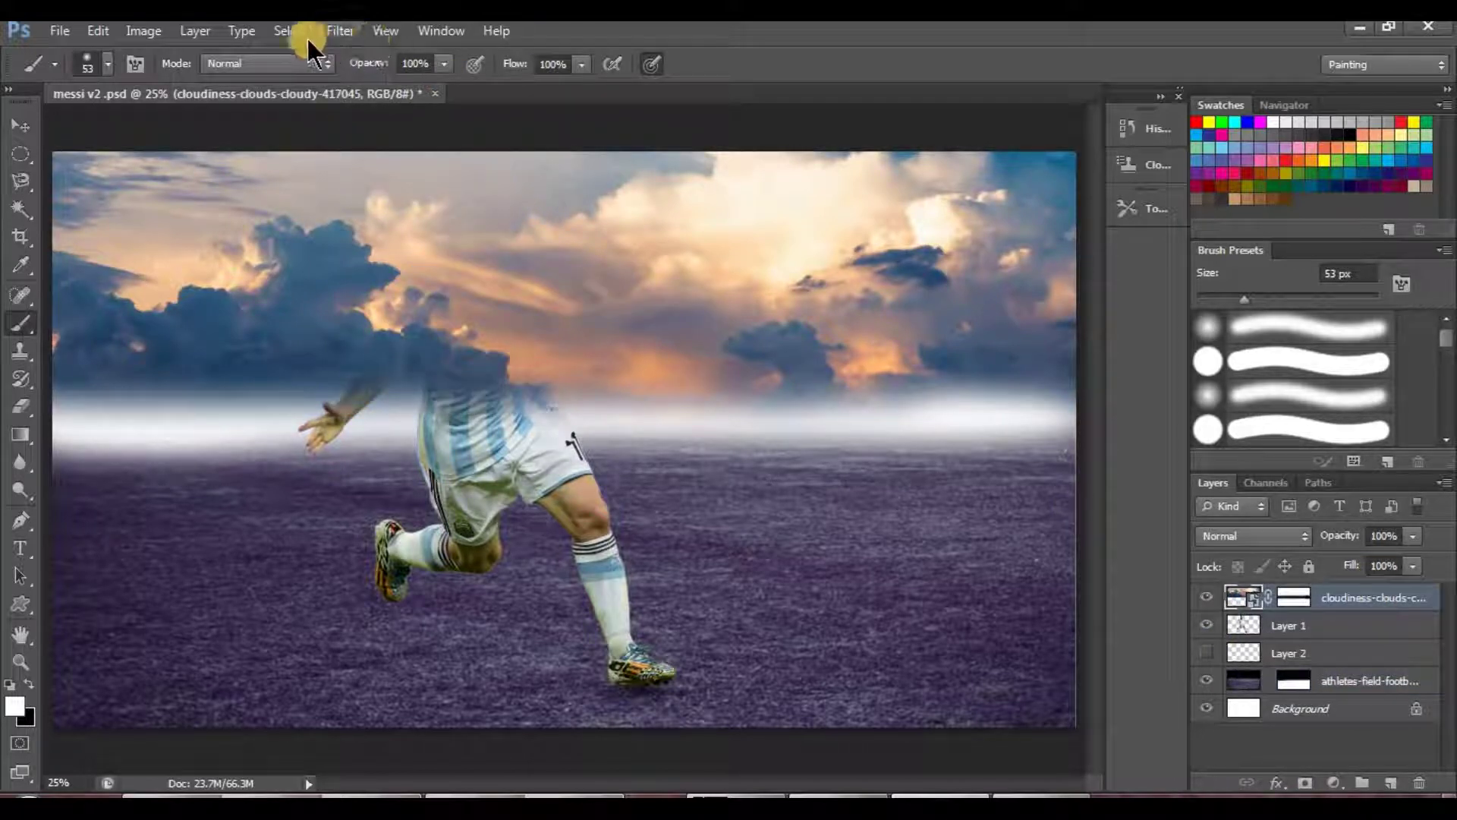
# Apply a Gaussian Blur with a radius of about 589.7 pixels to the cloudiness-clouds layer
pyautogui.click(205, 29)
pyautogui.moveTo(323, 34)
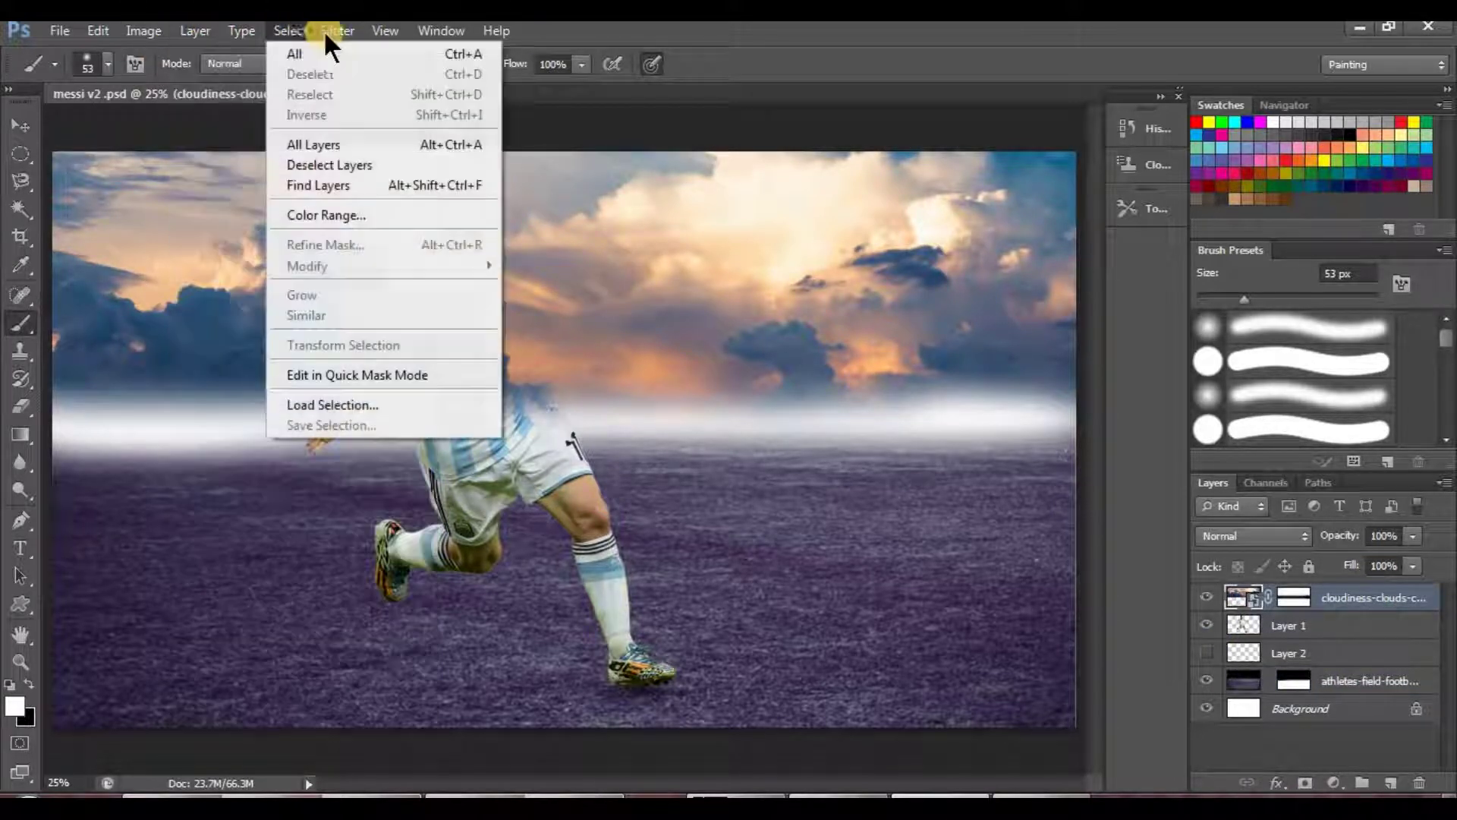
pyautogui.moveTo(376, 242)
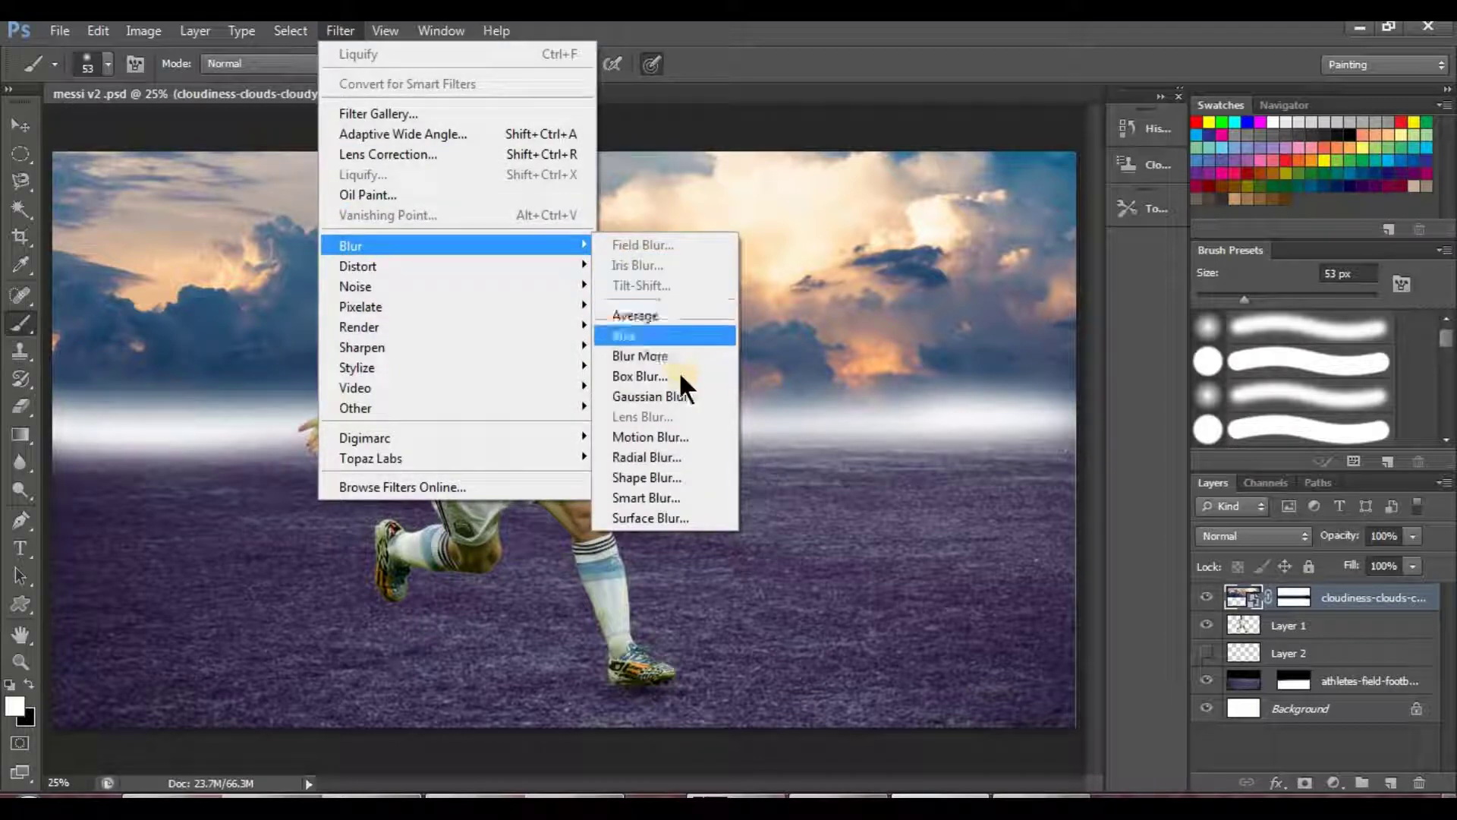
pyautogui.click(668, 396)
pyautogui.moveTo(781, 453); pyautogui.dragTo(927, 448)
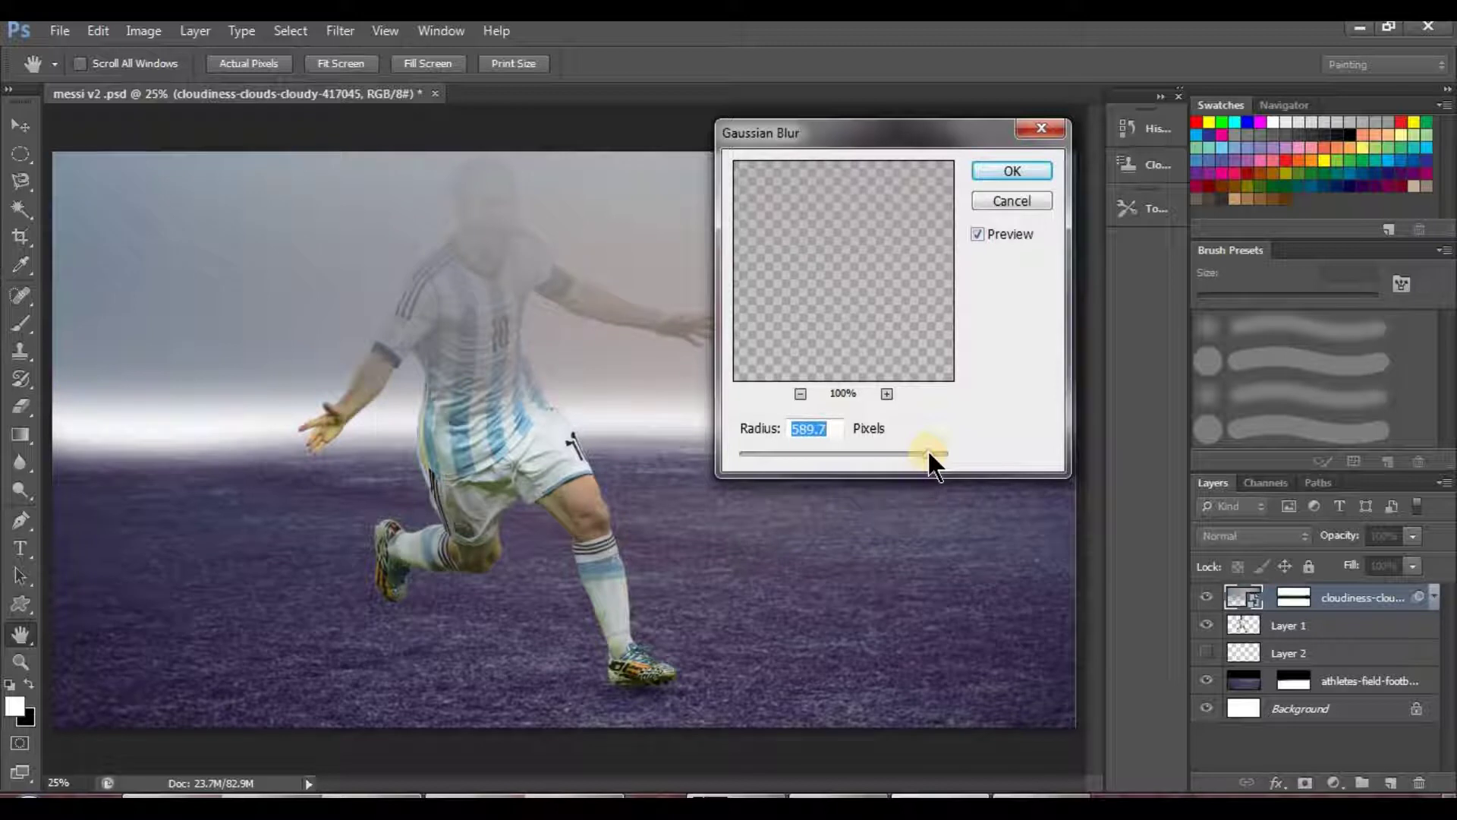
pyautogui.click(999, 169)
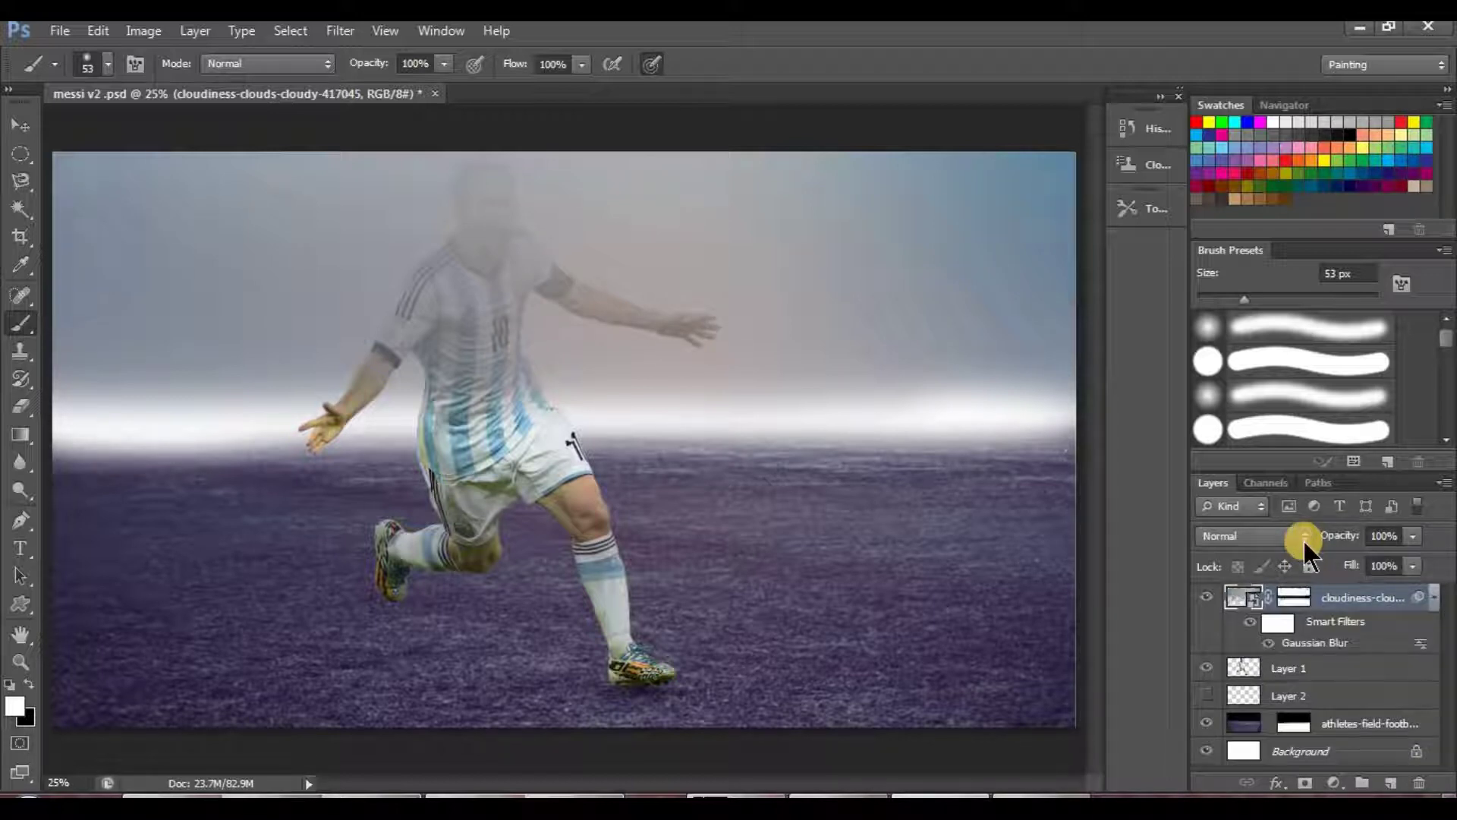
# Preview the blend modes on the blurred cloudiness-clouds layer from Dissolve through Luminosity, returning to Dissolve
pyautogui.click(1302, 539)
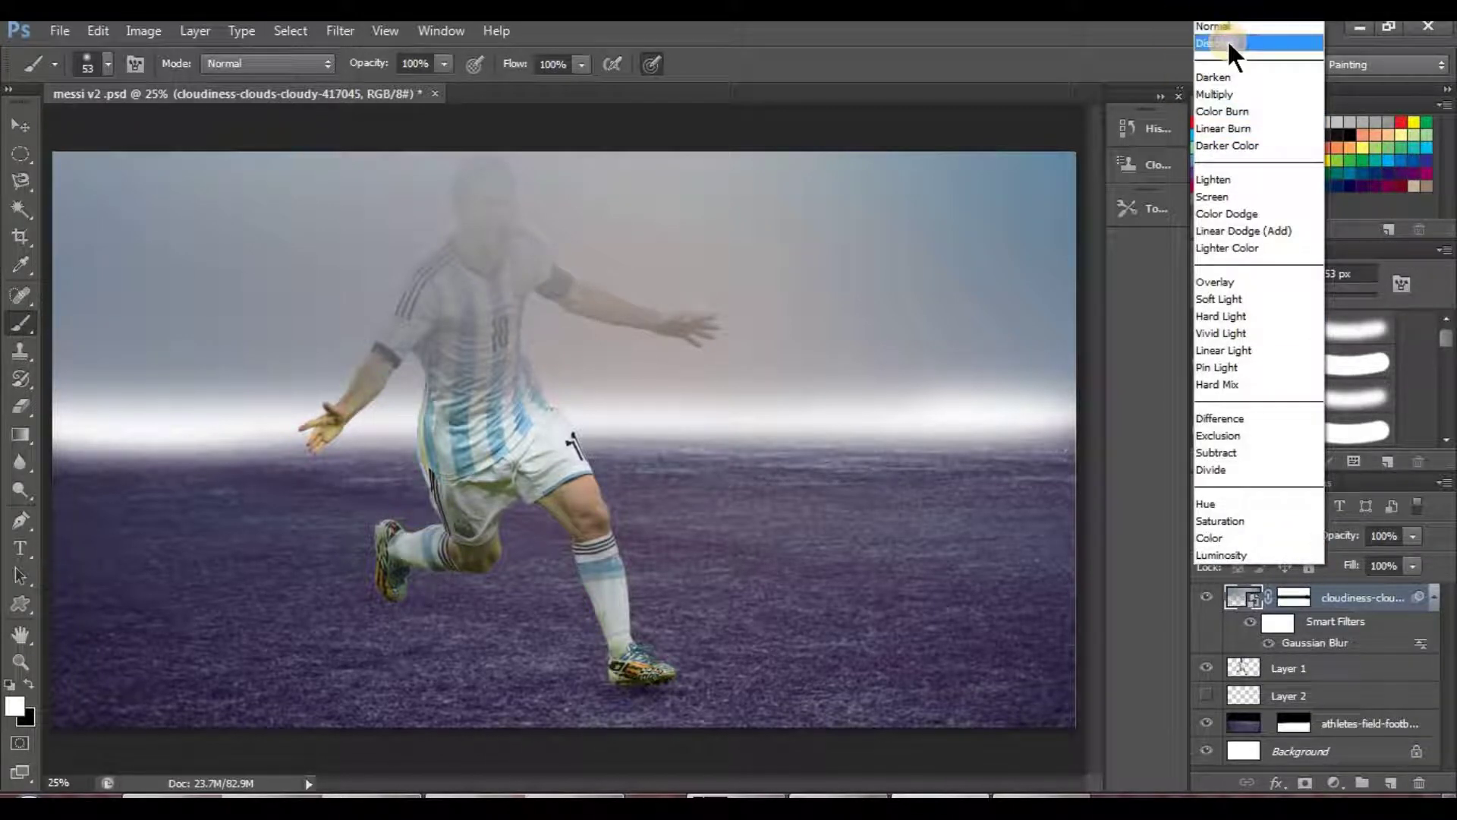
pyautogui.click(1227, 43)
pyautogui.press('Down')
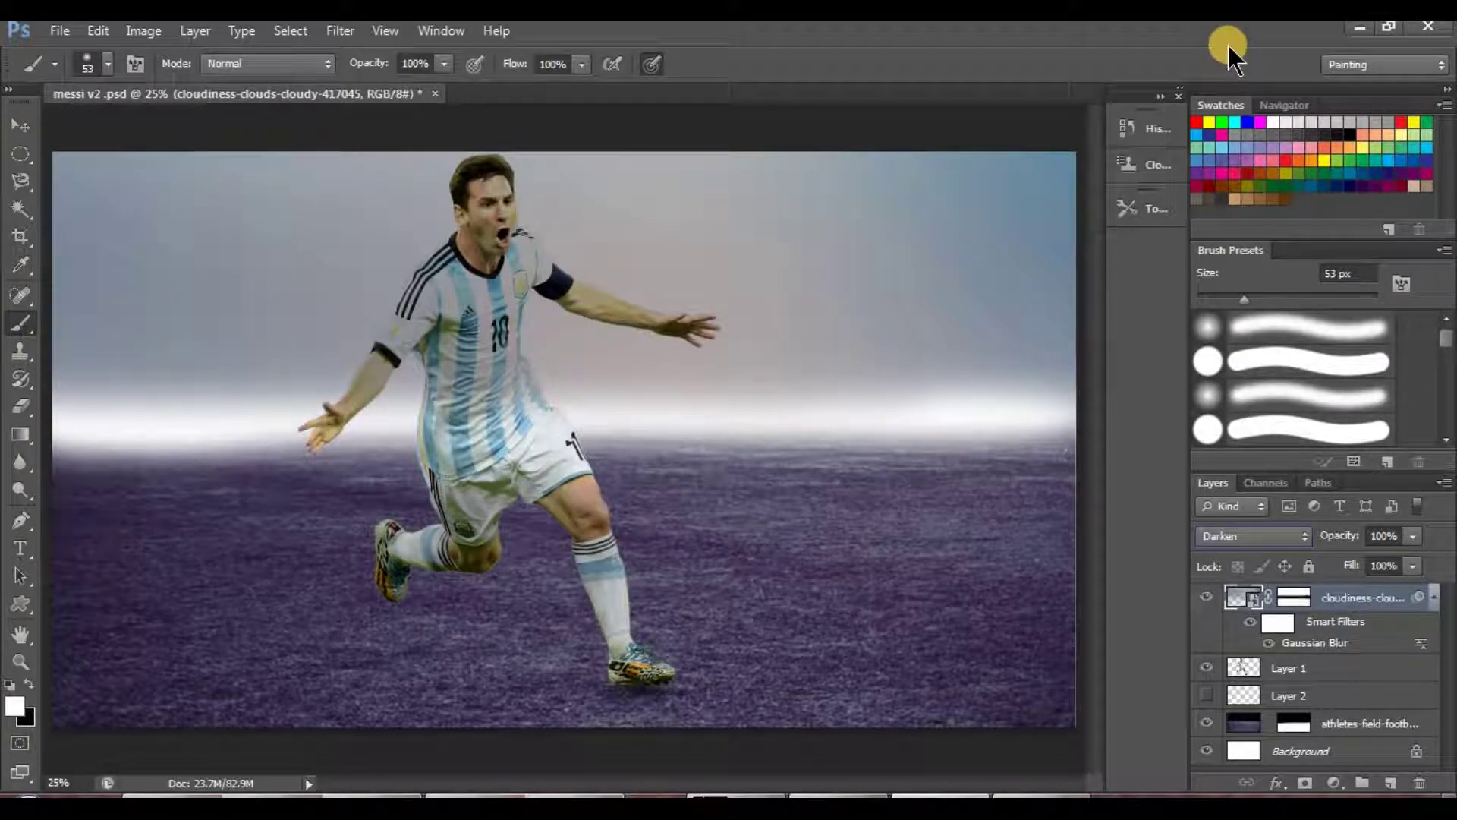
pyautogui.press('Down')
pyautogui.press('Down')
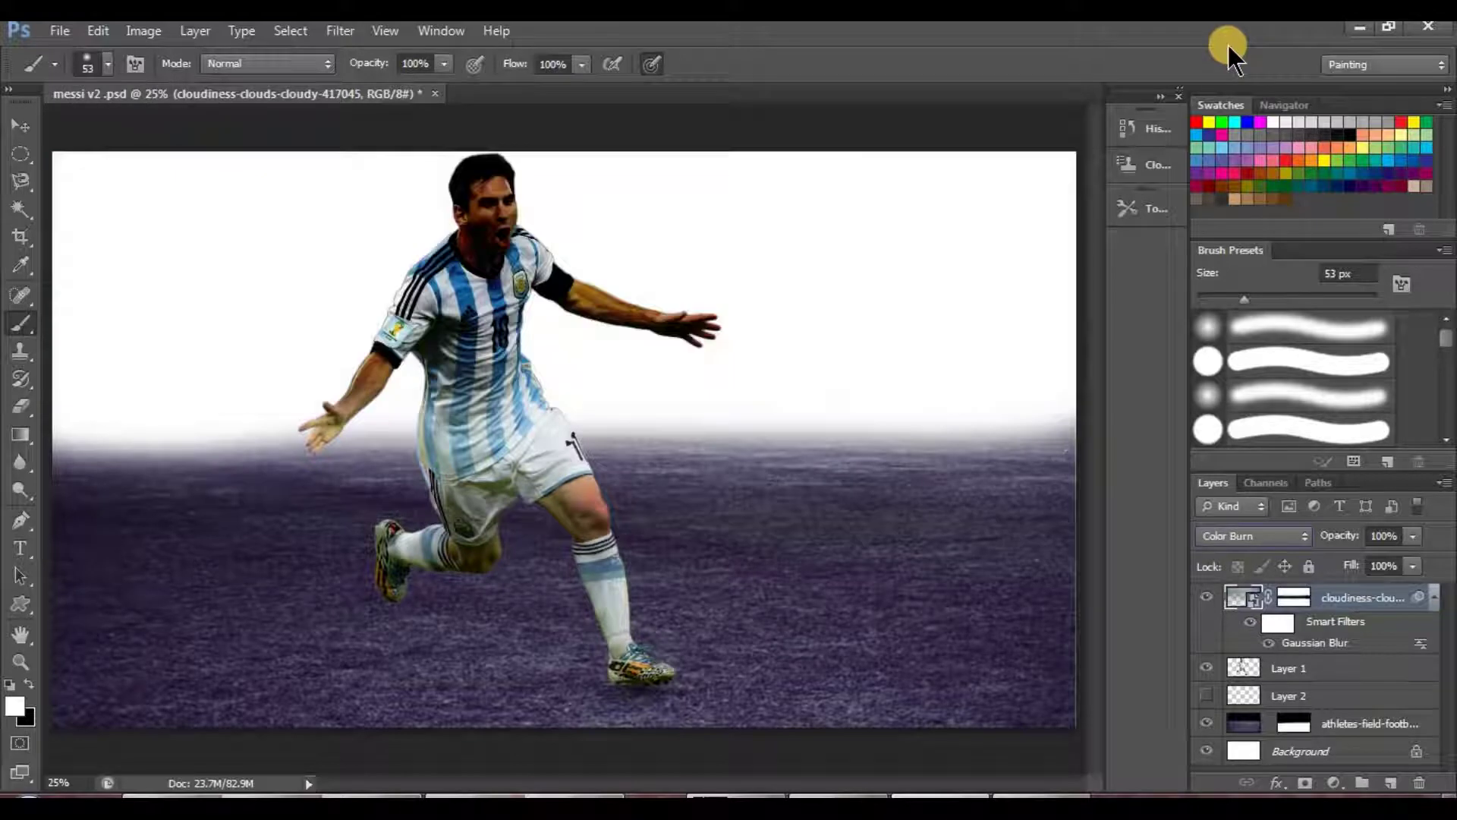
pyautogui.press('Down')
pyautogui.press('Down')
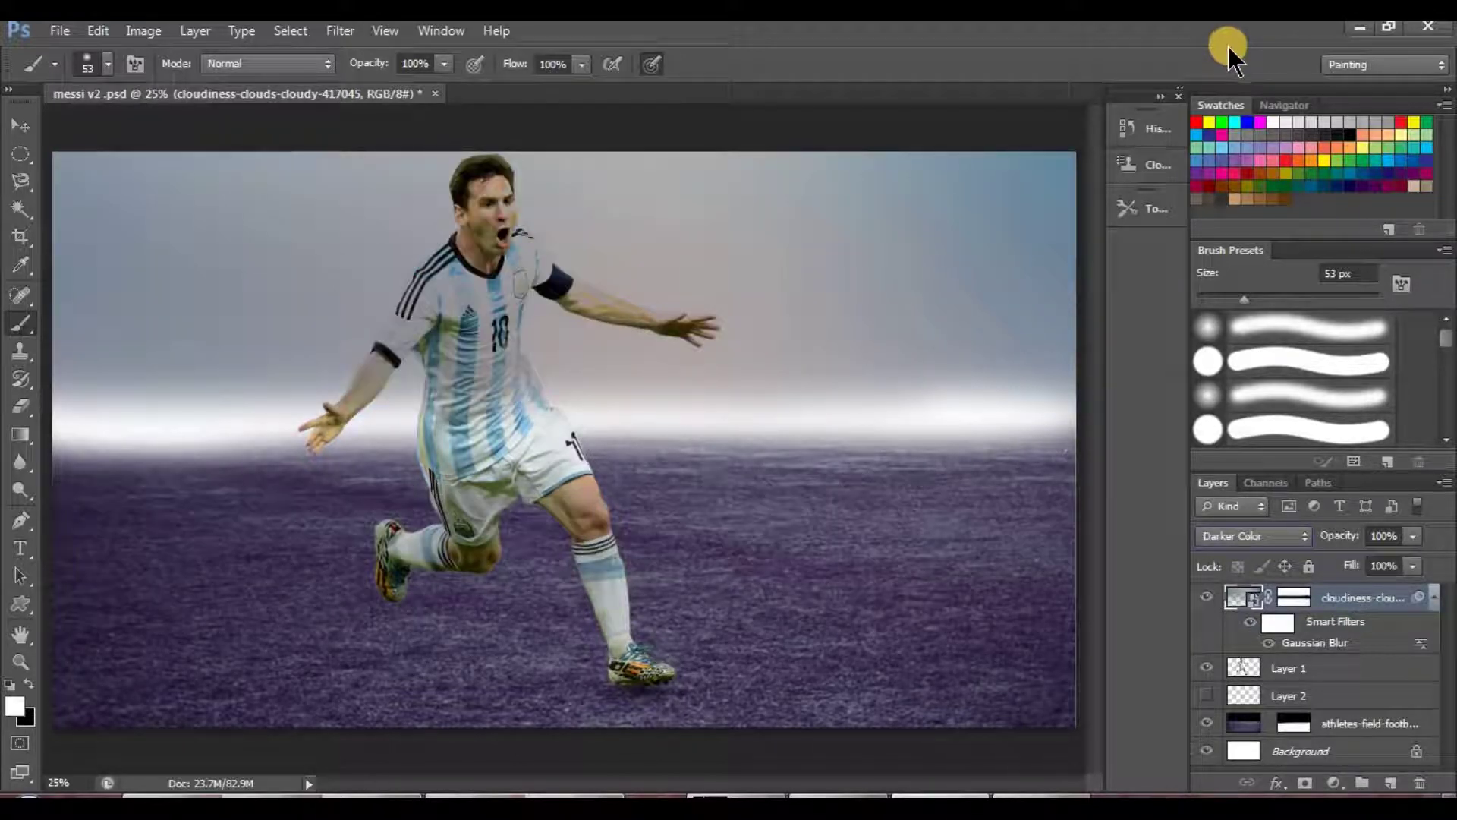
pyautogui.click(1290, 532)
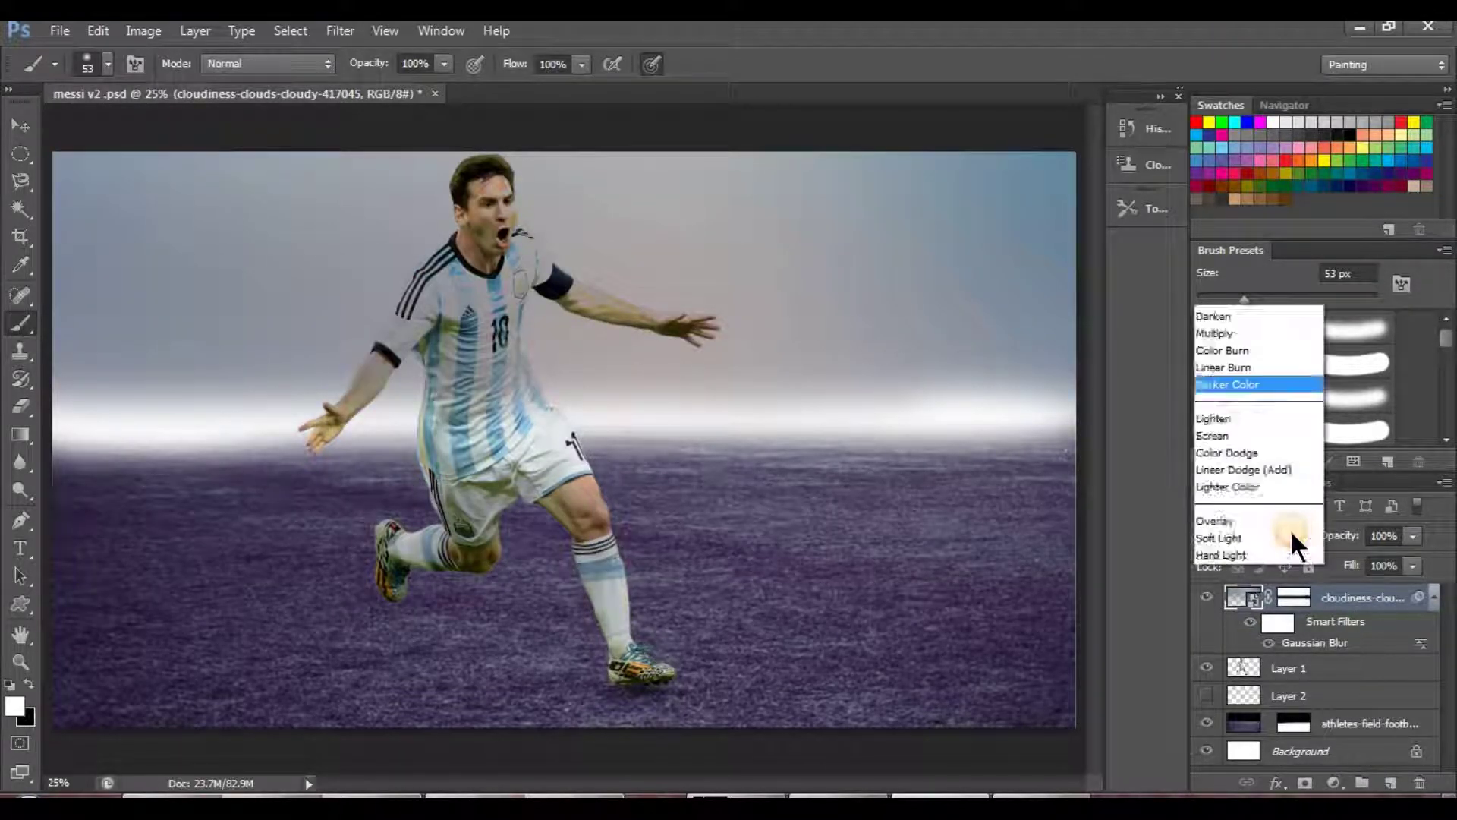
pyautogui.click(1268, 144)
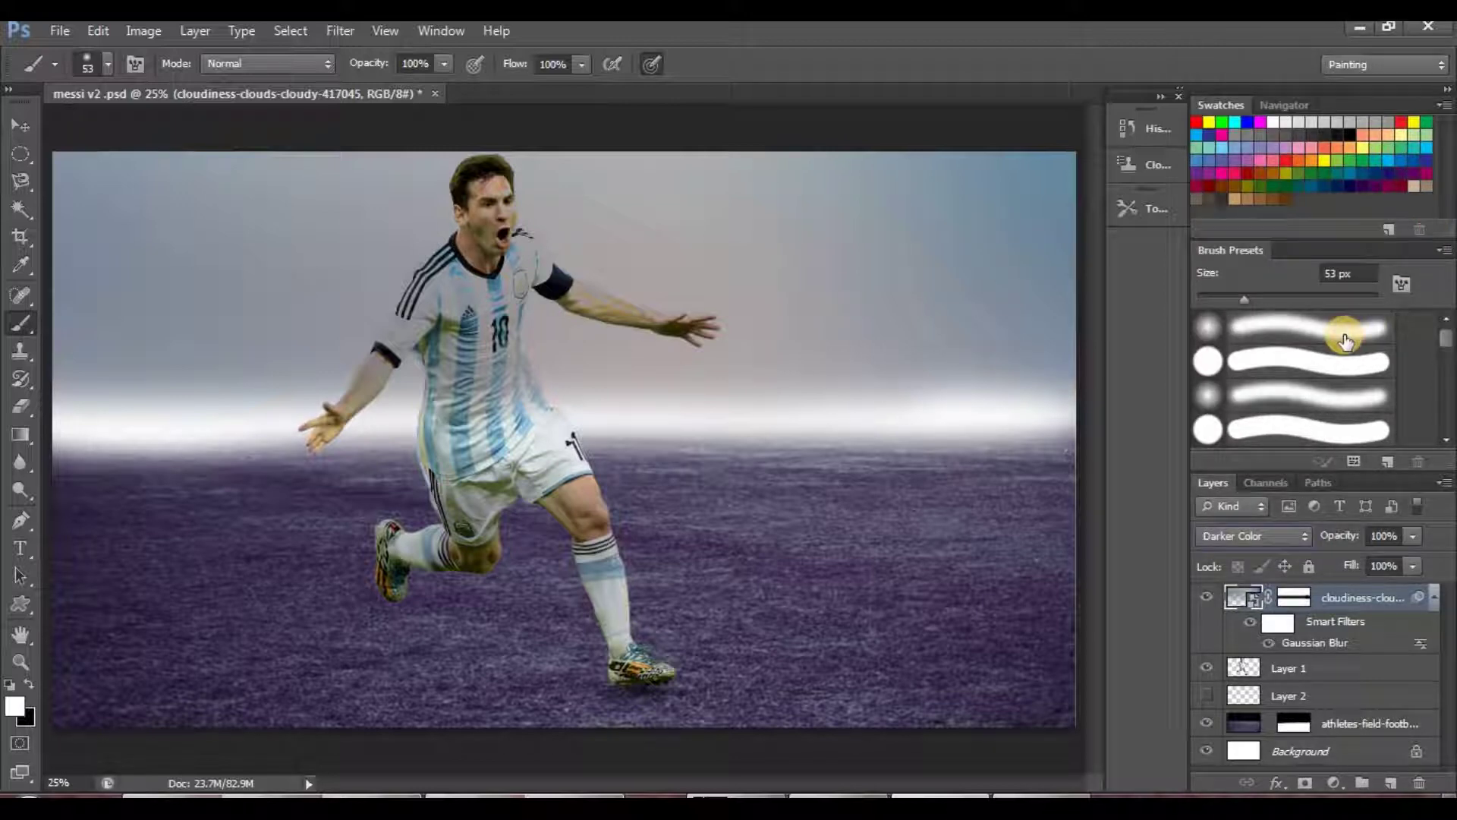
pyautogui.press('Down')
pyautogui.press('Down')
pyautogui.press('Down')
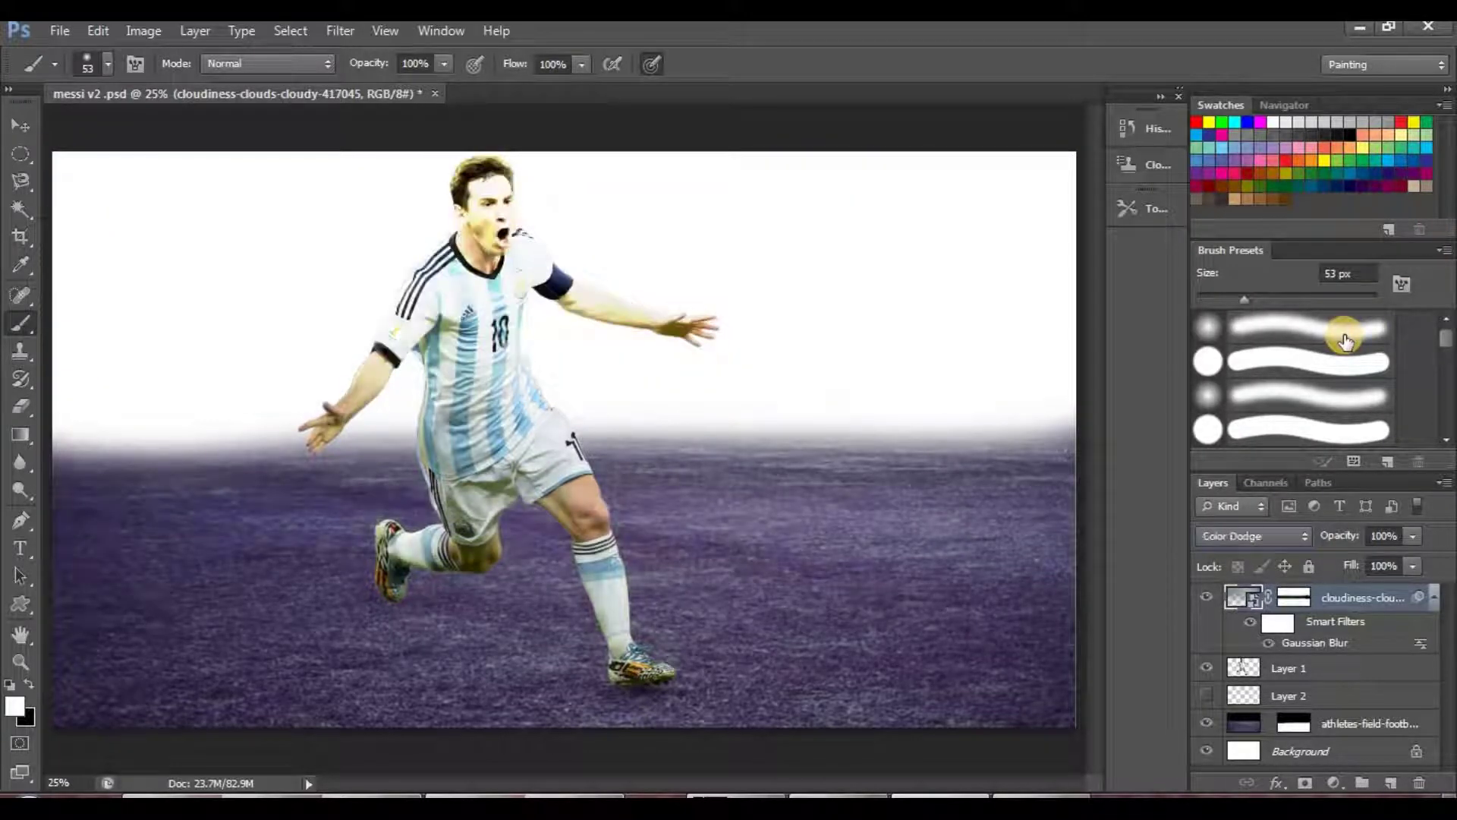
pyautogui.press('Down')
pyautogui.press('Down')
pyautogui.press('Down')
pyautogui.press('Down')
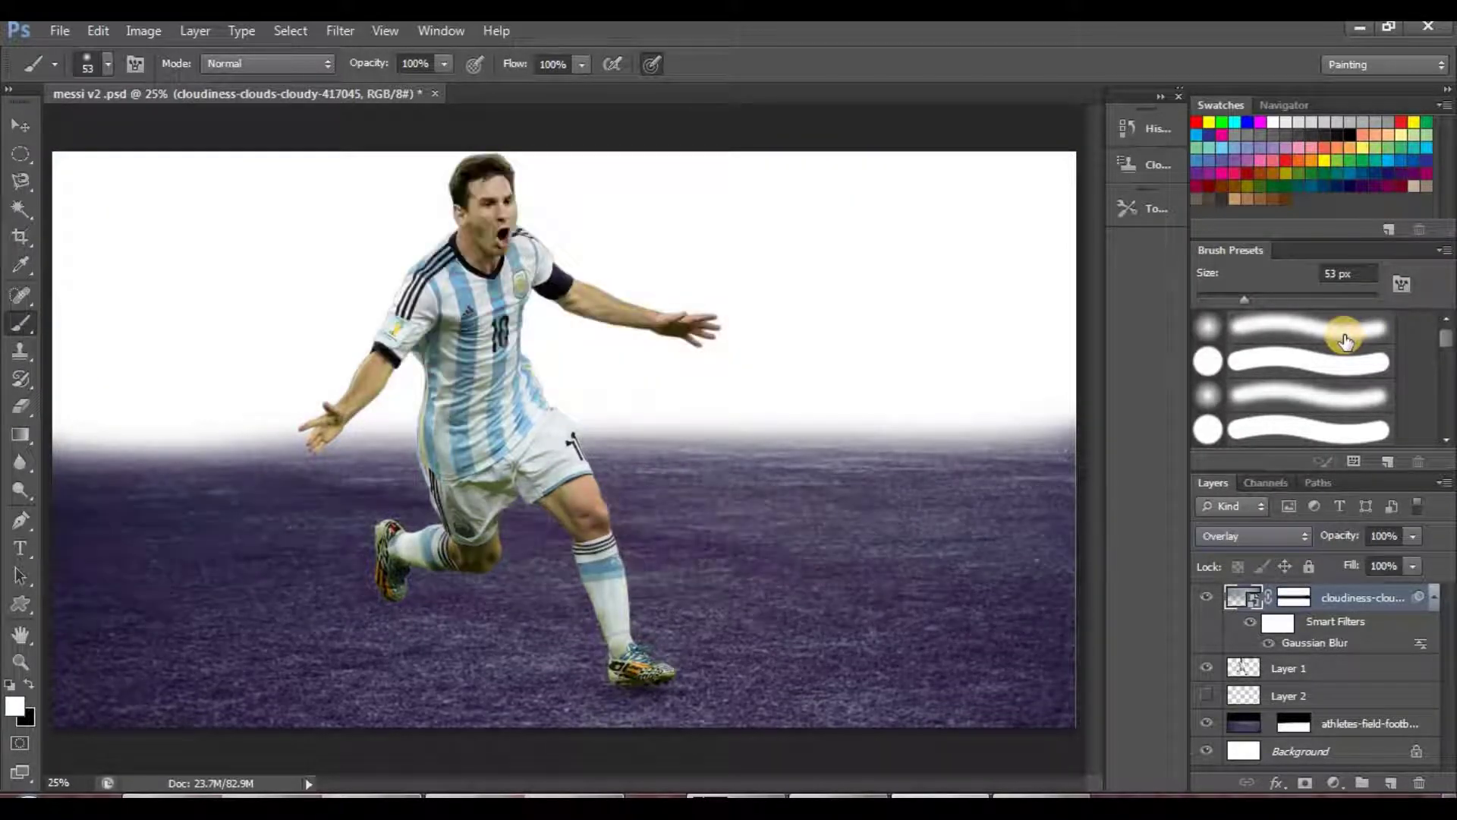
pyautogui.press('Down')
pyautogui.press('Down')
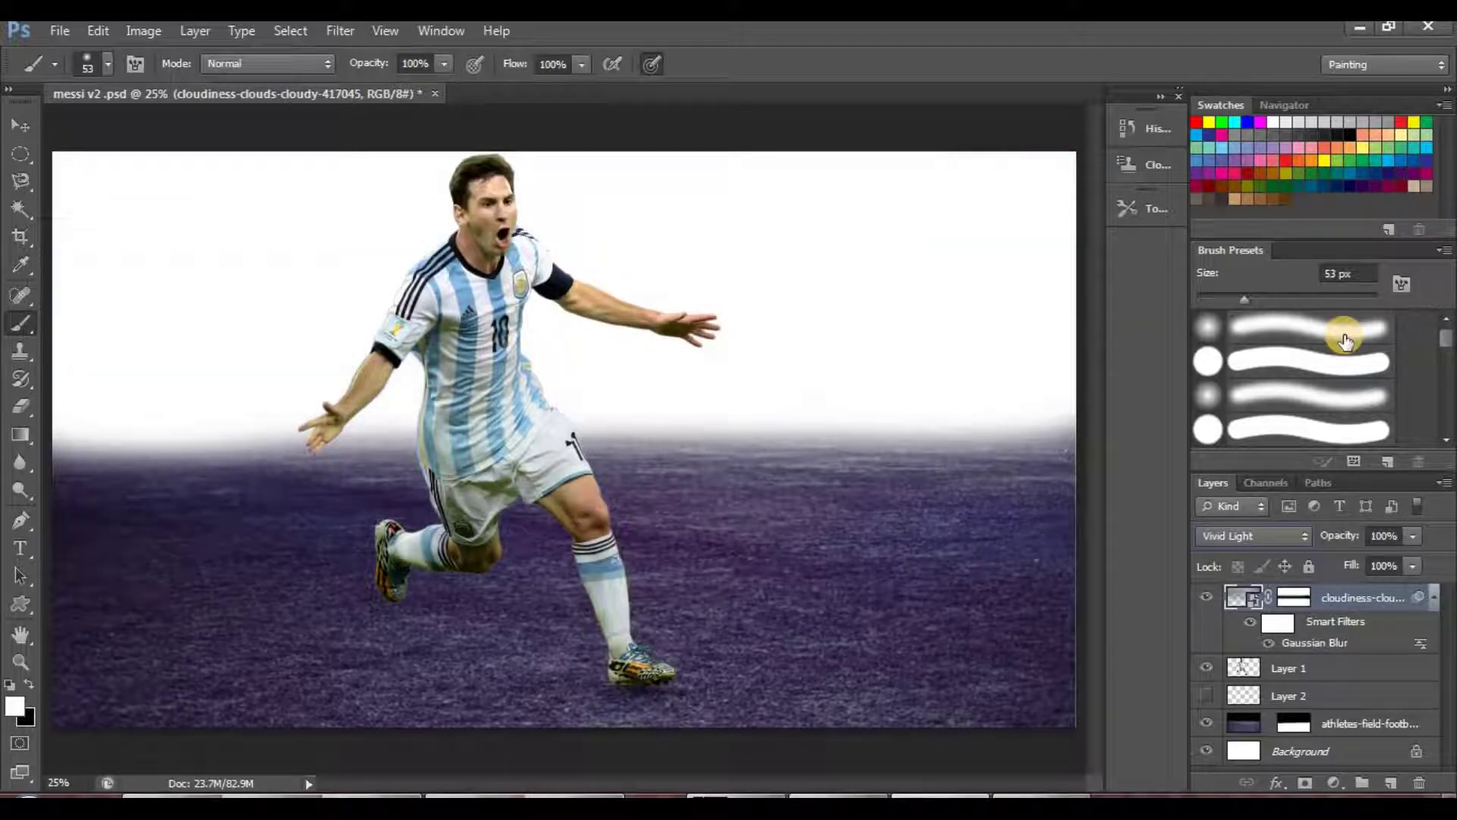
pyautogui.press('Up')
pyautogui.press('Down')
pyautogui.press('Down')
pyautogui.press('Down')
pyautogui.press('Down')
pyautogui.press('Down')
pyautogui.press('Down')
pyautogui.press('Down')
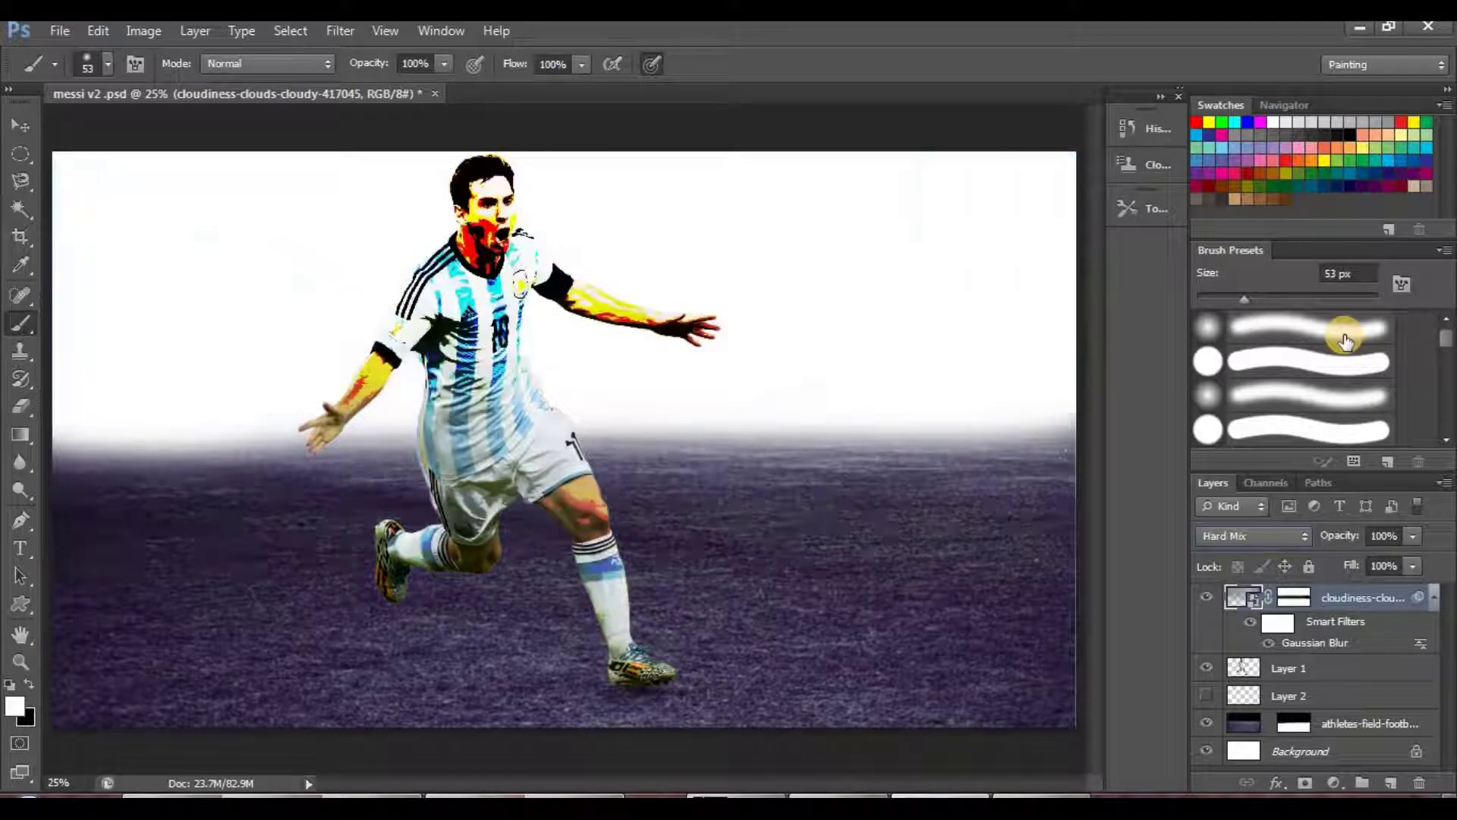
pyautogui.press('Down')
pyautogui.press('Down')
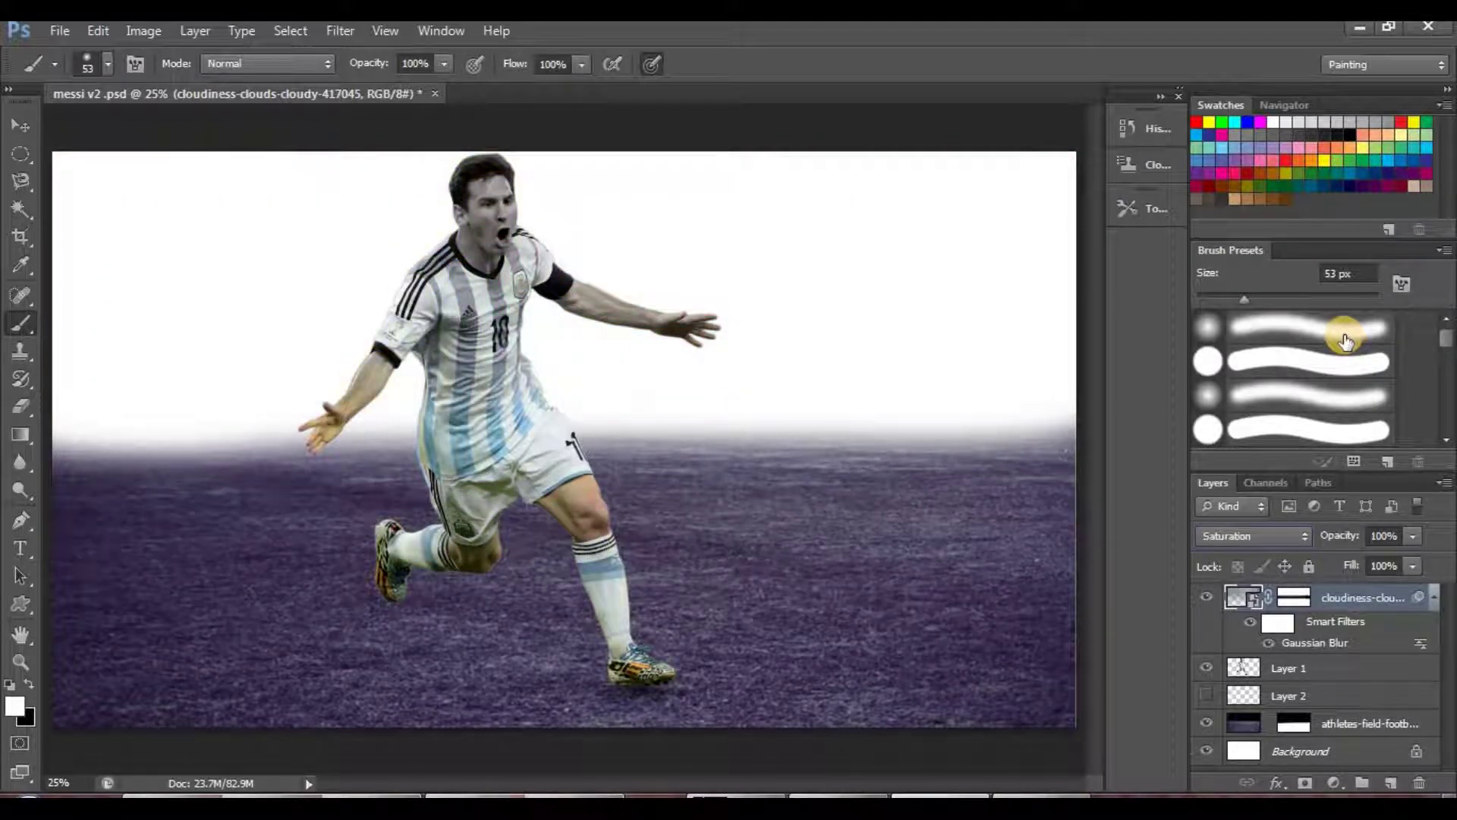
pyautogui.press('Down')
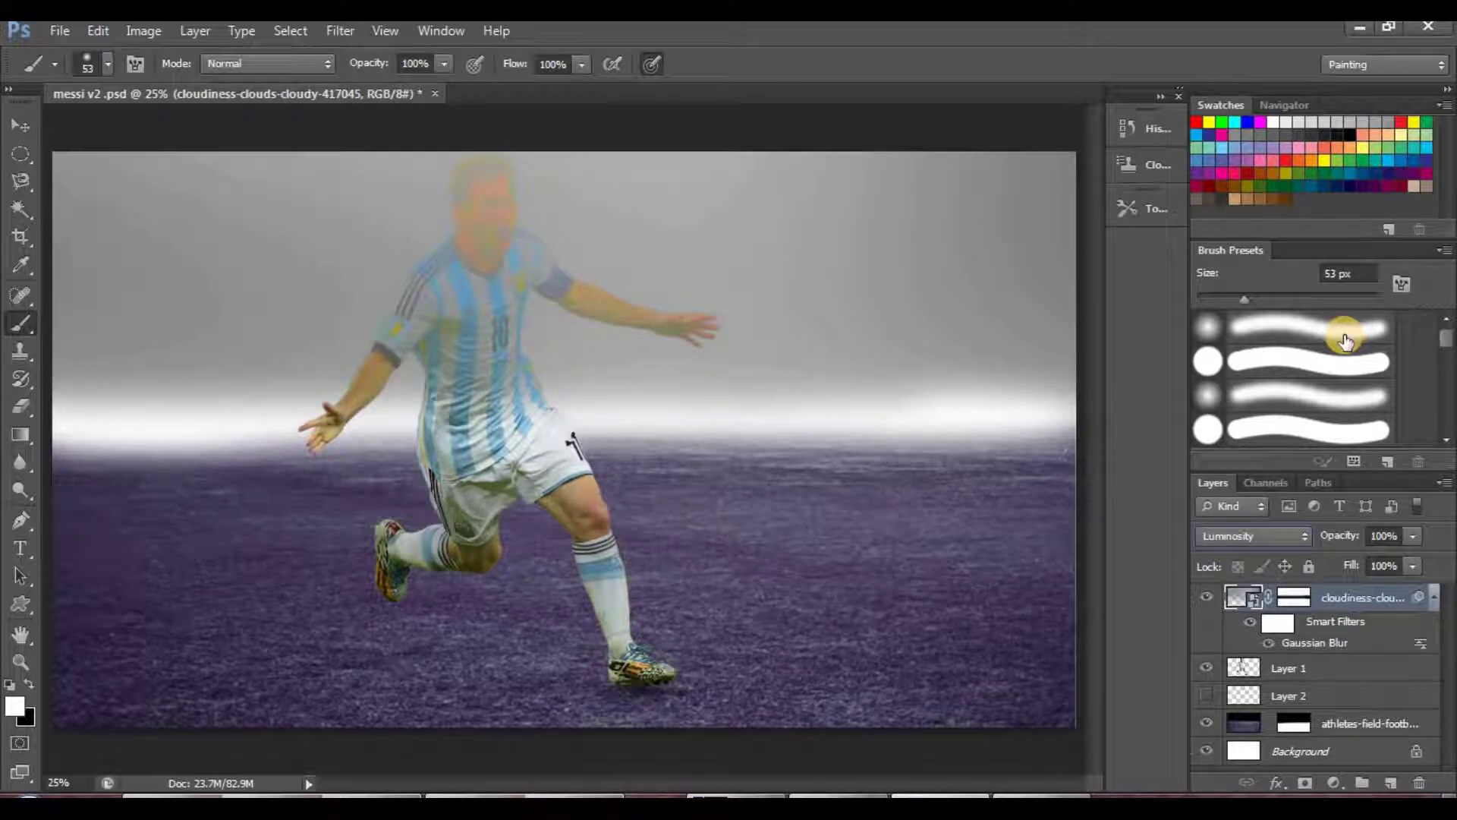
pyautogui.press('Up')
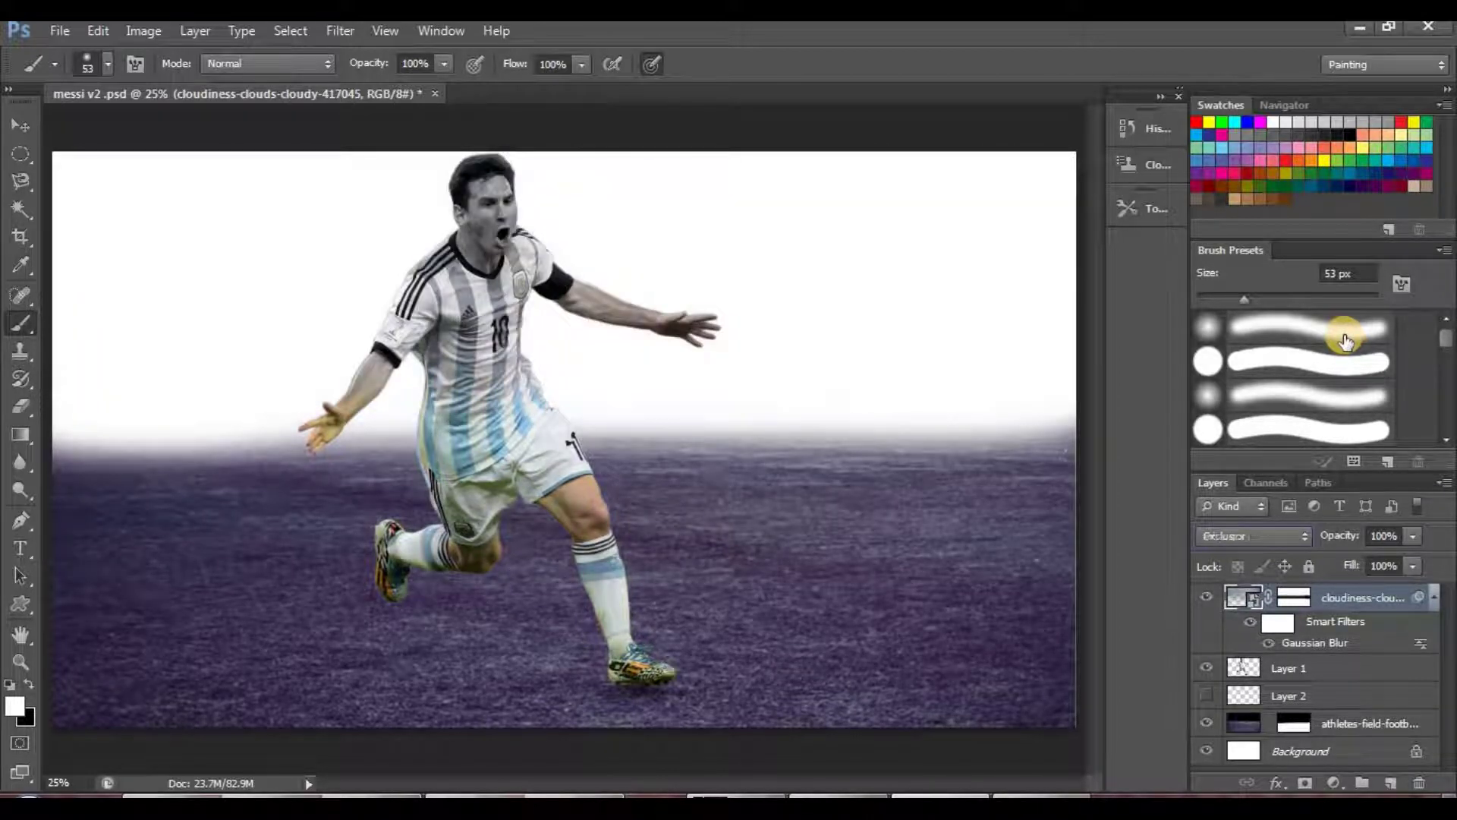
pyautogui.press('Up')
pyautogui.press('Up')
pyautogui.press('Up')
pyautogui.press('Up')
pyautogui.press('Up')
pyautogui.press('Up')
pyautogui.press('Up')
pyautogui.press('Up')
pyautogui.press('Up')
pyautogui.press('Up')
pyautogui.press('Up')
pyautogui.press('Up')
pyautogui.press('Up')
pyautogui.press('Up')
pyautogui.press('Up')
pyautogui.press('Up')
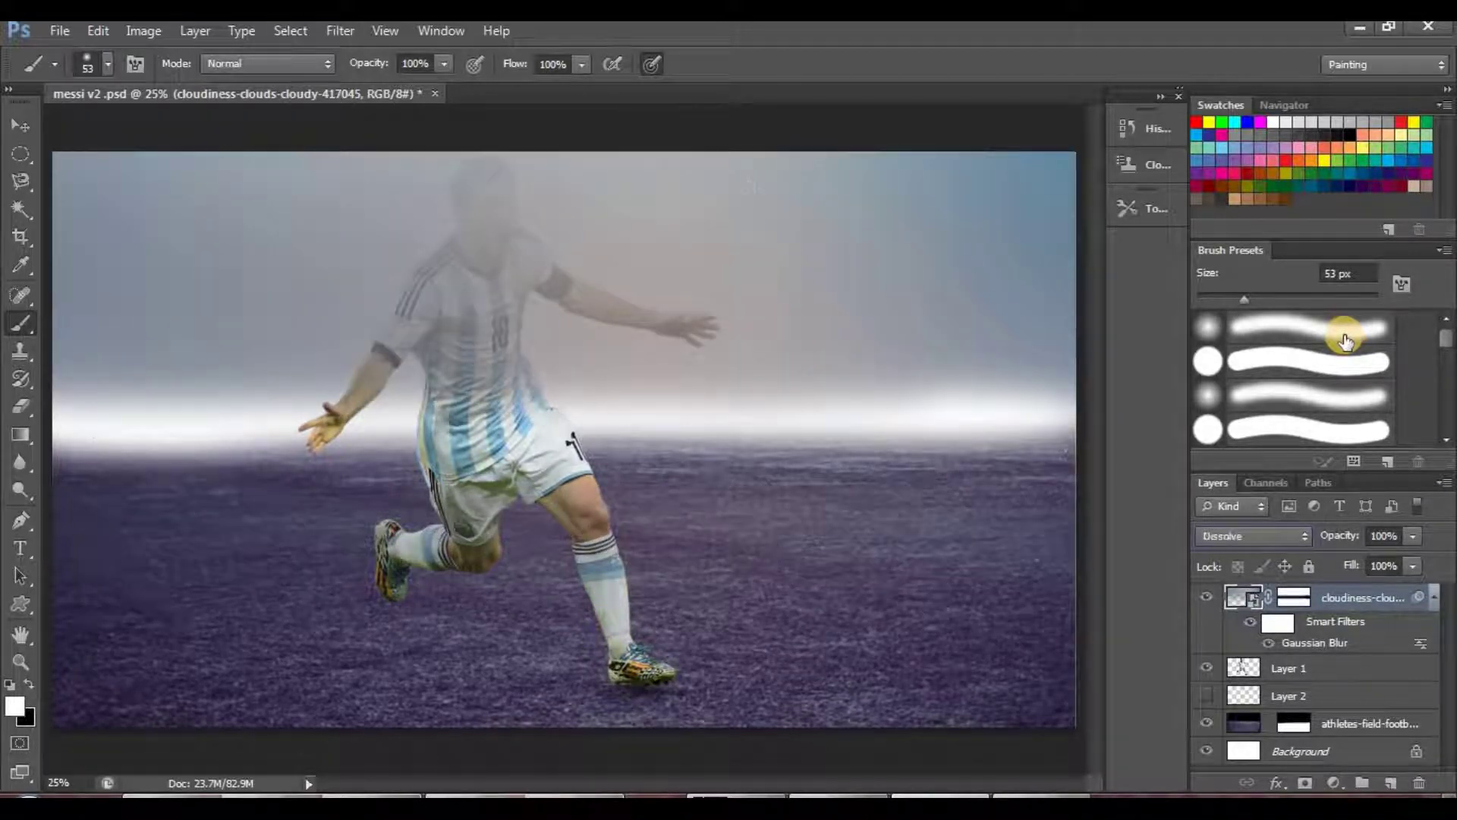
# Set the cloudiness-clouds layer's blend mode to Soft Light, comparing it with Overlay and Hard Light
pyautogui.press('Down')
pyautogui.press('Down')
pyautogui.press('Down')
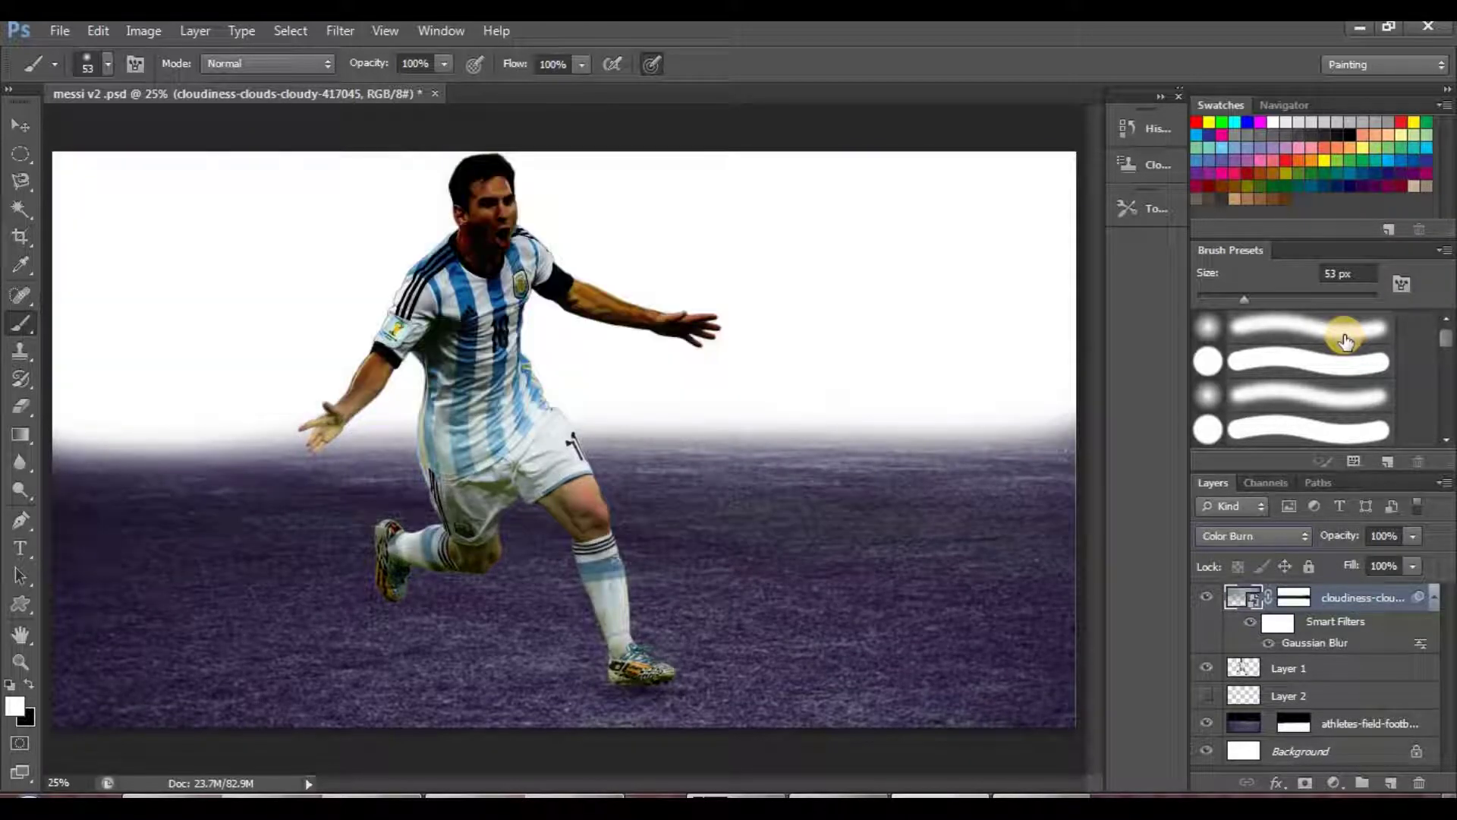
pyautogui.press('Down')
pyautogui.press('Down')
pyautogui.press('Down')
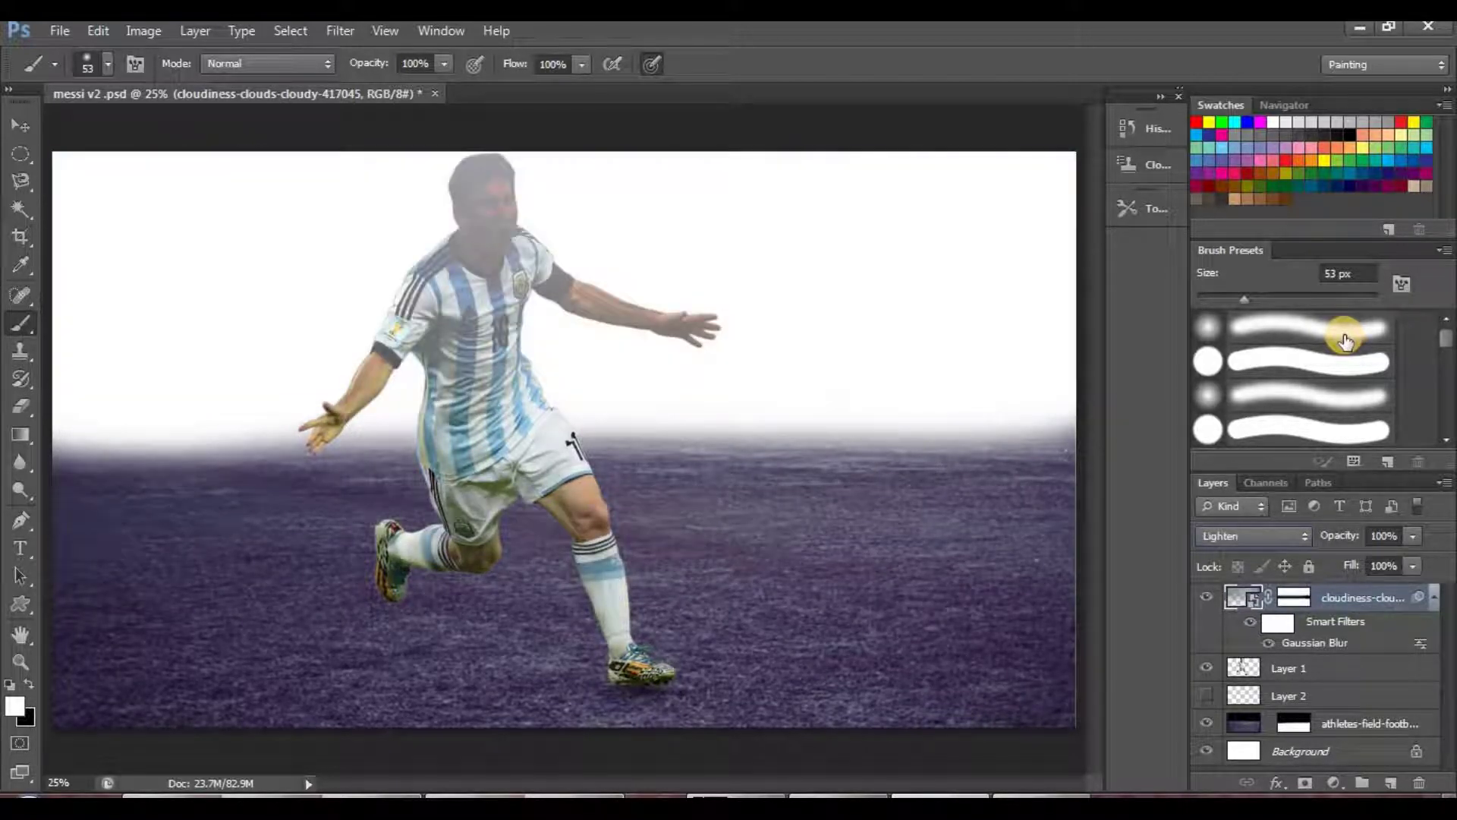
pyautogui.press('Down')
pyautogui.press('Down')
pyautogui.press('Down')
pyautogui.press('Down')
pyautogui.press('Down')
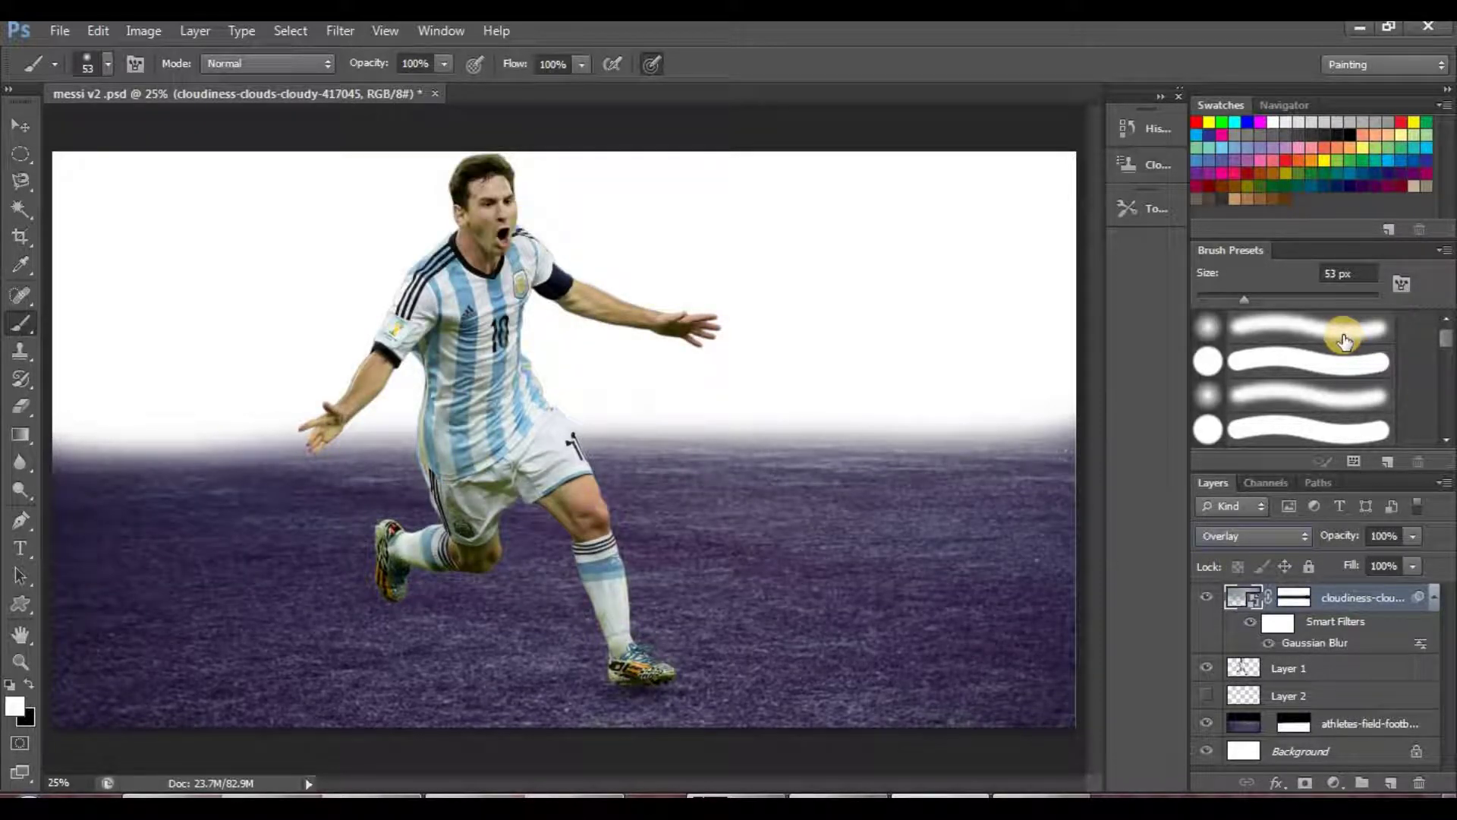
pyautogui.press('Down')
pyautogui.press('Up')
pyautogui.press('Down')
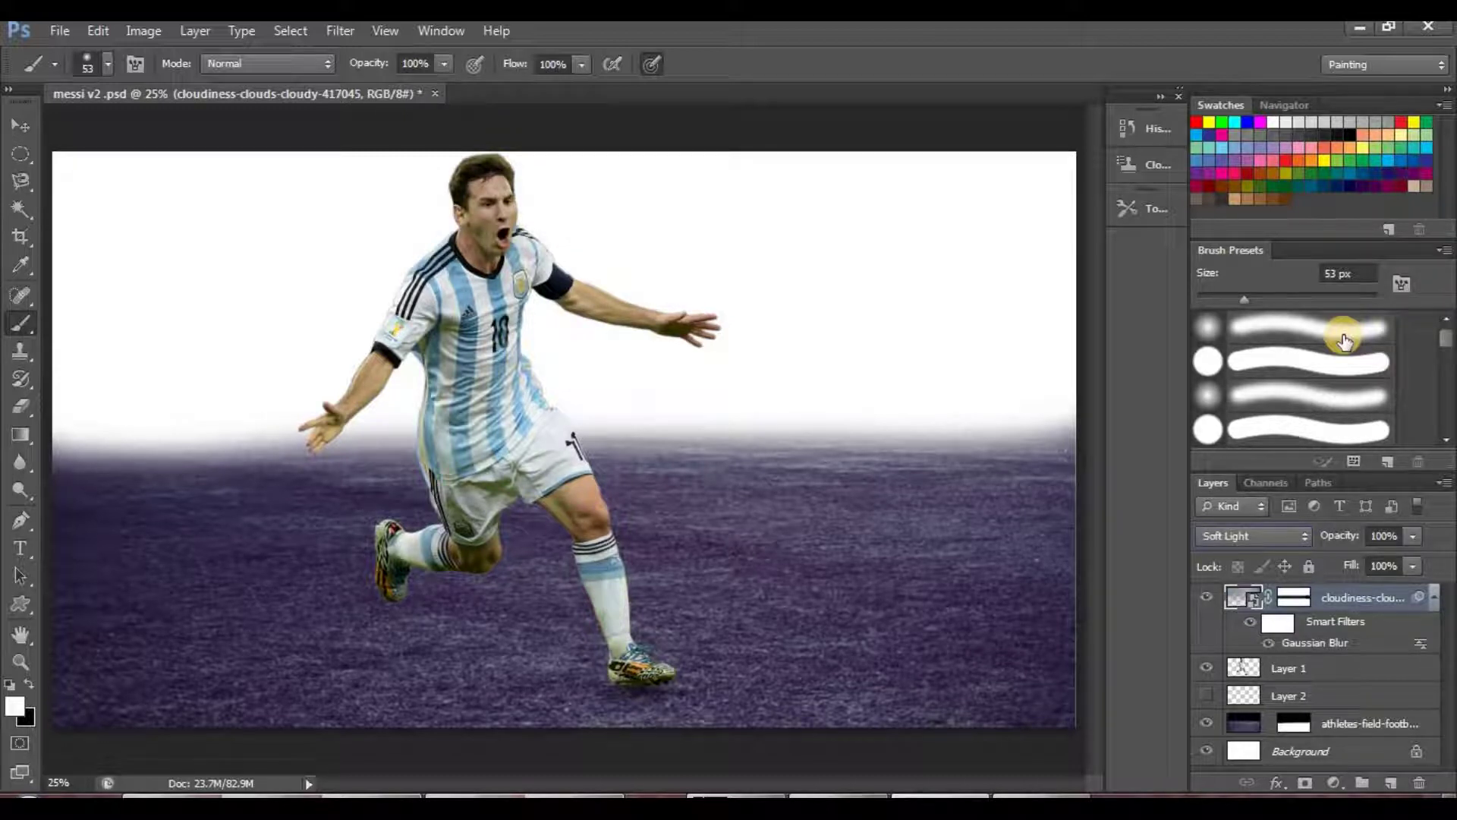
pyautogui.press('Up')
pyautogui.press('Down')
pyautogui.press('Down')
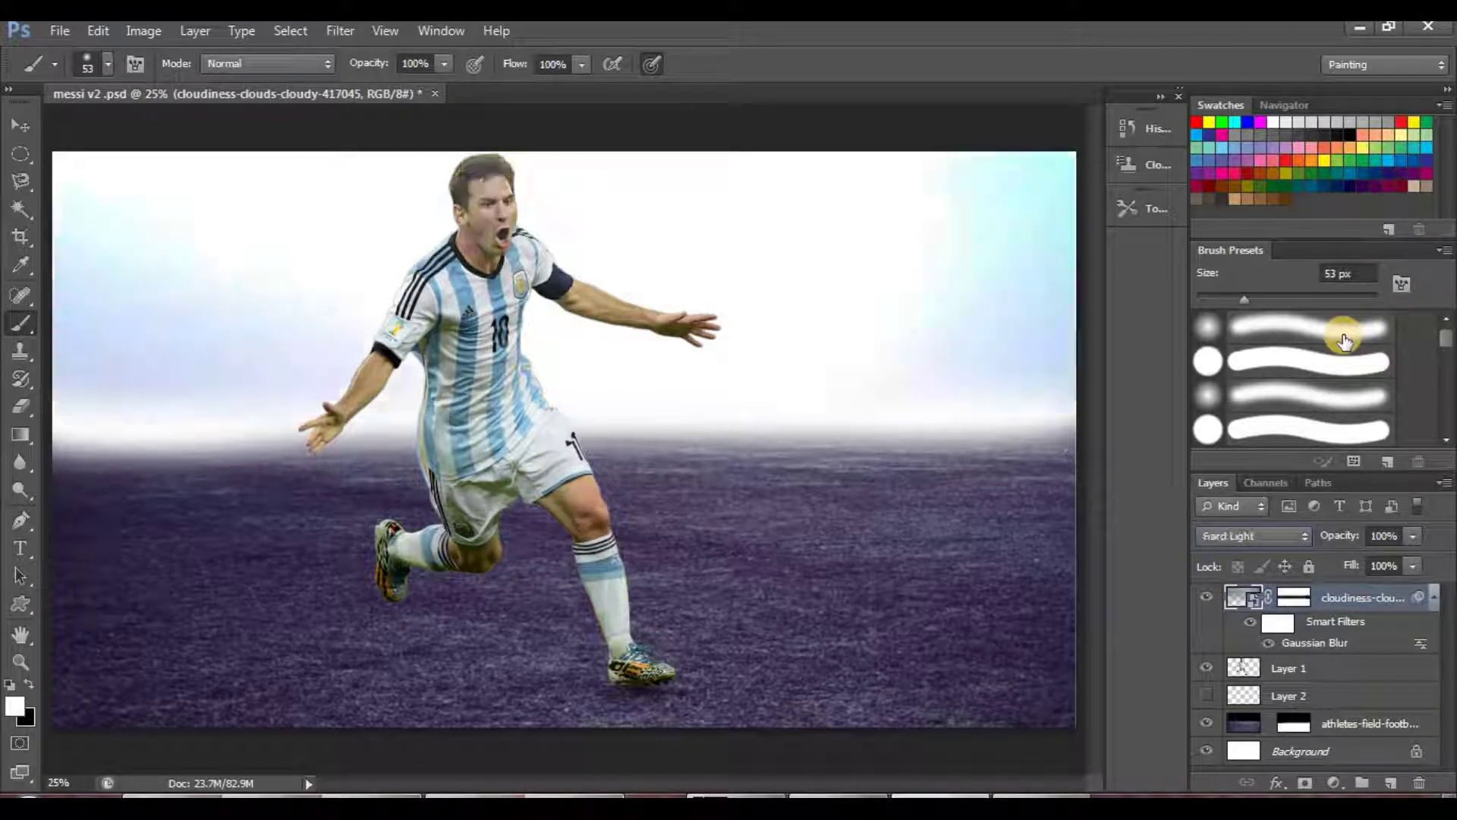
pyautogui.press('Up')
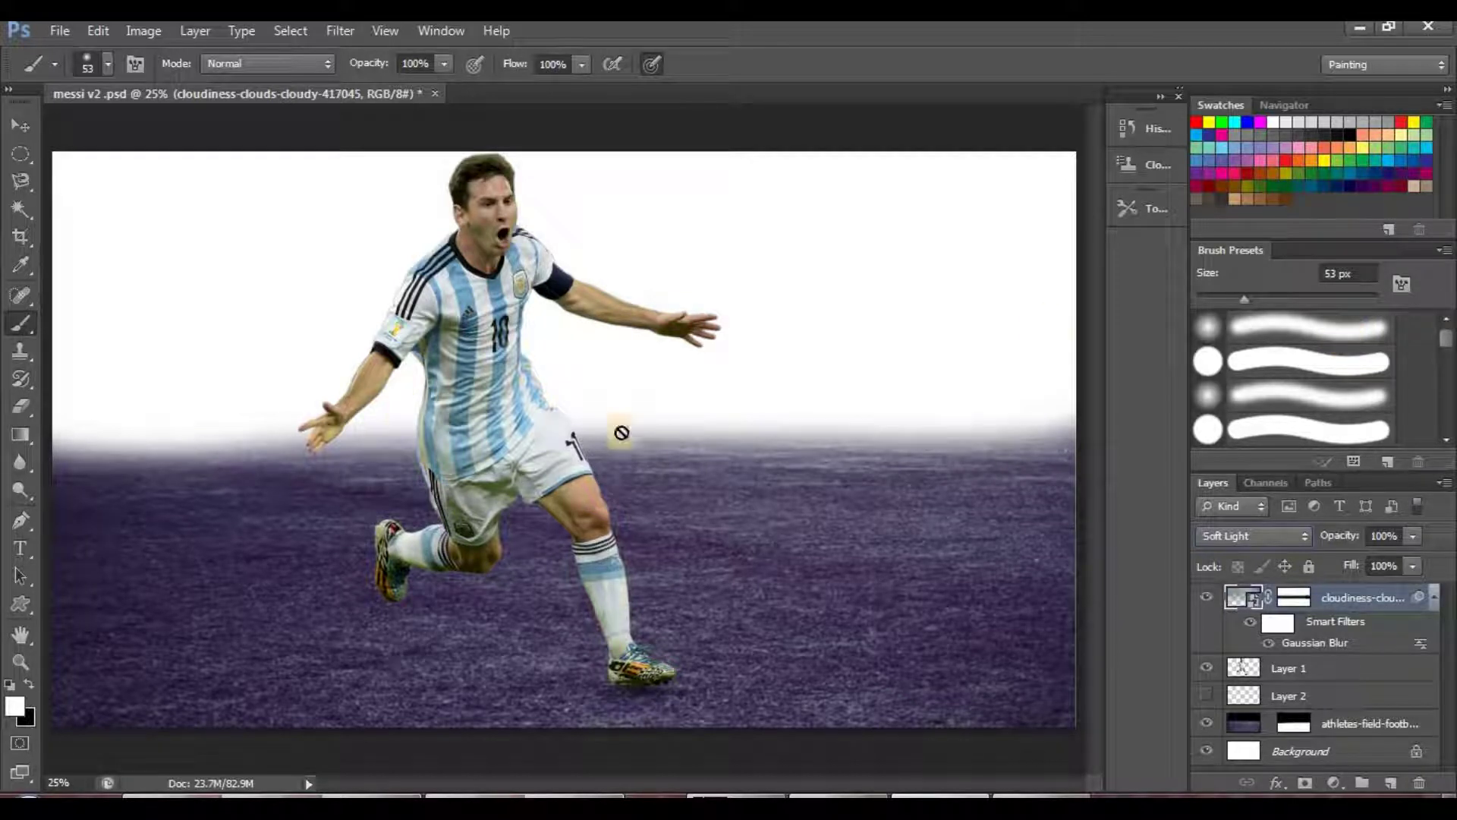
# Start a text layer in the sky area beside the player's head and set its text colour to black (000000)
pyautogui.click(20, 548)
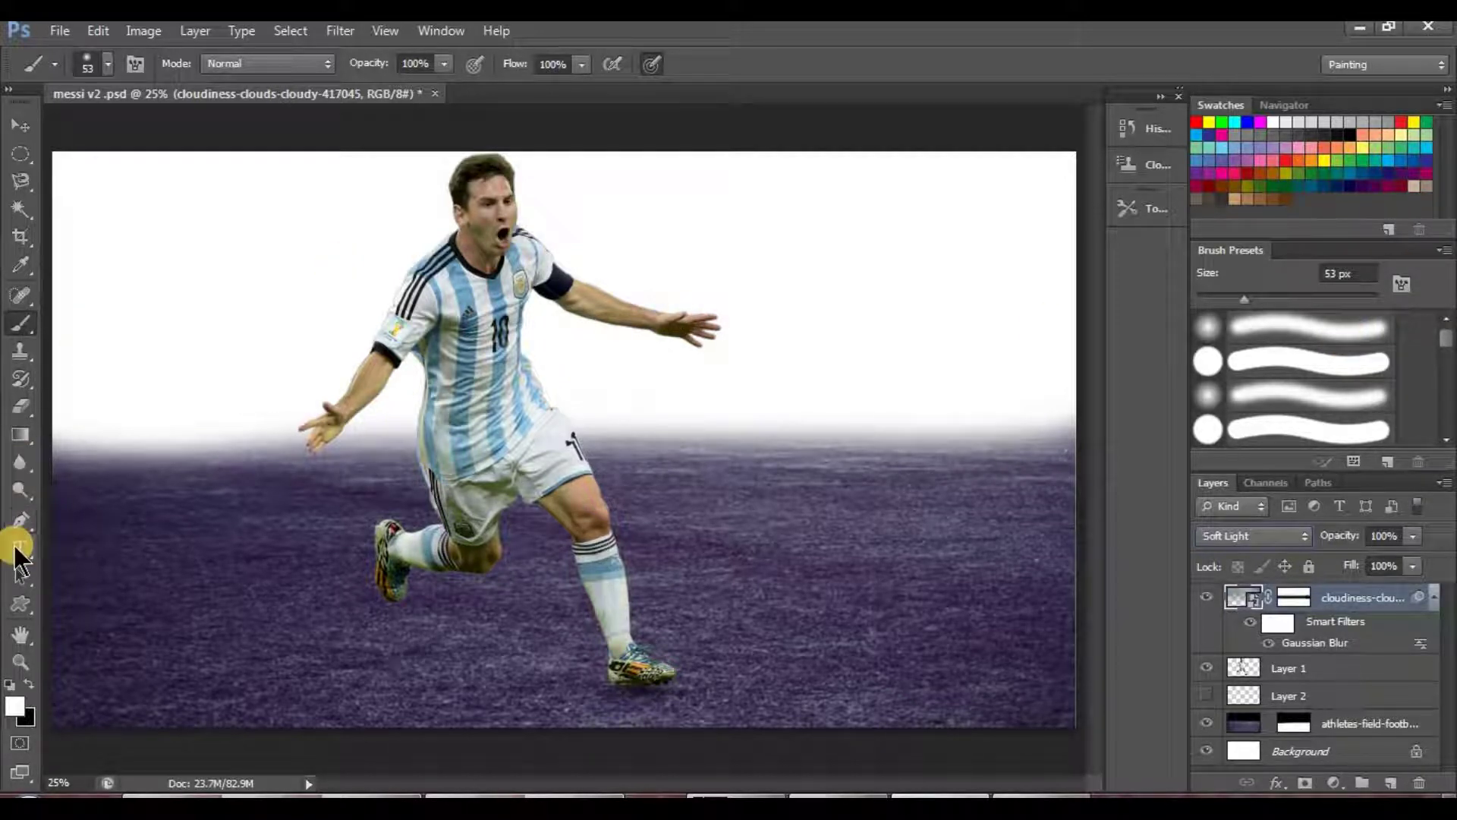
pyautogui.click(210, 241)
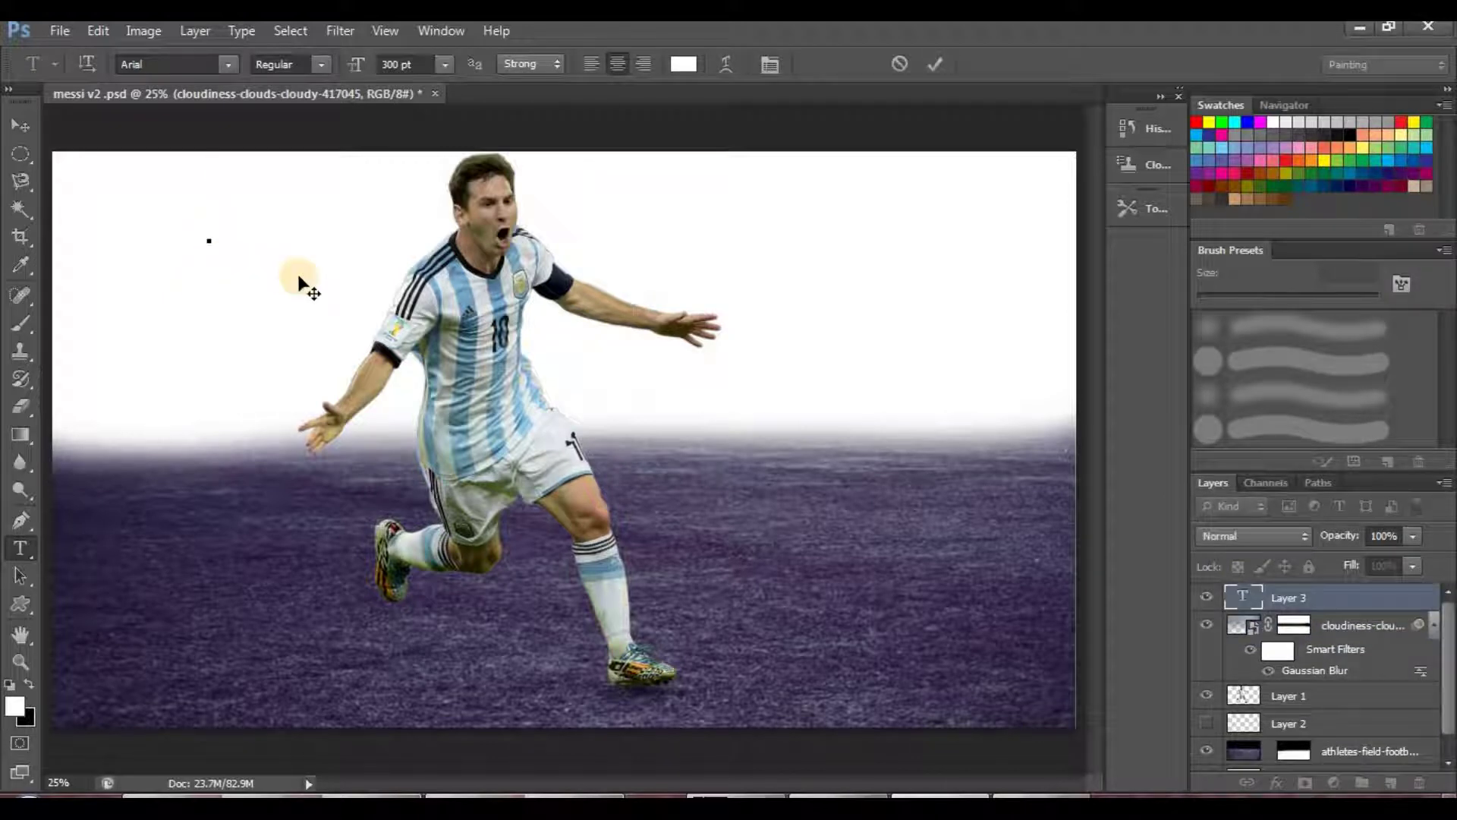
pyautogui.write('Mes')
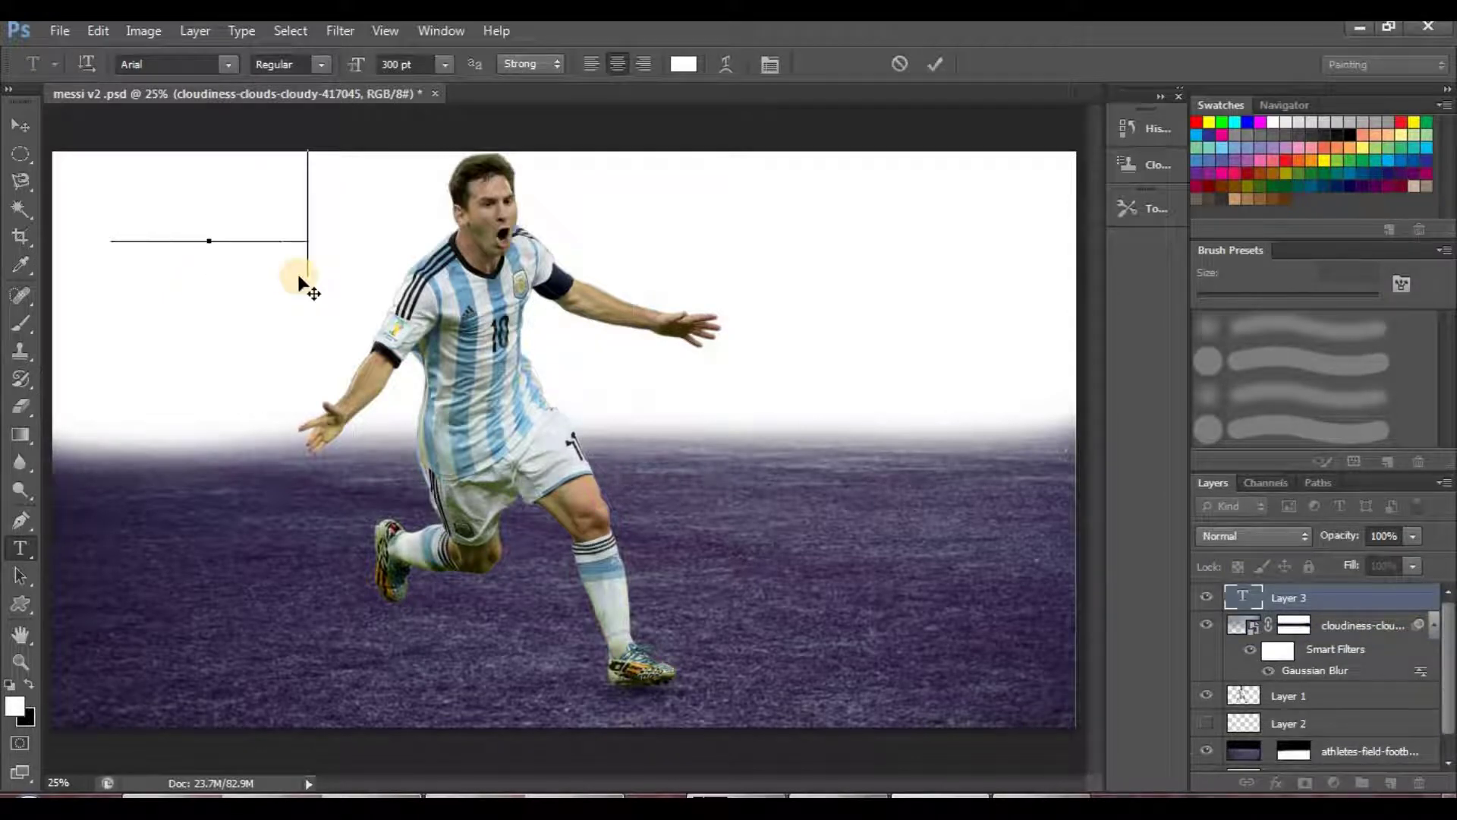
pyautogui.press('BackSpace')
pyautogui.press('BackSpace')
pyautogui.press('BackSpace')
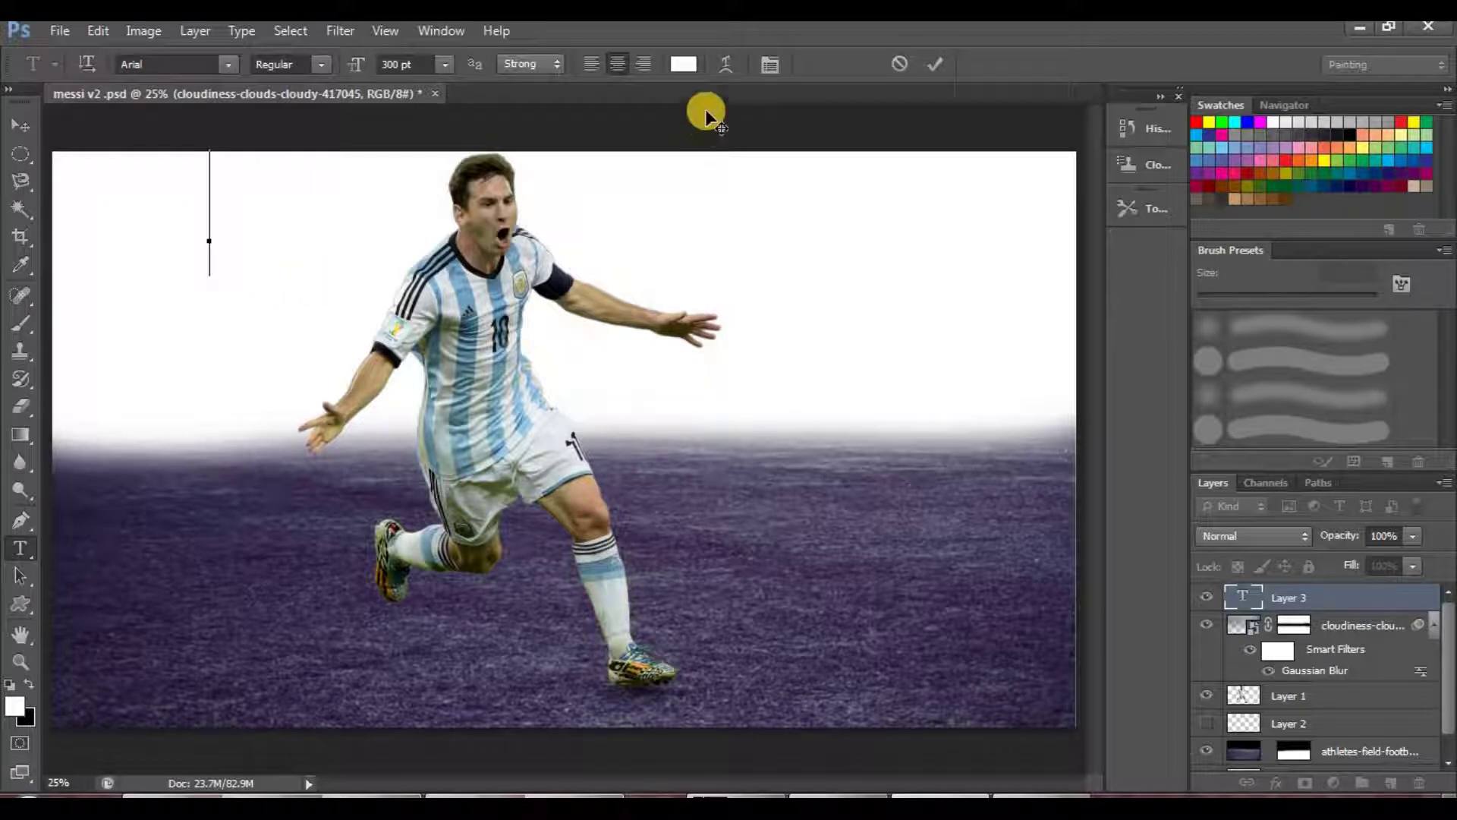
pyautogui.click(693, 65)
pyautogui.click(814, 515)
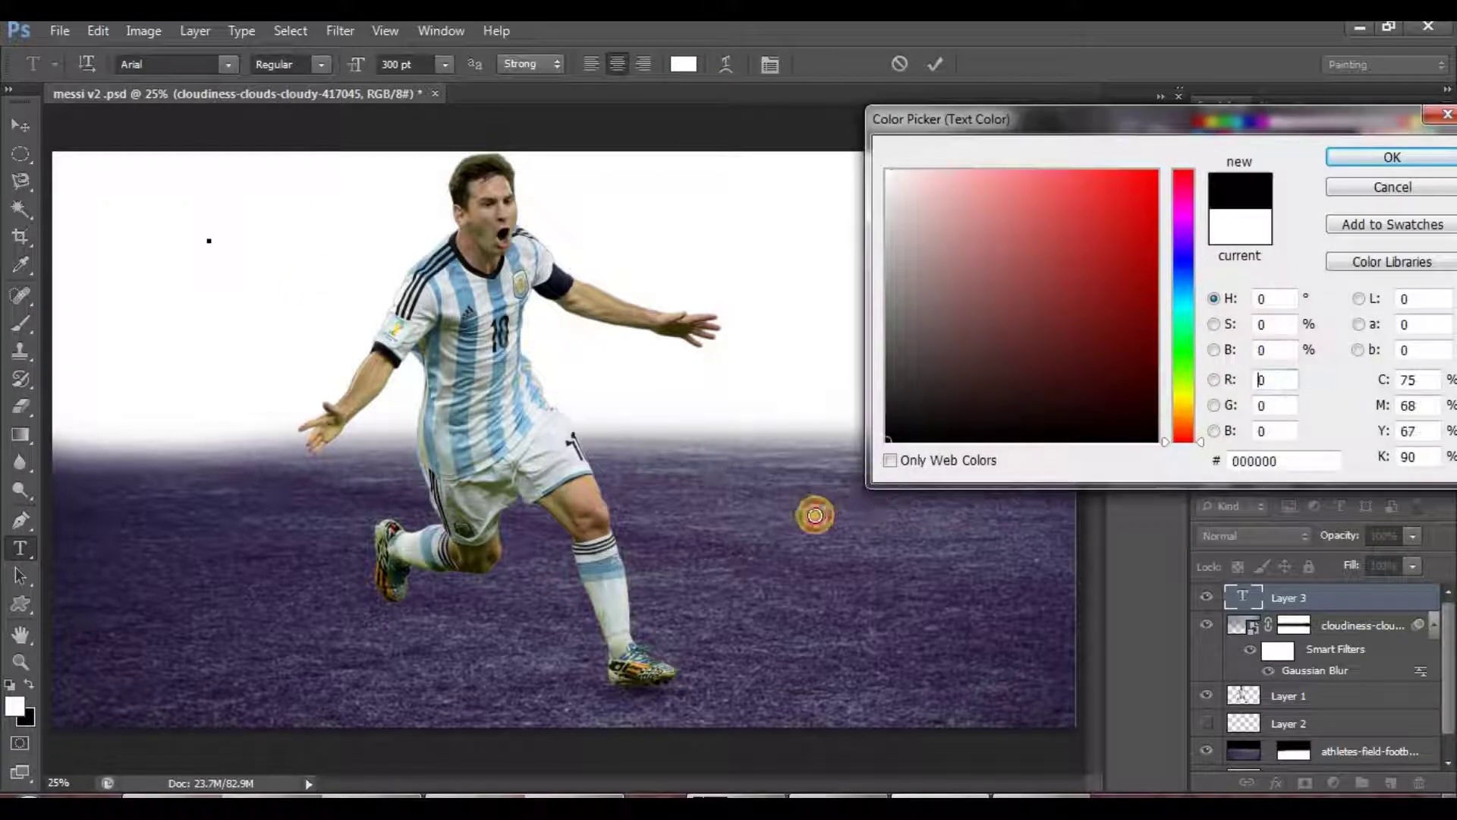
pyautogui.press('Return')
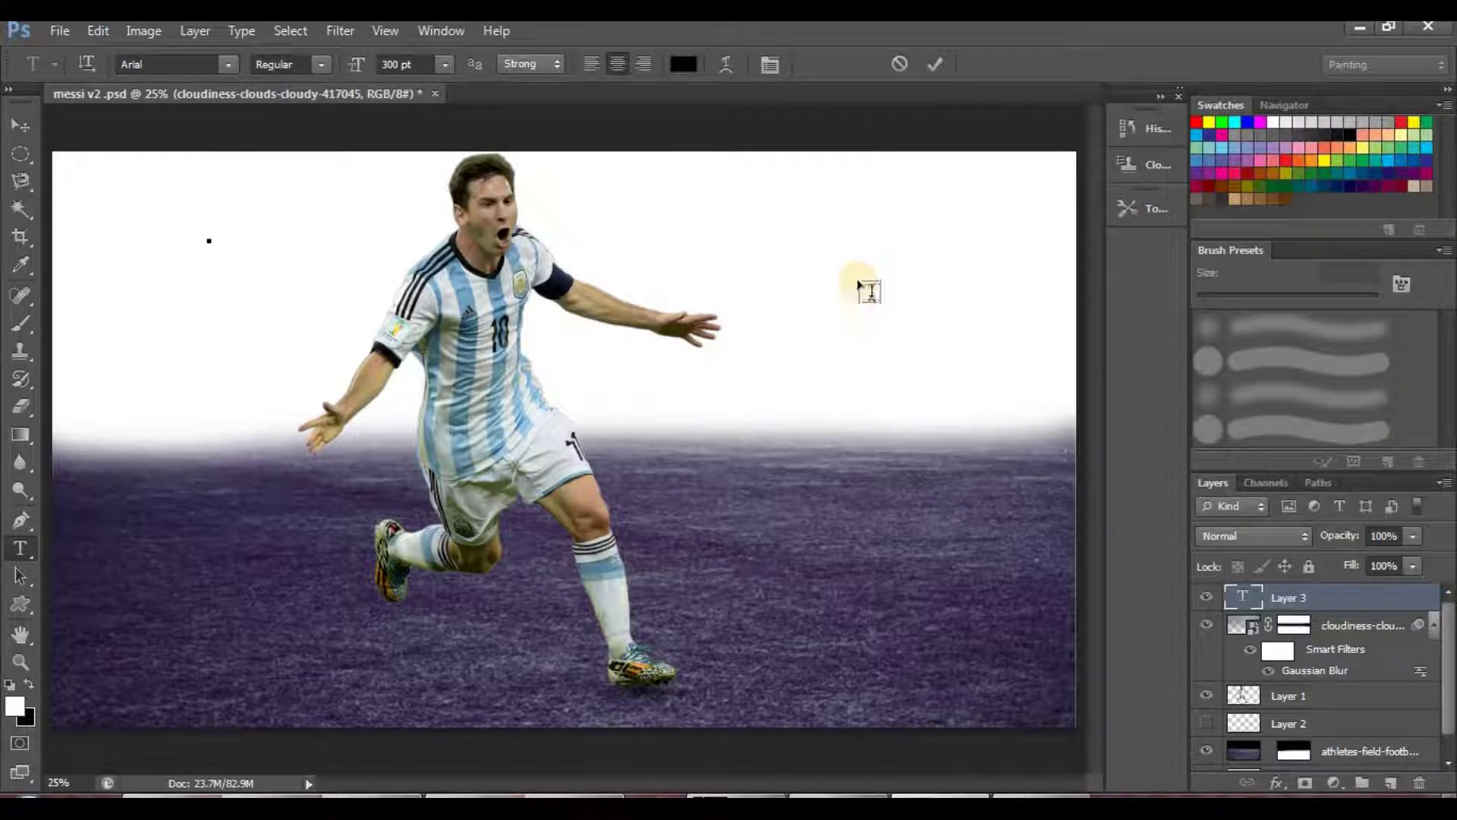
# Enter the caption ONE MAN ARMY in the text layer, with each word on its own line
pyautogui.write('O')
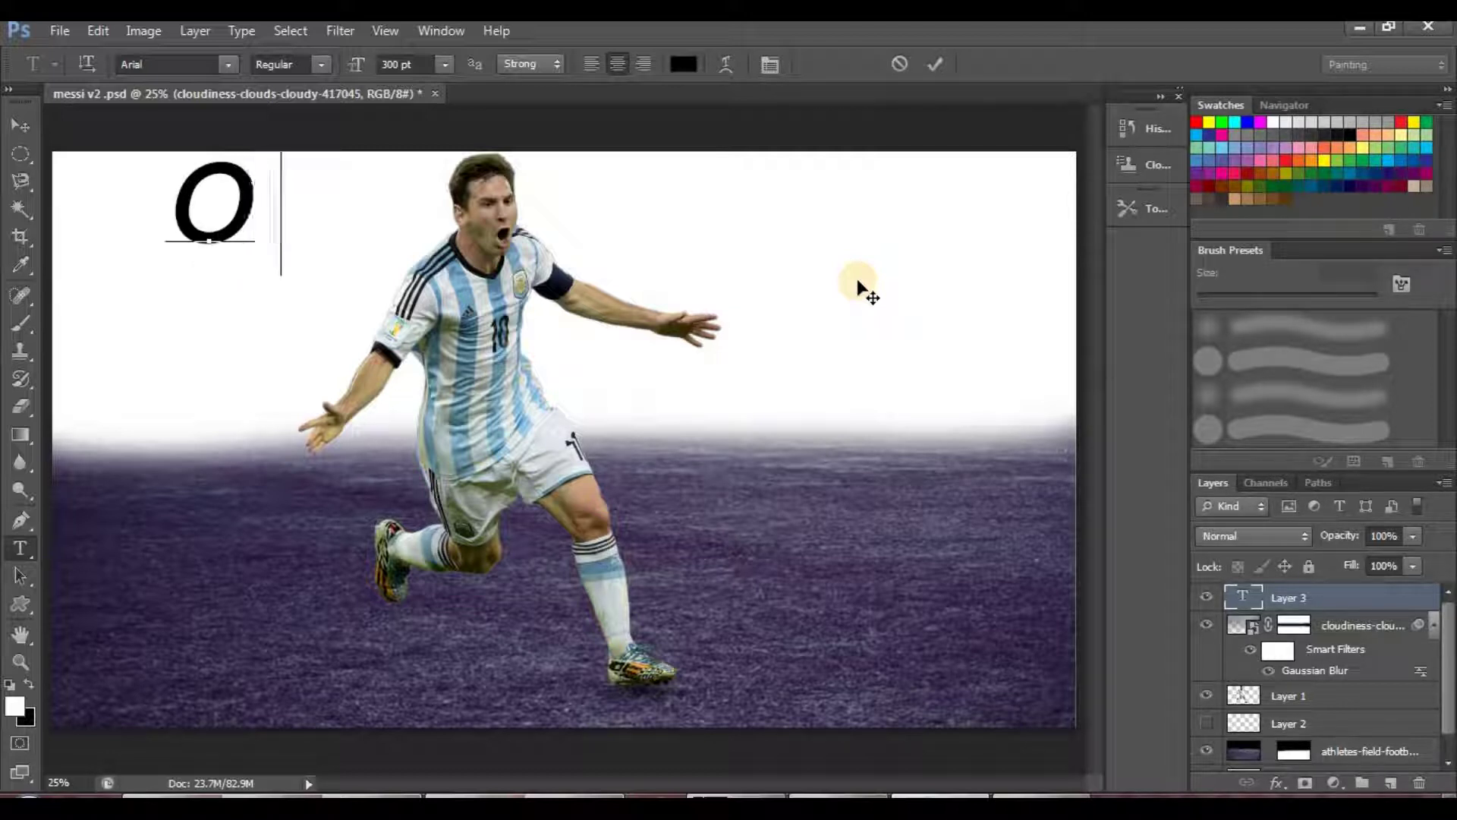
pyautogui.write('NE')
pyautogui.press('BackSpace')
pyautogui.press('BackSpace')
pyautogui.write('NE')
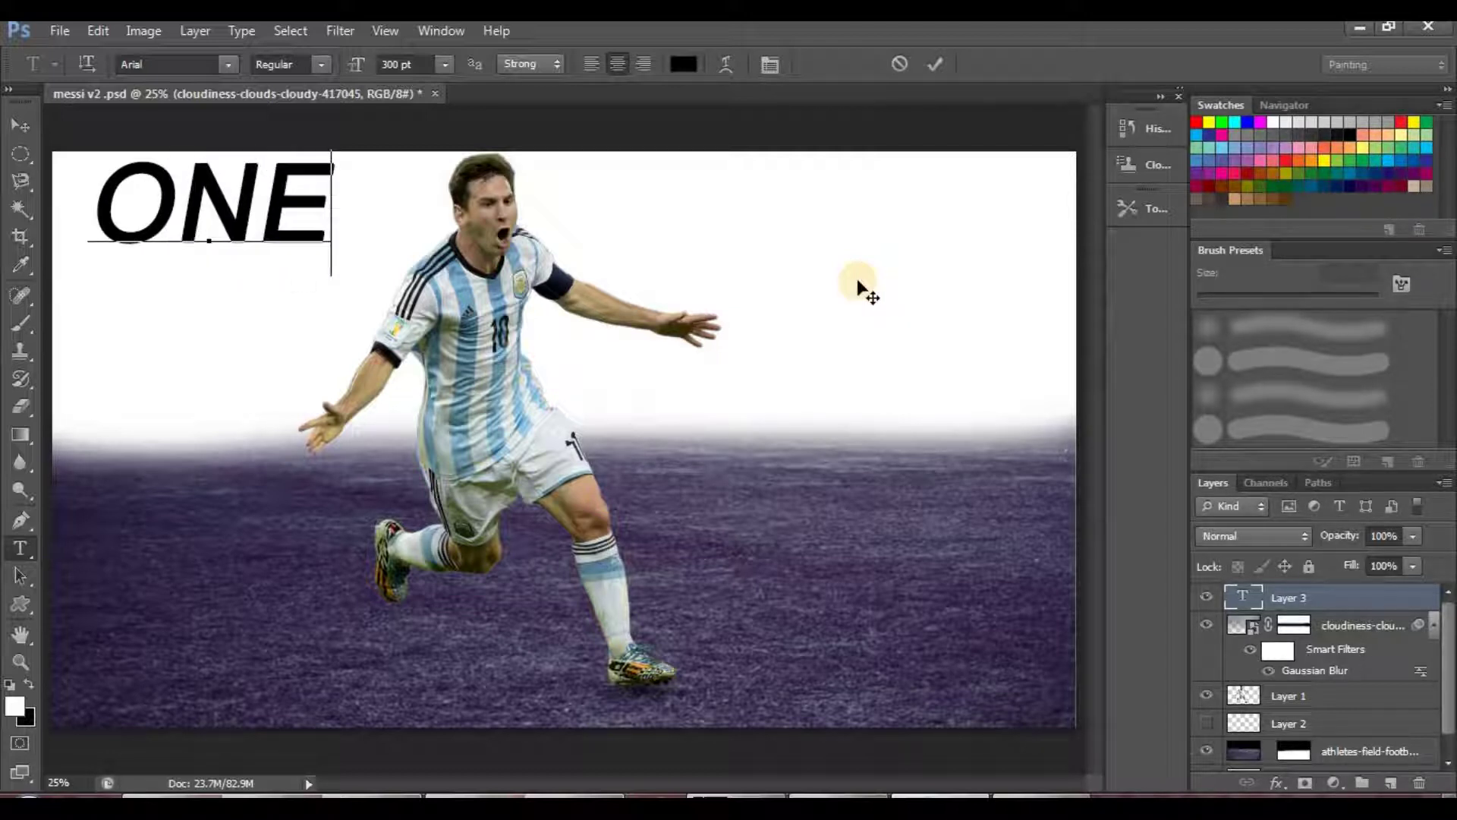
pyautogui.press('Return')
pyautogui.write('MAN')
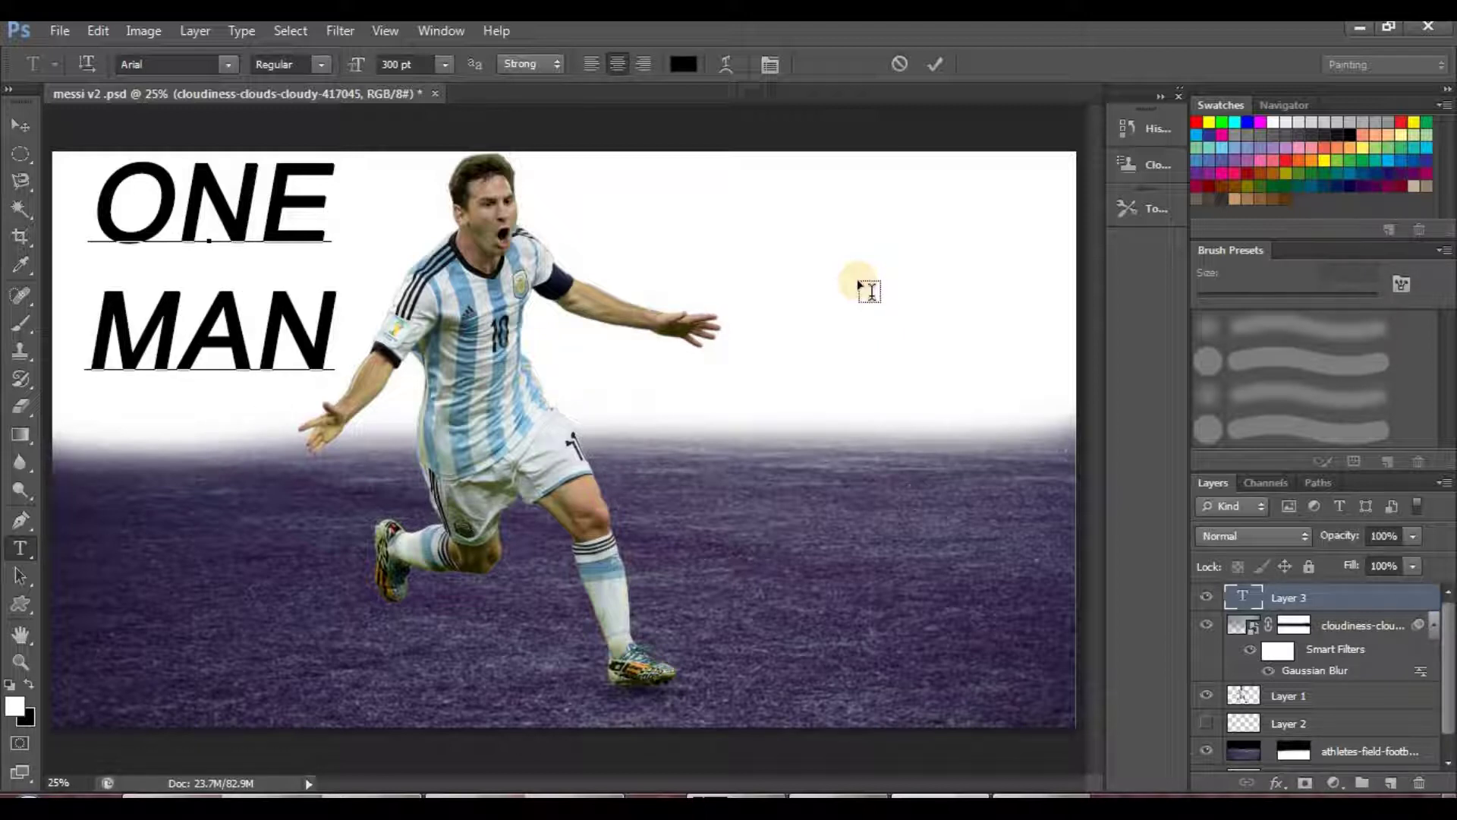
pyautogui.press('Return')
pyautogui.write('ARMY')
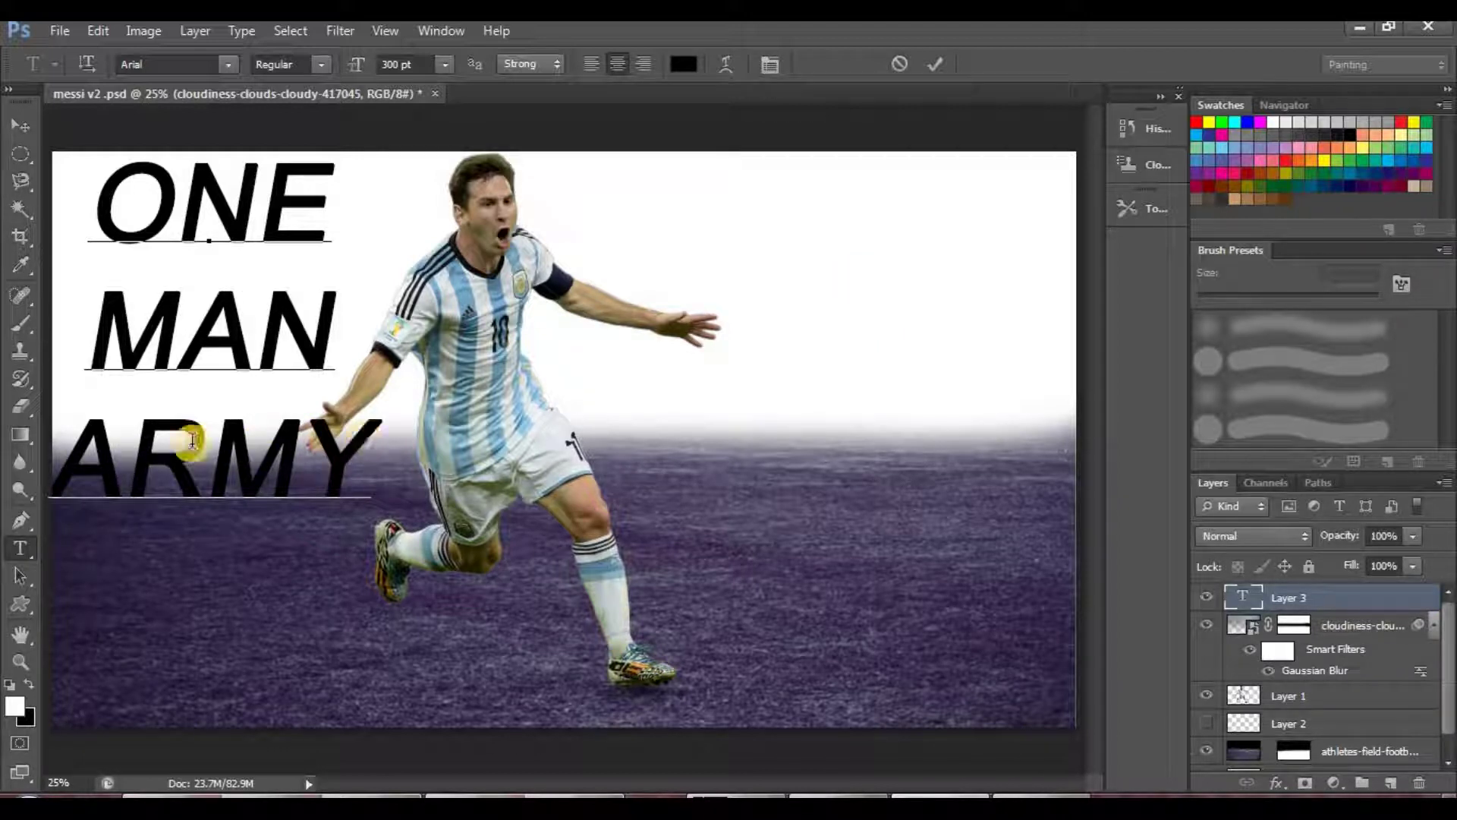
# Indent the MAN and ARMY lines with leading spaces into a staggered layout, and move the caption over the player
pyautogui.click(87, 453)
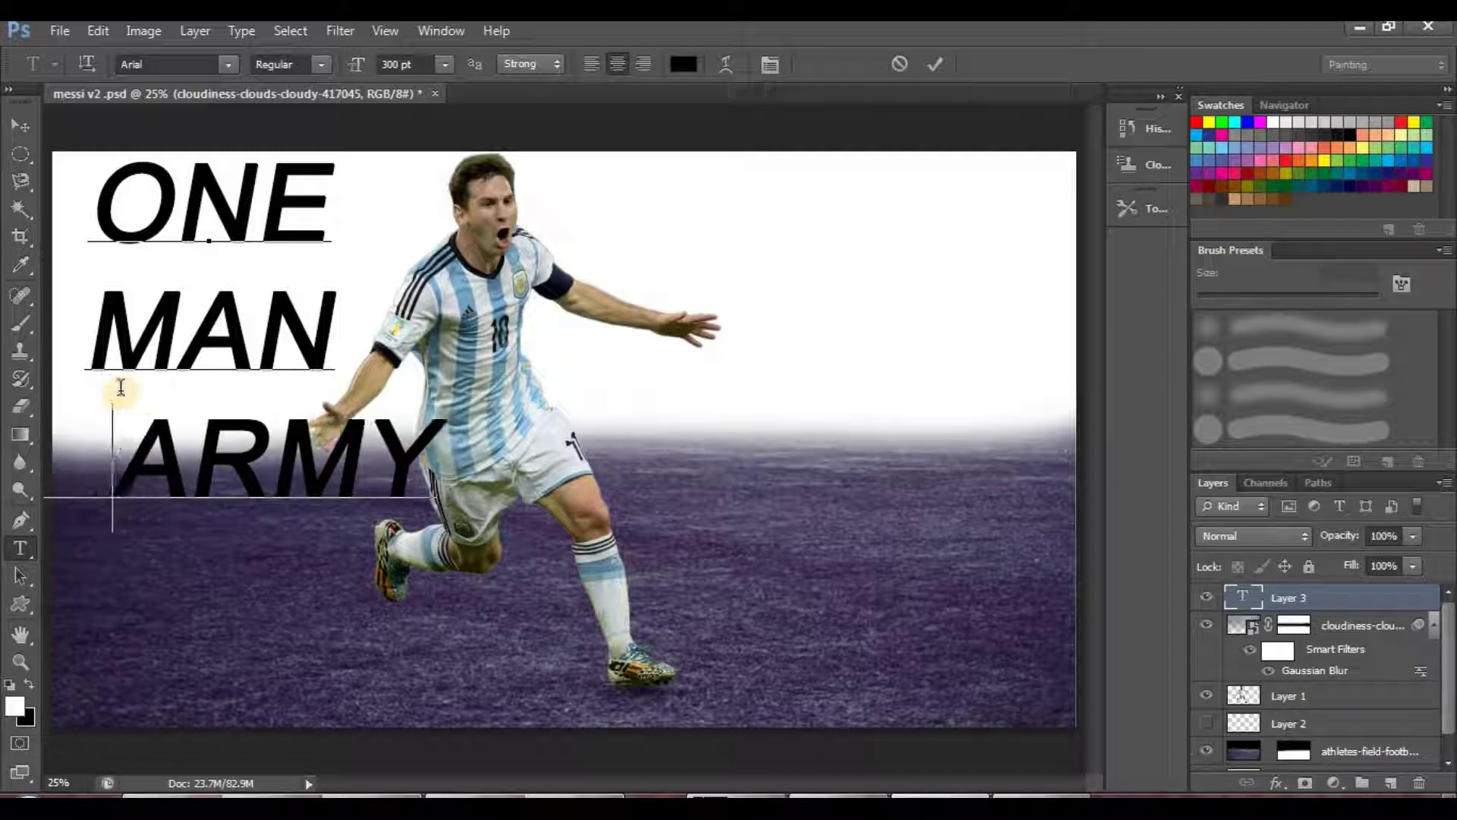
pyautogui.click(90, 324)
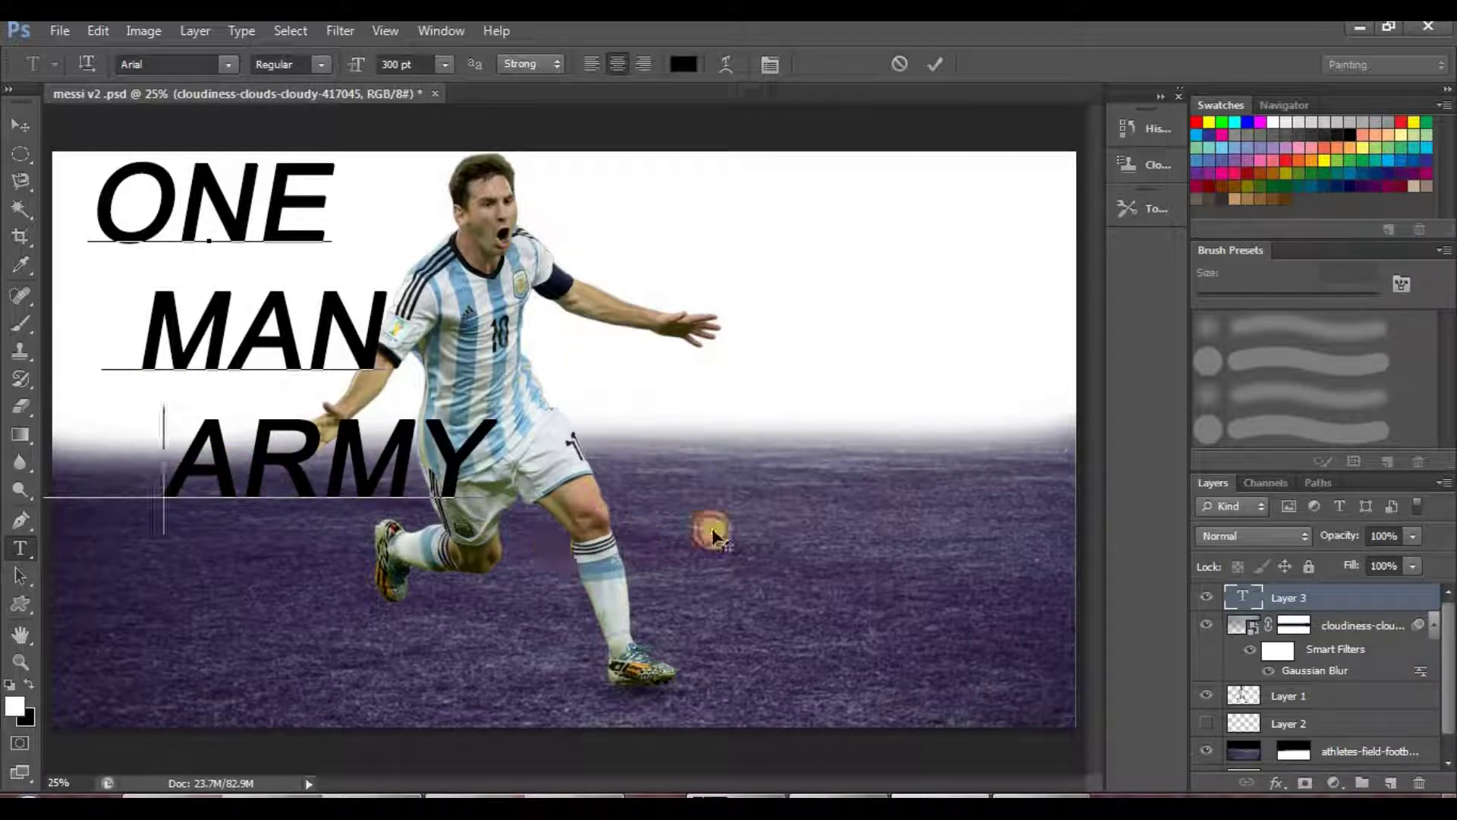
pyautogui.moveTo(711, 535); pyautogui.dragTo(804, 544)
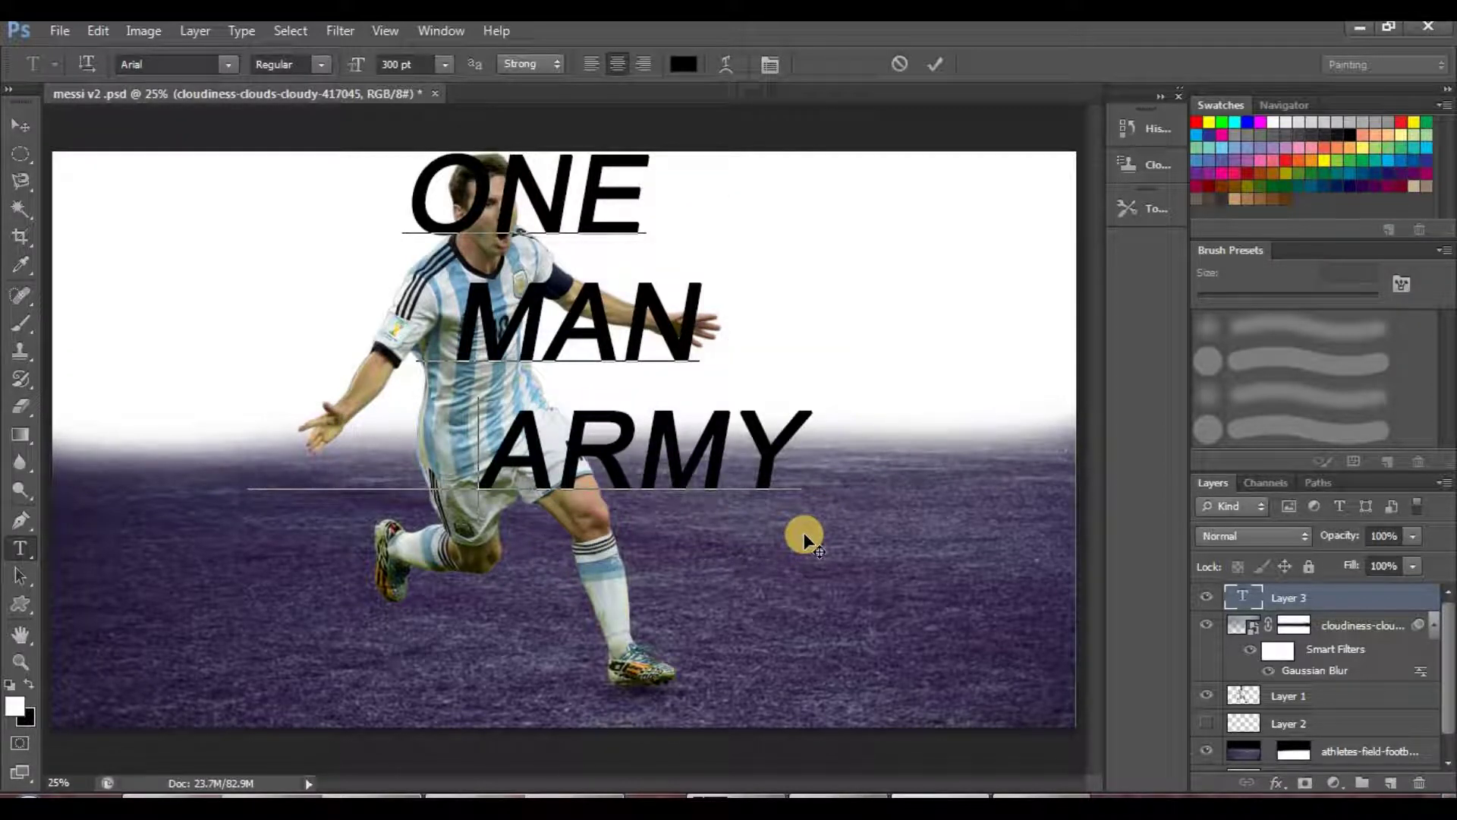
# Set the whole ONE MAN ARMY caption to Arial Bold at 250 pt
pyautogui.moveTo(504, 393); pyautogui.dragTo(431, 221)
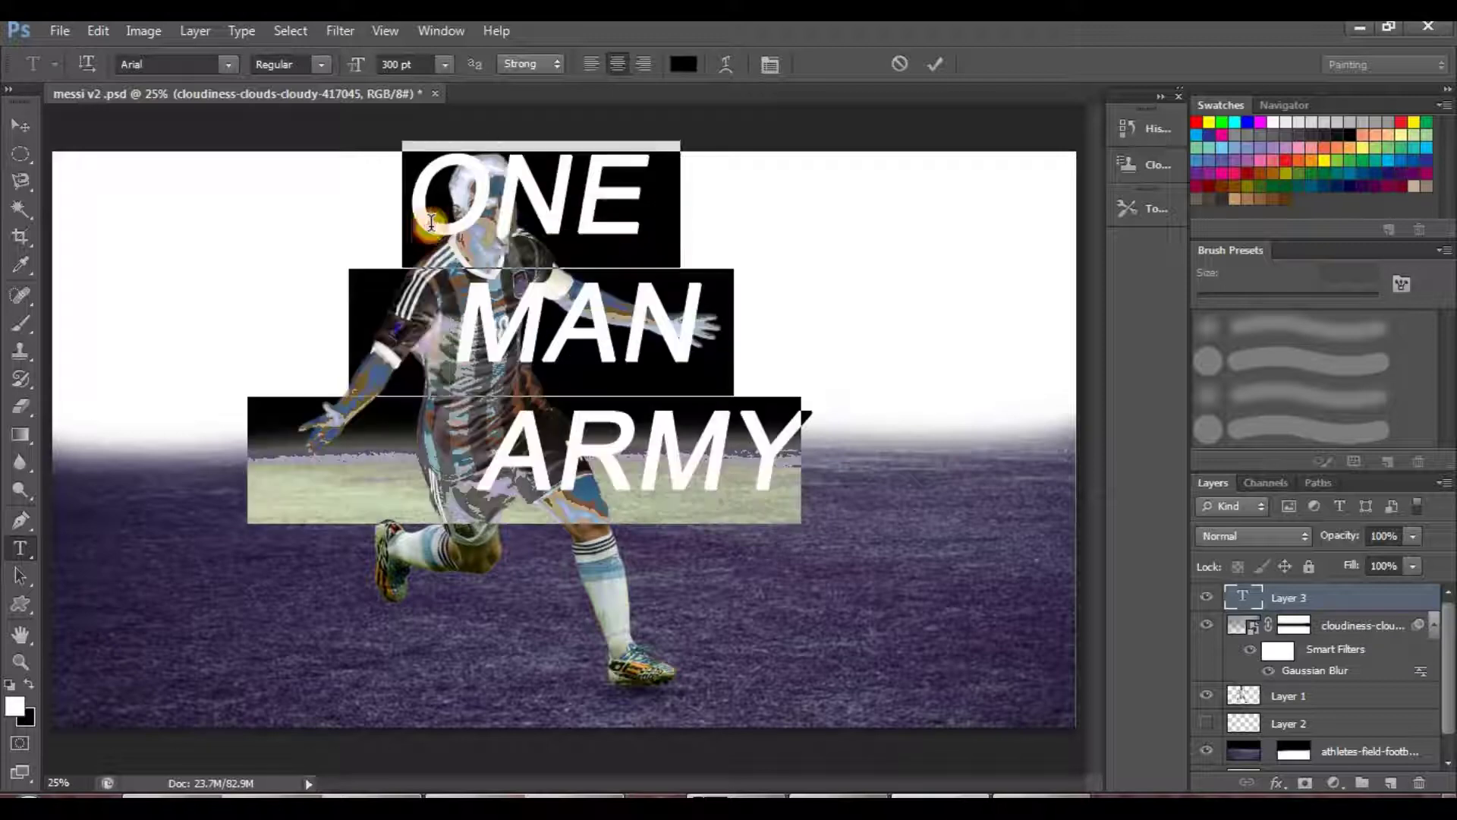
pyautogui.click(328, 64)
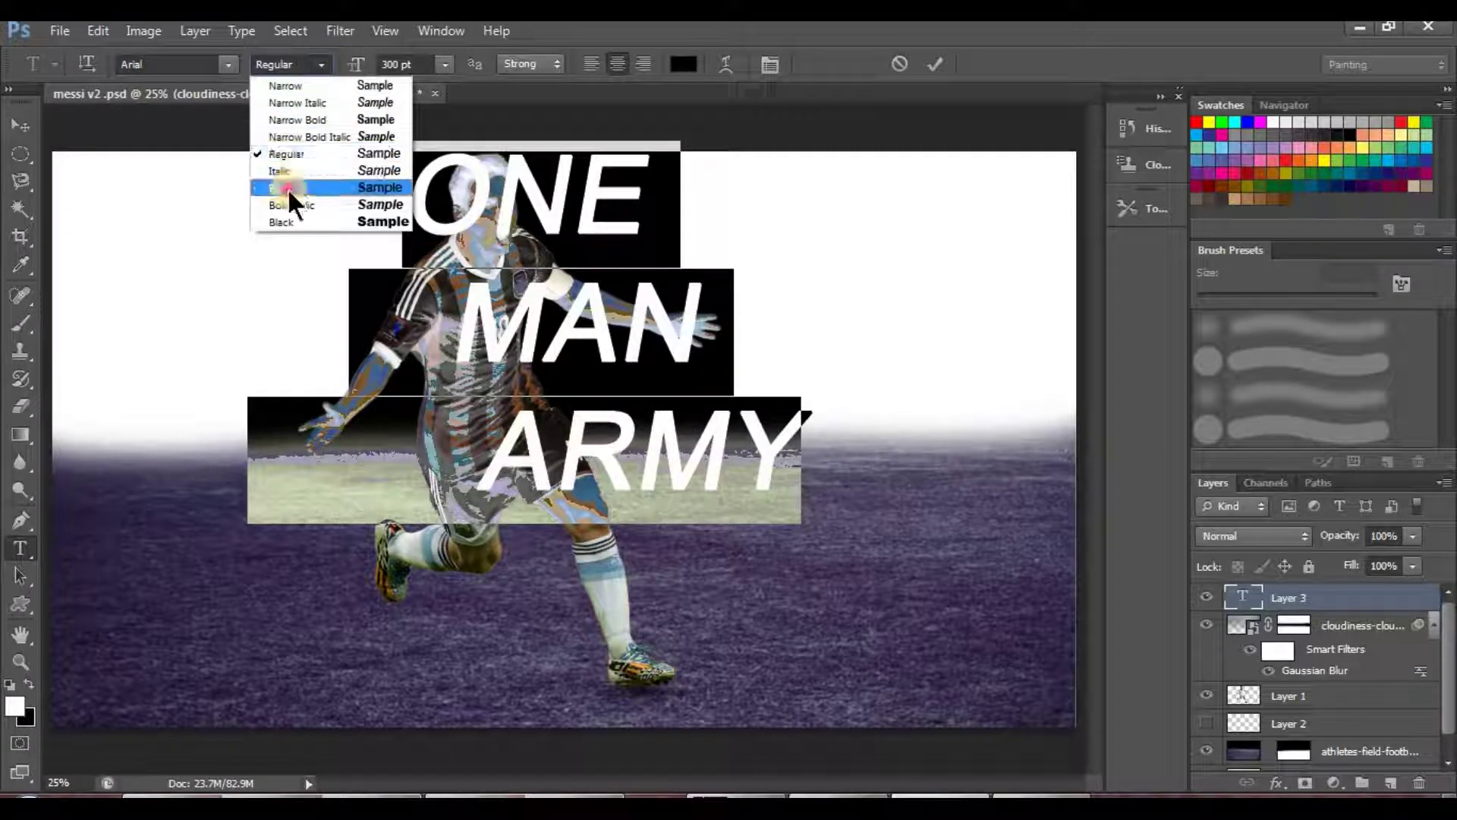
pyautogui.click(287, 188)
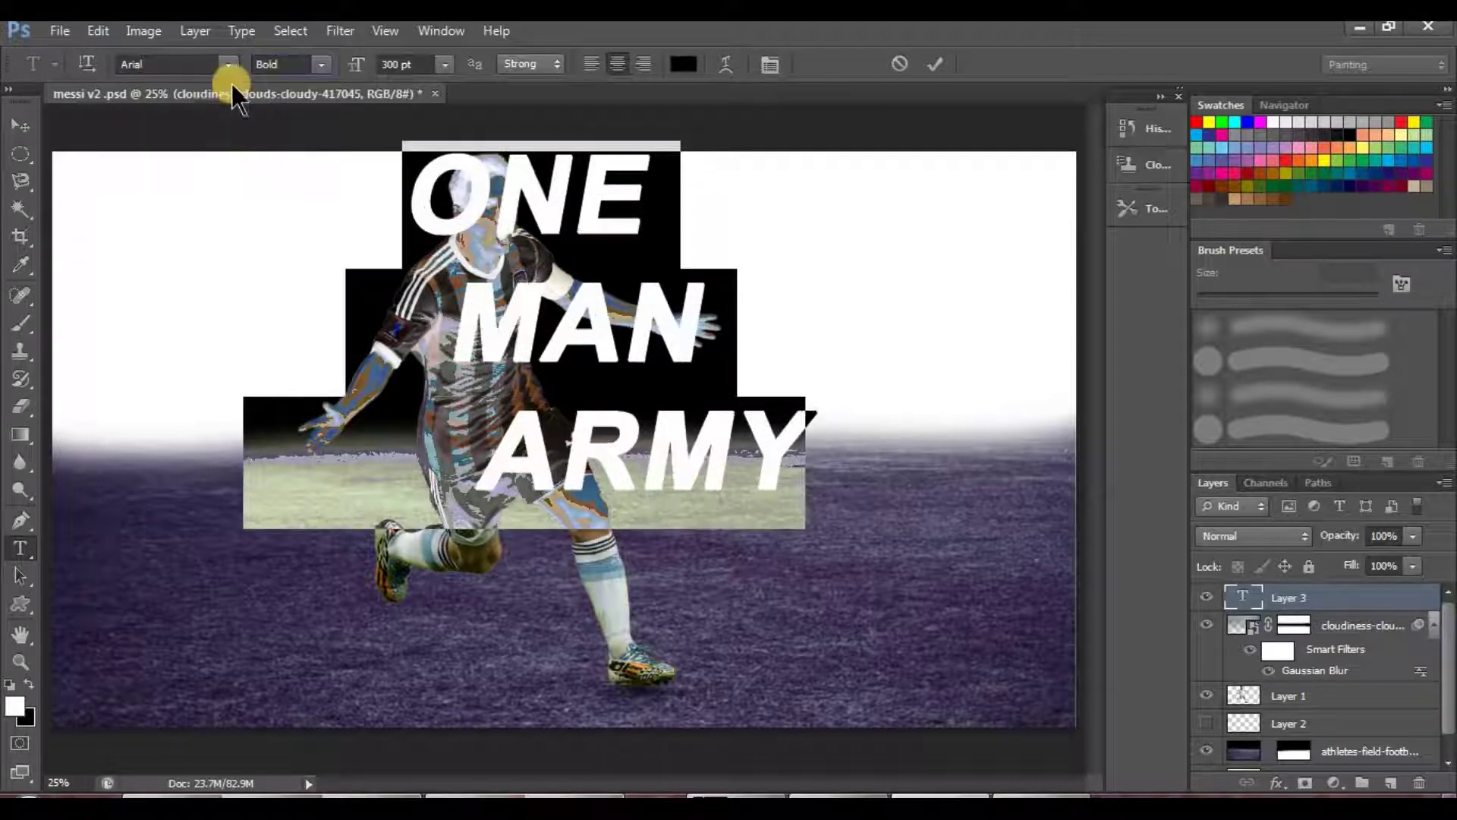
pyautogui.click(446, 63)
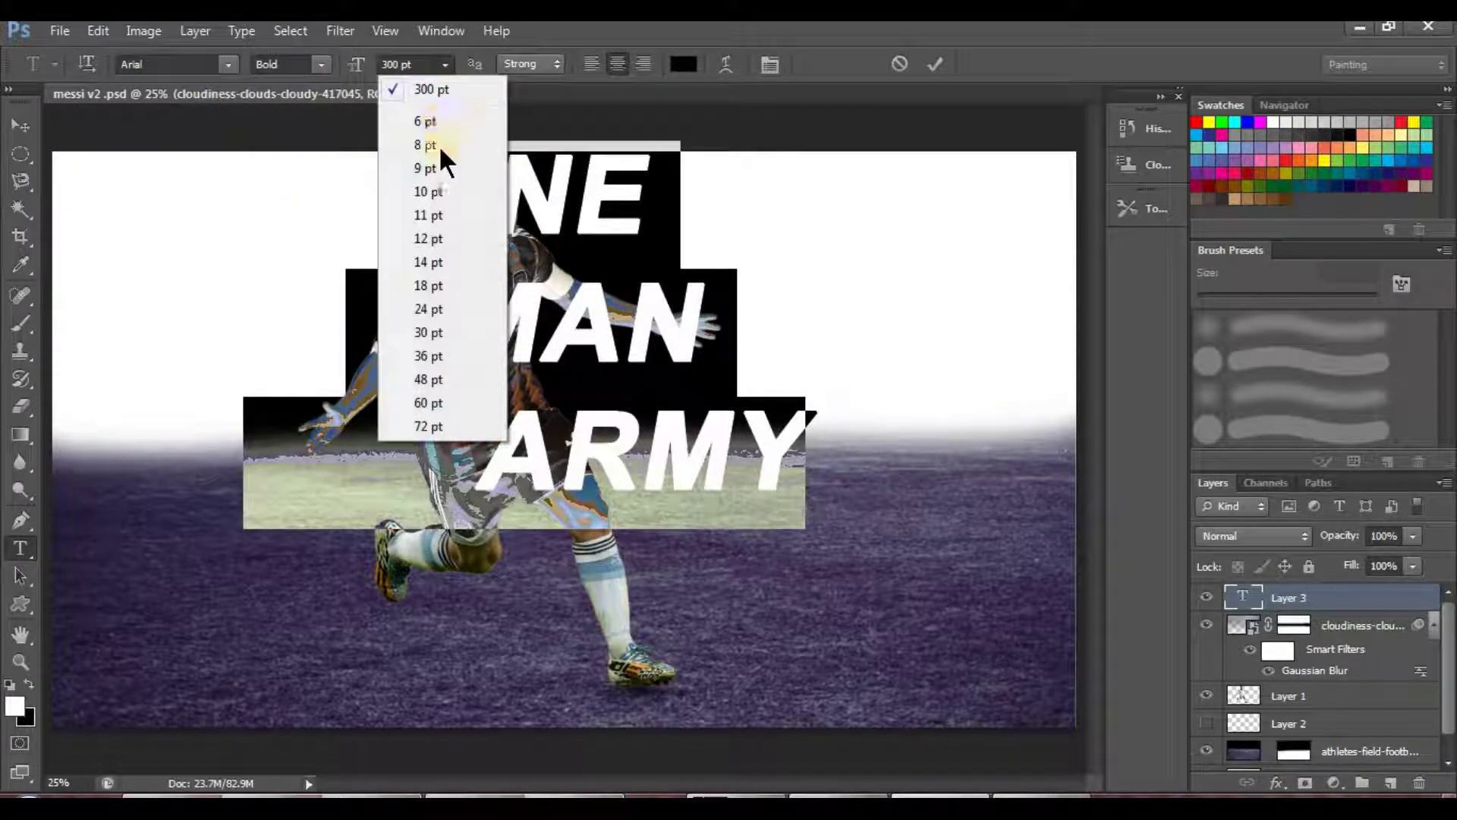
pyautogui.click(398, 63)
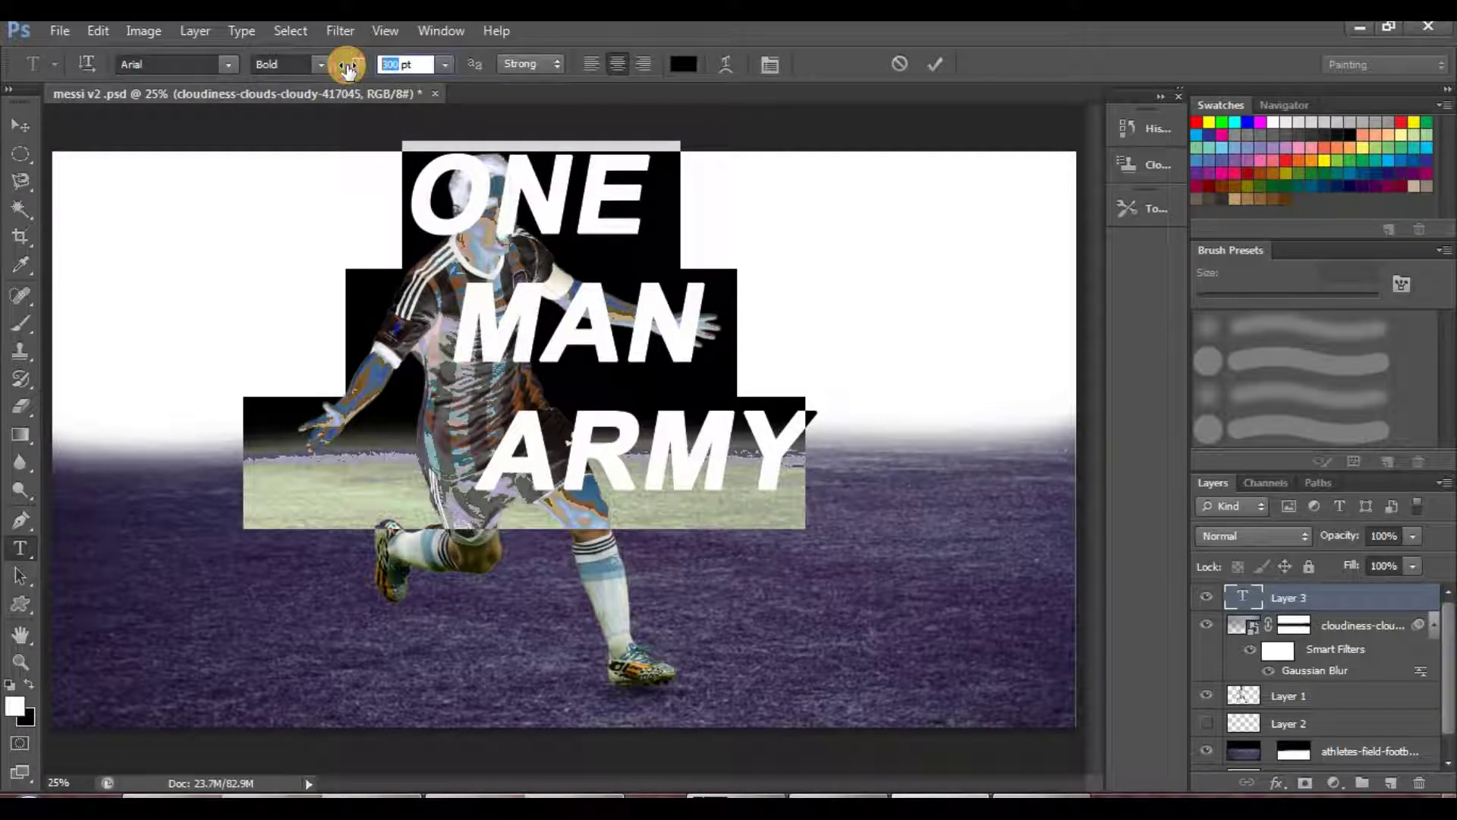
pyautogui.write('250')
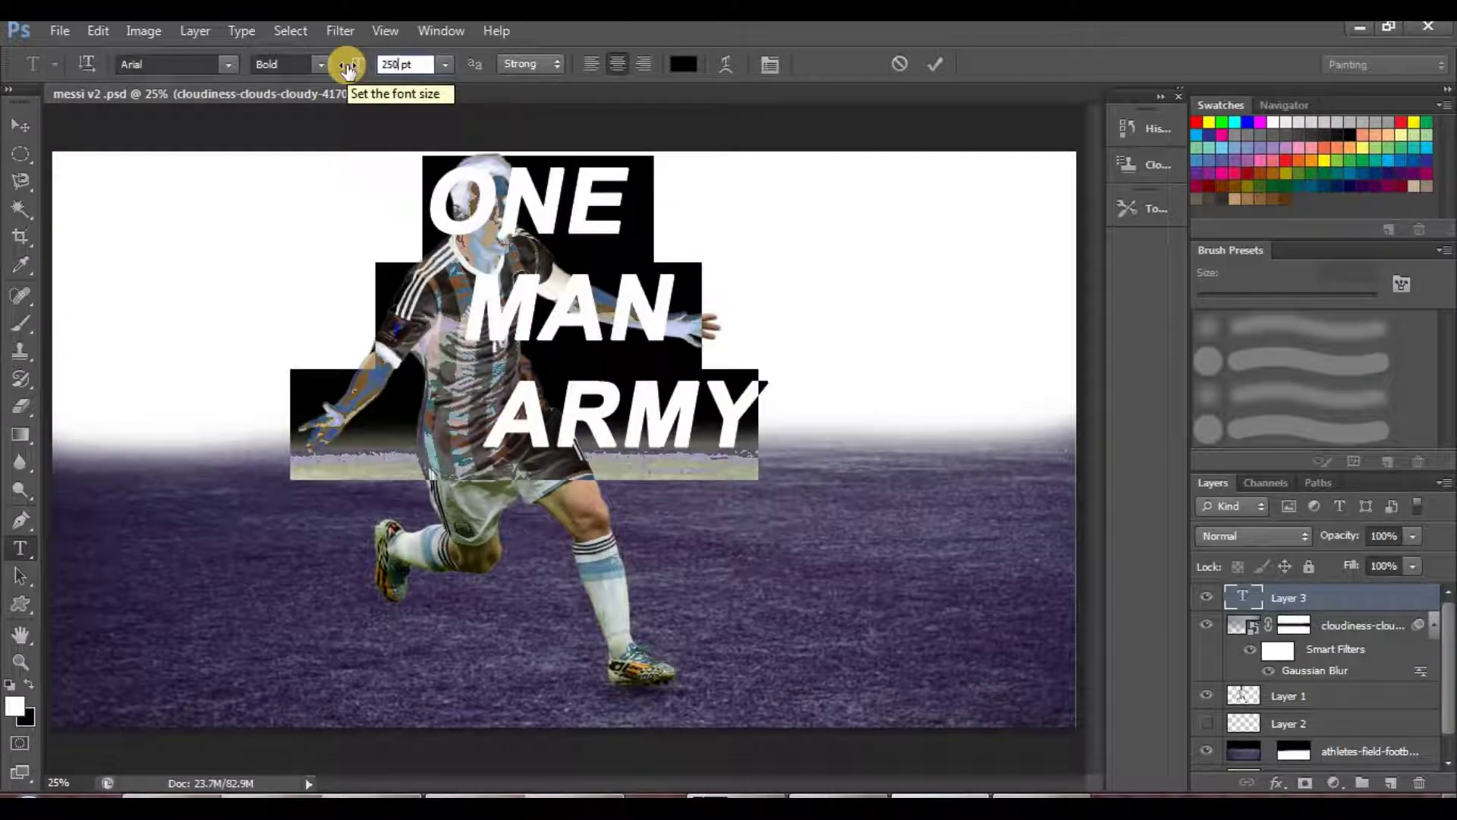
# Rotate the caption slightly counter-clockwise so it slopes upward, and place its layer directly below Layer 1, behind the player
pyautogui.click(741, 413)
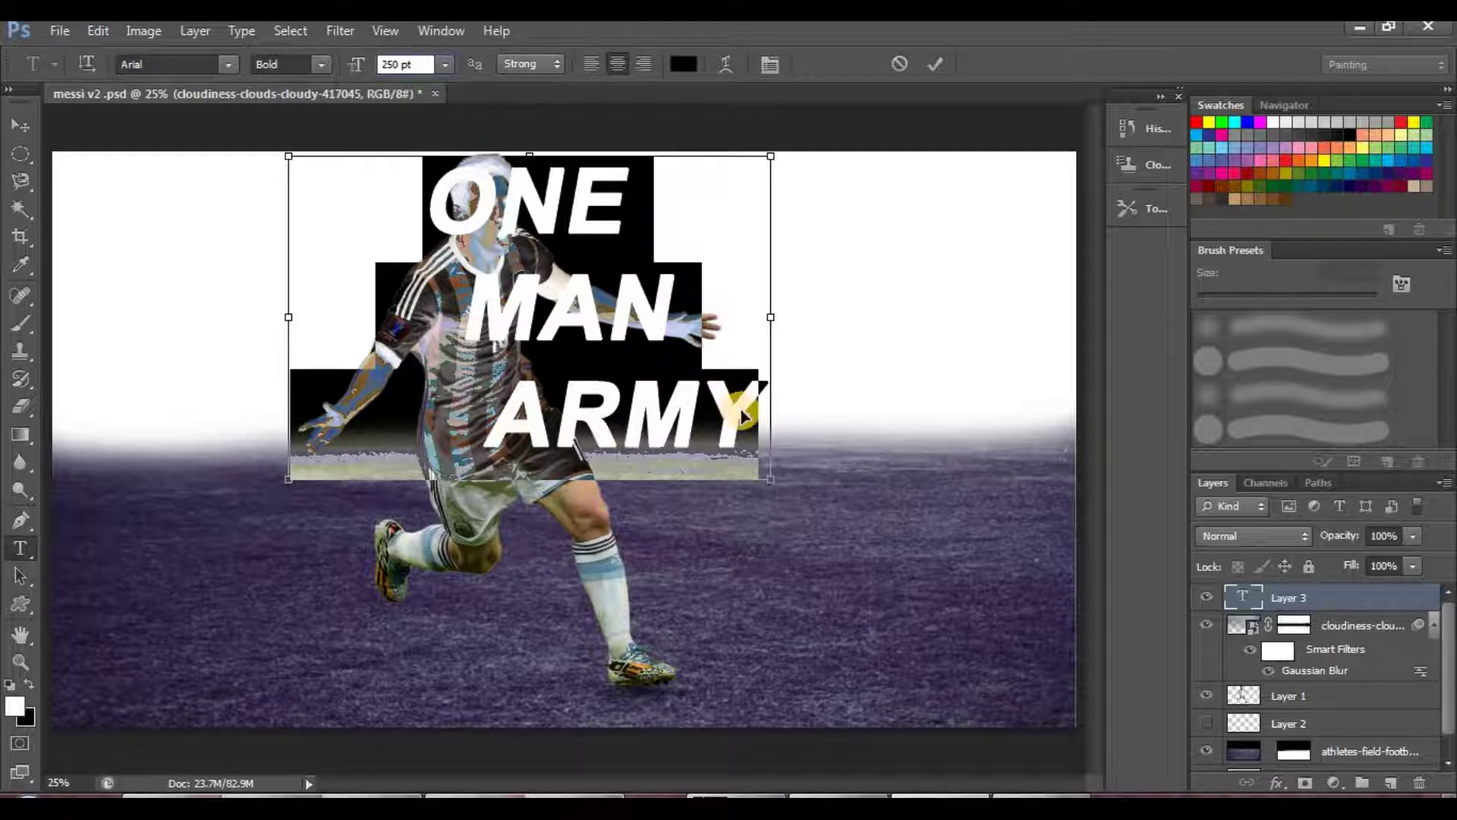
pyautogui.moveTo(795, 482); pyautogui.dragTo(813, 440)
pyautogui.press('Return')
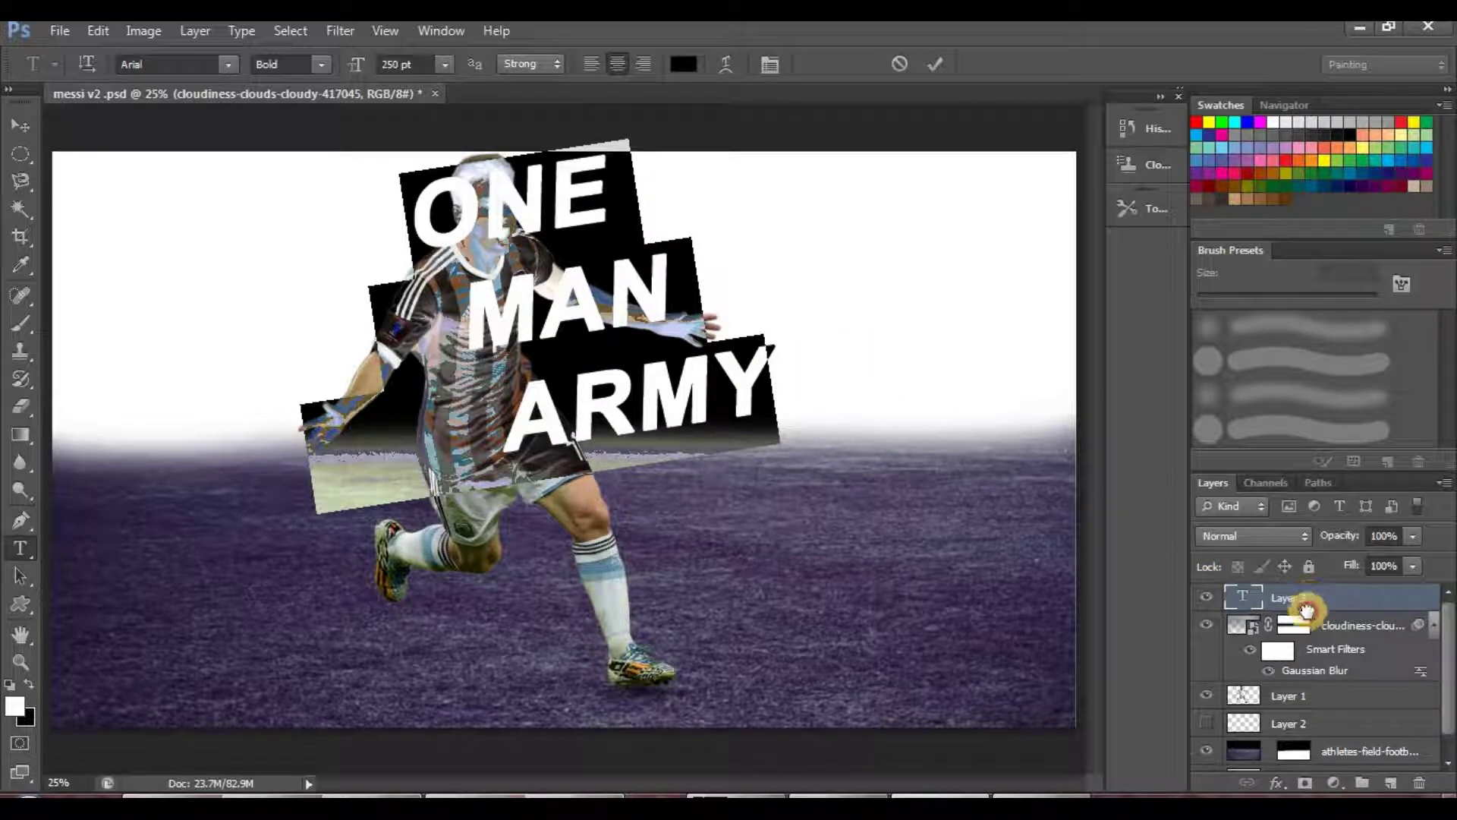
pyautogui.moveTo(1305, 609); pyautogui.dragTo(1284, 703)
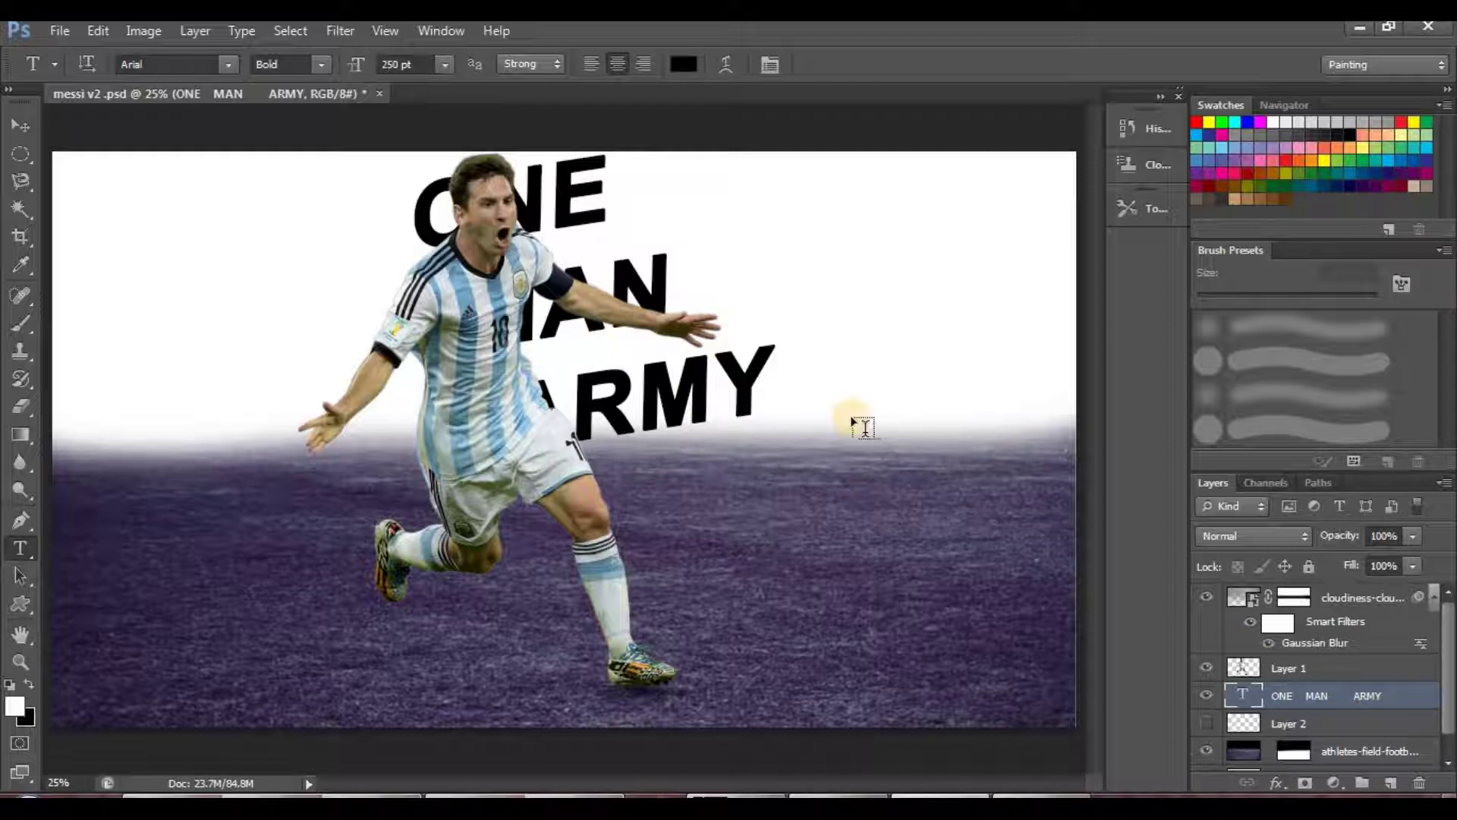
# Move the ONE MAN ARMY caption into the sky to the left of the player's head
pyautogui.click(730, 386)
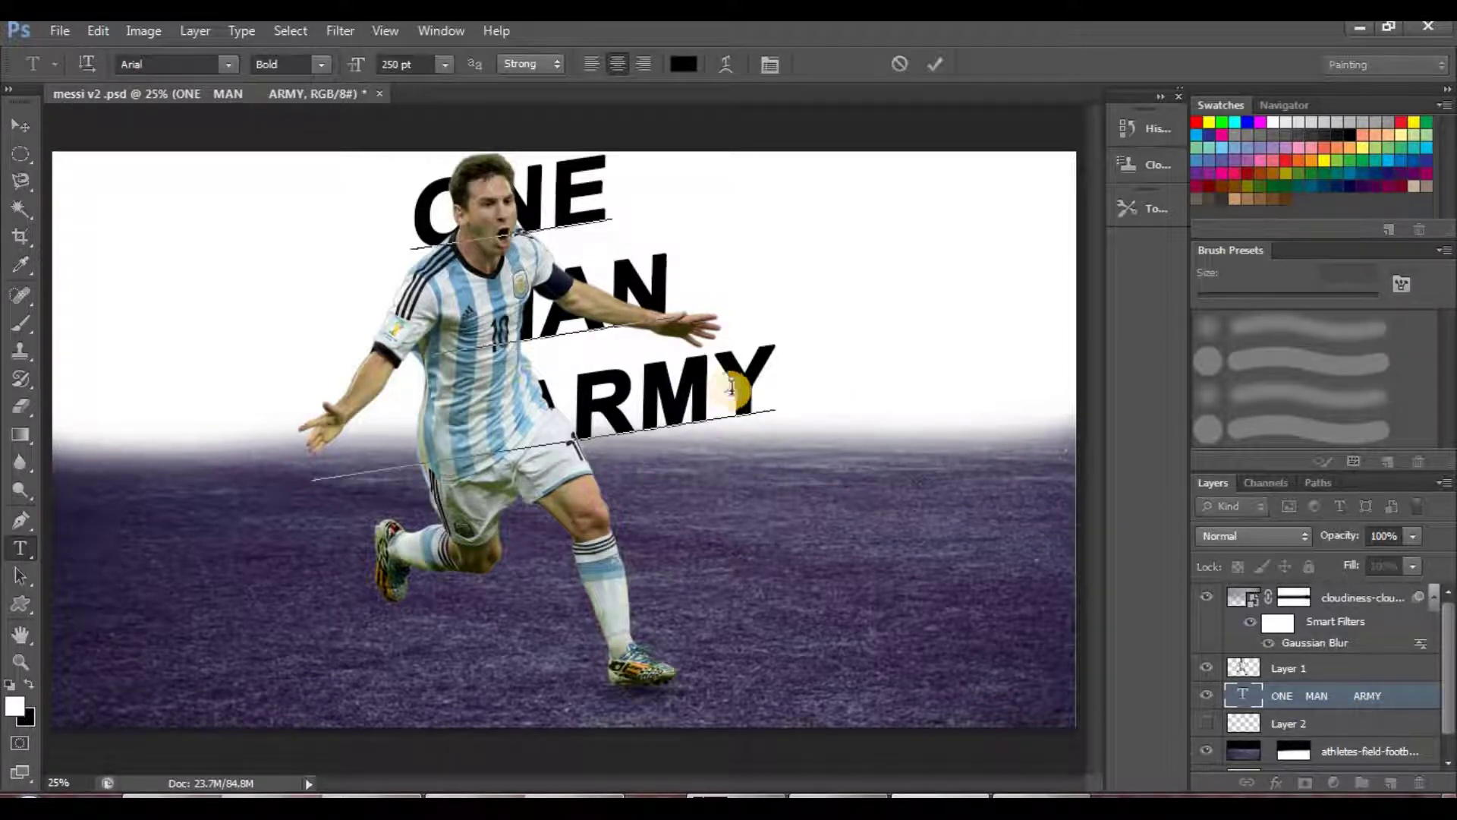
pyautogui.moveTo(858, 466)
pyautogui.mouseDown()
pyautogui.moveTo(911, 462)
pyautogui.moveTo(863, 478)
pyautogui.moveTo(853, 455)
pyautogui.mouseUp()
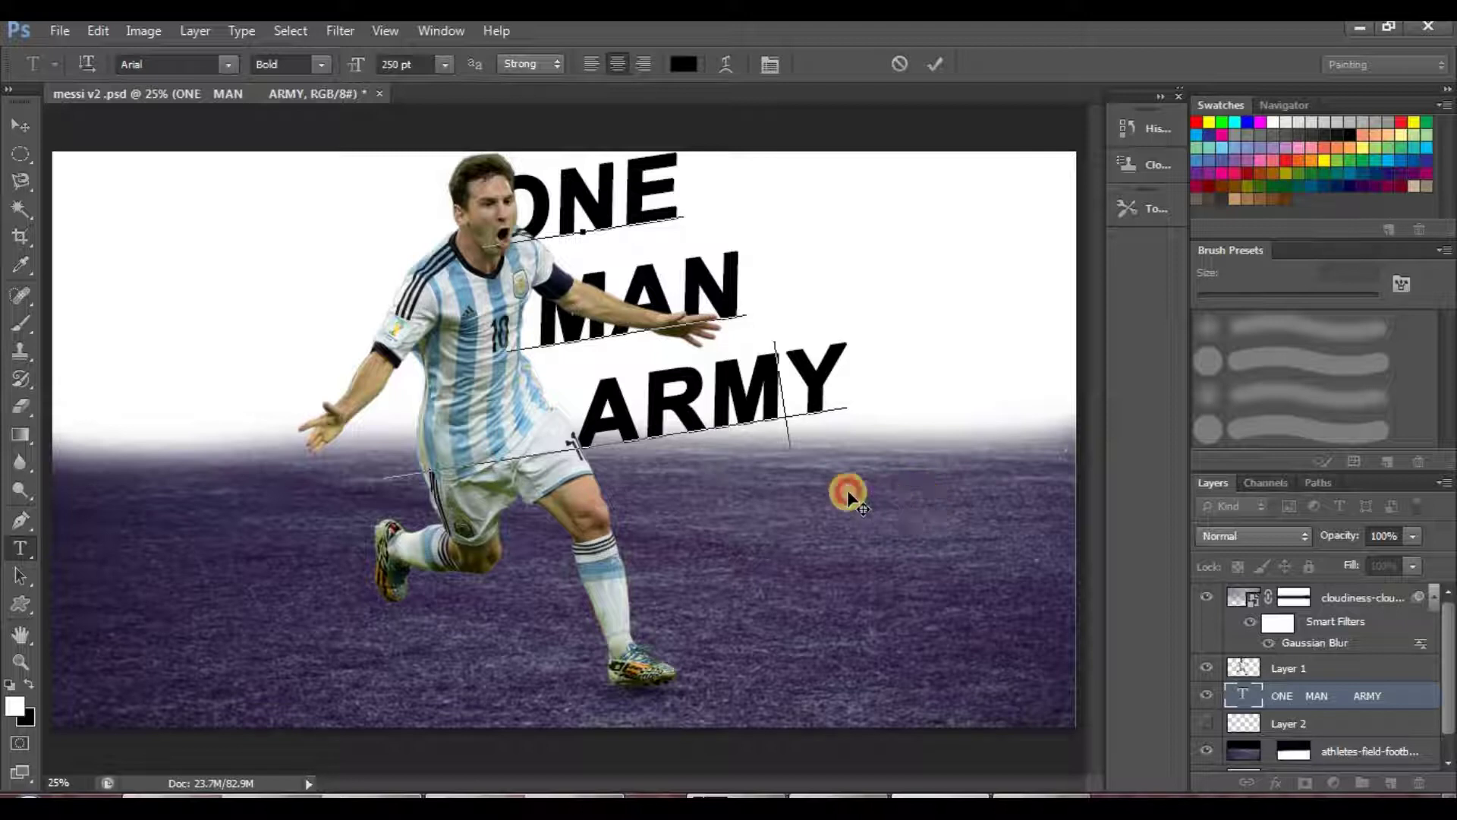
pyautogui.moveTo(847, 489)
pyautogui.mouseDown()
pyautogui.moveTo(628, 439)
pyautogui.moveTo(576, 498)
pyautogui.moveTo(494, 493)
pyautogui.moveTo(490, 506)
pyautogui.moveTo(536, 510)
pyautogui.mouseUp()
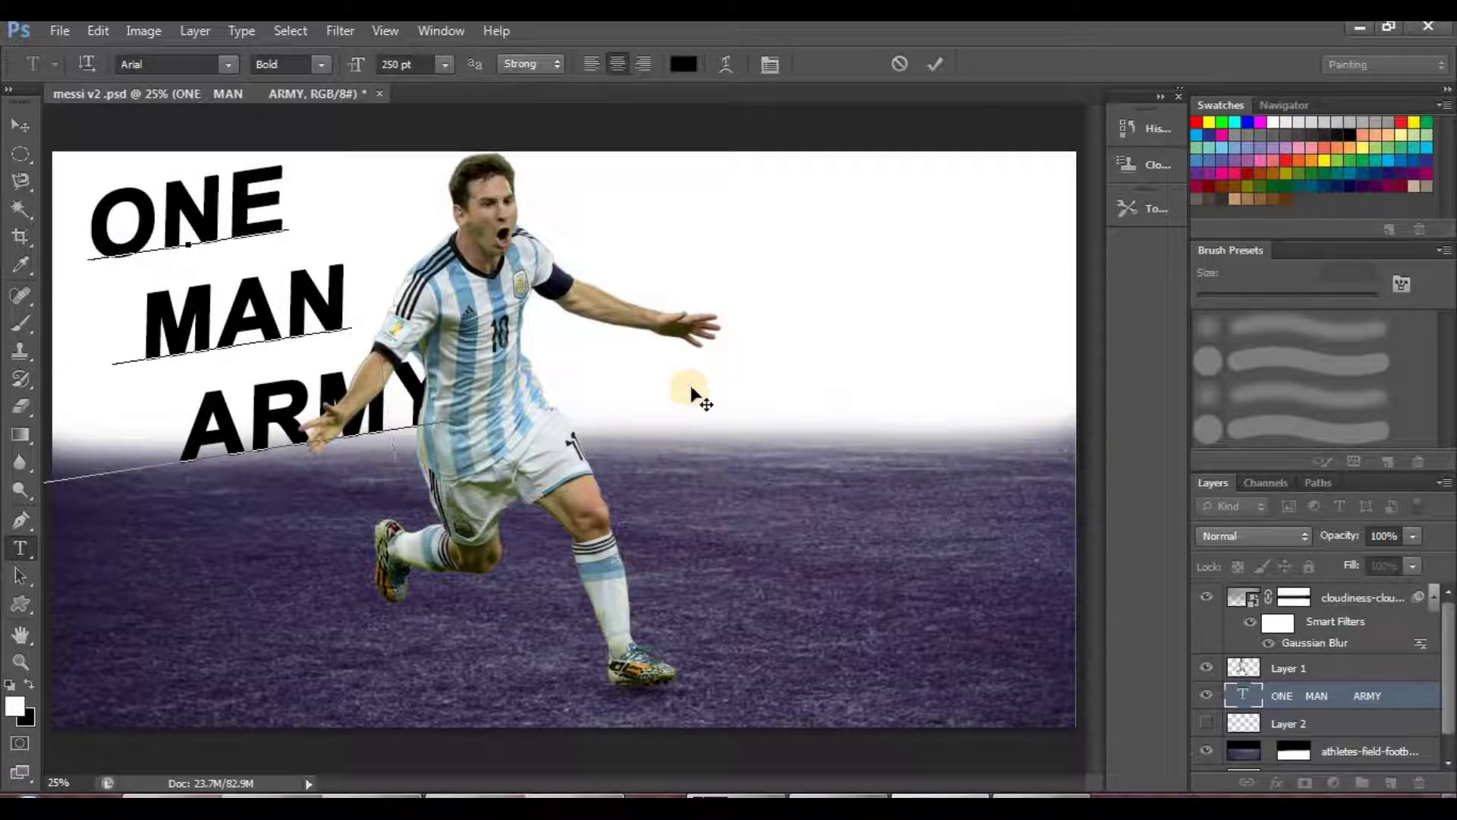
pyautogui.click(934, 72)
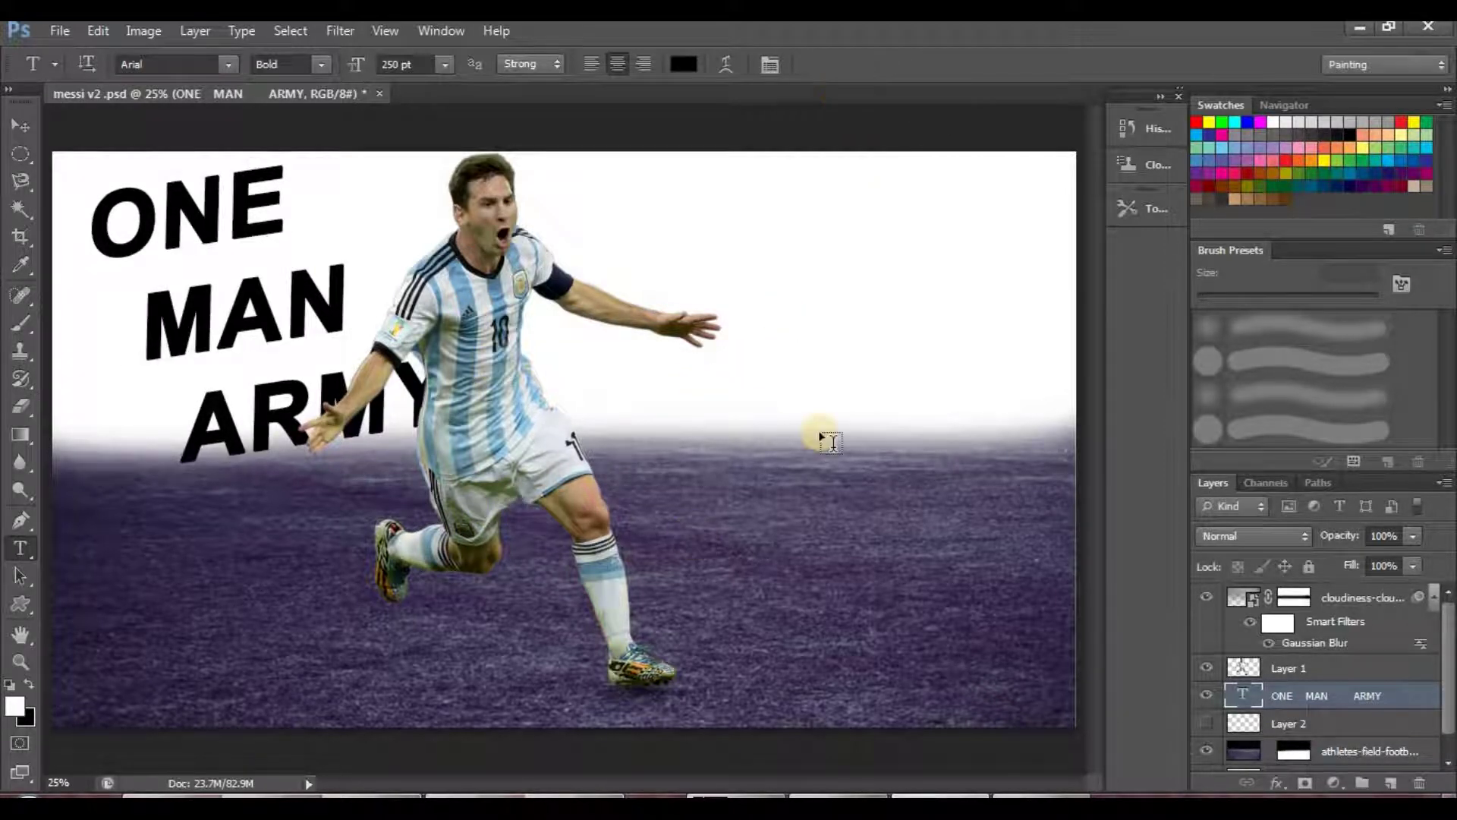
# Scale the caption down to about 219 pt and position it in the sky above the player's outstretched left-side arm
pyautogui.click(404, 365)
pyautogui.press('ctrl')
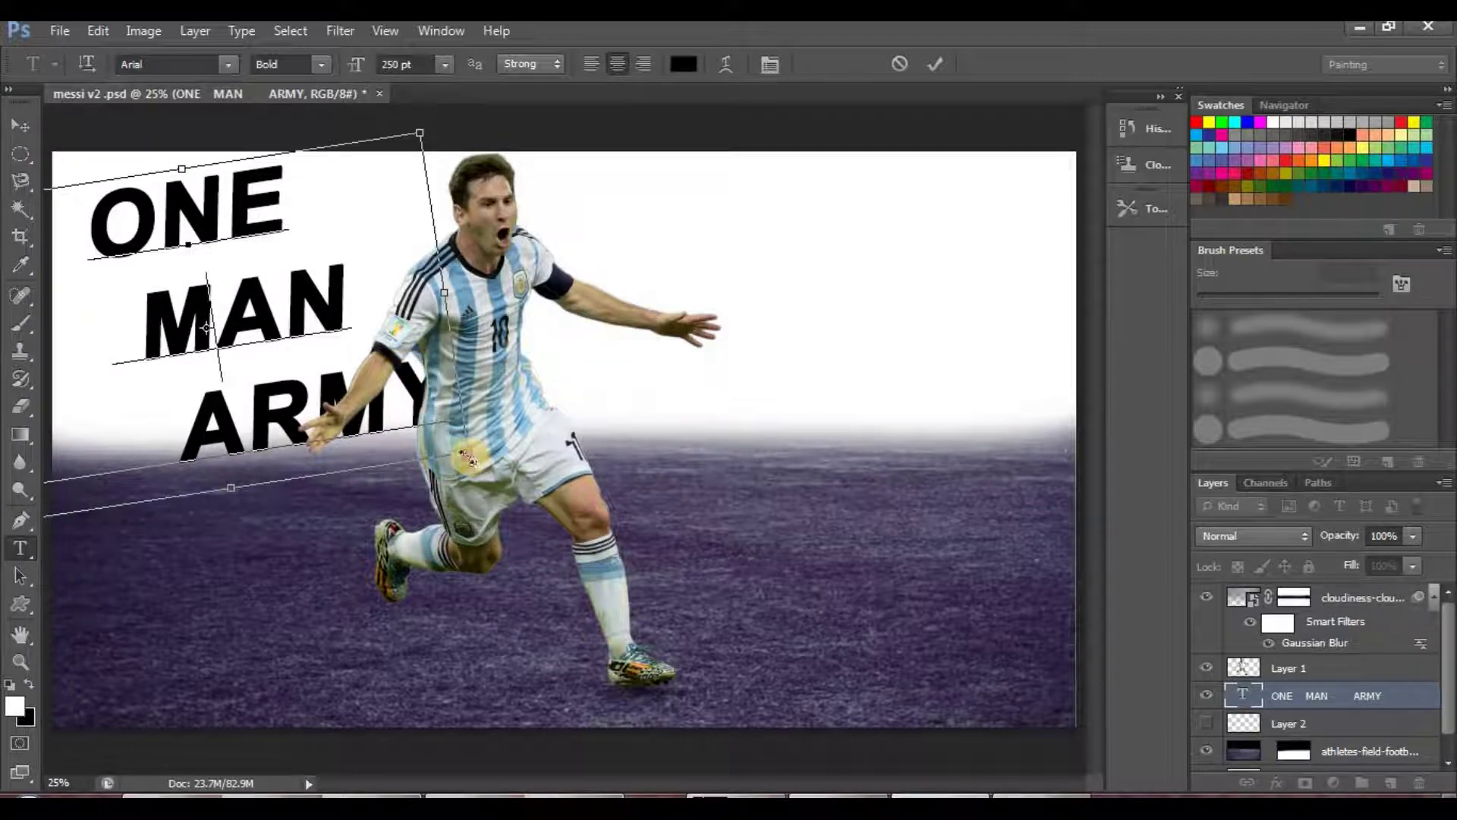
pyautogui.moveTo(467, 455); pyautogui.dragTo(386, 390)
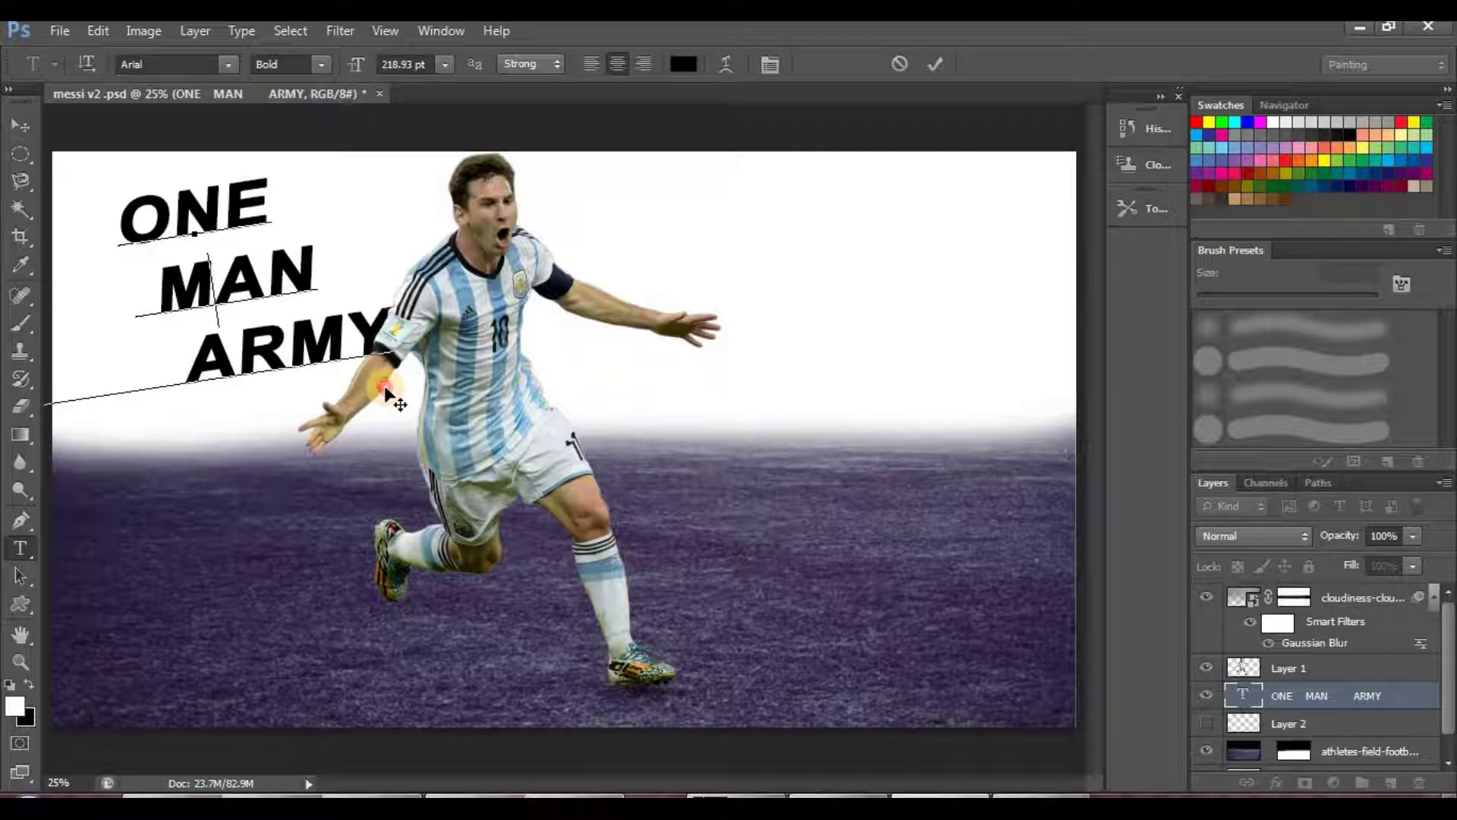
pyautogui.click(936, 62)
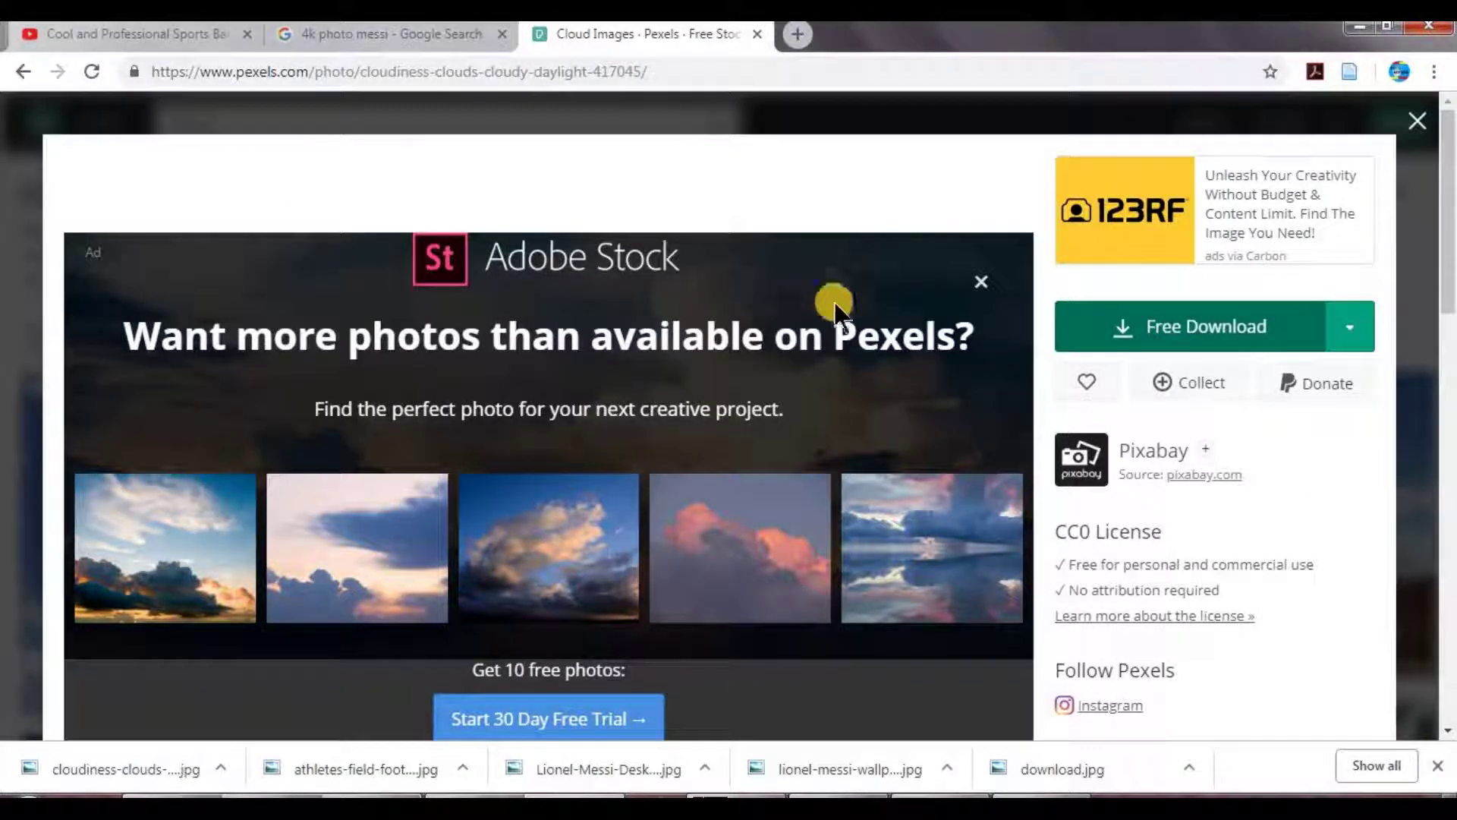
# Switch to Pexels in the browser, close the open cloud photo and search for "fire particals"
pyautogui.click(1417, 121)
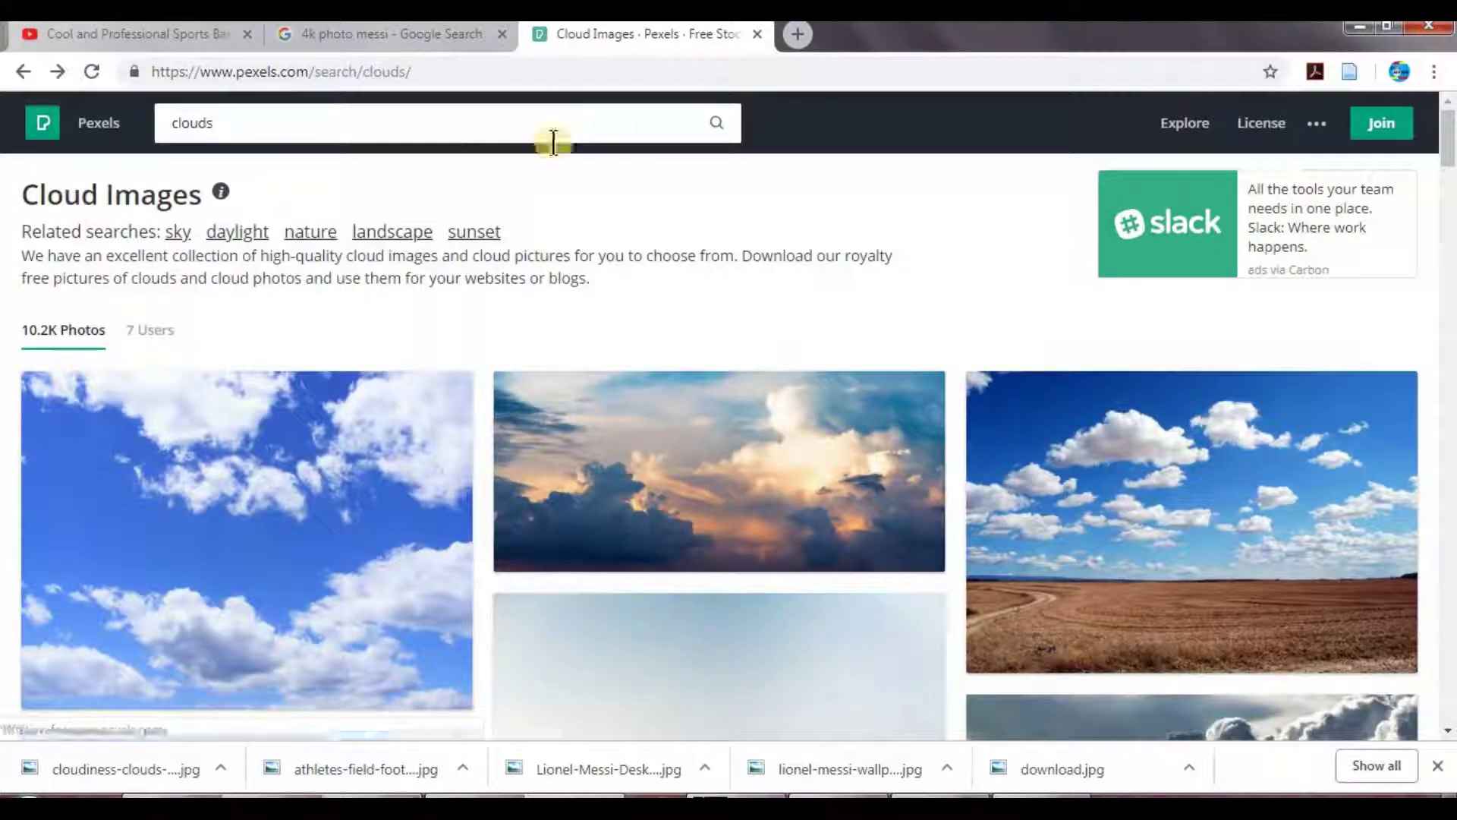
pyautogui.moveTo(260, 121); pyautogui.dragTo(16, 125)
pyautogui.write('f')
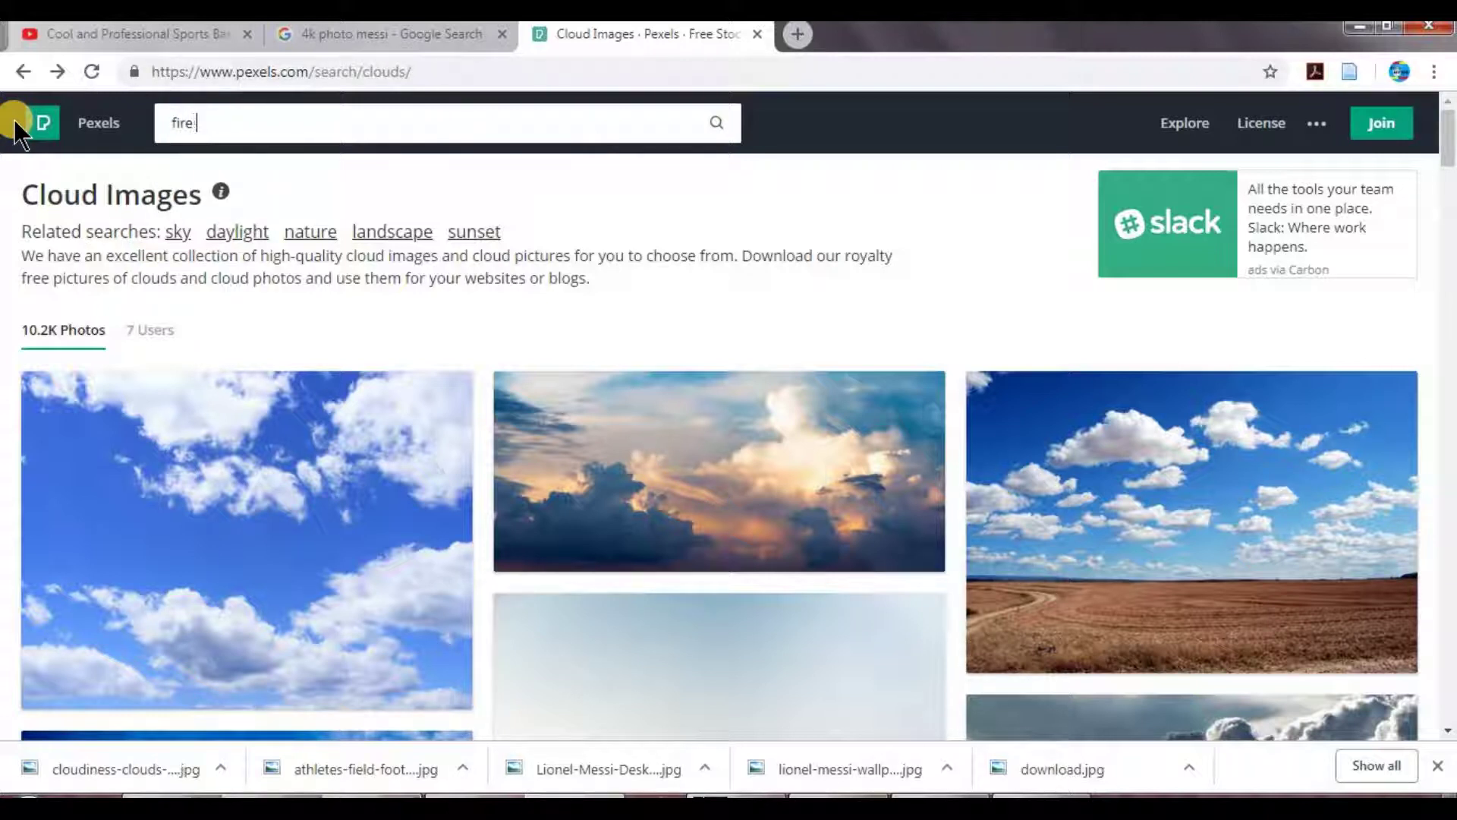
pyautogui.write('ire particals')
pyautogui.press('Return')
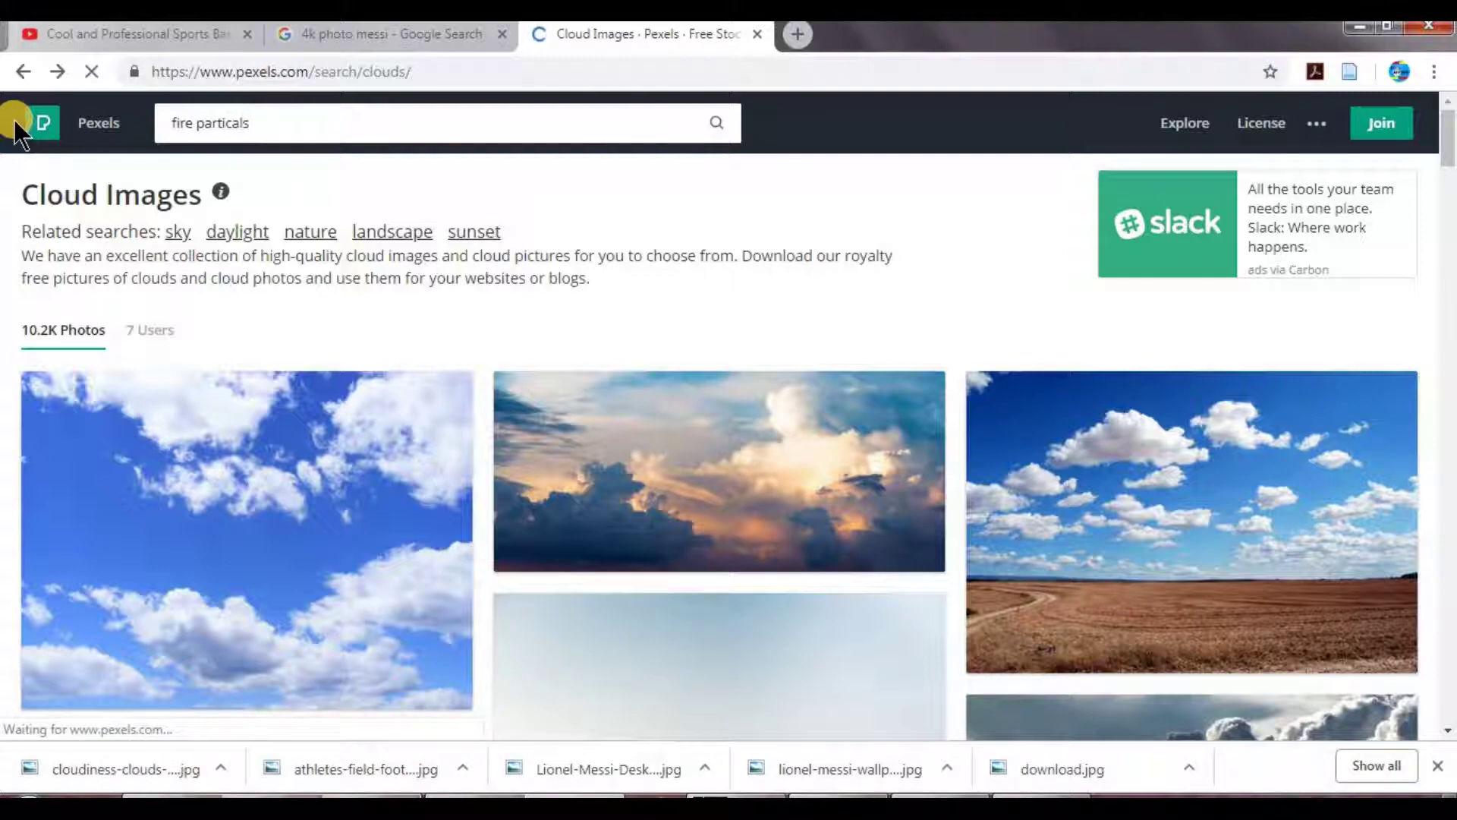
# Look through the Pexels results for "fire particals" for a photo with flying sparks on a dark background
pyautogui.scroll(-5, 920, 536)
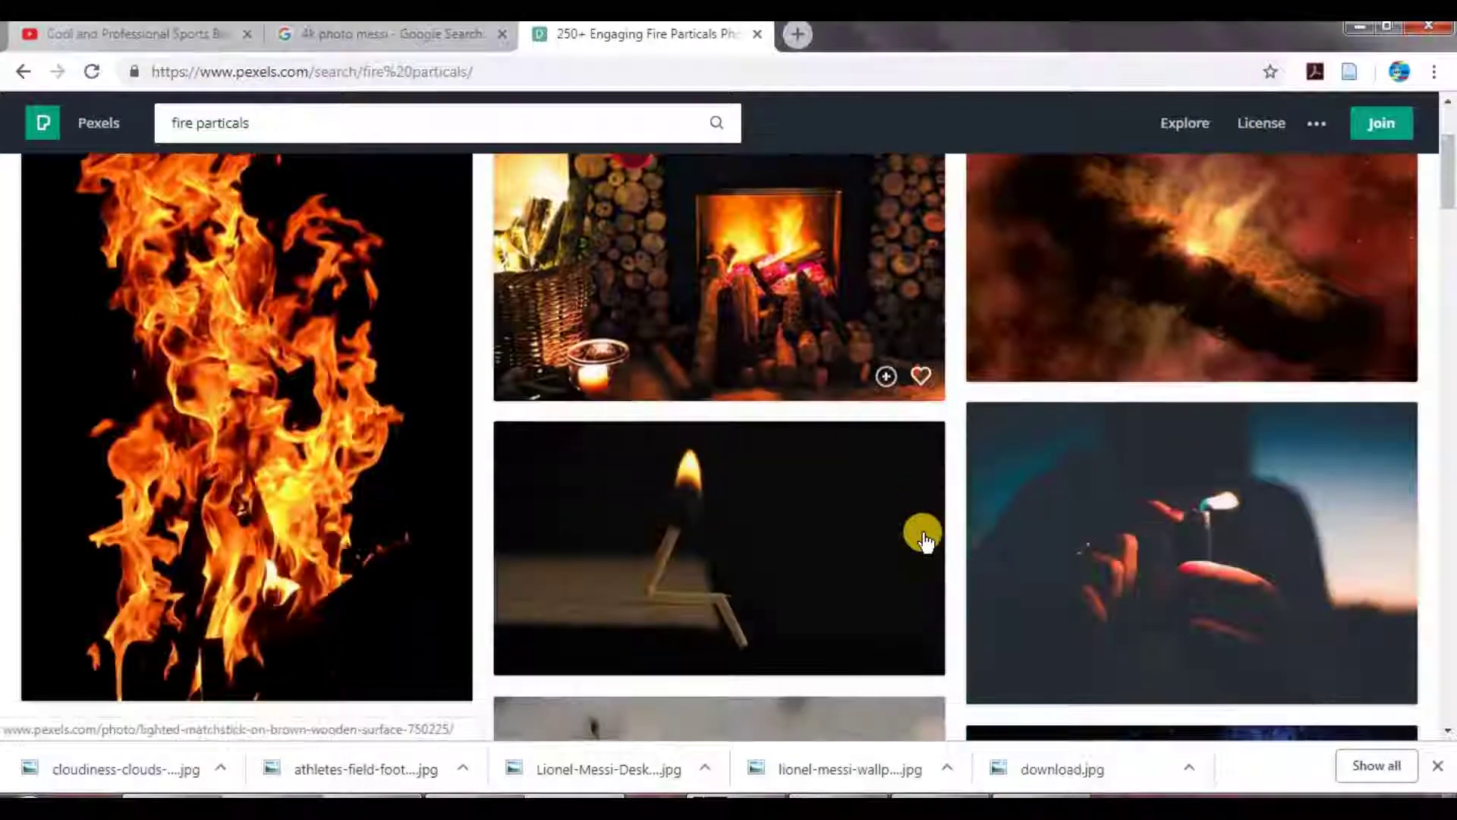
pyautogui.scroll(-3, 925, 539)
pyautogui.scroll(-3, 926, 537)
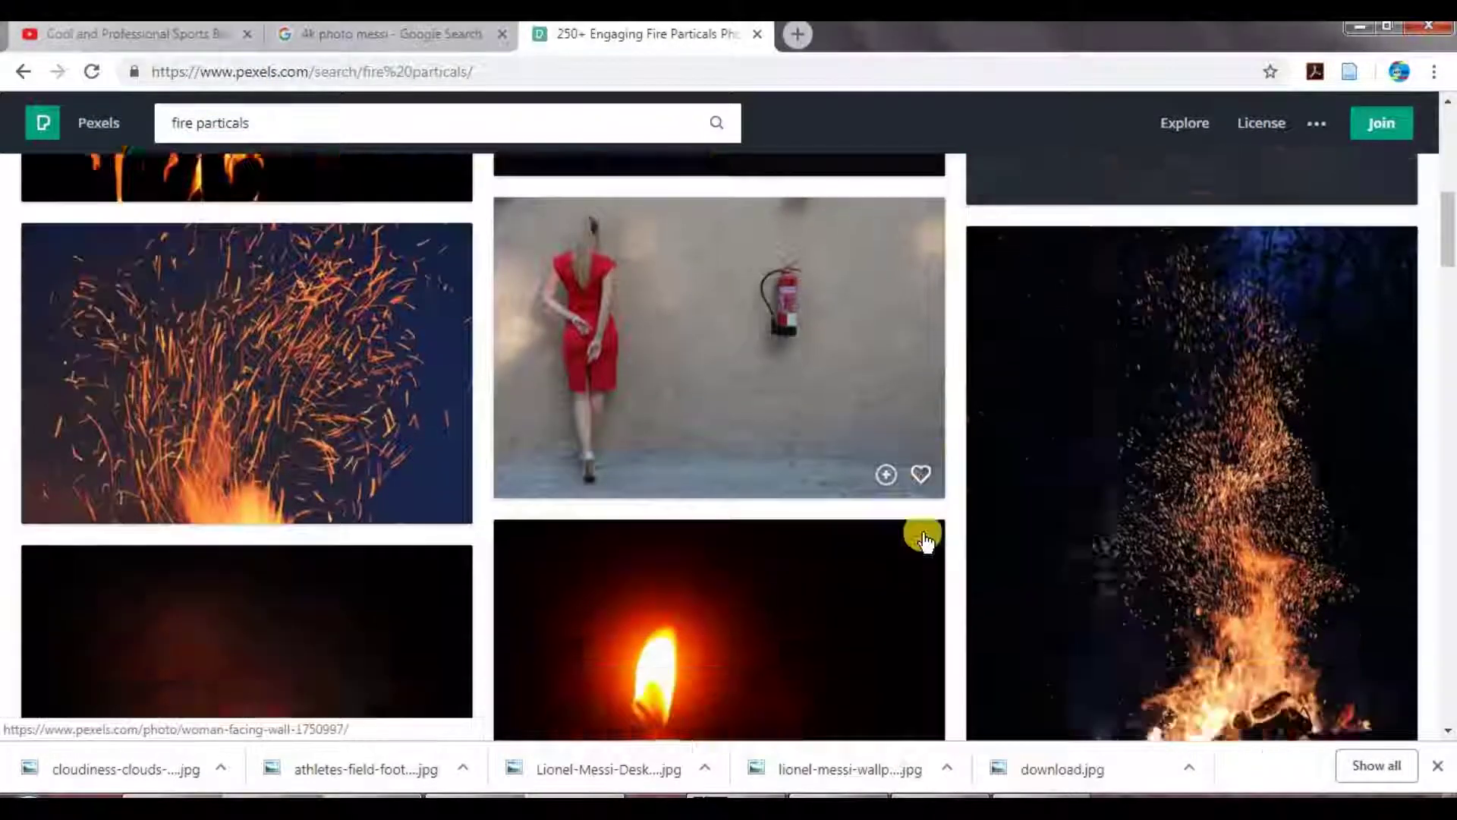
pyautogui.scroll(-5, 859, 384)
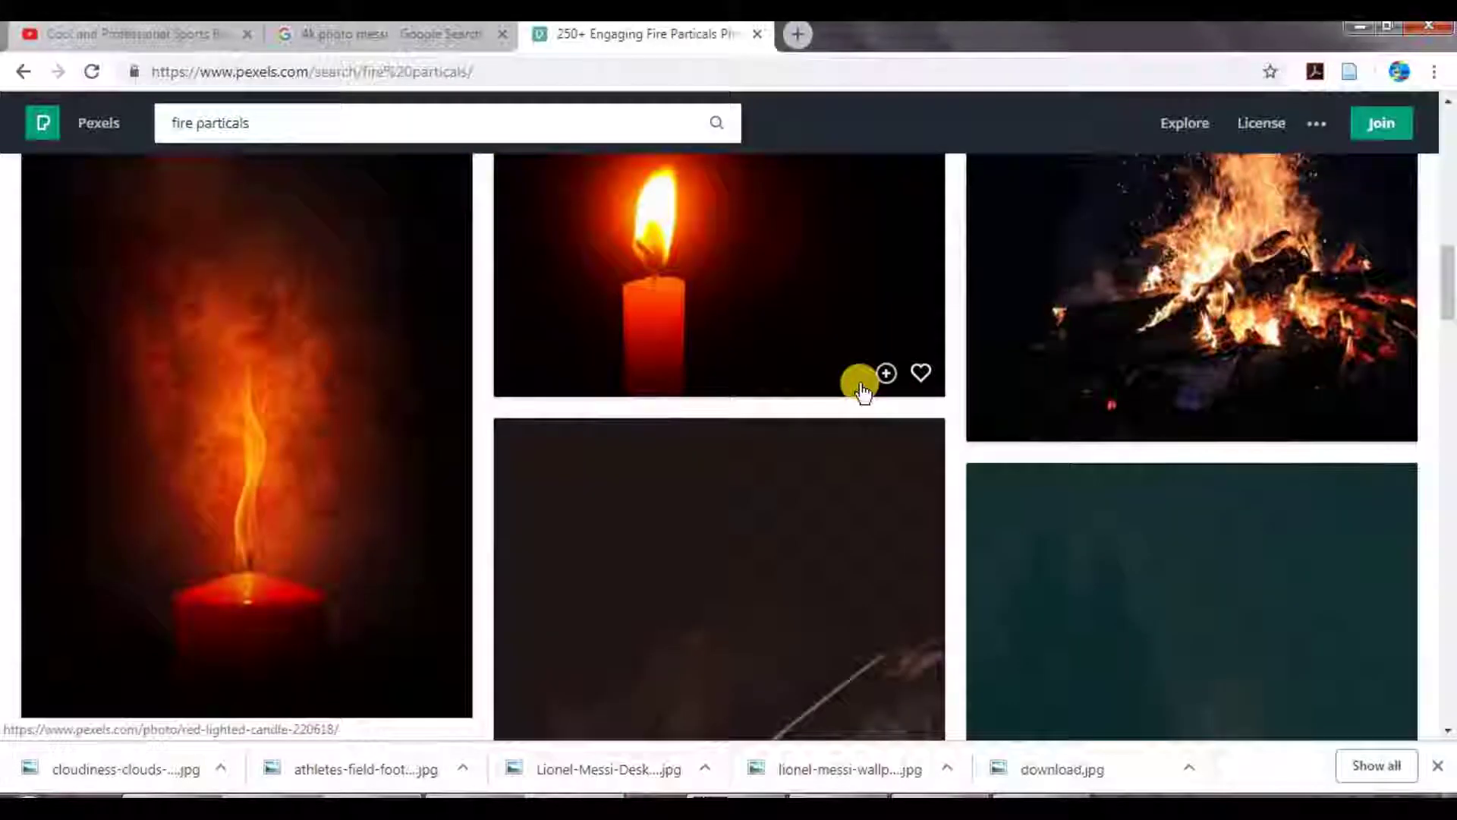
pyautogui.scroll(-4, 860, 387)
pyautogui.scroll(-10, 860, 387)
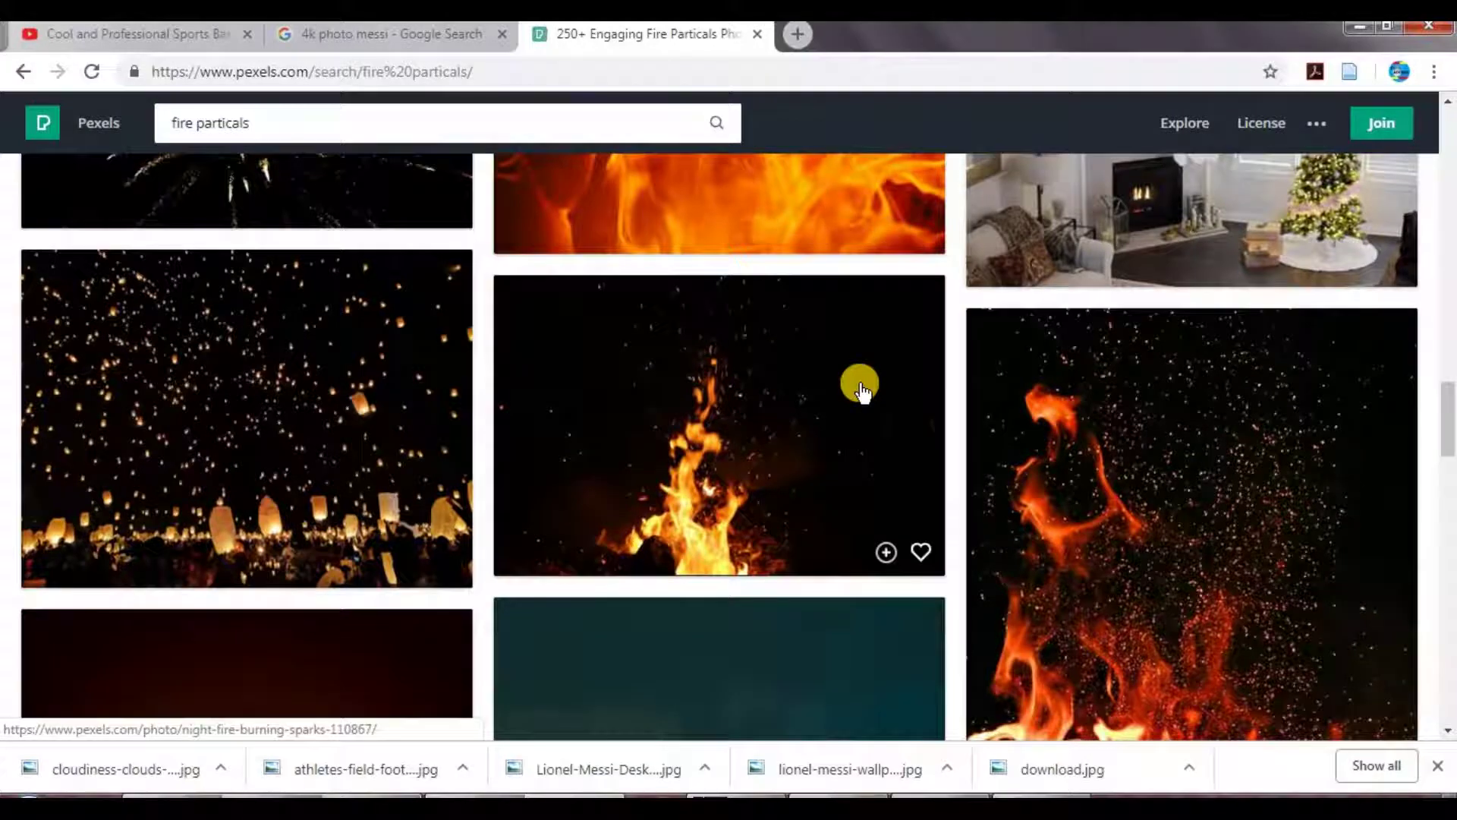
pyautogui.scroll(-6, 860, 387)
pyautogui.scroll(-18, 860, 387)
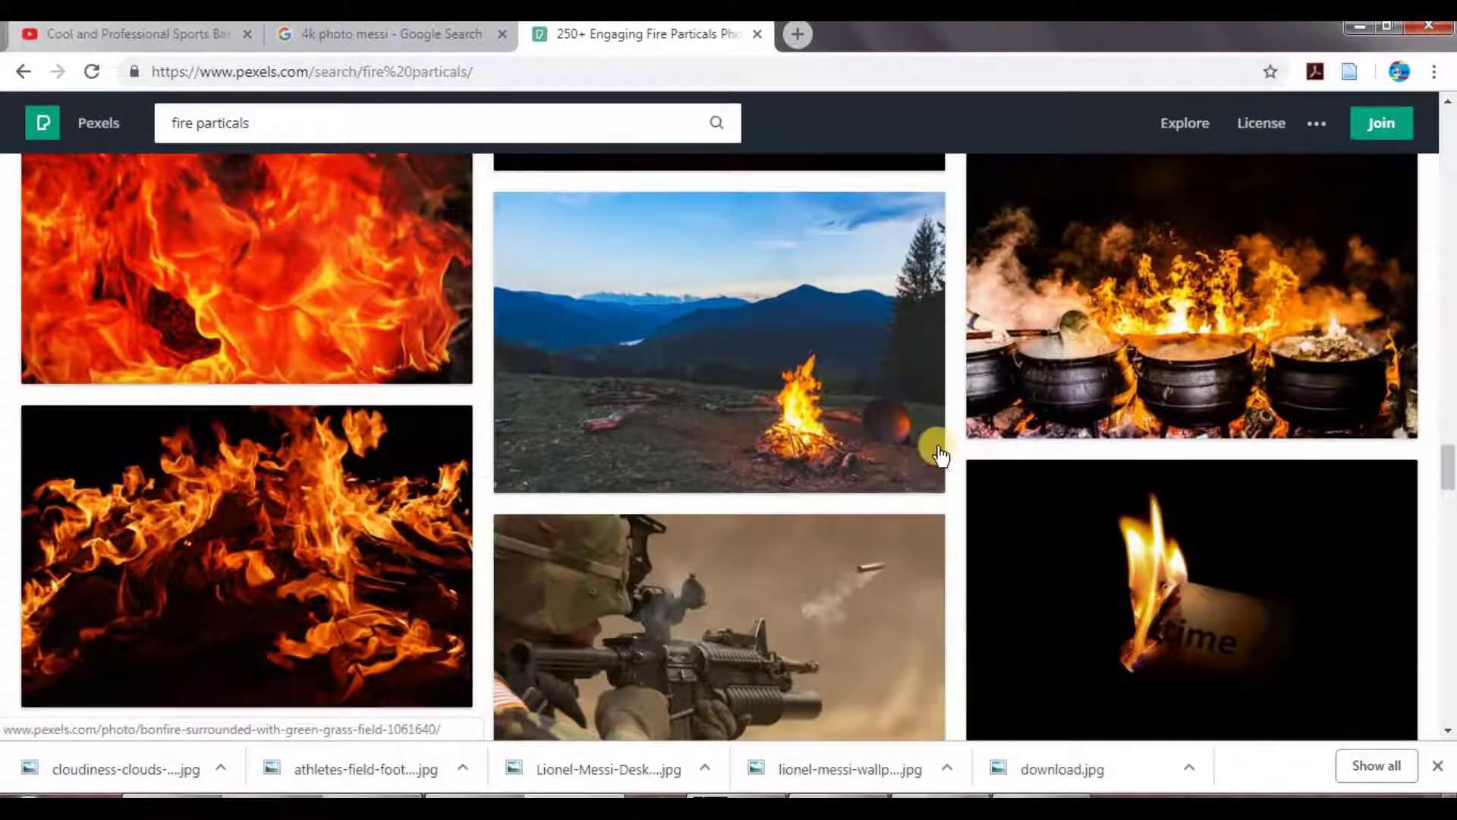
pyautogui.scroll(-6, 934, 446)
pyautogui.scroll(-10, 938, 454)
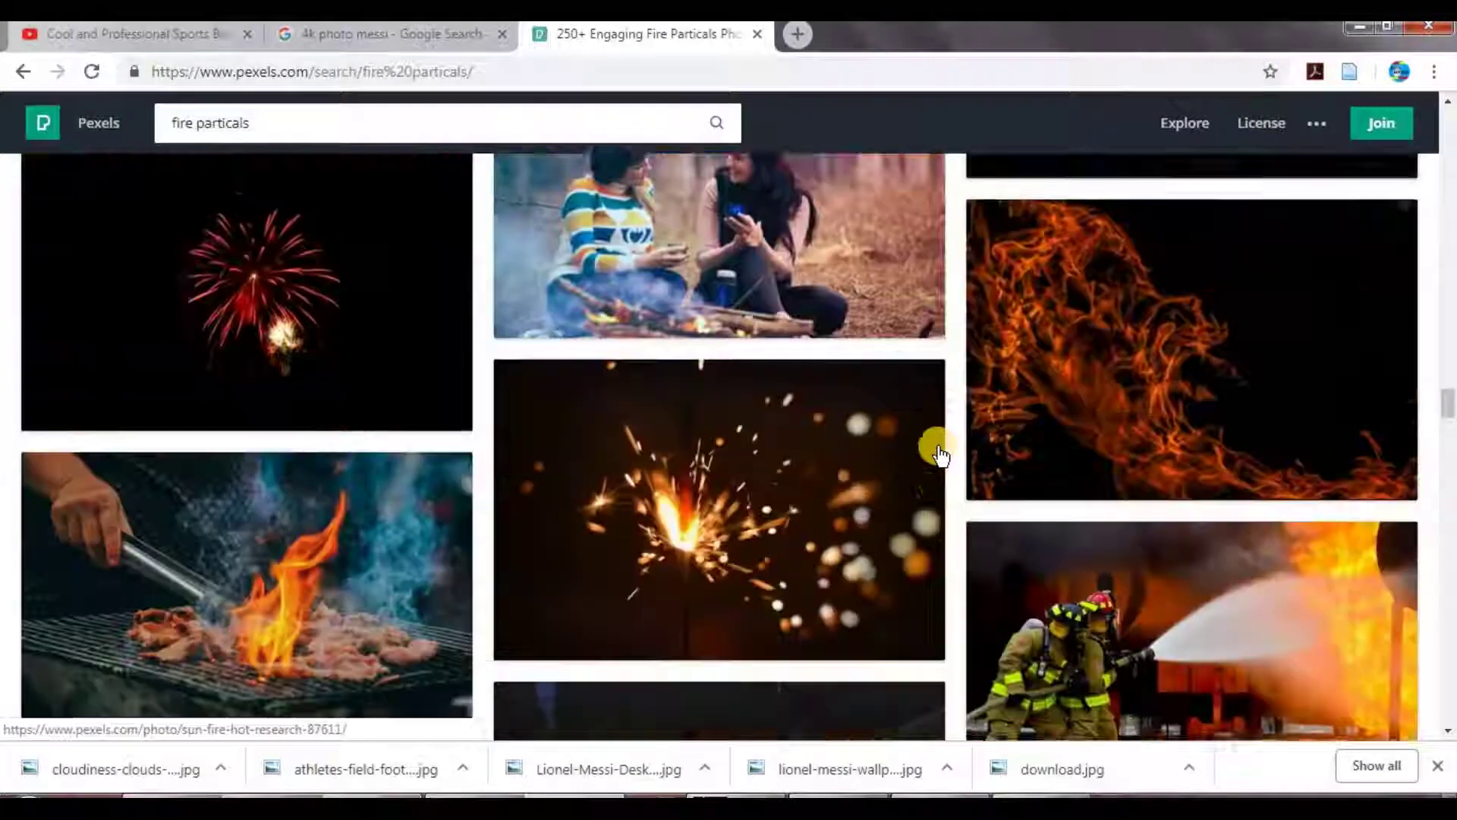
pyautogui.scroll(-10, 938, 454)
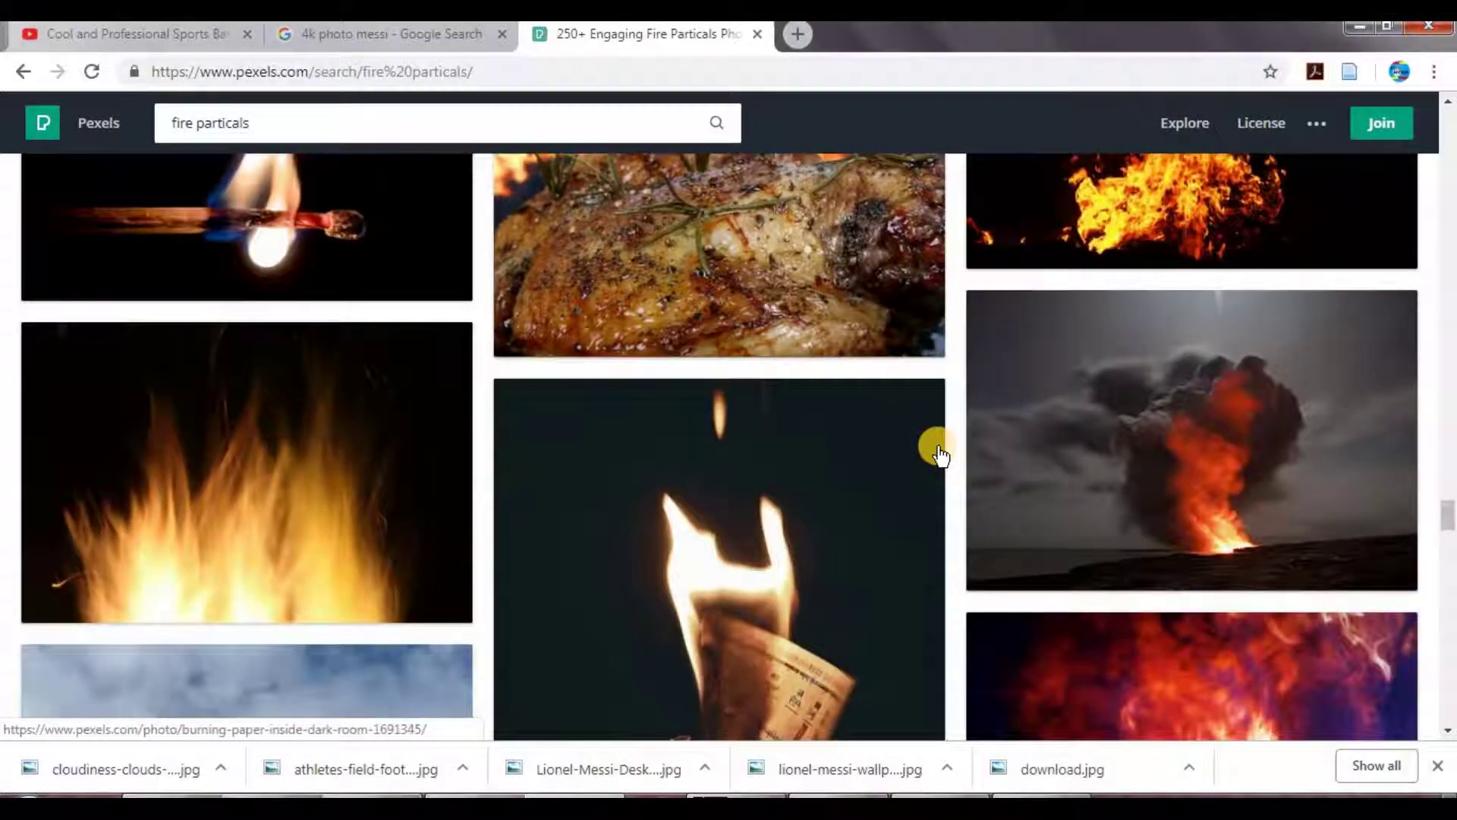
pyautogui.scroll(-10, 938, 454)
pyautogui.scroll(-8, 938, 454)
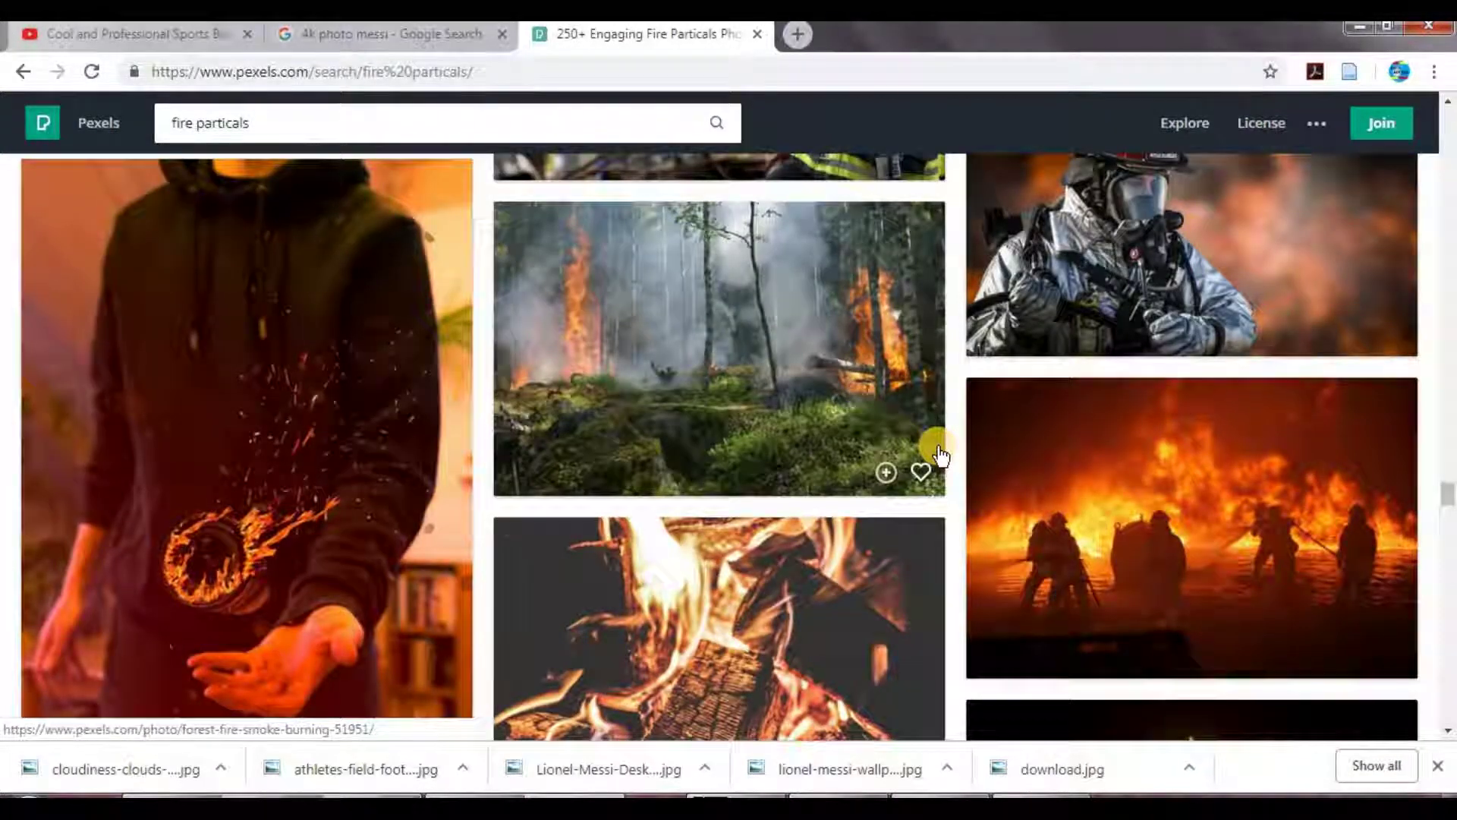
pyautogui.scroll(-6, 938, 454)
pyautogui.scroll(-4, 938, 454)
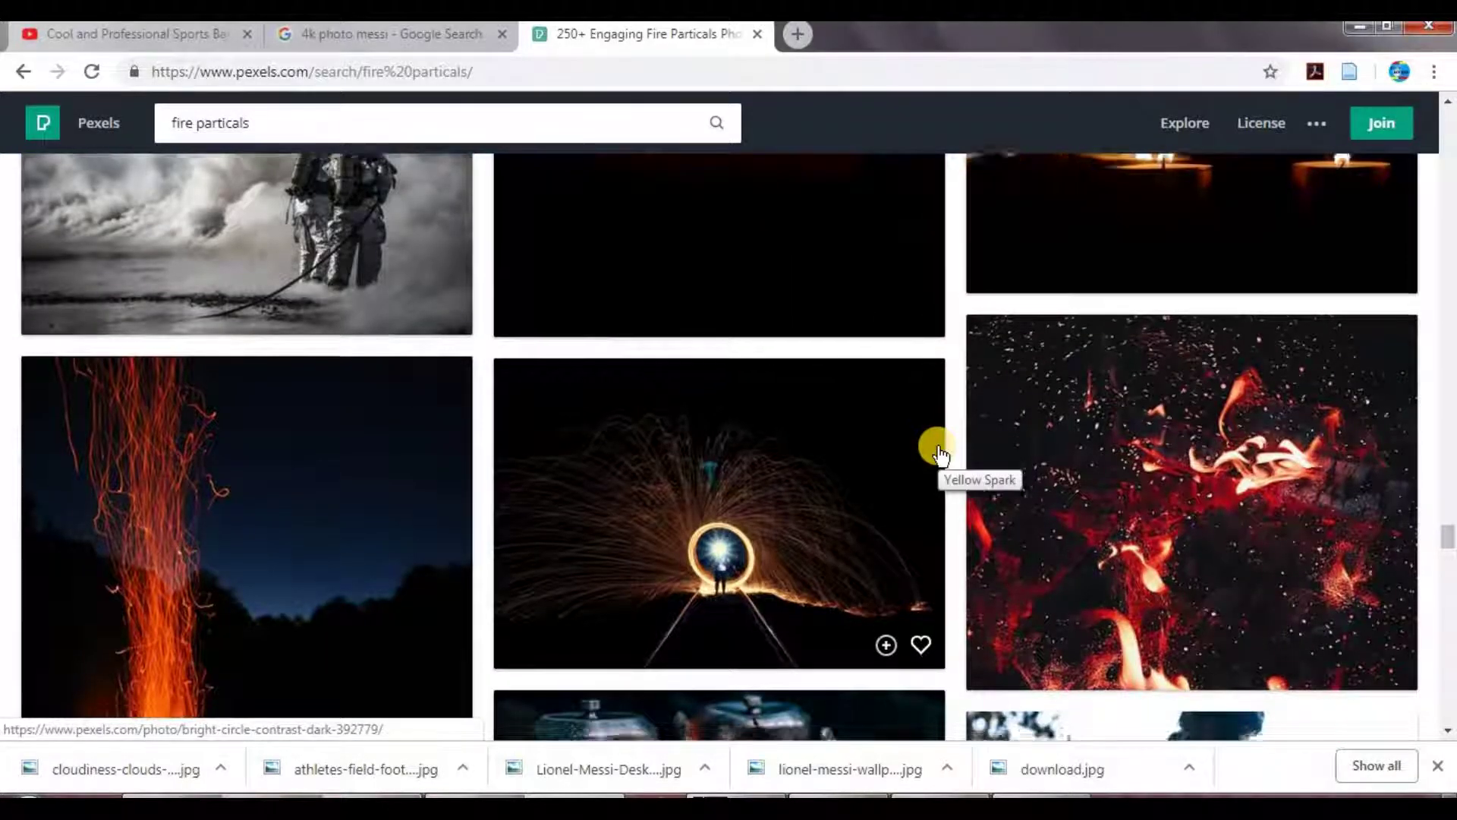
pyautogui.scroll(-12, 938, 454)
pyautogui.scroll(-15, 938, 454)
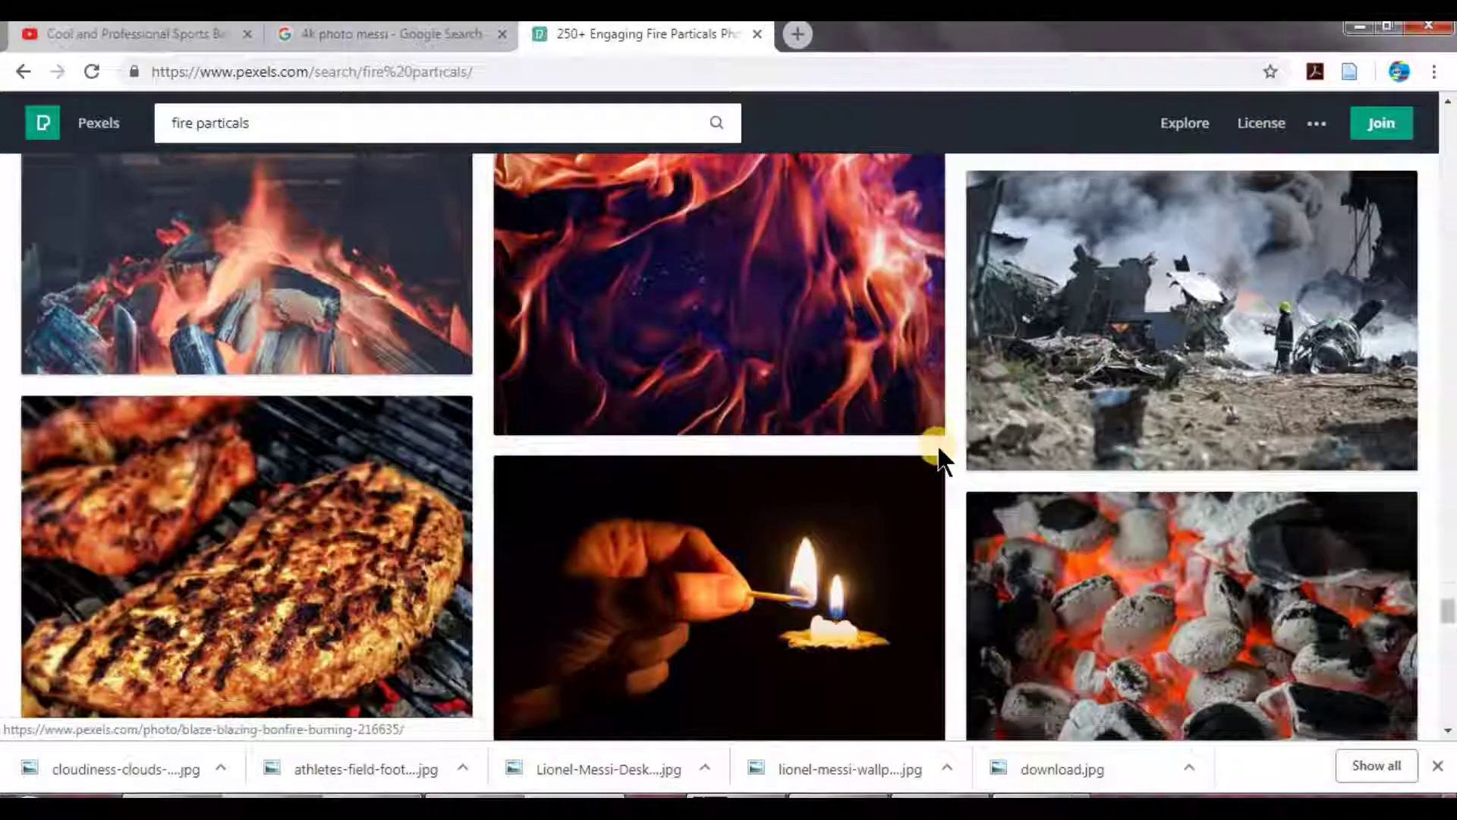
pyautogui.scroll(-6, 938, 454)
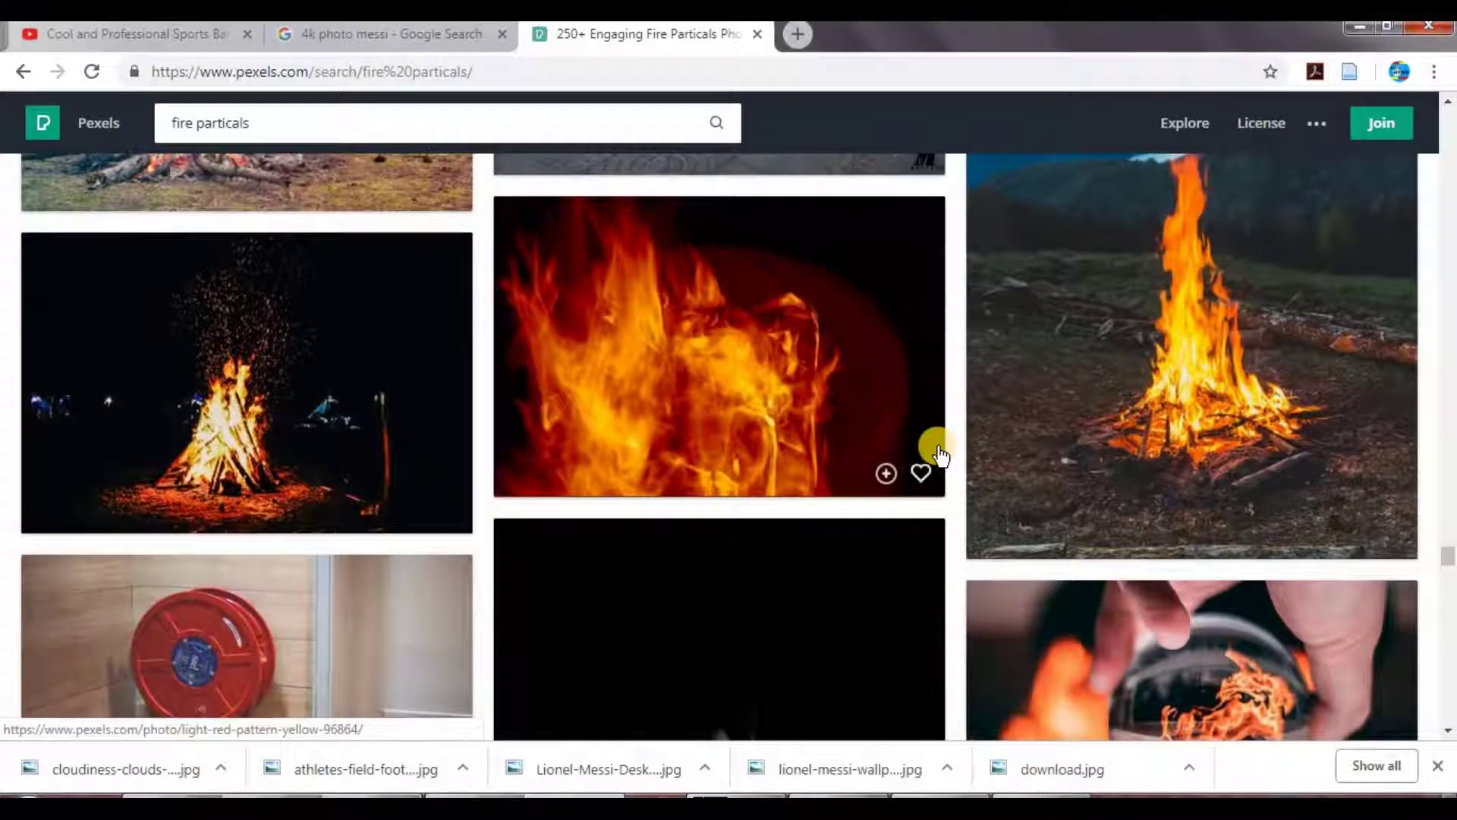
pyautogui.scroll(-13, 938, 454)
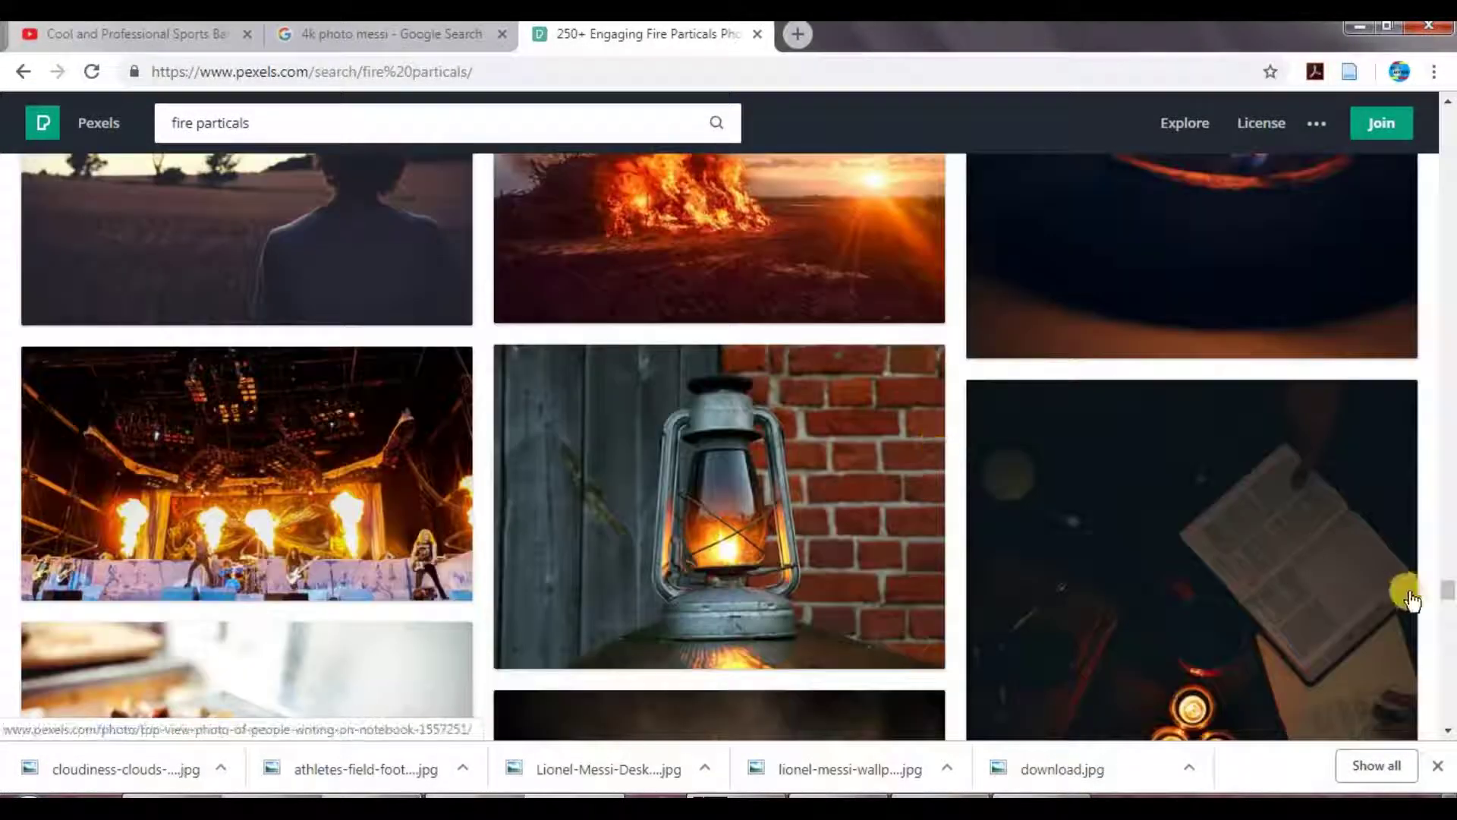
pyautogui.moveTo(1450, 603); pyautogui.dragTo(1453, 258)
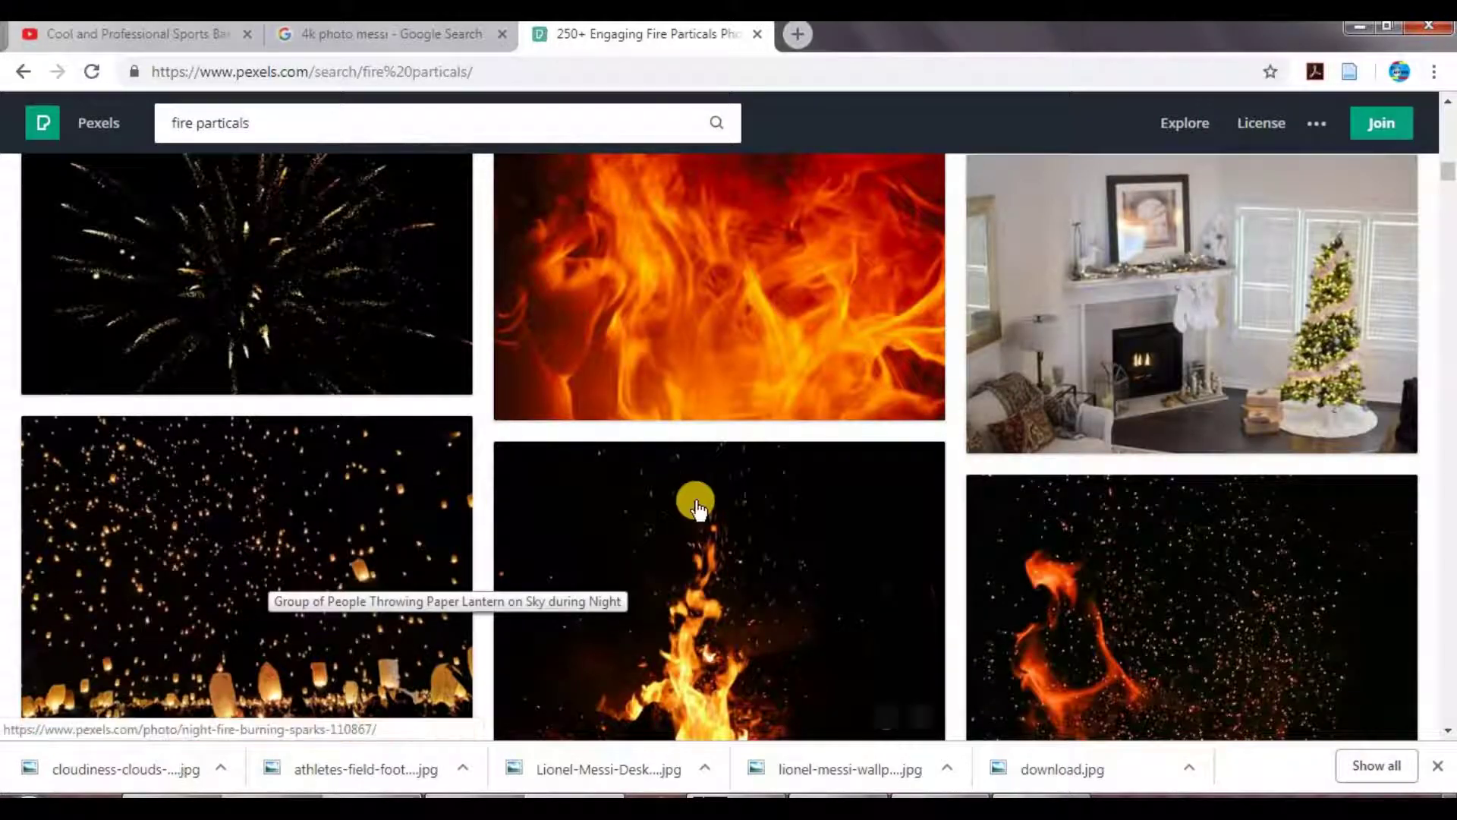
pyautogui.scroll(6, 698, 505)
pyautogui.scroll(-3, 698, 505)
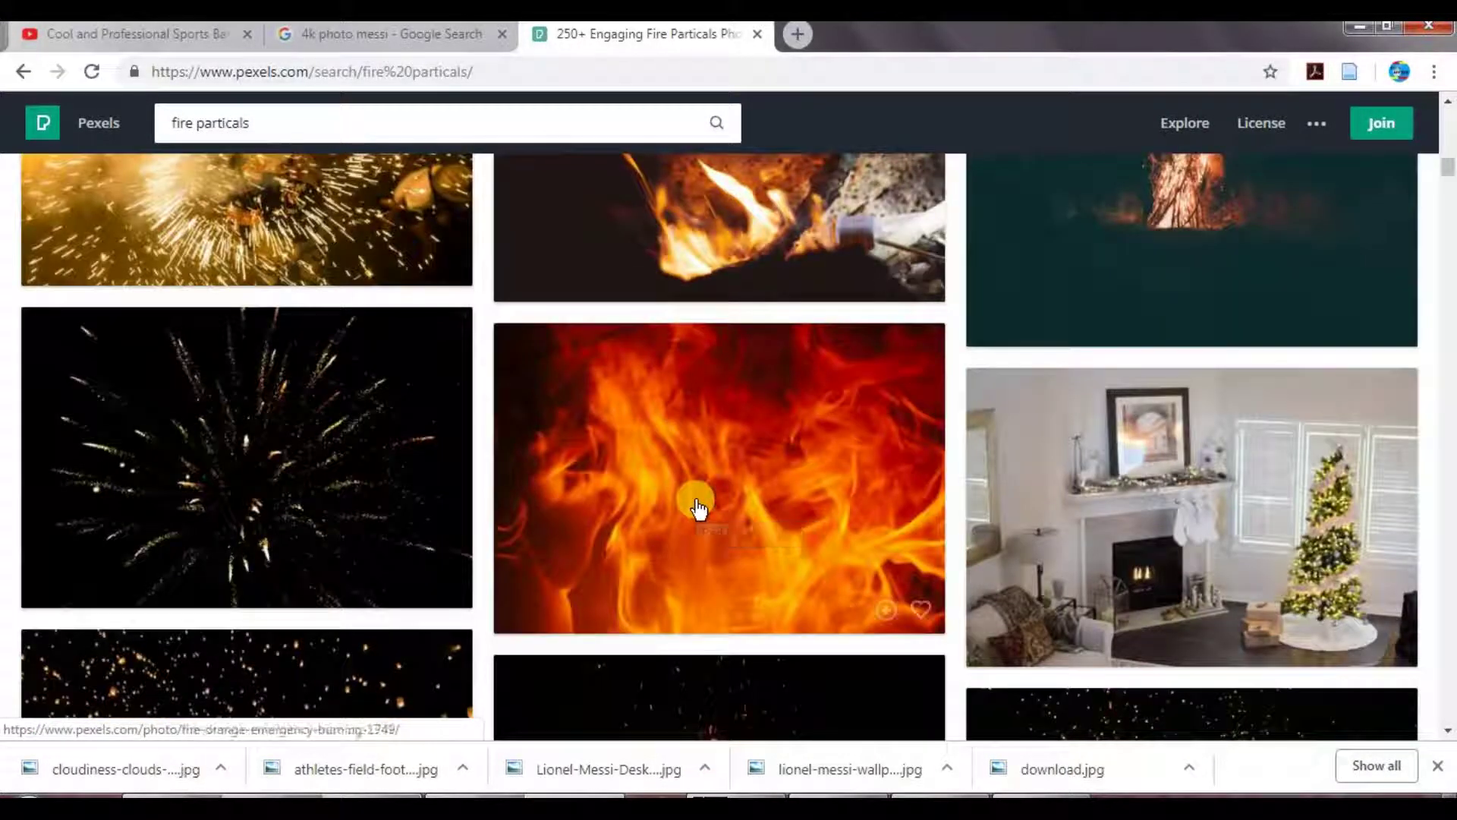
pyautogui.scroll(10, 227, 387)
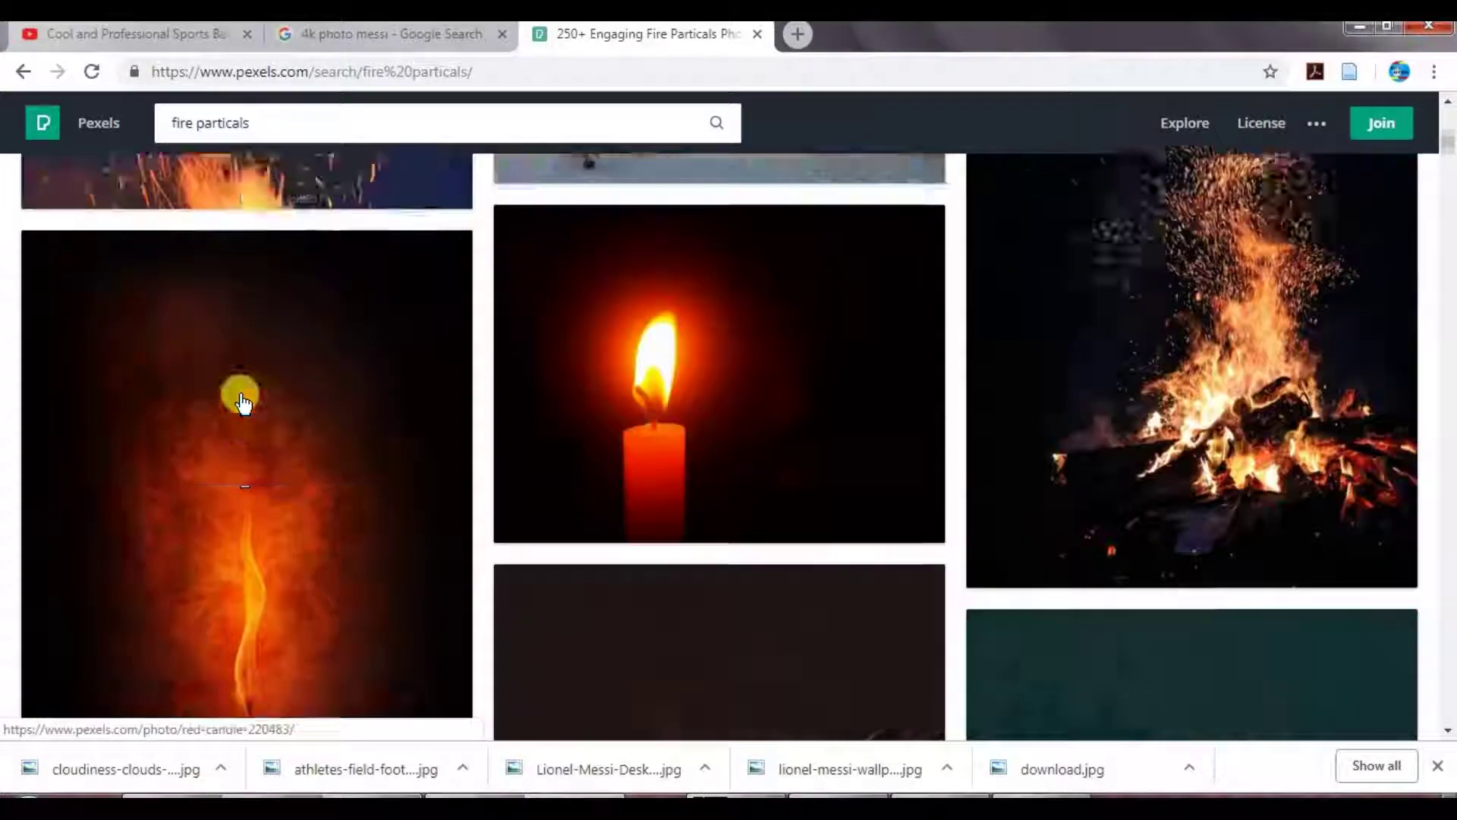
pyautogui.scroll(5, 242, 394)
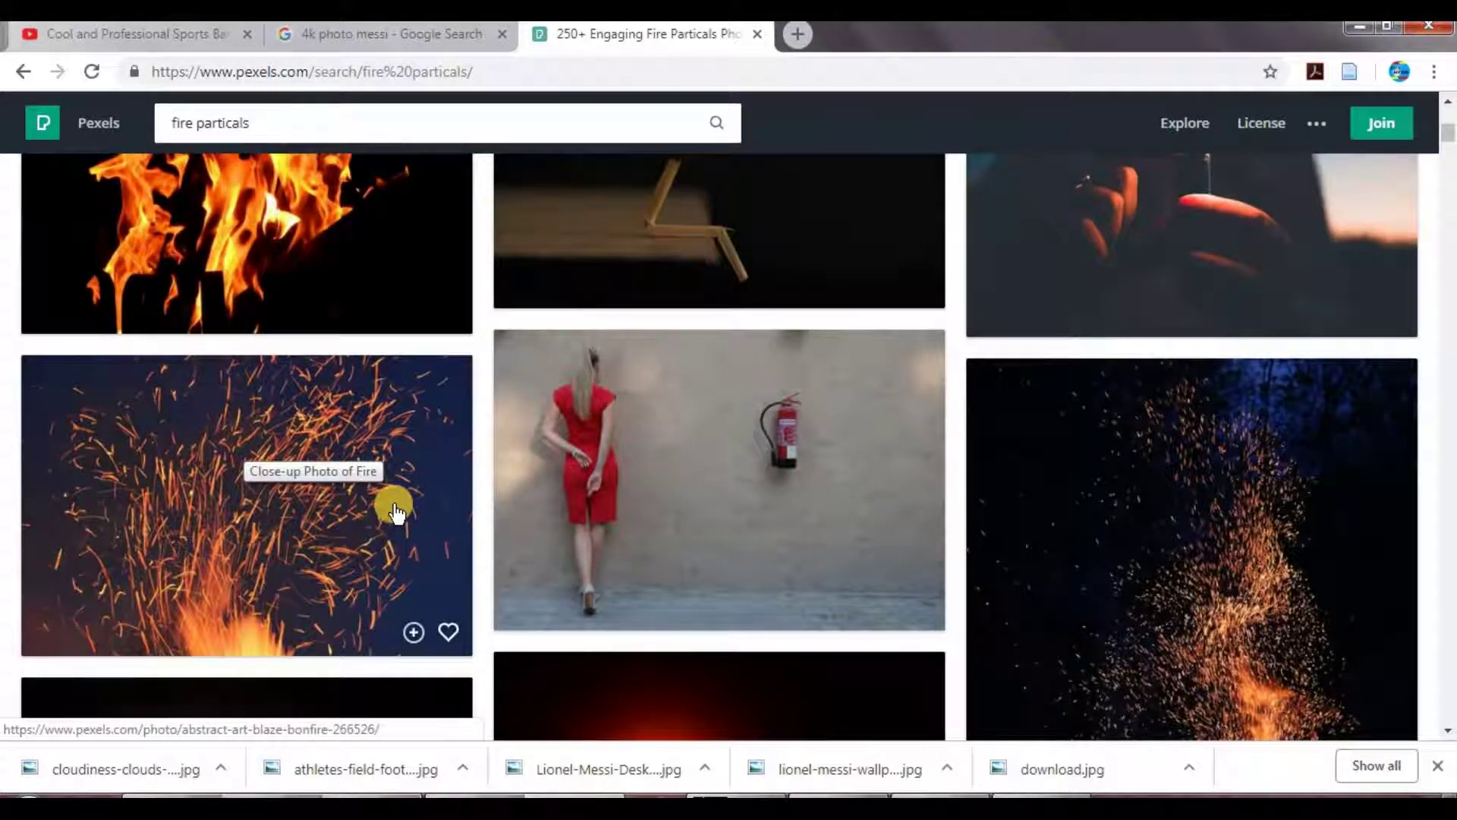
pyautogui.scroll(5, 394, 510)
pyautogui.scroll(2, 395, 510)
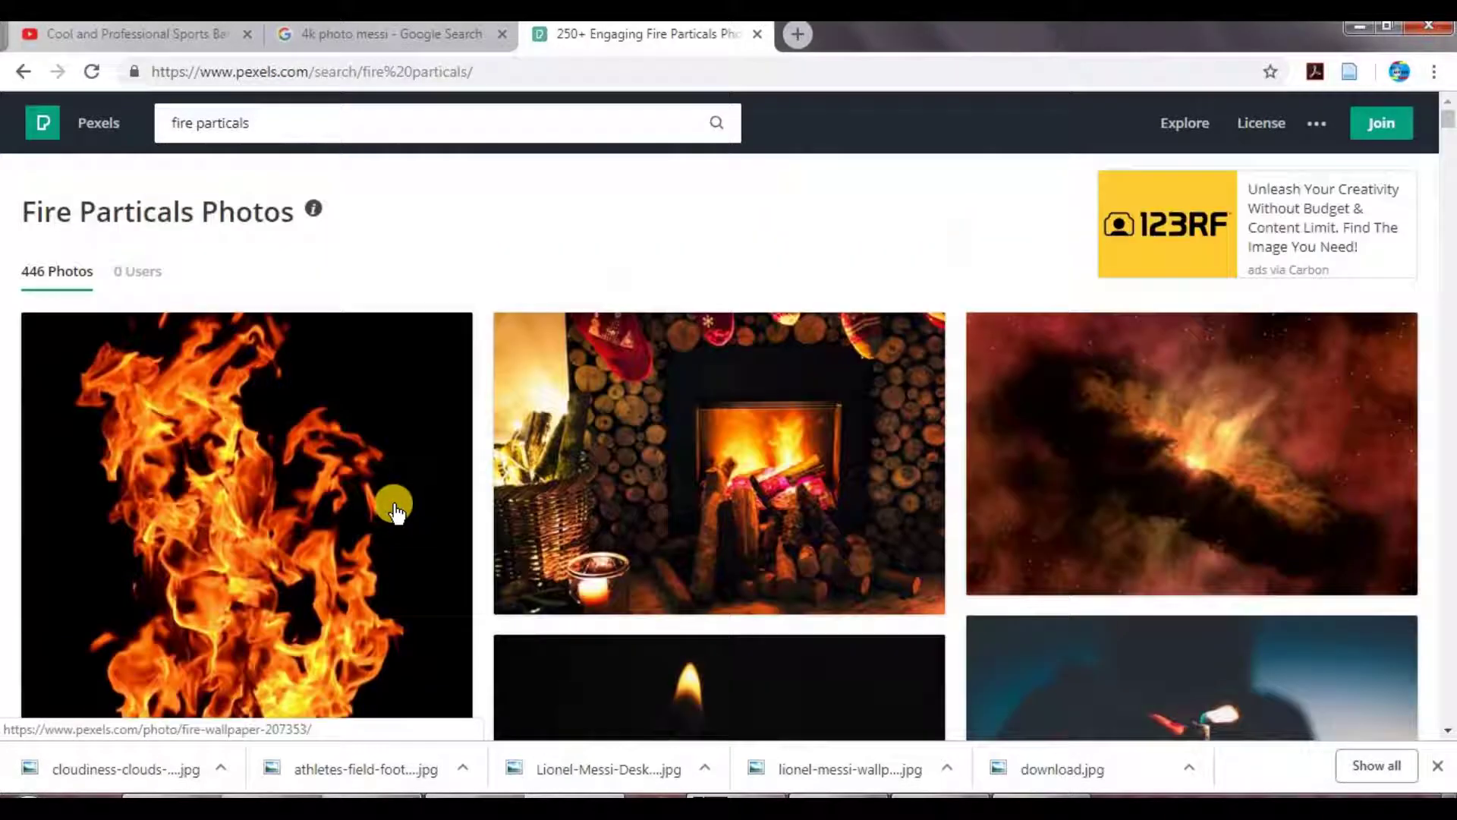
# Search Pexels for "fire drops" and look through the first results
pyautogui.click(298, 123)
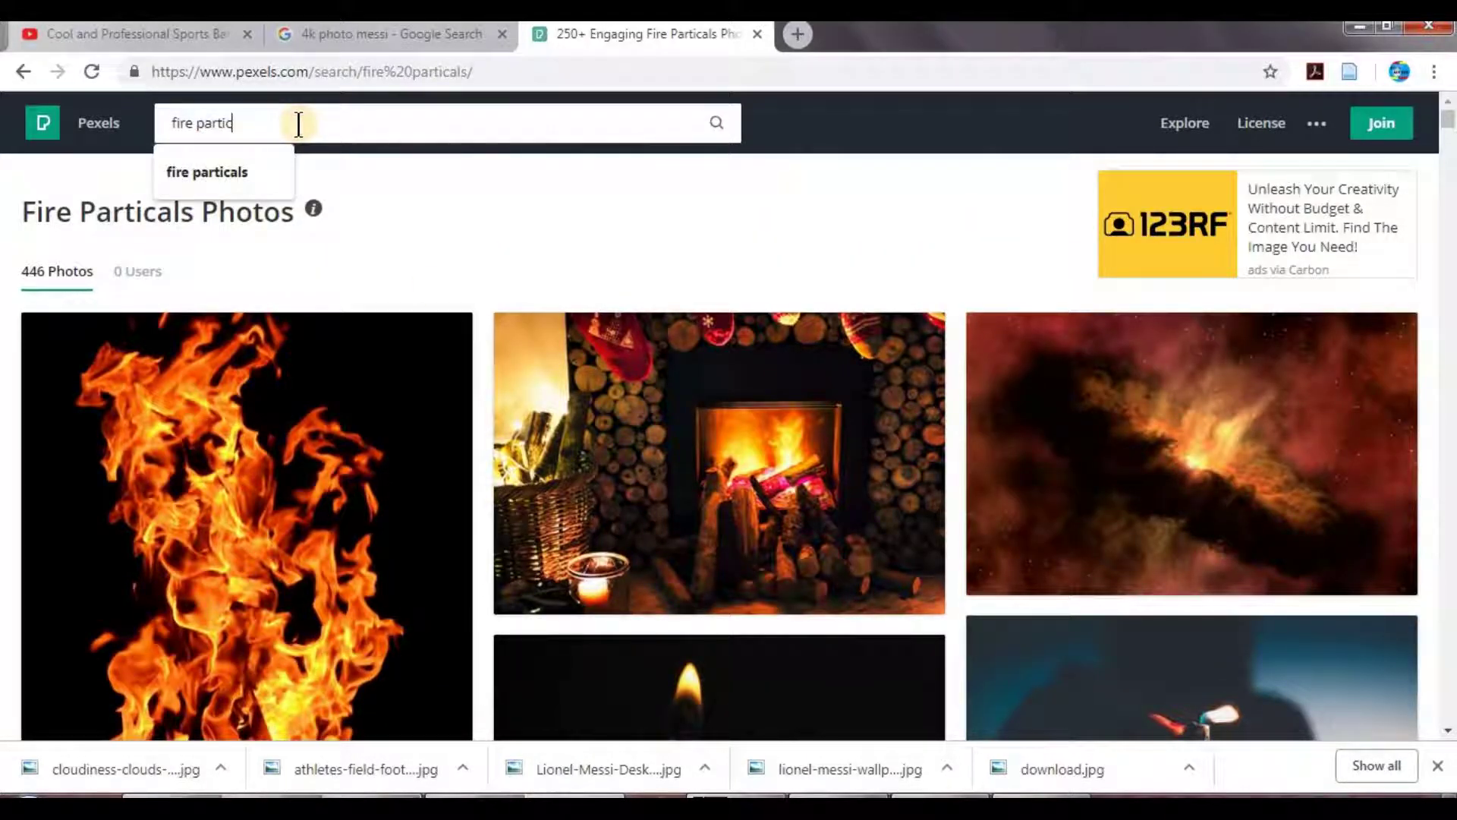
pyautogui.write('dr')
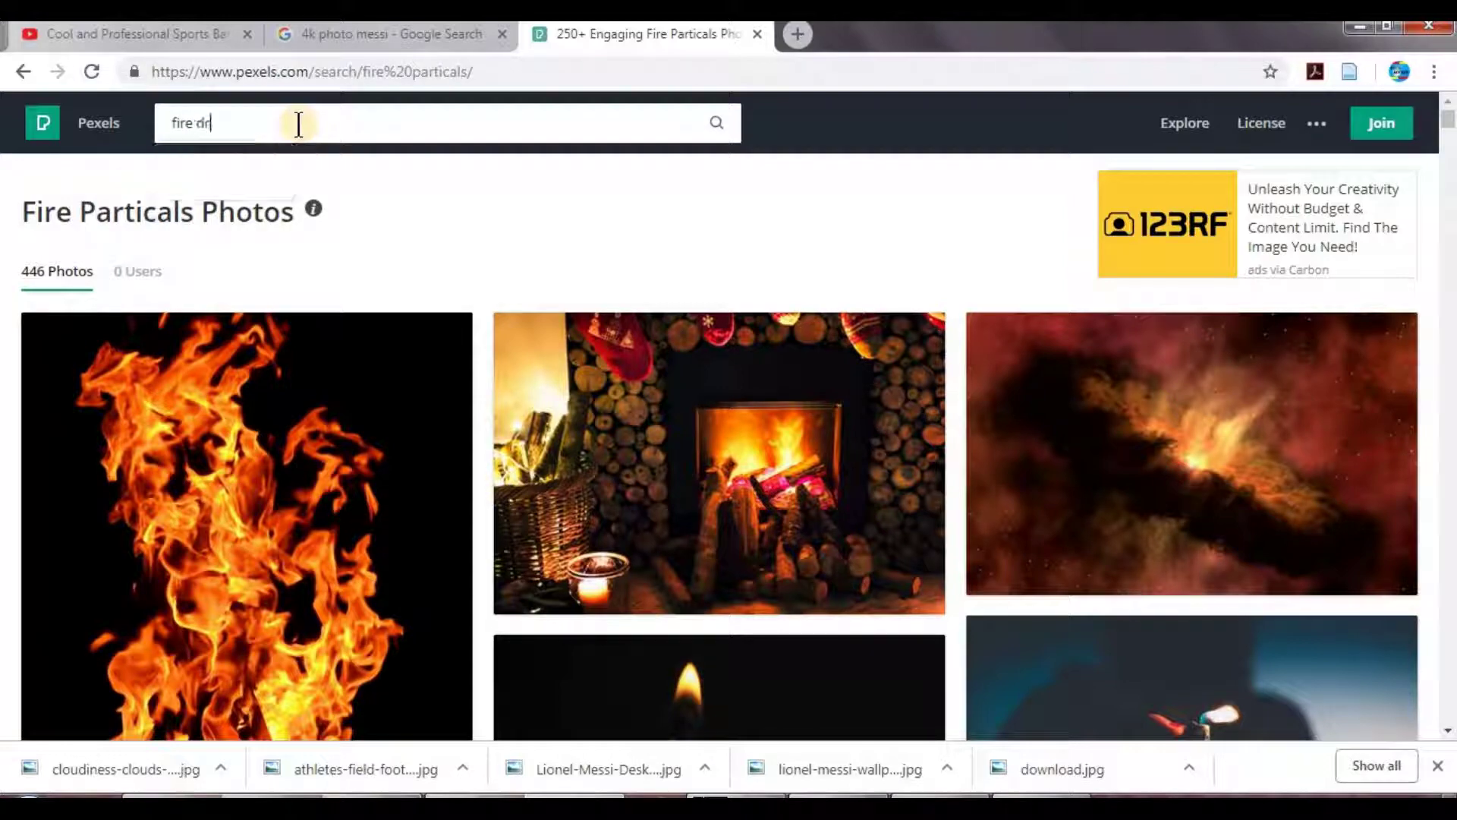
pyautogui.write('ops')
pyautogui.press('Return')
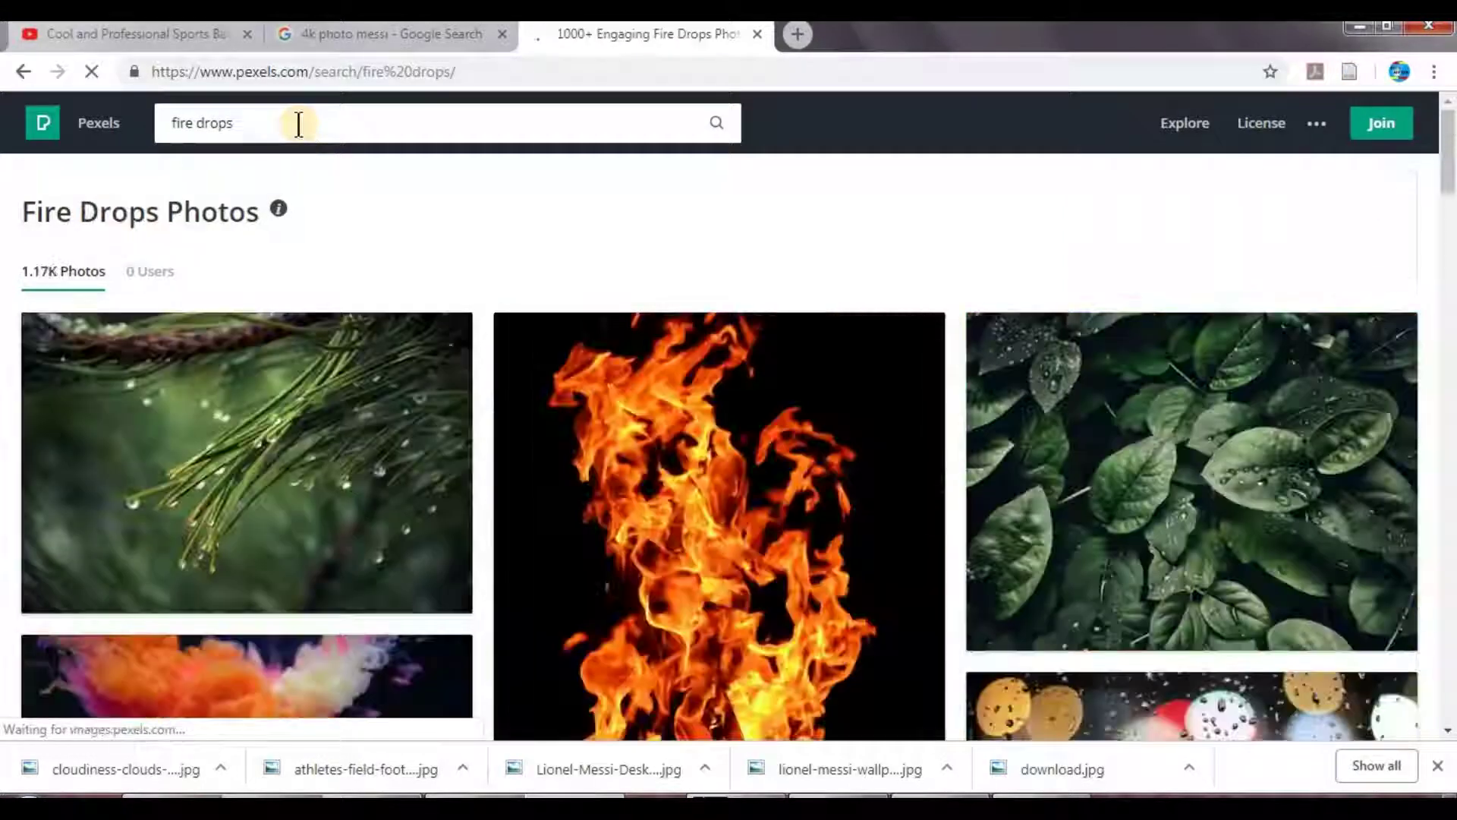
pyautogui.scroll(-15, 768, 398)
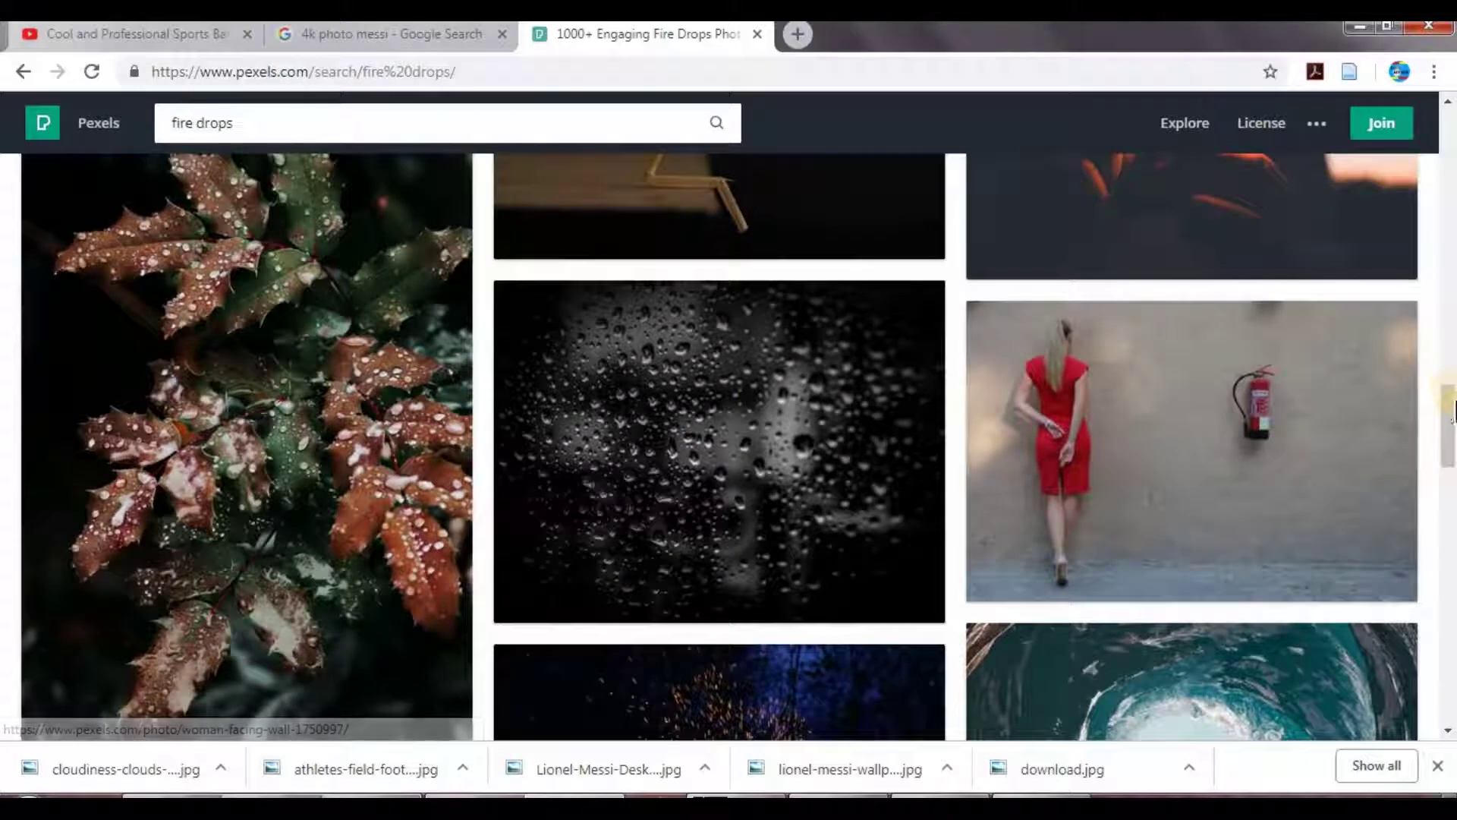
pyautogui.moveTo(1449, 405); pyautogui.dragTo(1449, 126)
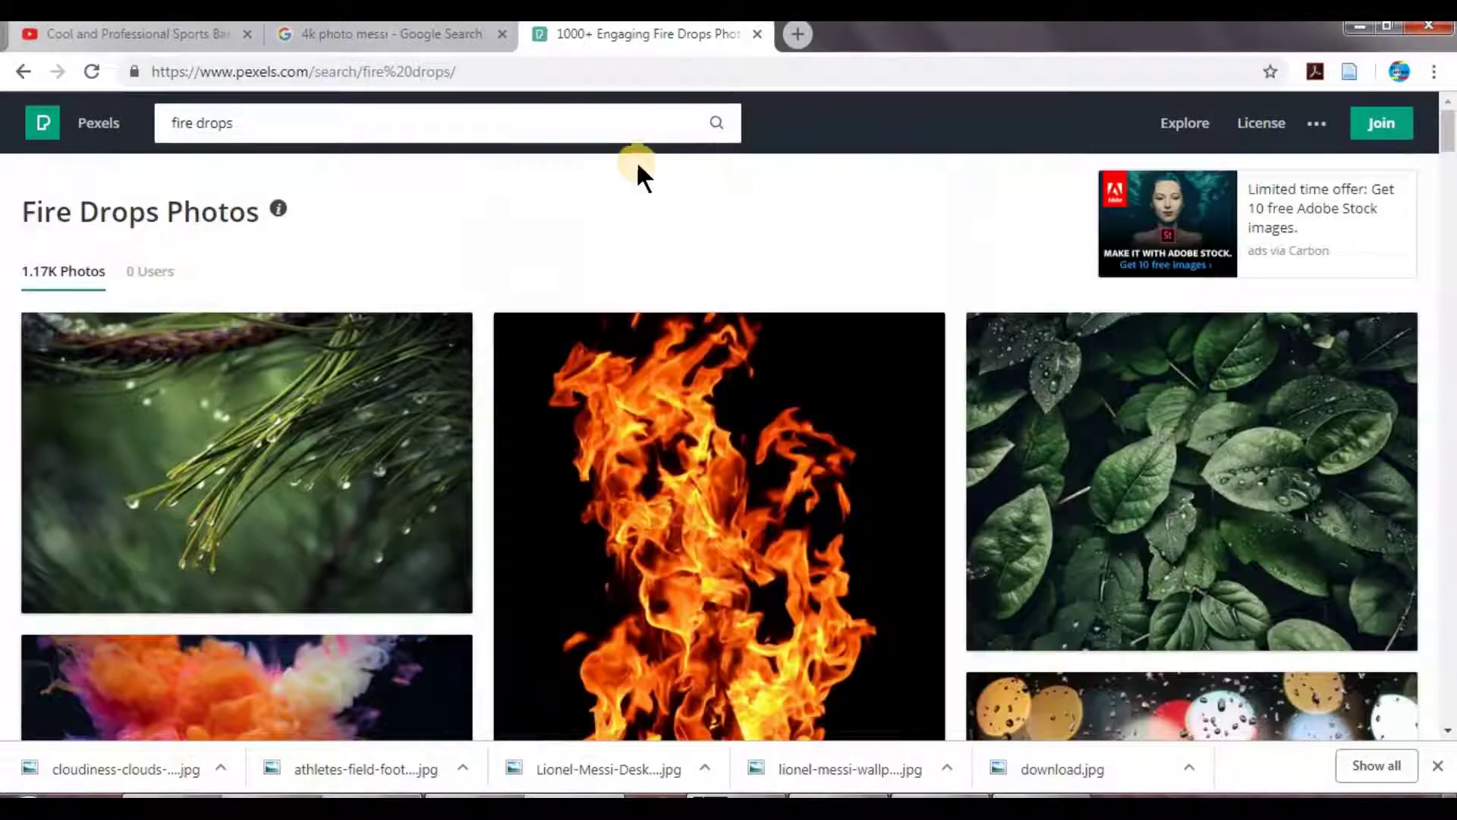
# Change the Pexels search back to "fire particals"
pyautogui.click(329, 122)
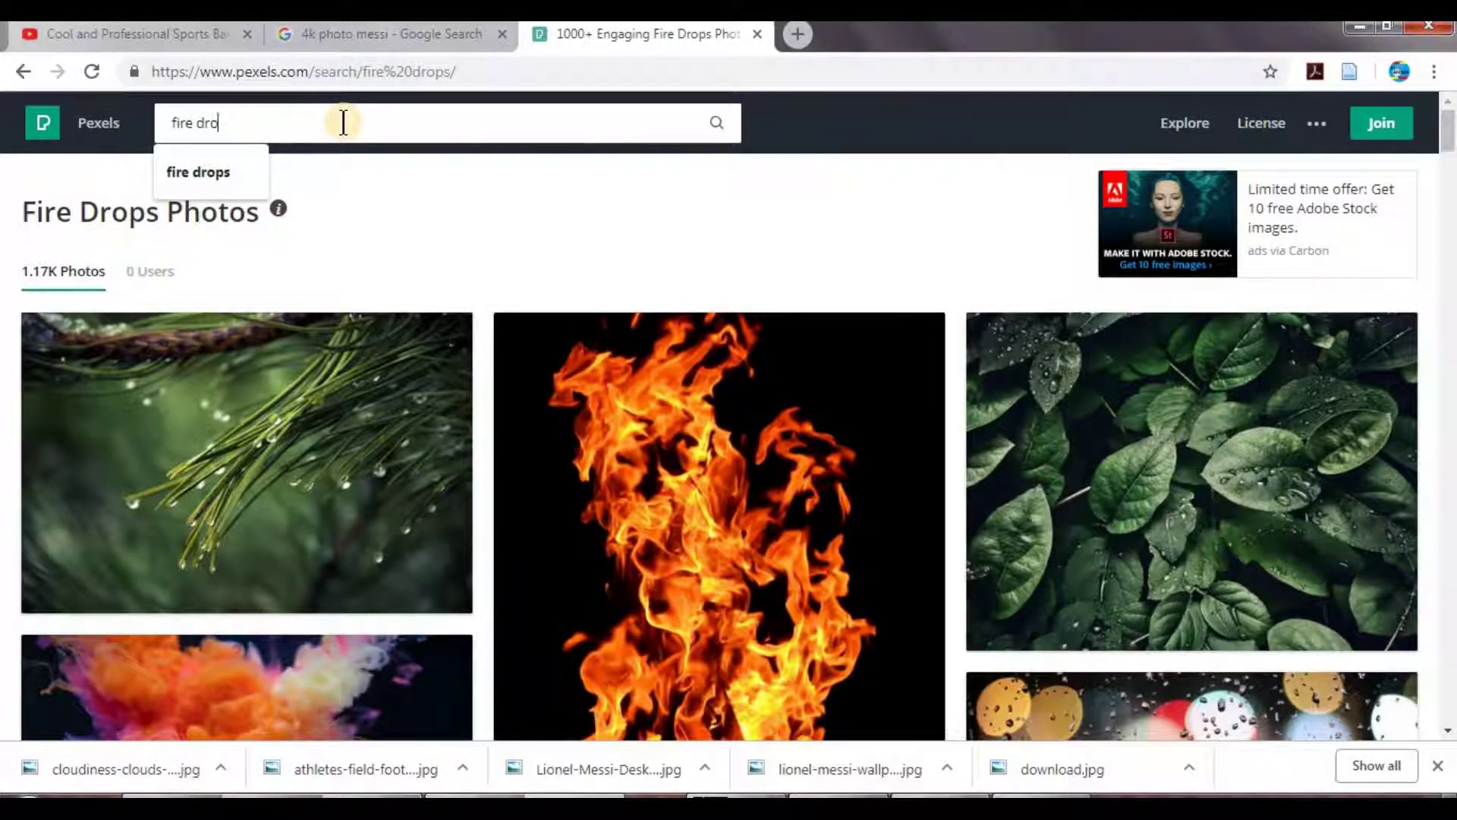
pyautogui.press('BackSpace')
pyautogui.write('parti')
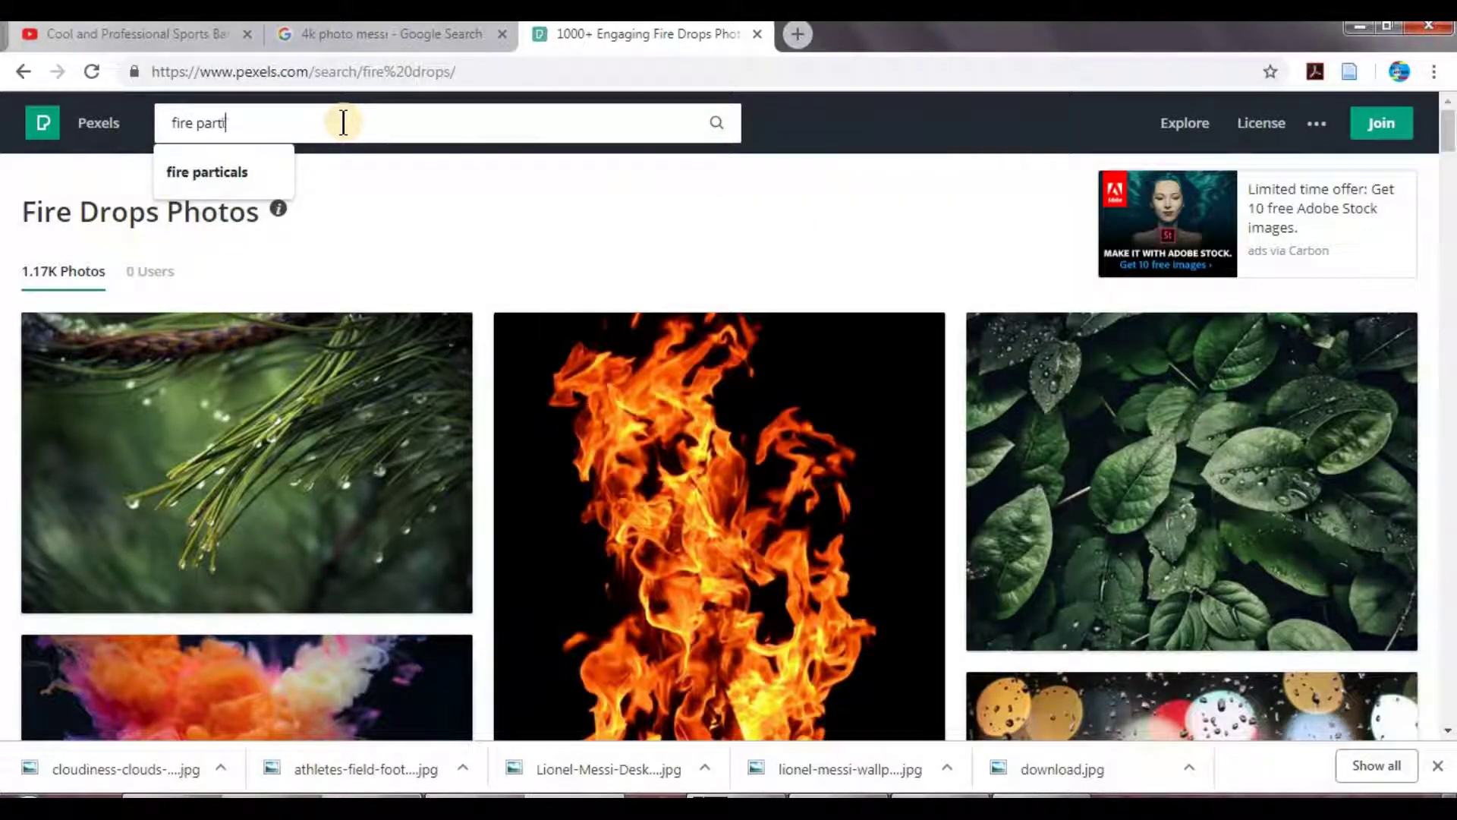
pyautogui.write('cals')
pyautogui.press('Return')
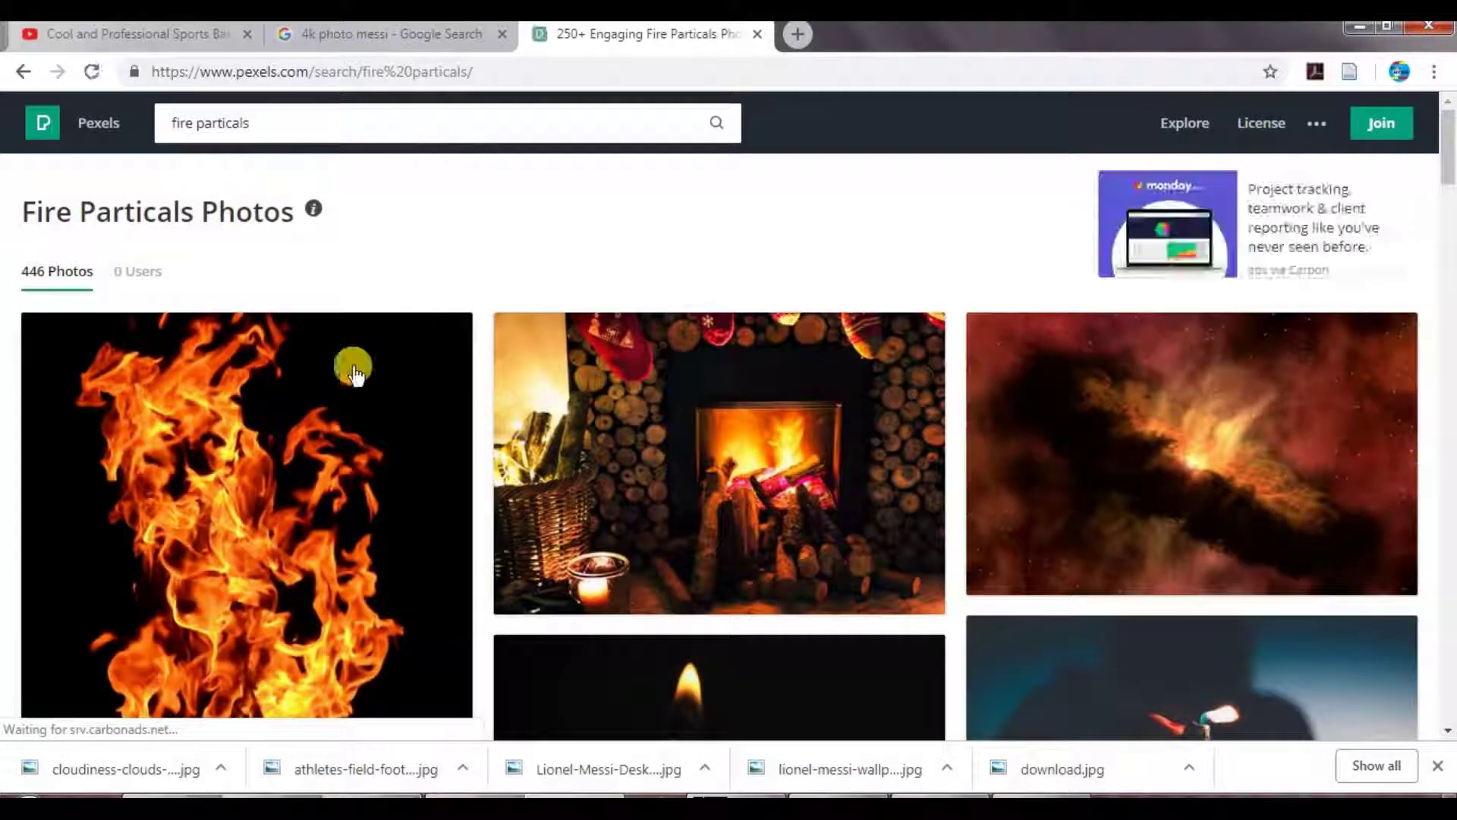
# Open the tall red and orange fire photo with scattered sparks from the results and download it for free
pyautogui.scroll(-8, 384, 447)
pyautogui.scroll(3, 383, 447)
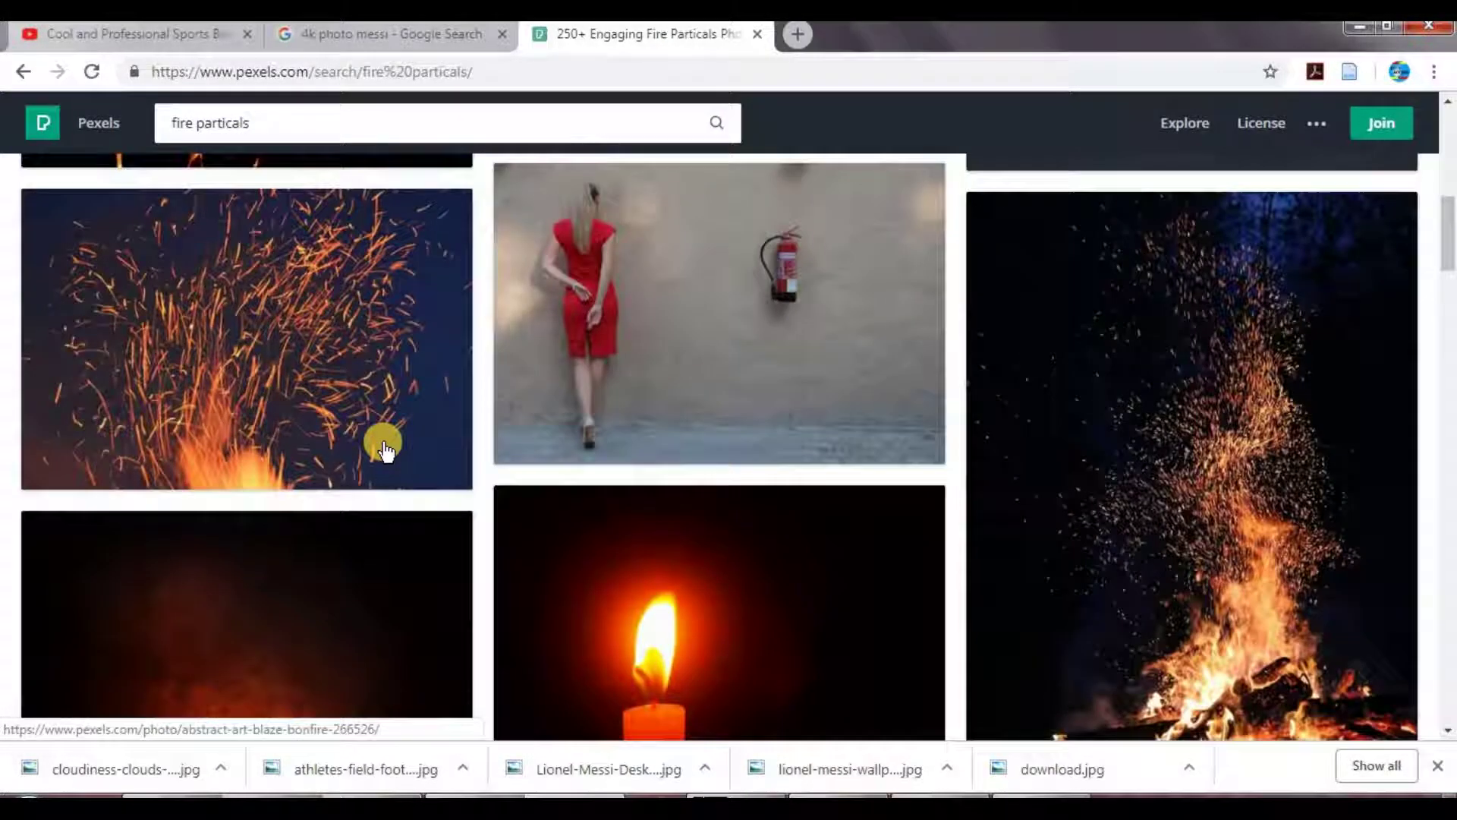
pyautogui.scroll(-5, 383, 447)
pyautogui.scroll(-12, 383, 448)
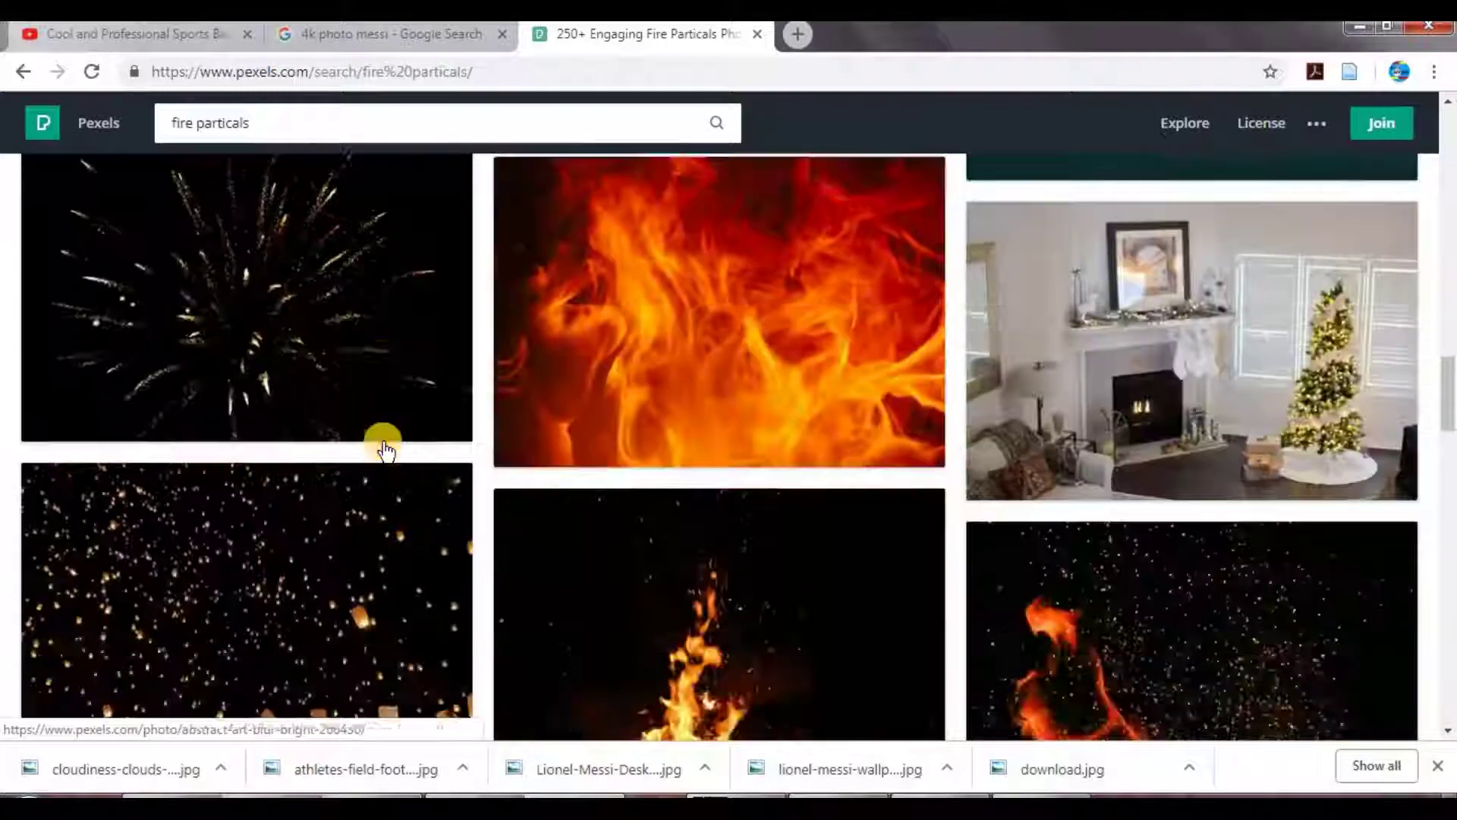
pyautogui.scroll(4, 384, 448)
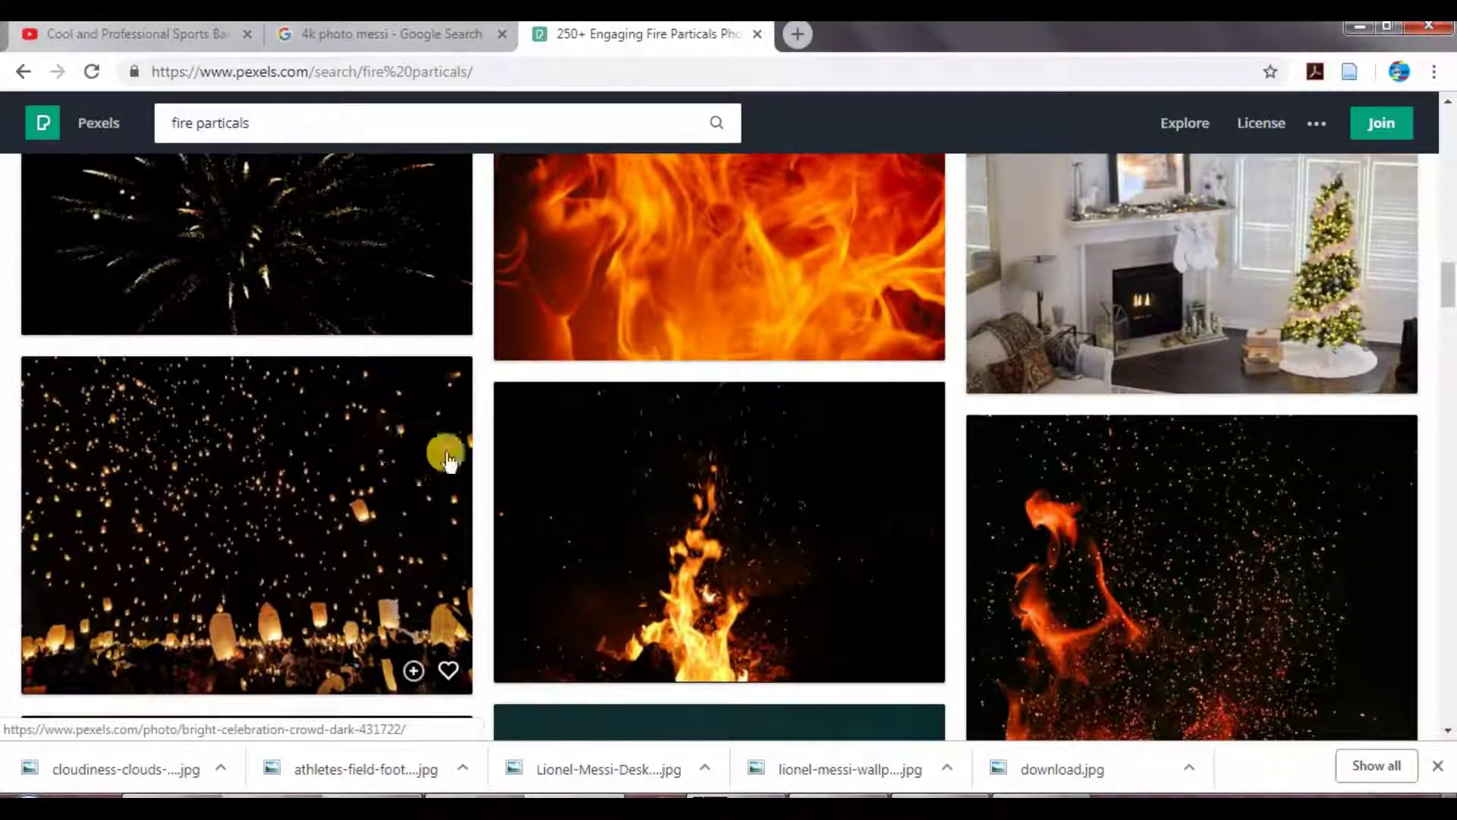
pyautogui.scroll(-6, 935, 518)
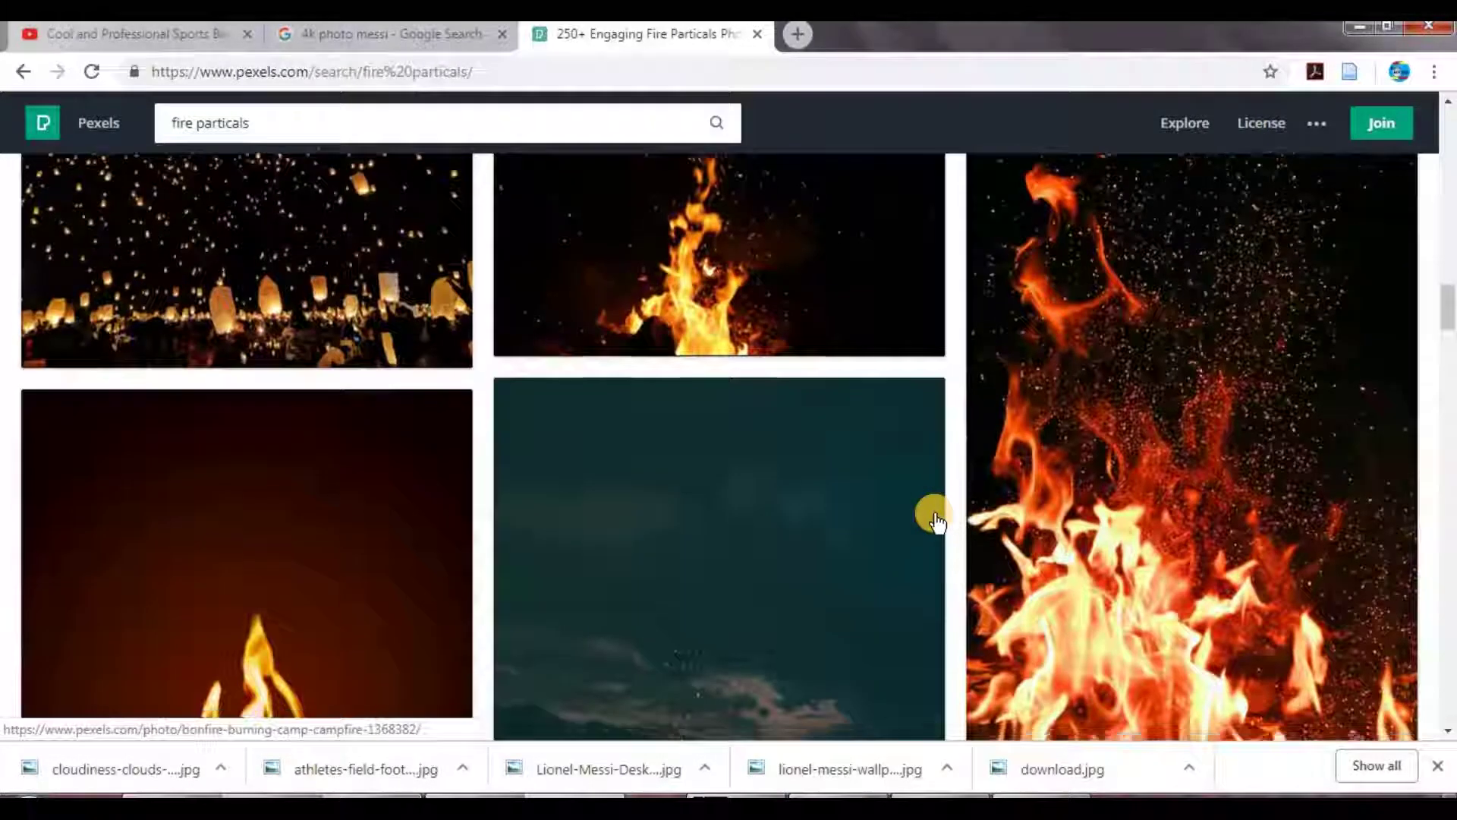
pyautogui.scroll(-5, 935, 517)
pyautogui.scroll(9, 935, 518)
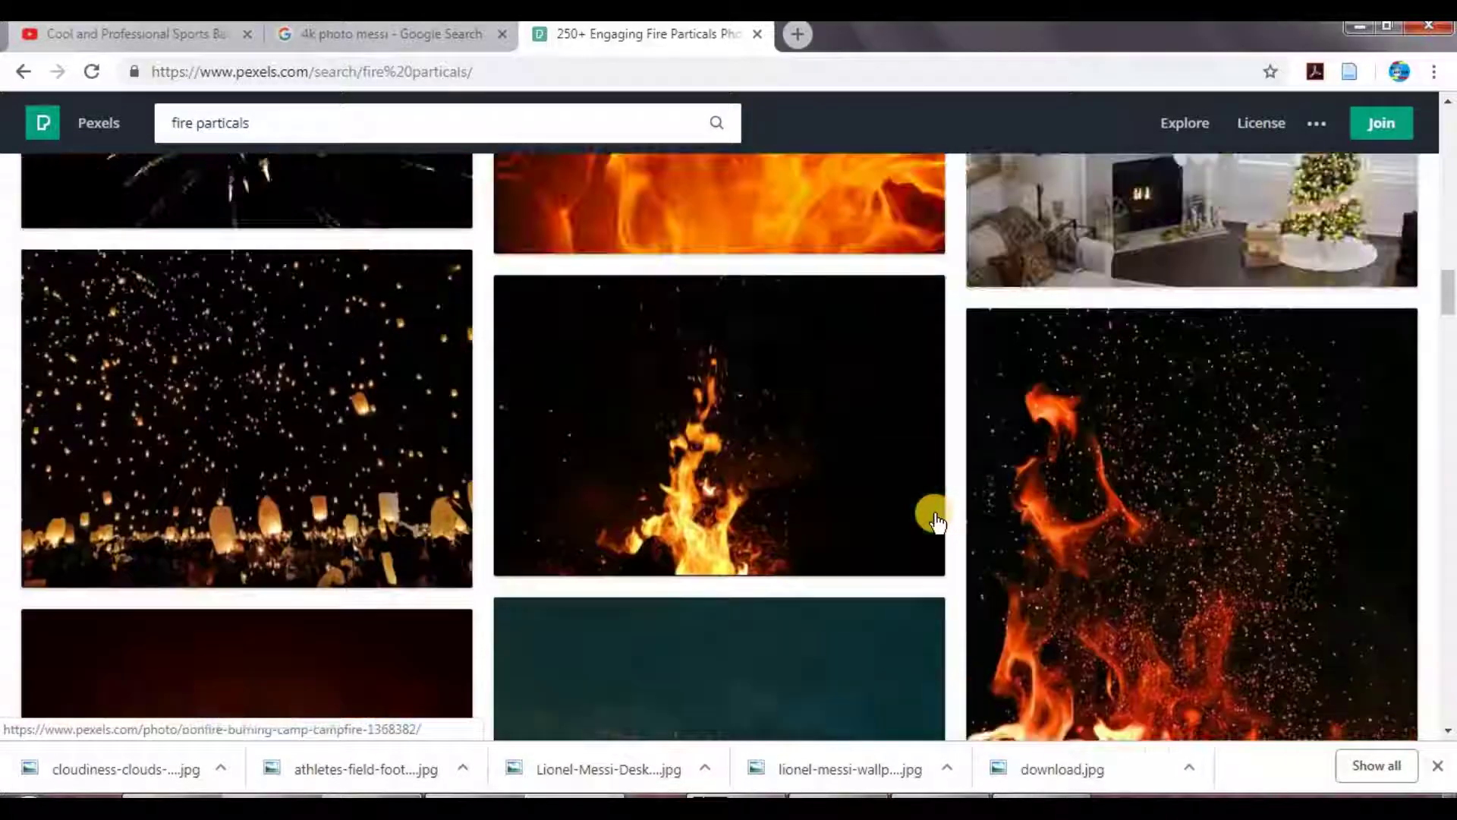
pyautogui.scroll(-2, 938, 520)
pyautogui.scroll(1, 1061, 505)
pyautogui.click(1182, 475)
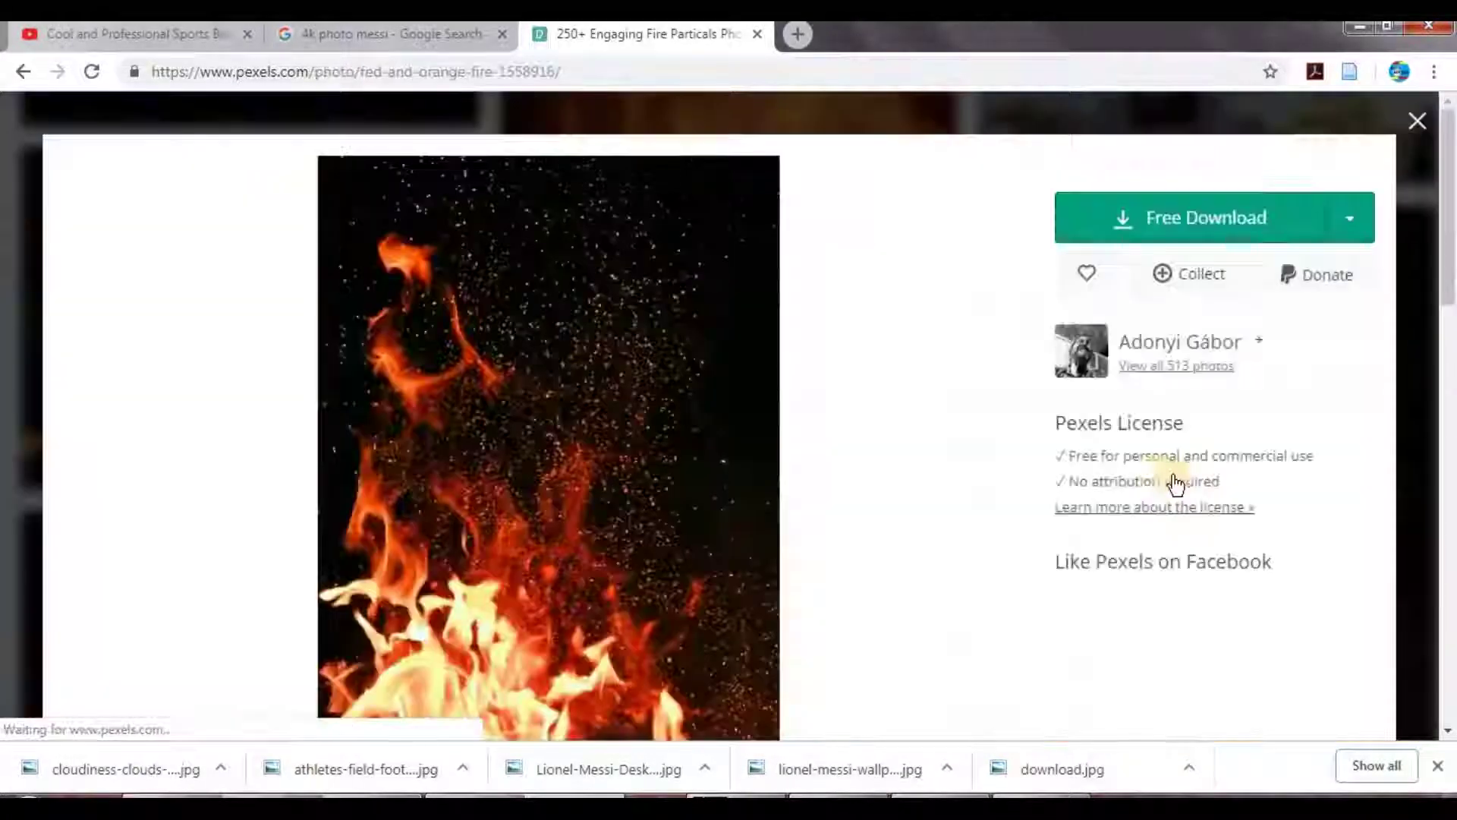
pyautogui.click(1190, 341)
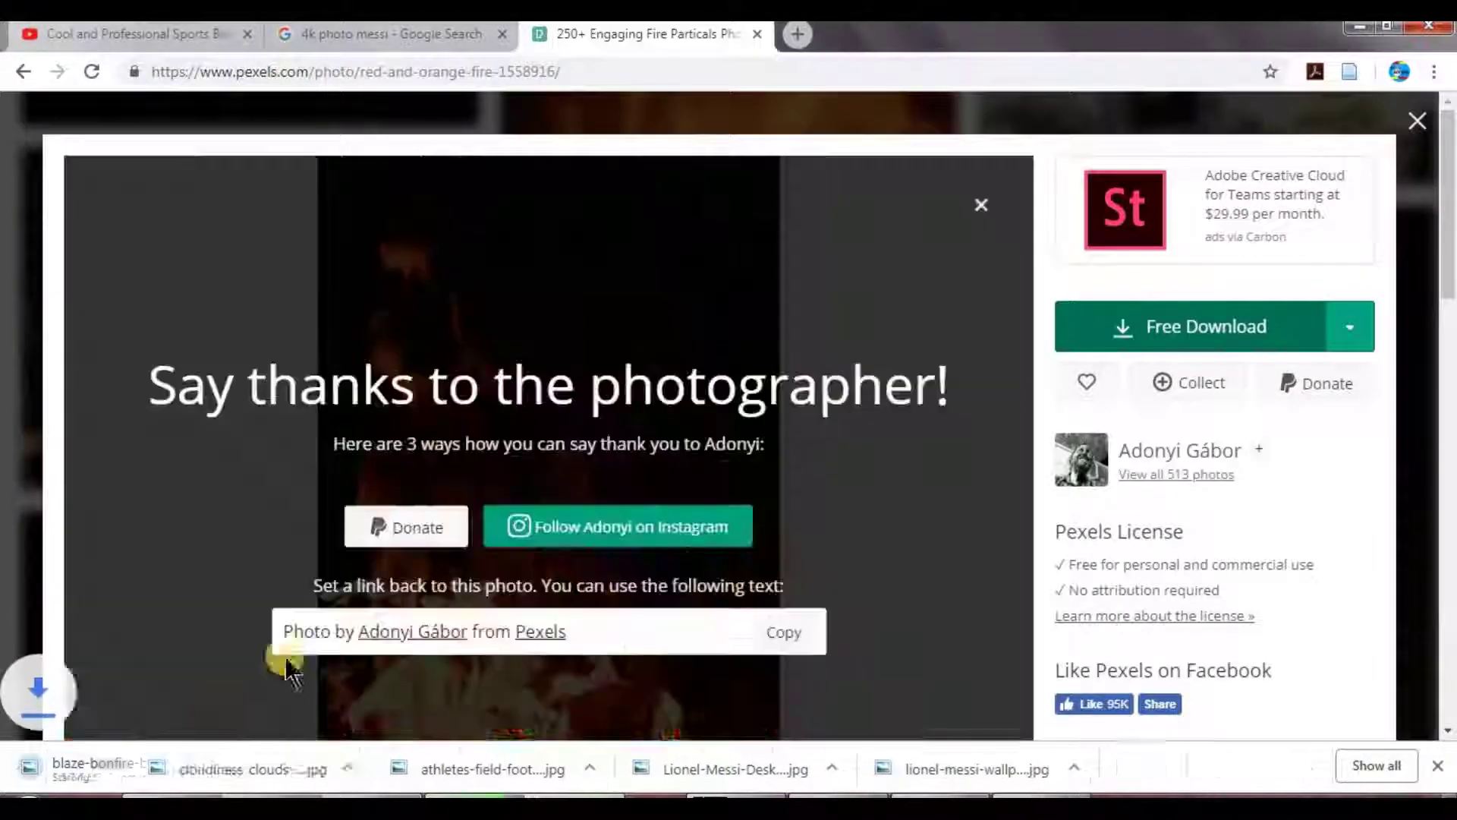
# Move the downloaded blaze-bonfire-burn-1558916.jpg from the Downloads folder into the Video-7 project folder
pyautogui.click(221, 767)
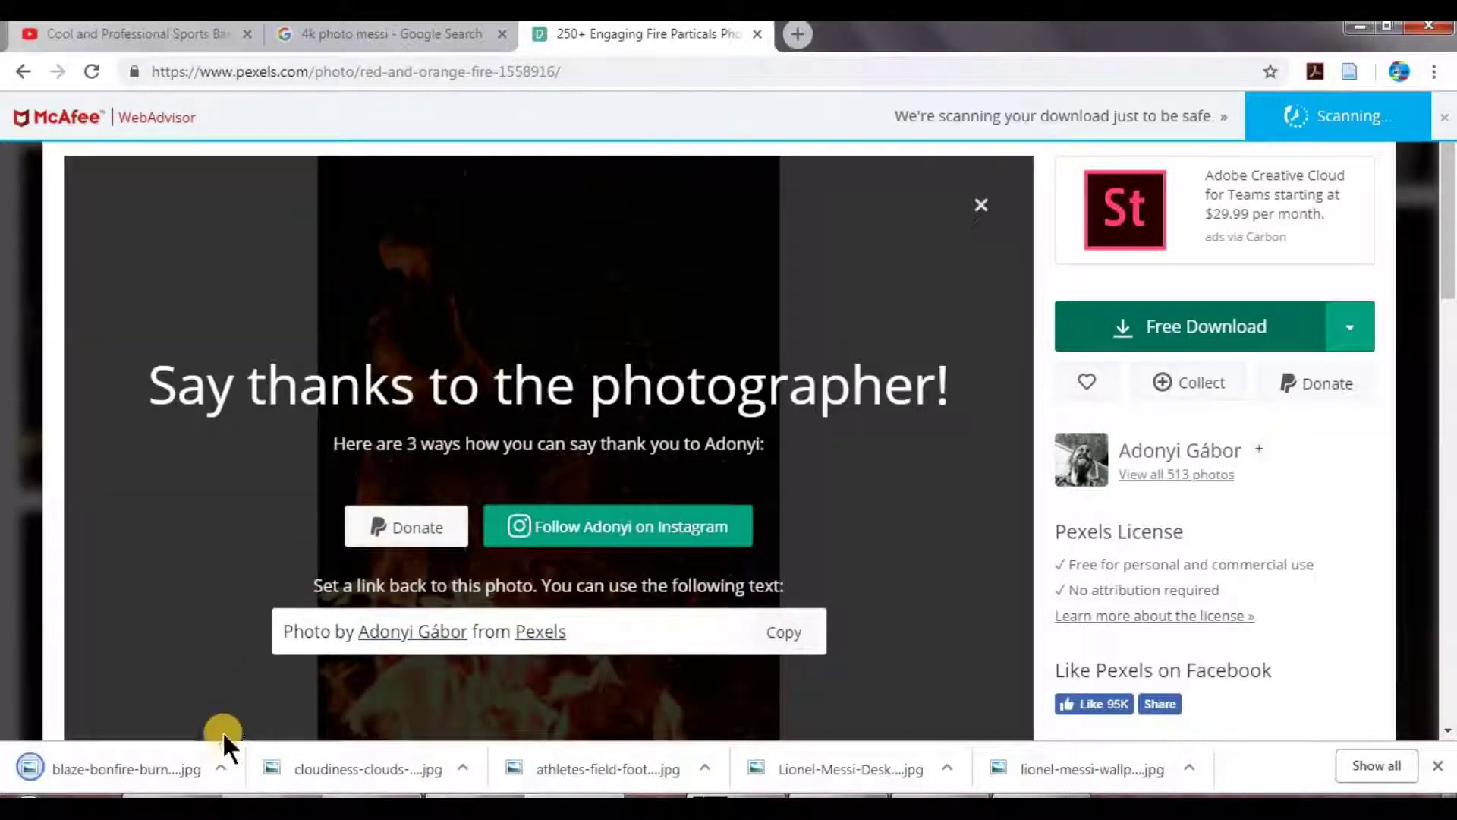
pyautogui.click(222, 756)
pyautogui.click(280, 693)
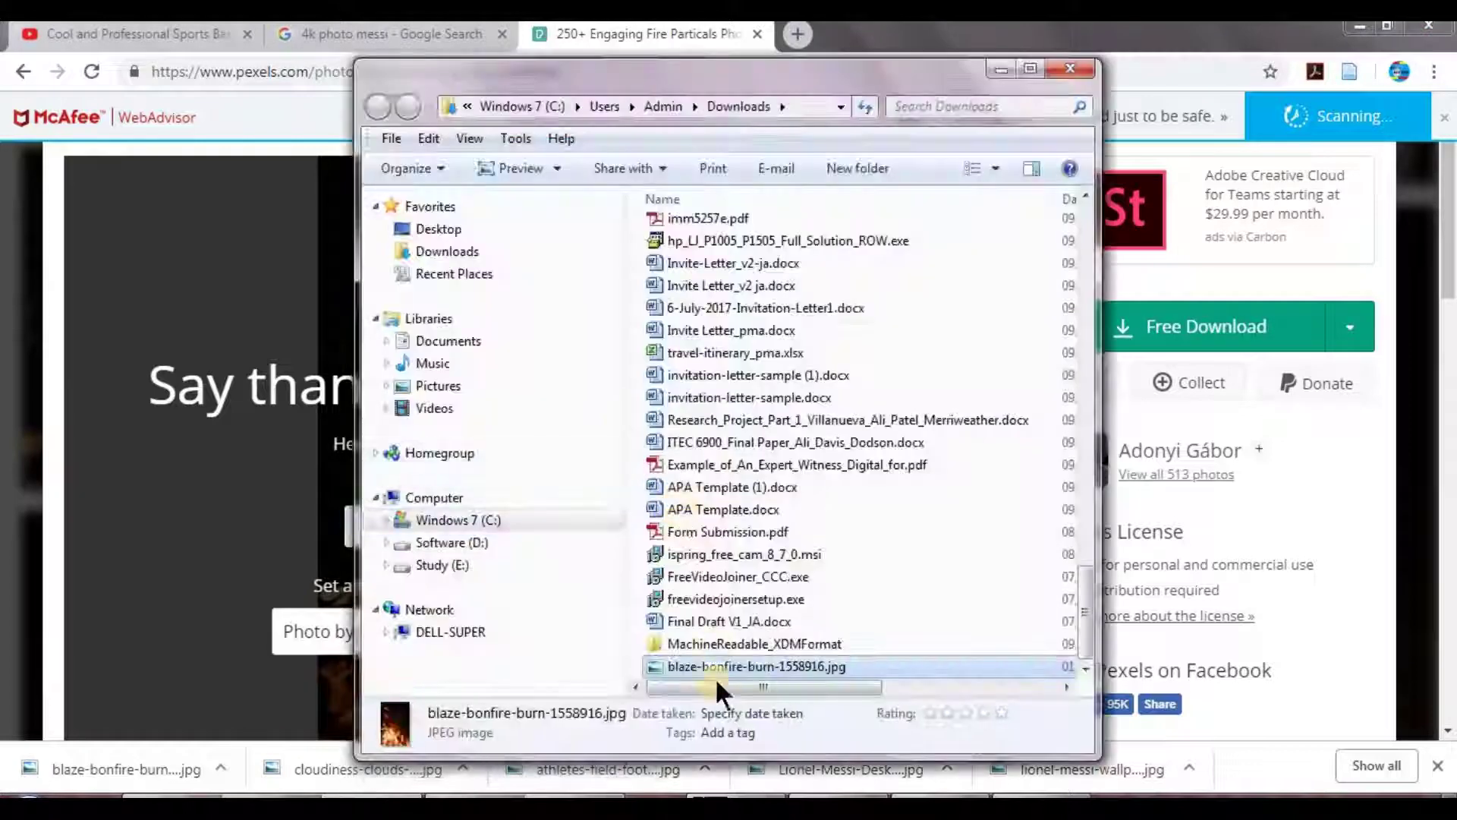
pyautogui.rightClick(723, 668)
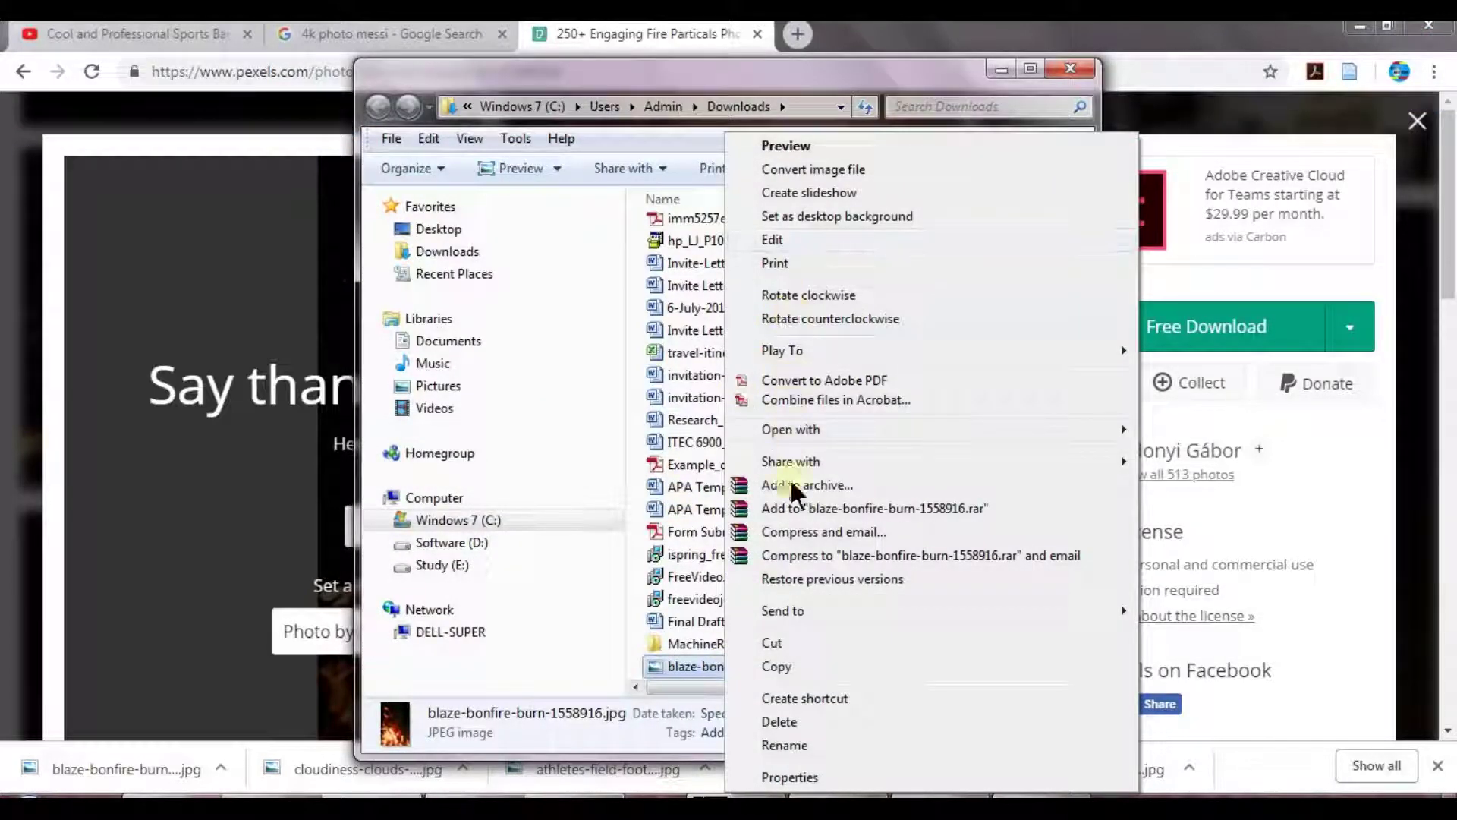
pyautogui.click(806, 641)
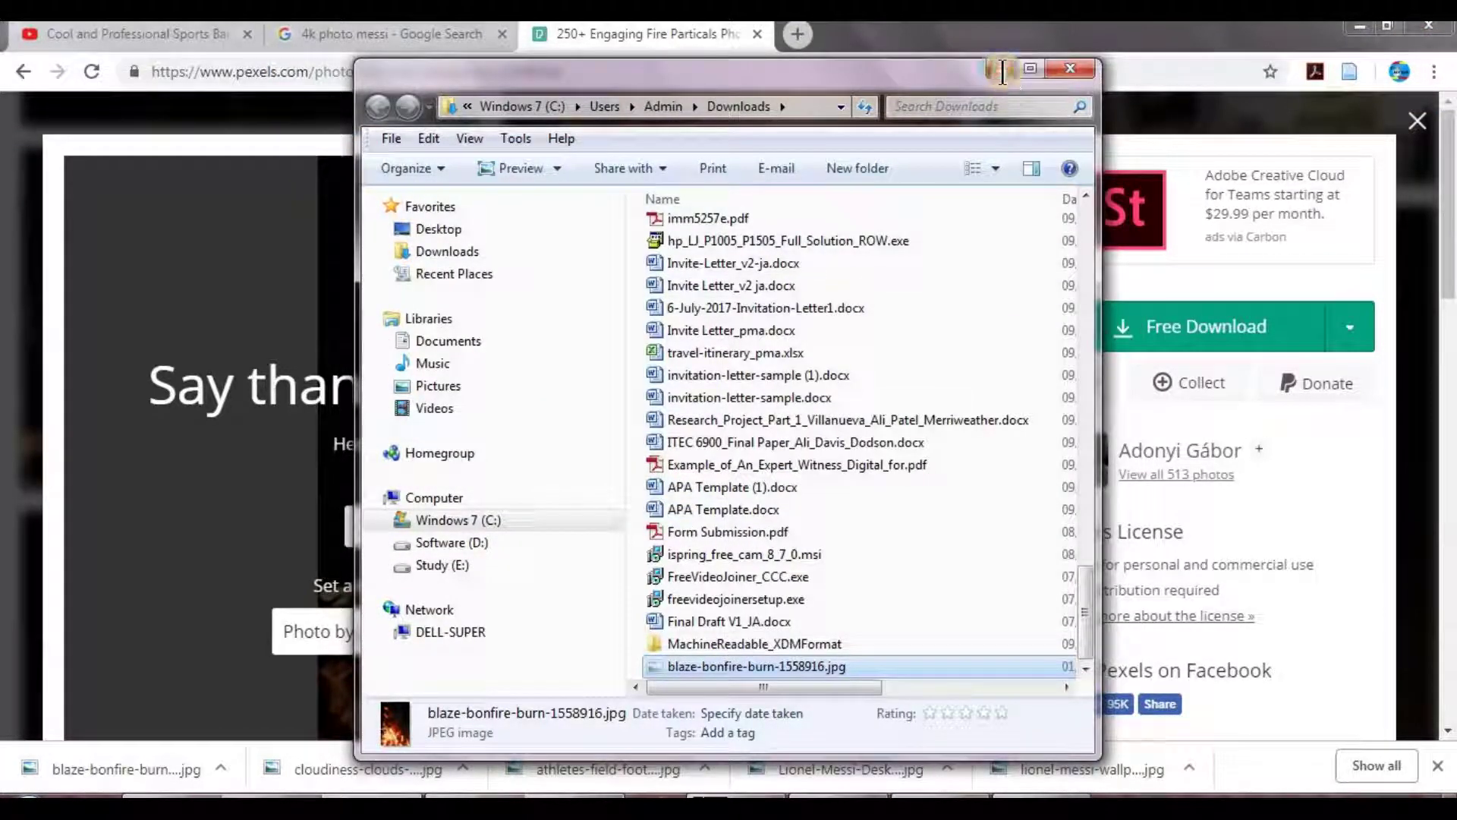
pyautogui.click(1002, 71)
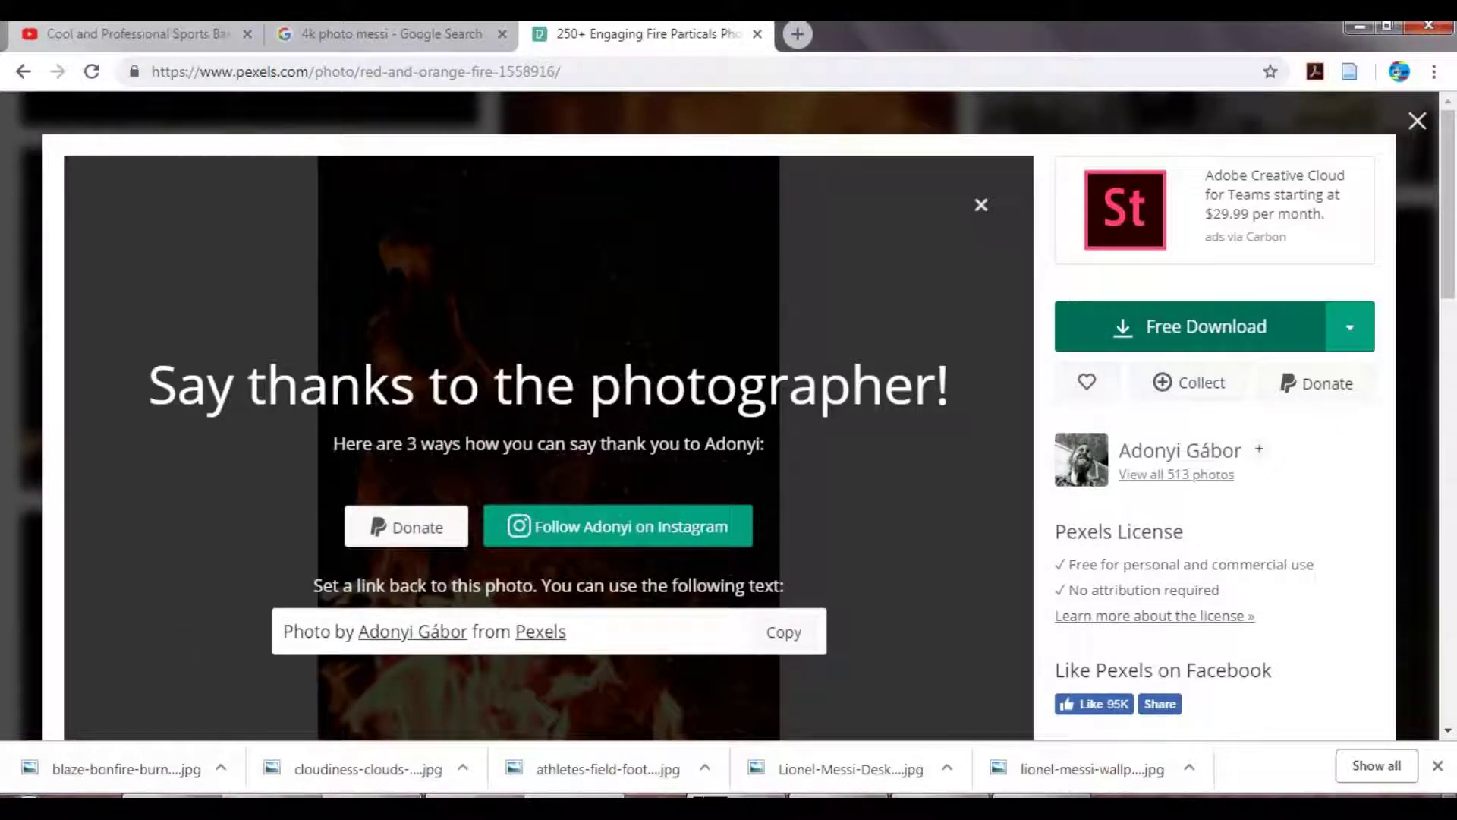
pyautogui.click(736, 806)
pyautogui.rightClick(945, 498)
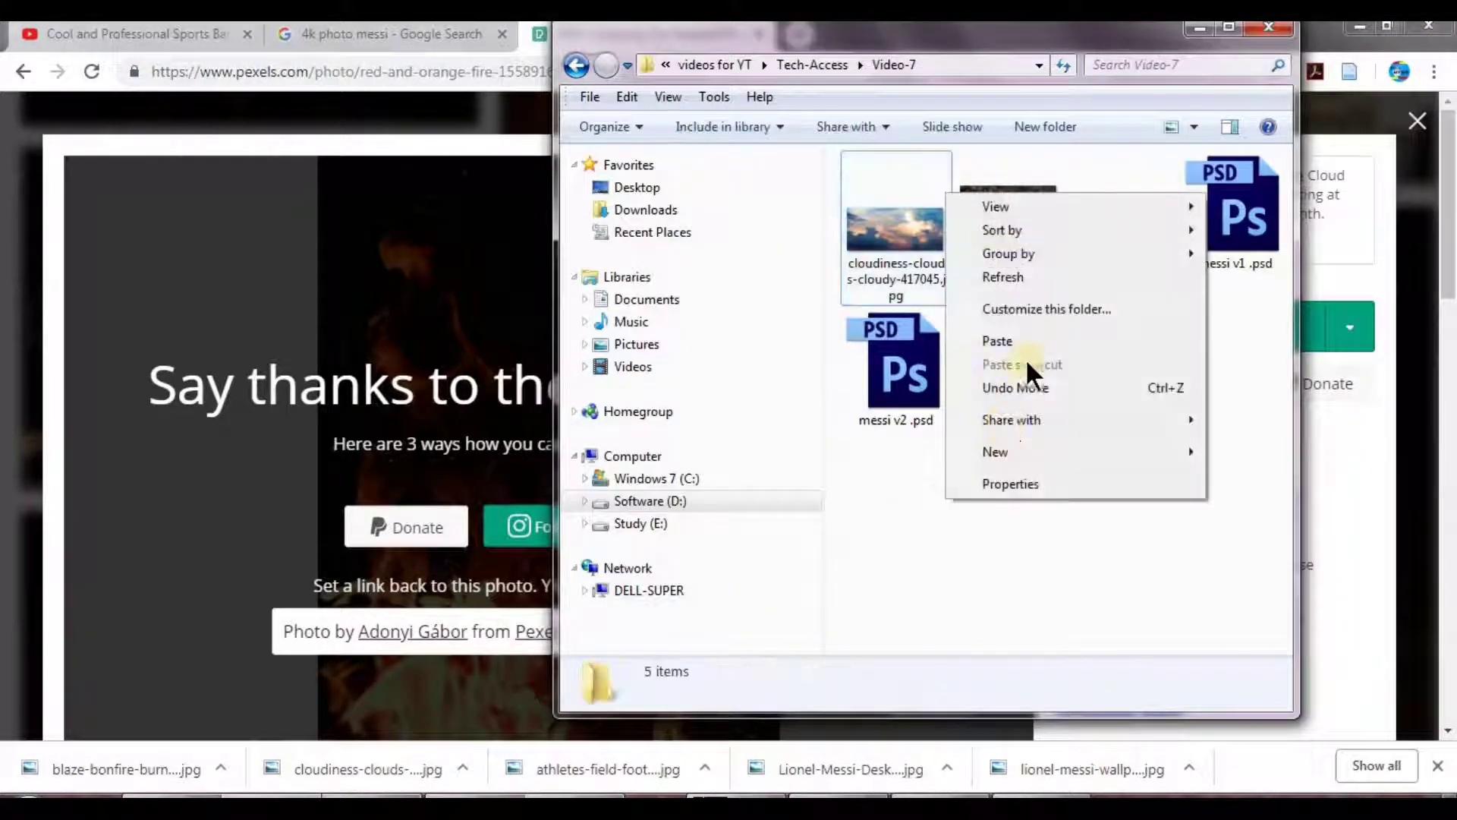
pyautogui.click(998, 341)
pyautogui.click(1204, 31)
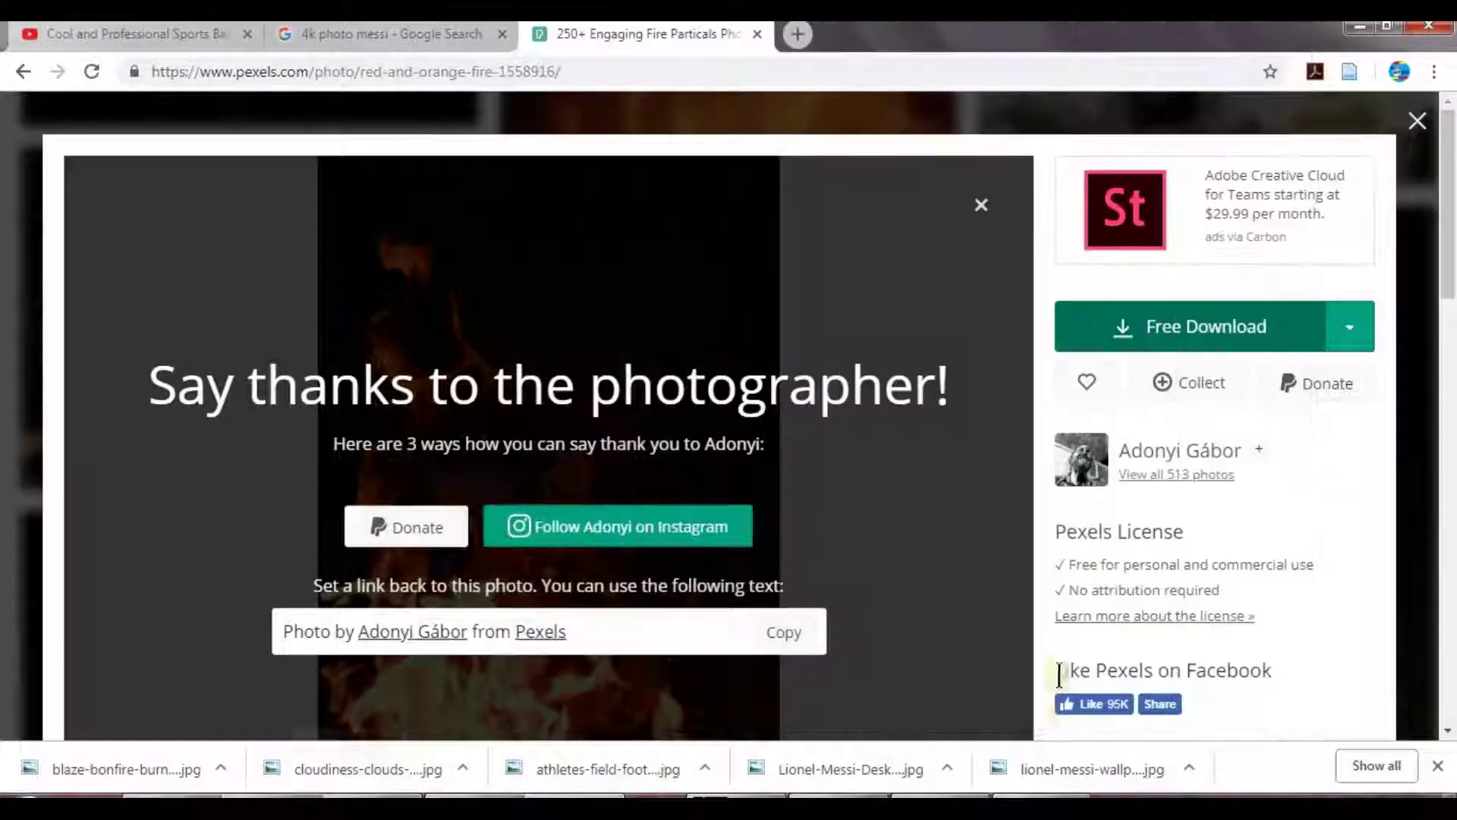
# Switch to Photoshop and place the blaze-bonfire-burn-1558916 photo into the messi v2 document
pyautogui.click(973, 806)
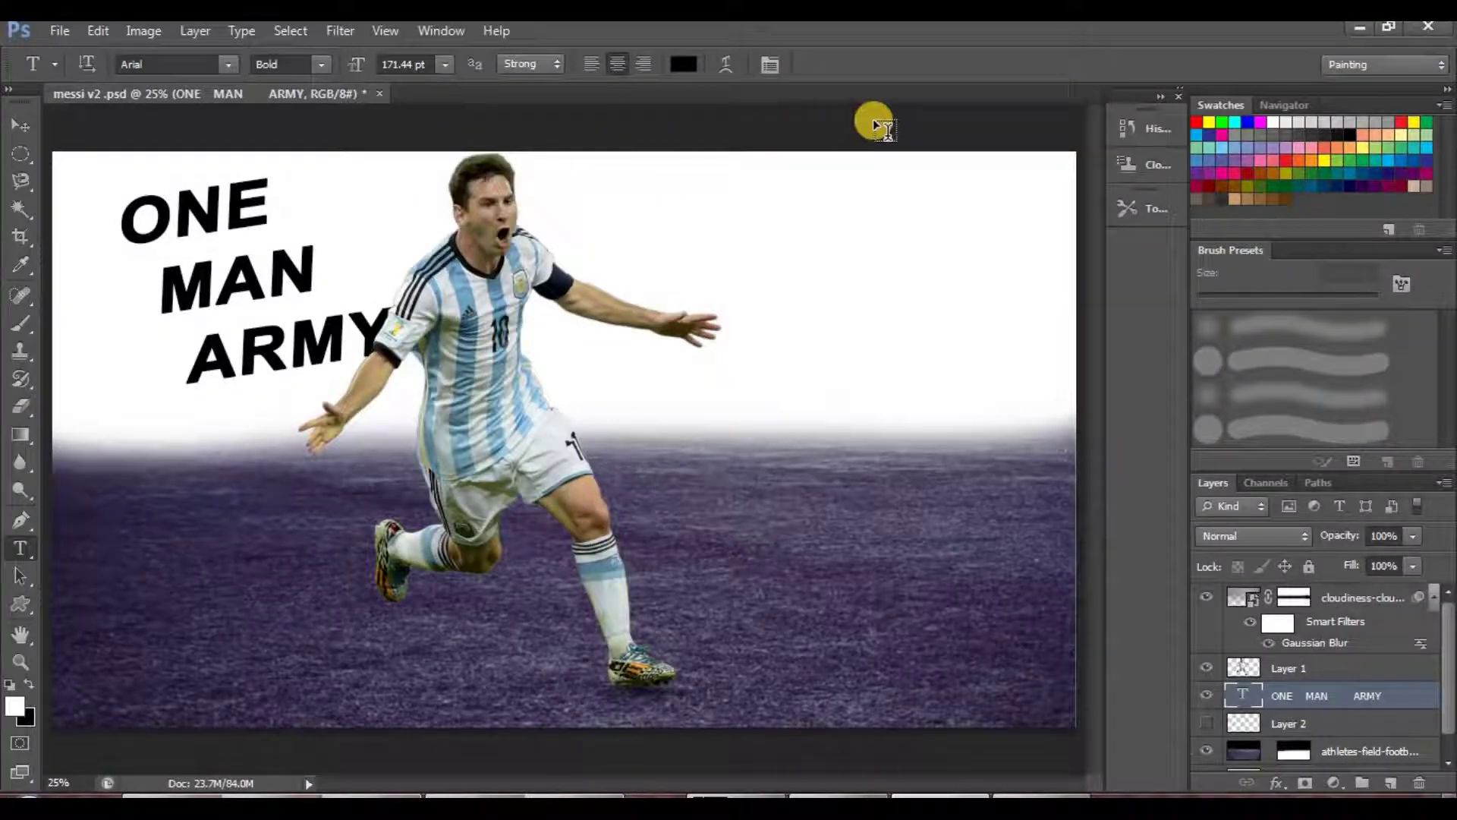
pyautogui.click(50, 32)
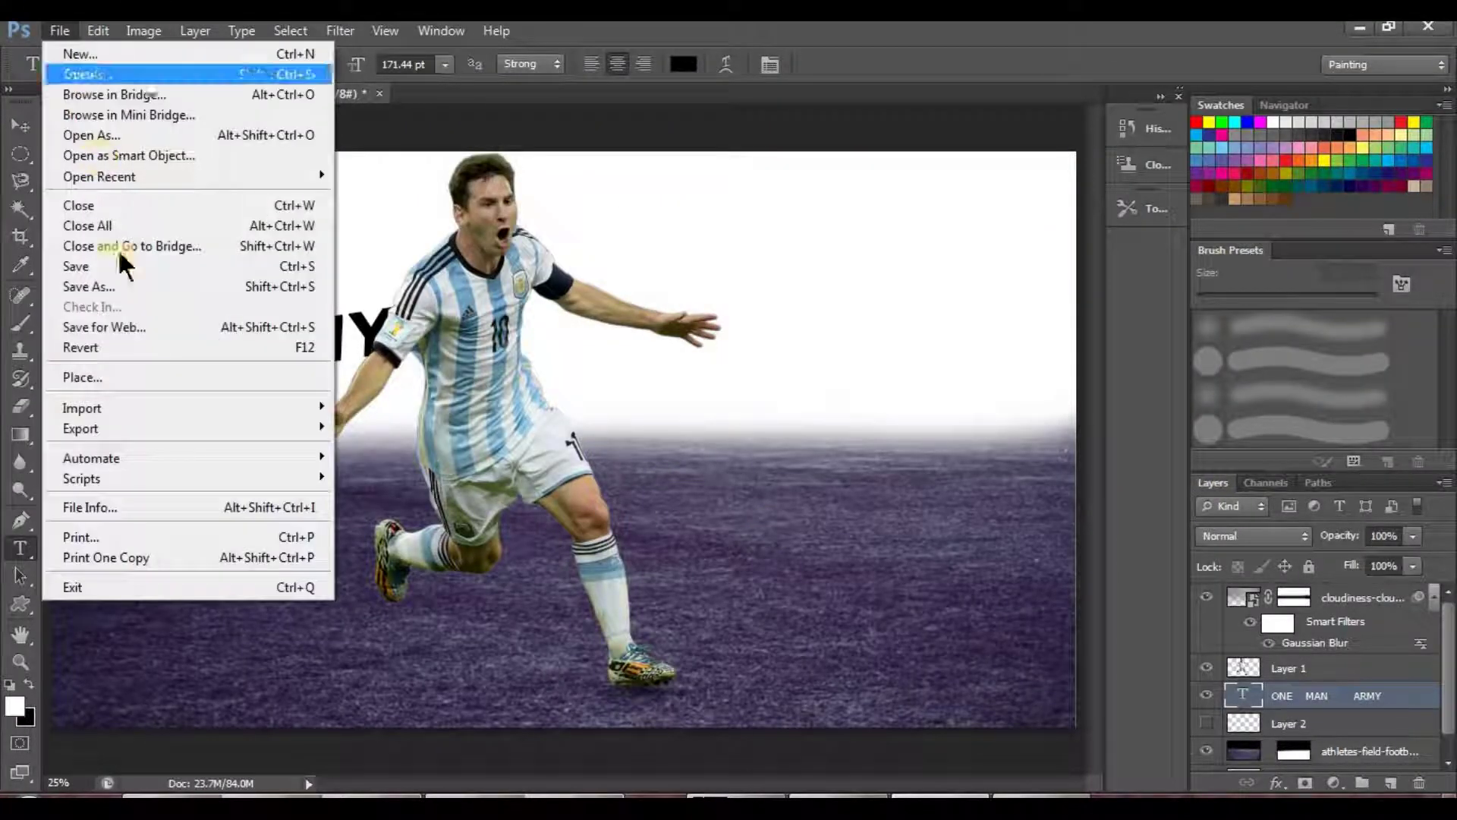
pyautogui.click(121, 377)
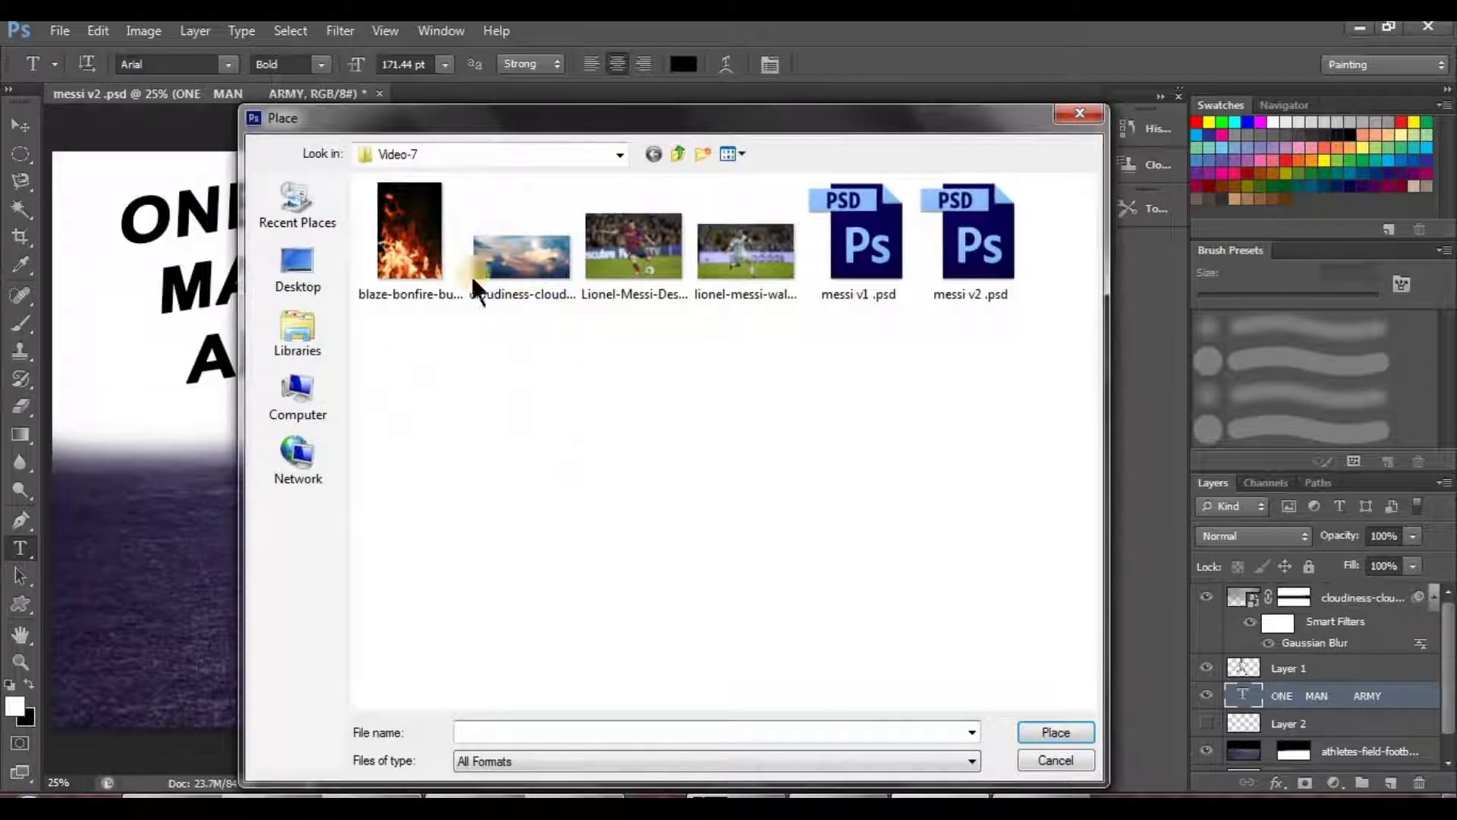
pyautogui.doubleClick(432, 252)
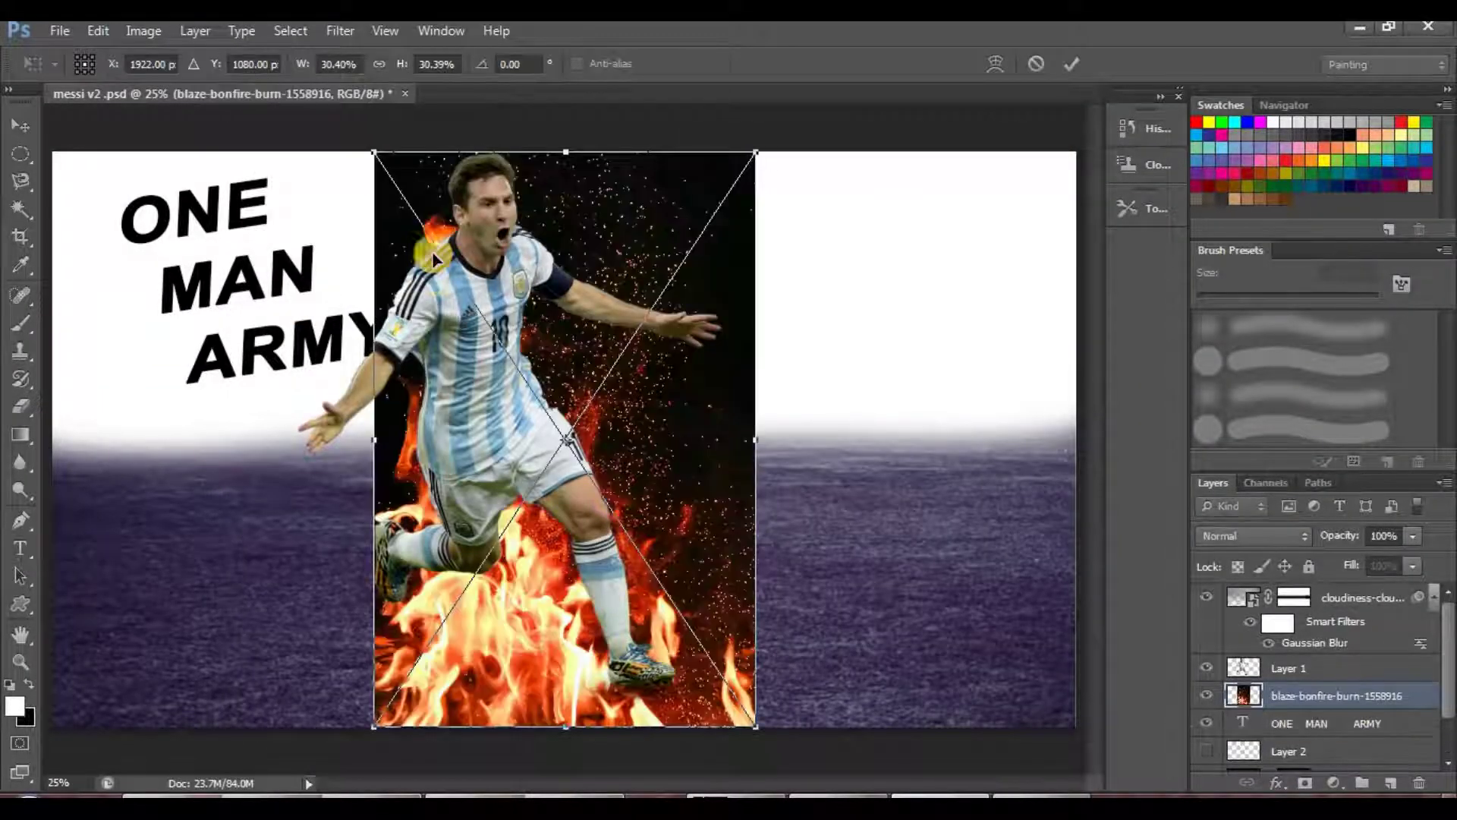
# Enlarge the placed fire photo proportionally, position it over most of the canvas with the sparks around the player, and commit the placement
pyautogui.moveTo(748, 463); pyautogui.dragTo(786, 605)
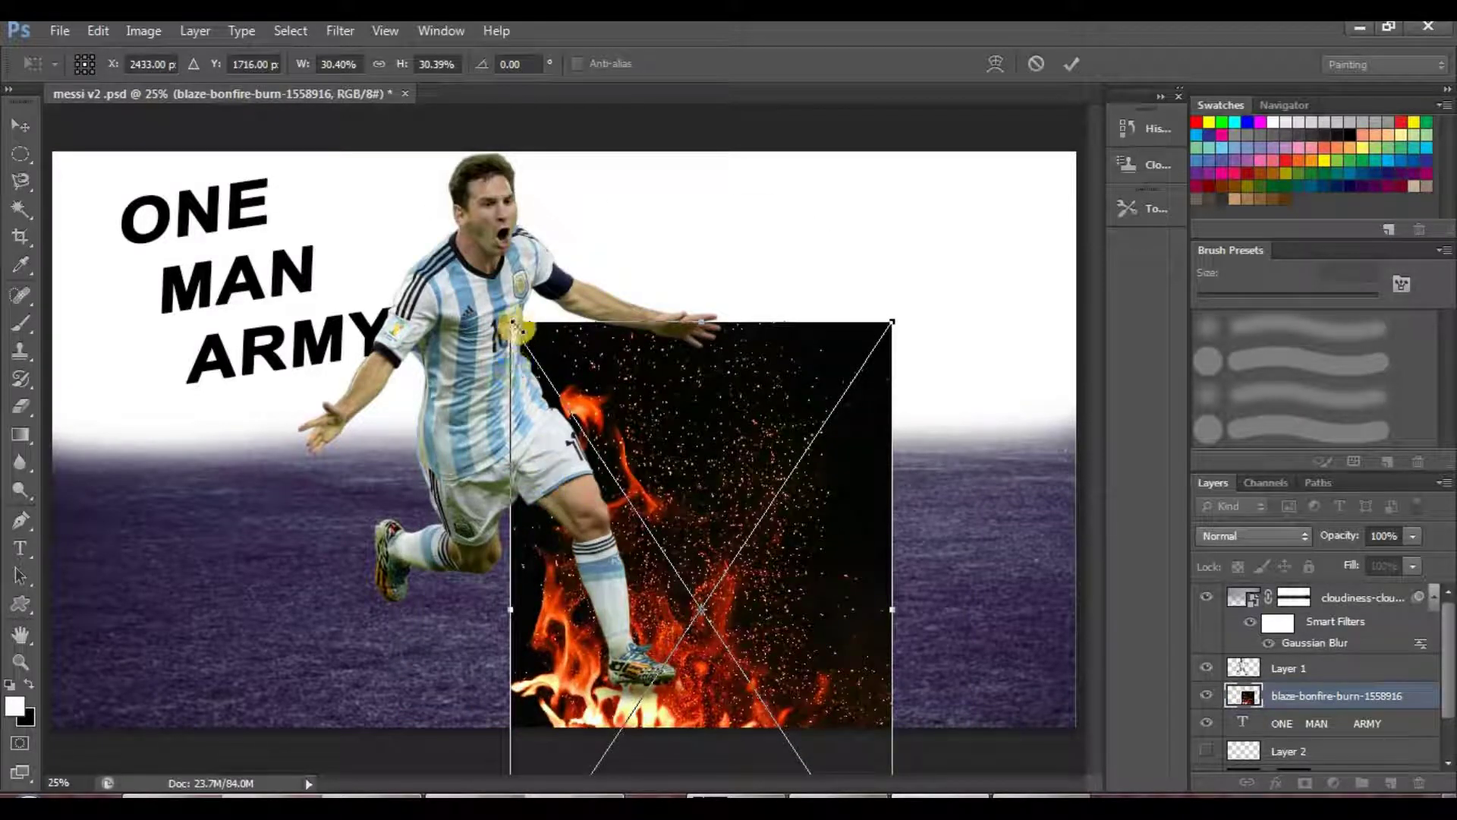
pyautogui.moveTo(513, 325); pyautogui.dragTo(159, 137)
pyautogui.moveTo(689, 347); pyautogui.dragTo(466, 460)
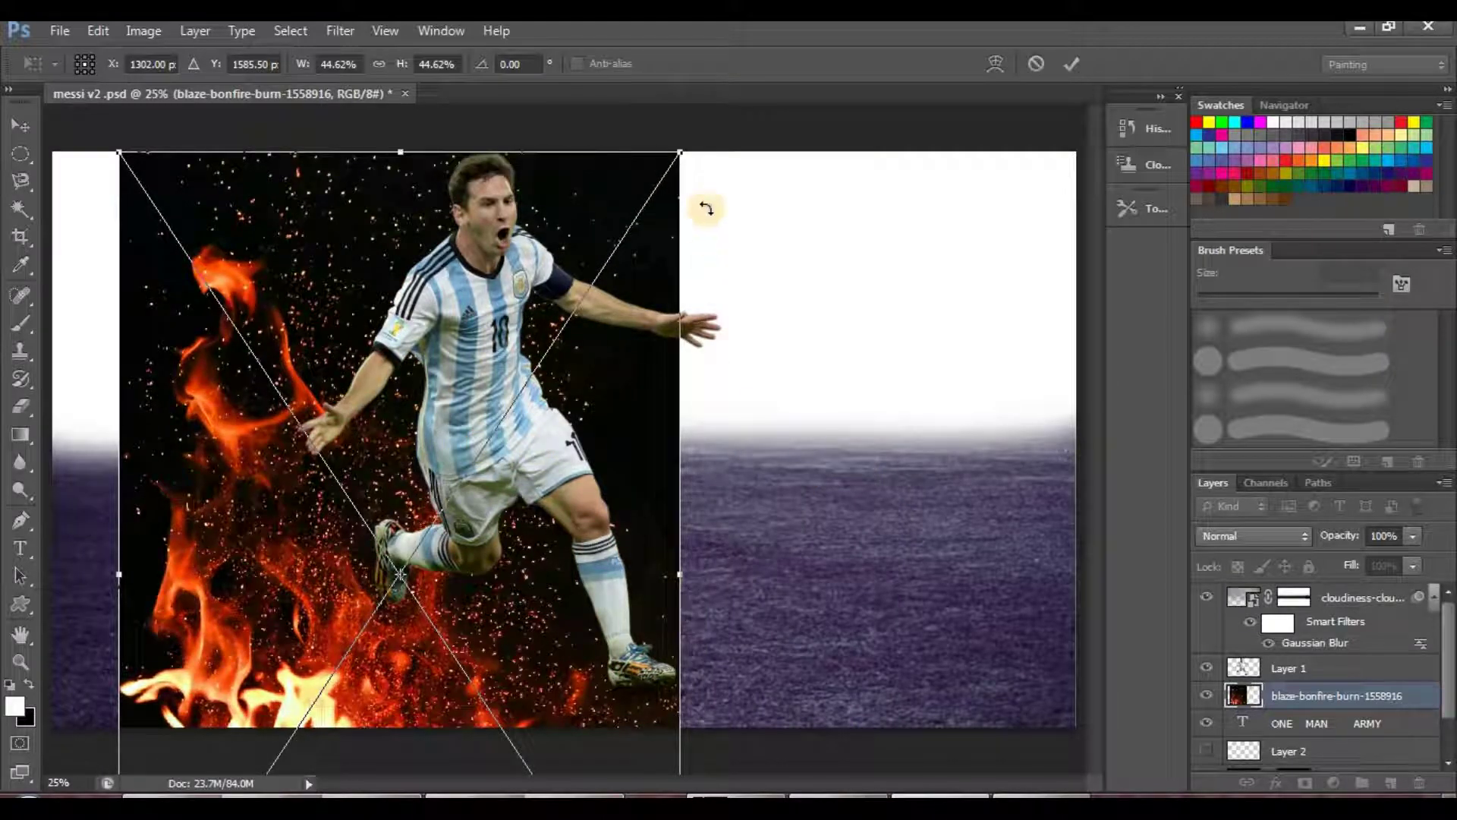
pyautogui.moveTo(679, 152); pyautogui.dragTo(918, 40)
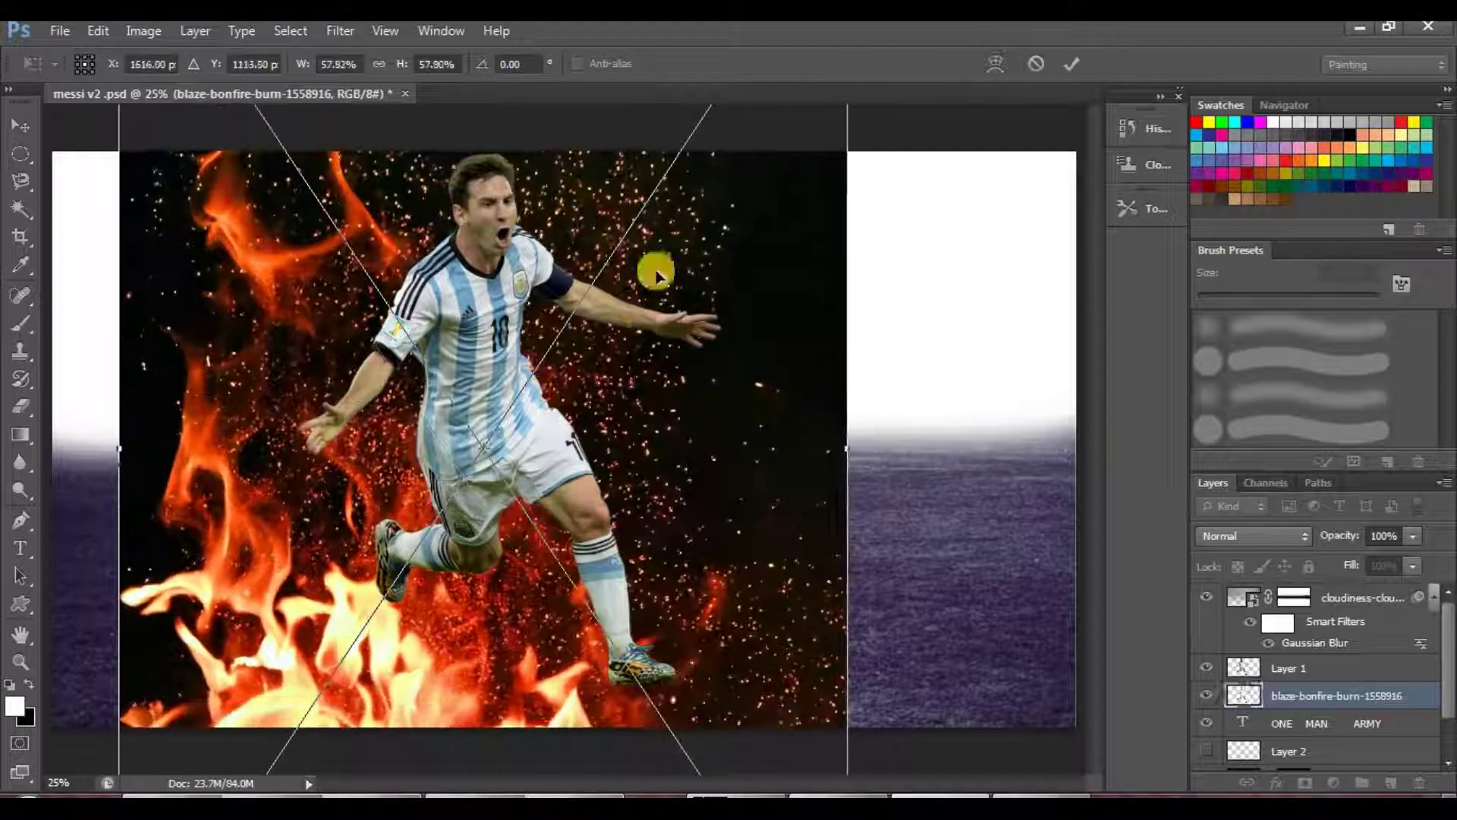
pyautogui.moveTo(711, 307); pyautogui.dragTo(702, 562)
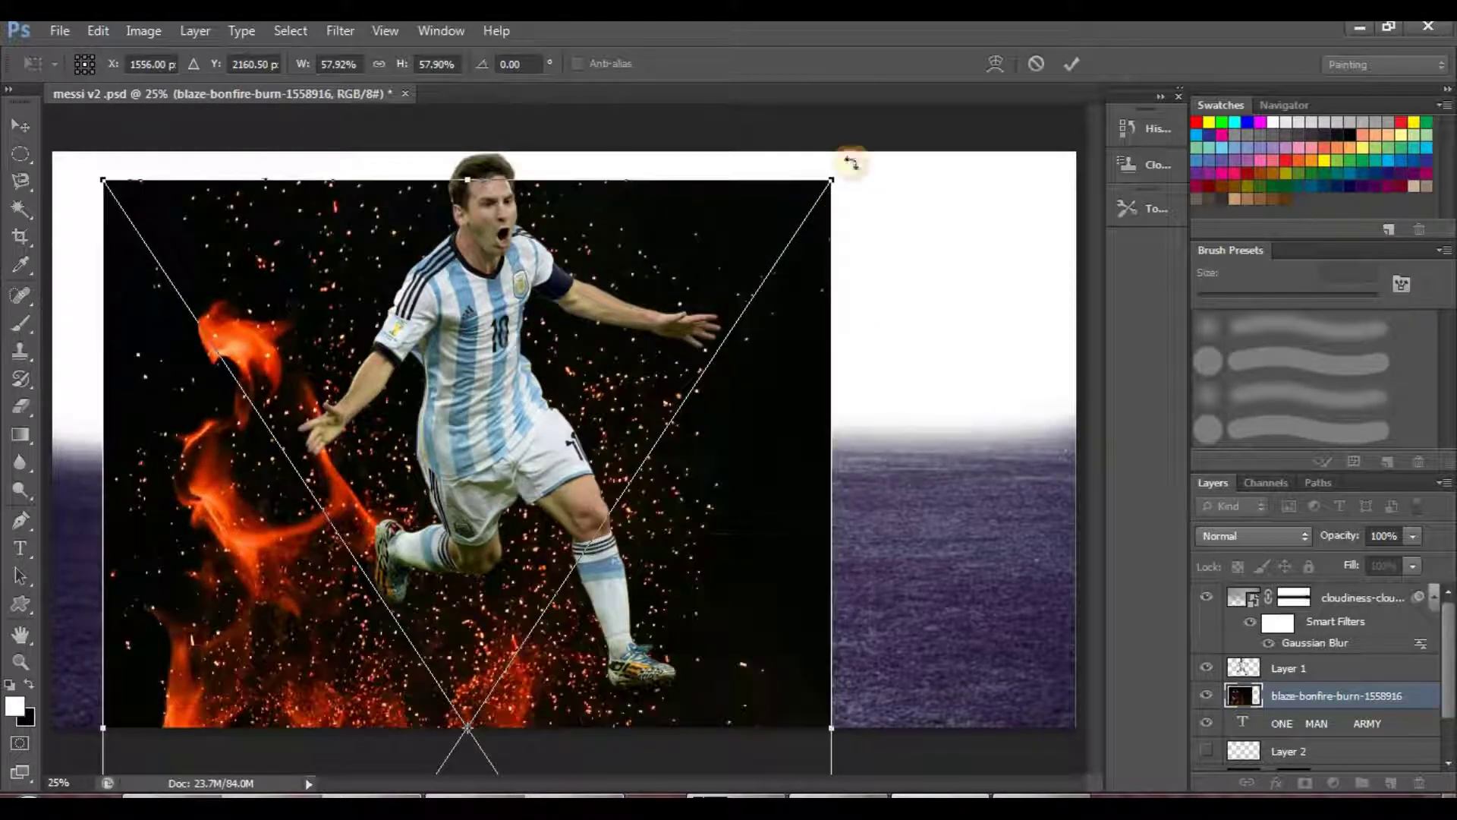
pyautogui.moveTo(829, 179); pyautogui.dragTo(941, 48)
pyautogui.moveTo(812, 285); pyautogui.dragTo(765, 426)
pyautogui.click(1071, 63)
pyautogui.press('t')
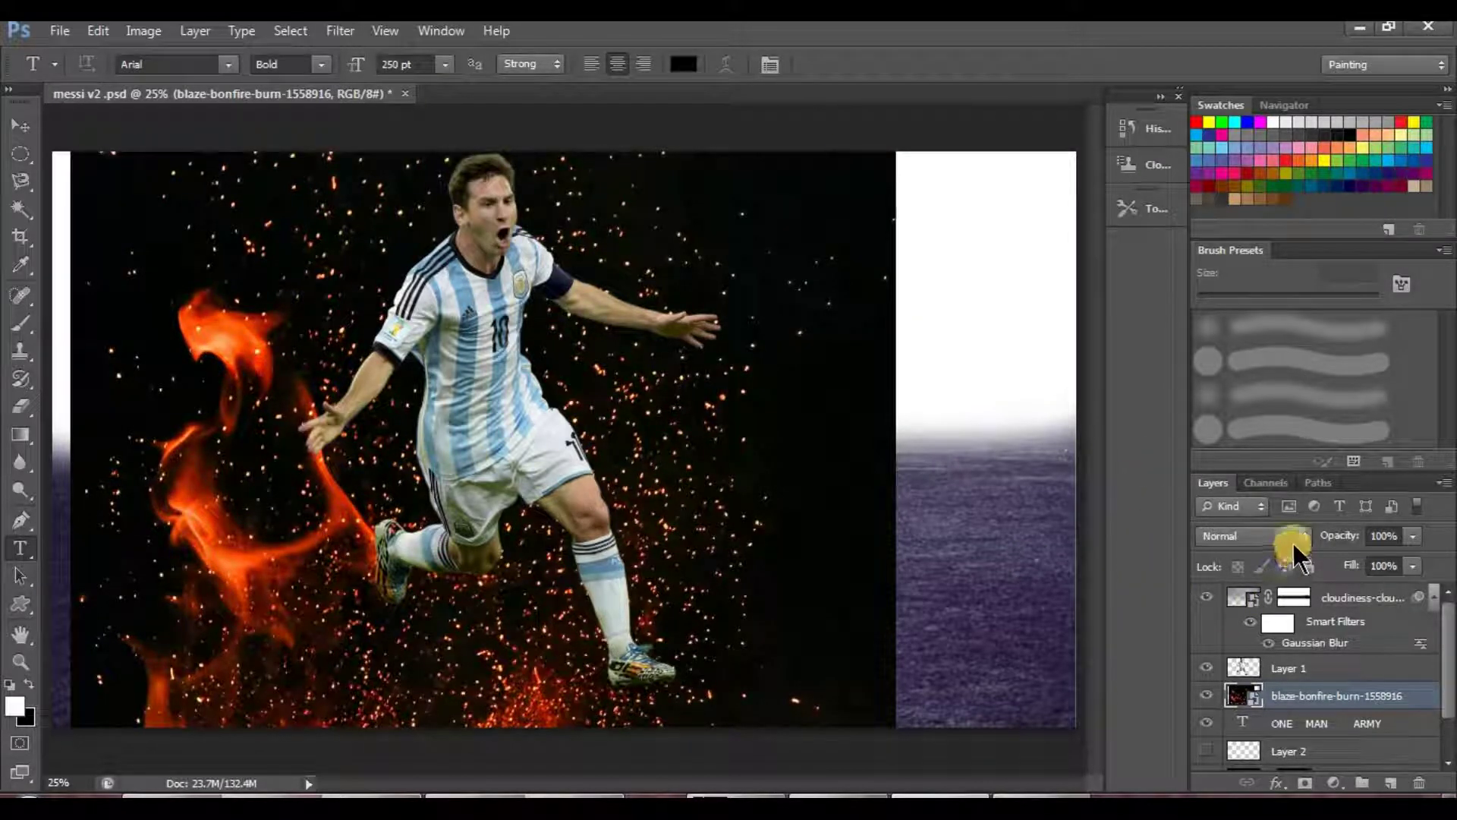
# Move the blaze-bonfire-burn-1558916 layer above Layer 1 and set its blend mode to Lighten
pyautogui.moveTo(1300, 694); pyautogui.dragTo(1306, 667)
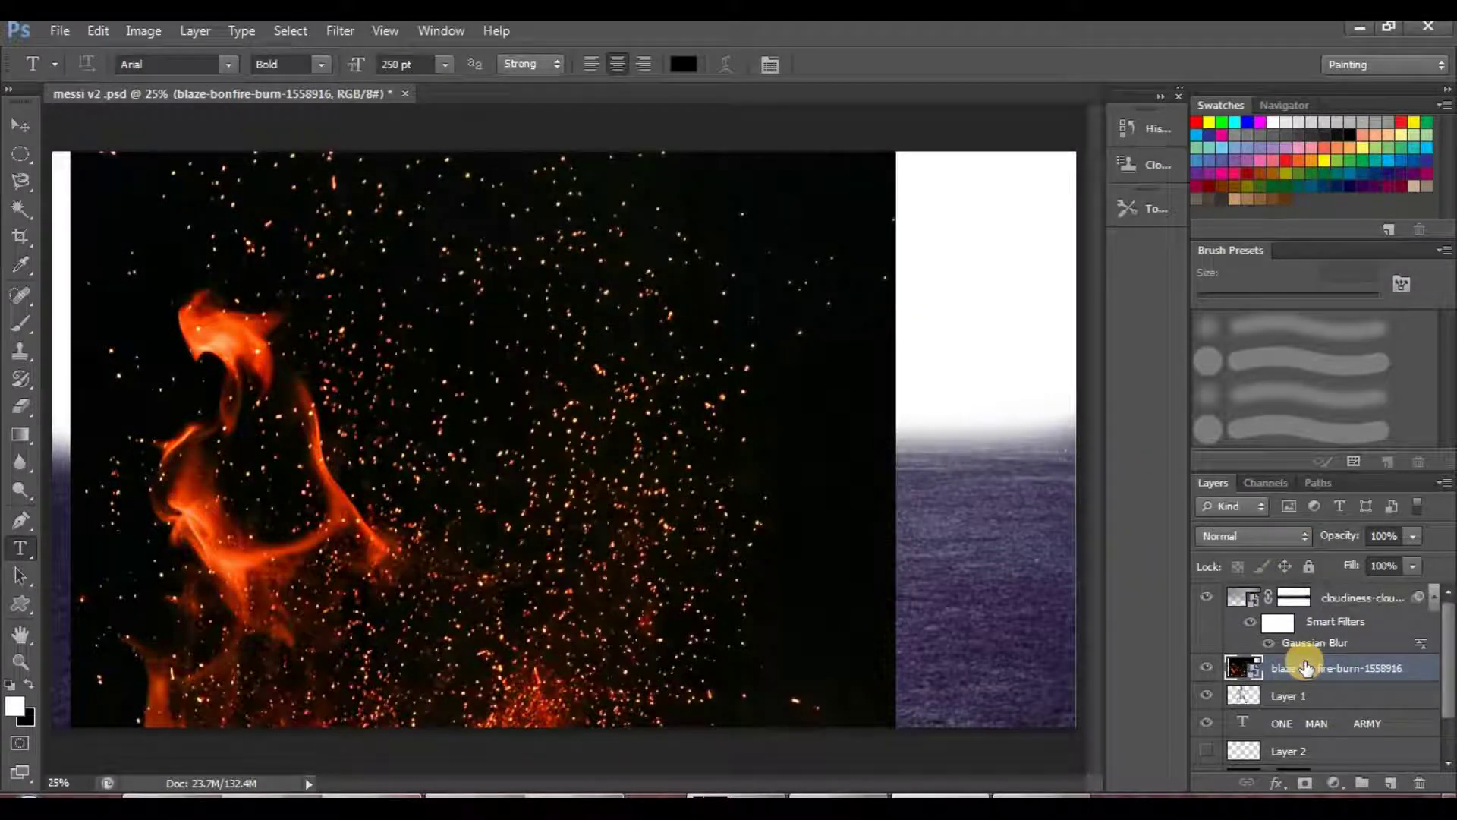
pyautogui.click(1304, 537)
pyautogui.click(1252, 40)
pyautogui.press('Down')
pyautogui.press('Down')
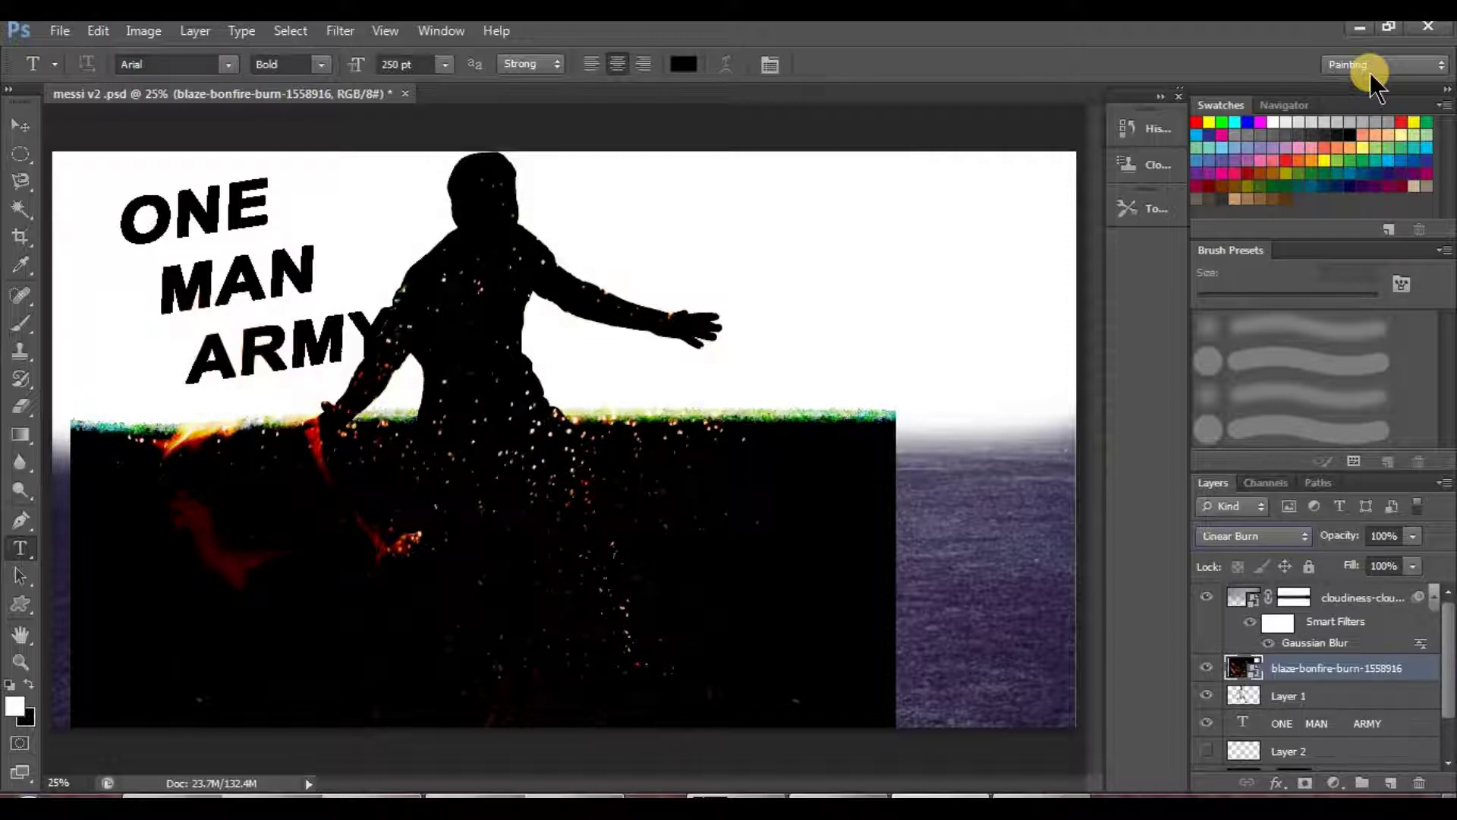
pyautogui.press('Down')
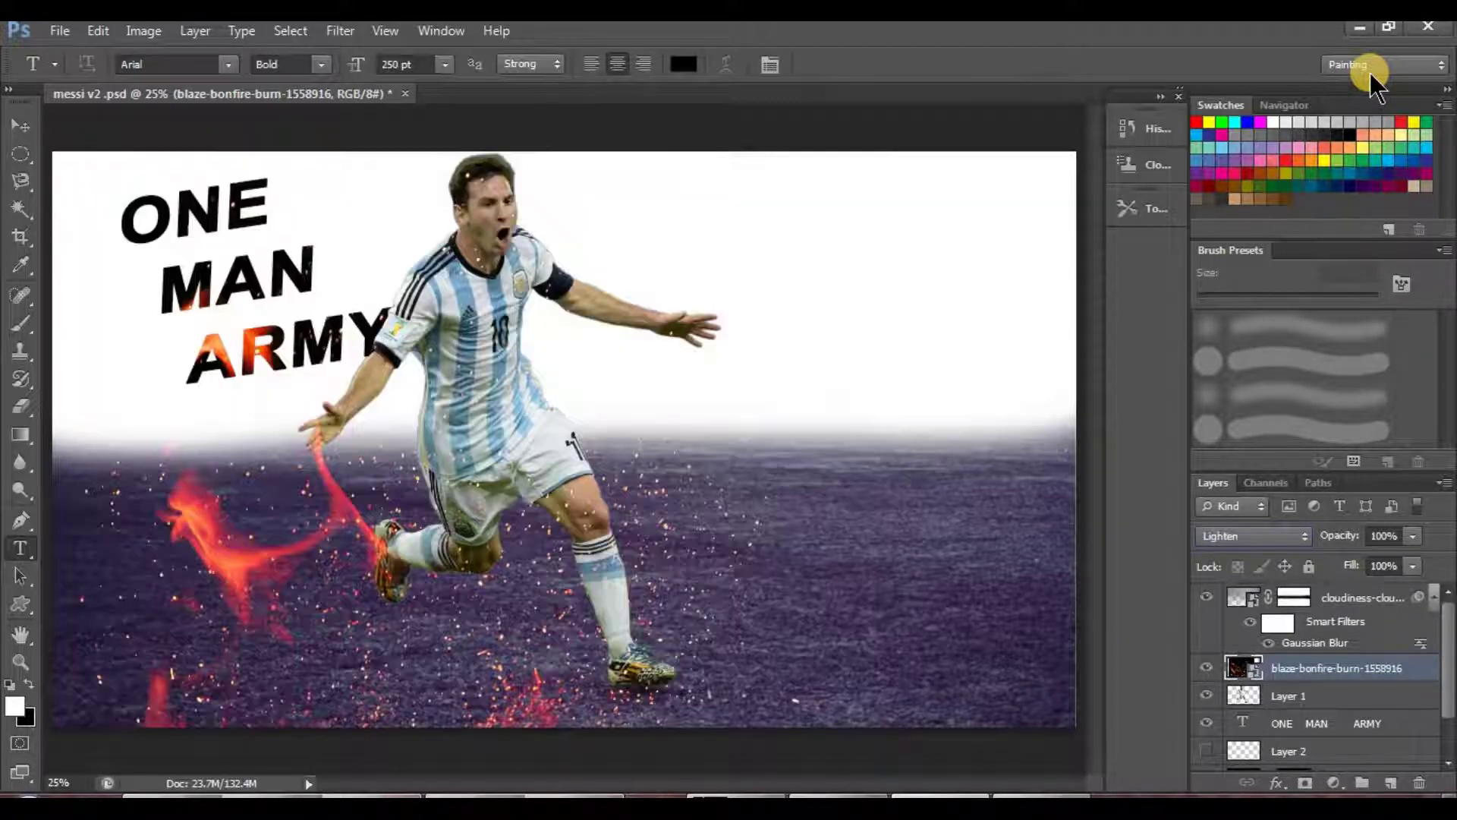
# Shift the fire image toward the lower-left corner of the canvas so the flames rise from the field
pyautogui.click(21, 125)
pyautogui.moveTo(338, 578); pyautogui.dragTo(274, 590)
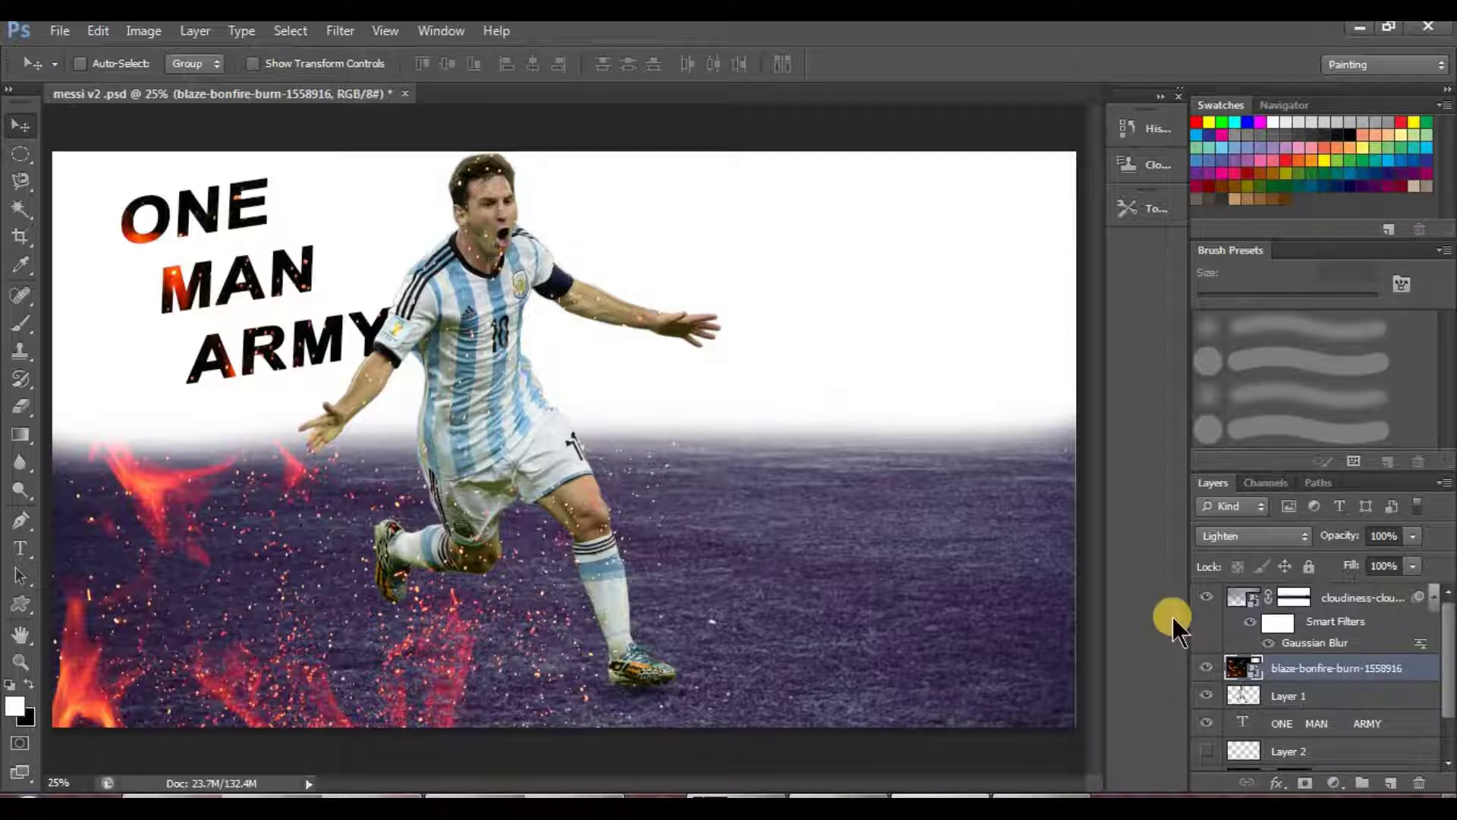
# Restack the layers so the fire layer lies above the cloudiness layer and the player's Layer 1 is on top
pyautogui.click(1207, 596)
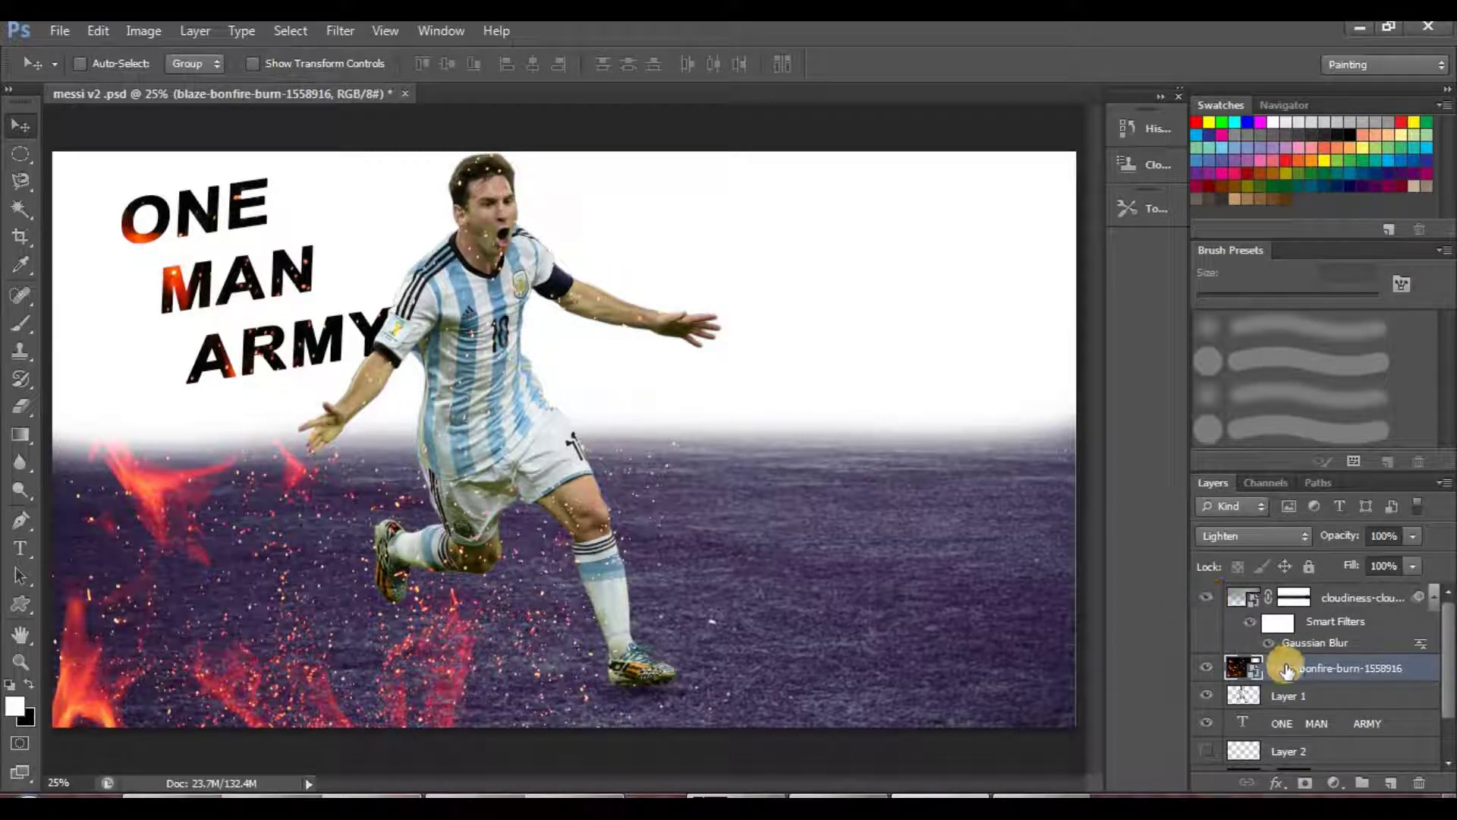
pyautogui.moveTo(1300, 672); pyautogui.dragTo(1282, 591)
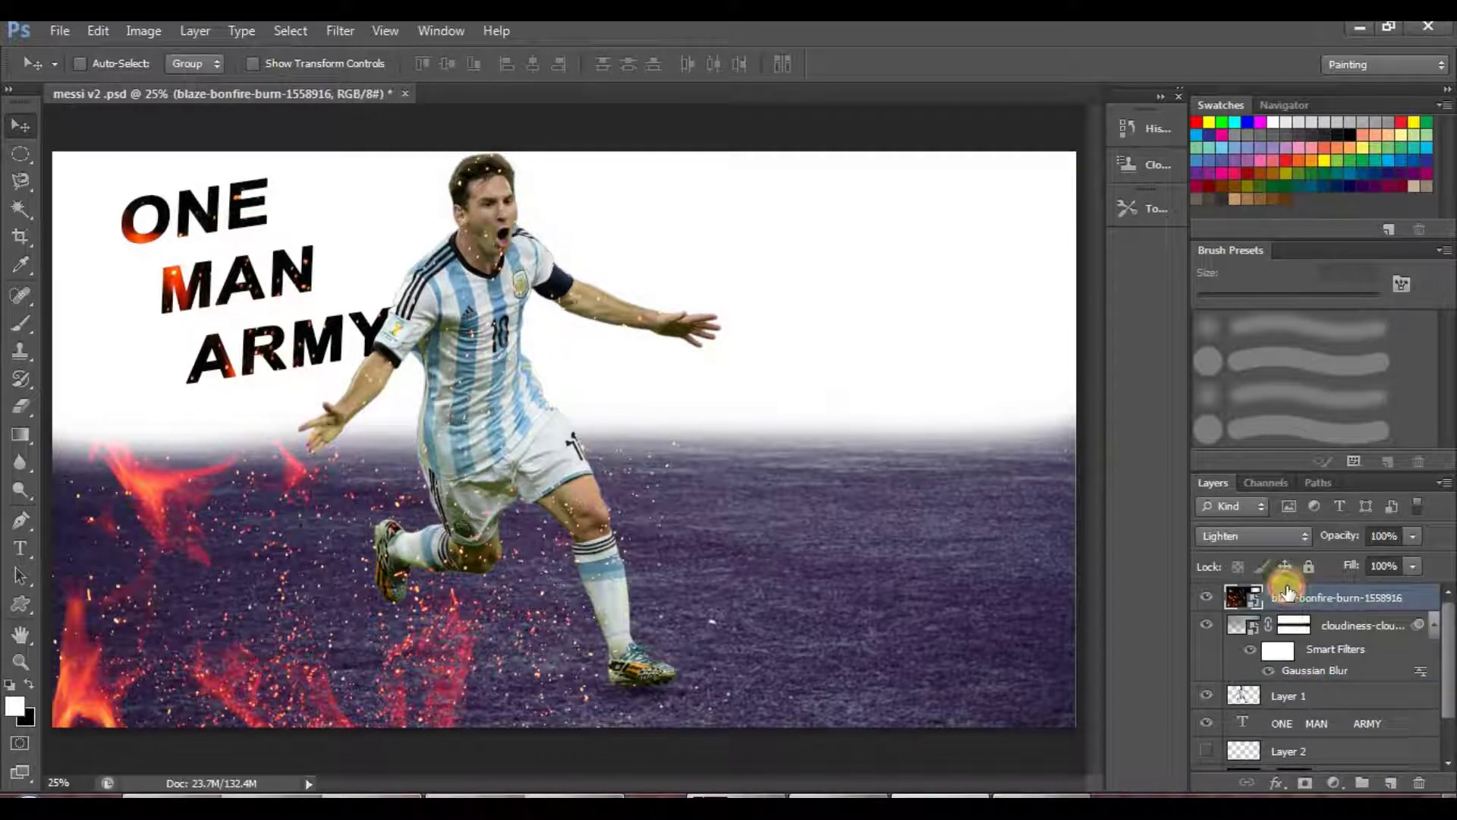
pyautogui.click(1207, 598)
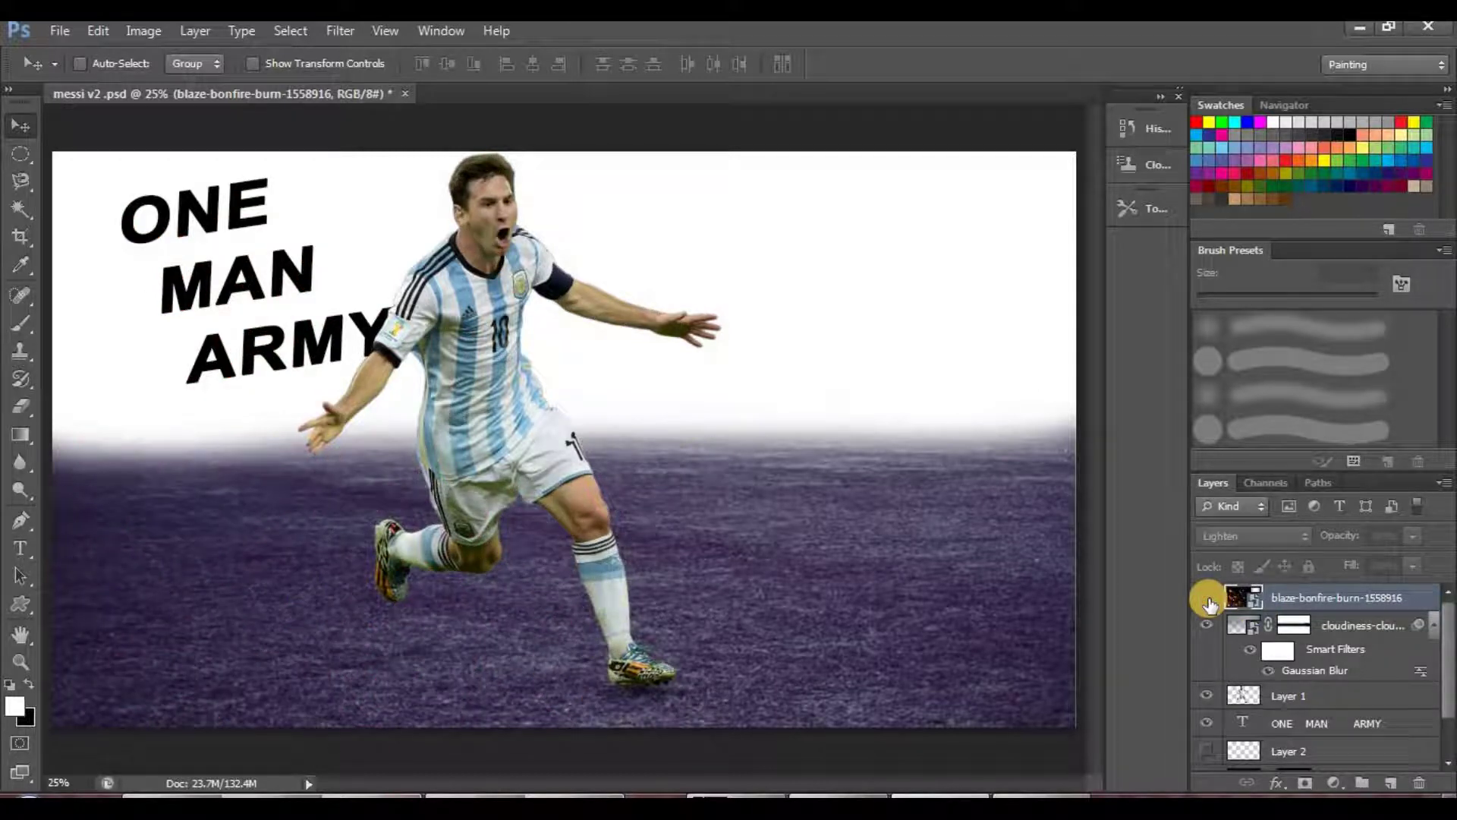
pyautogui.click(1206, 599)
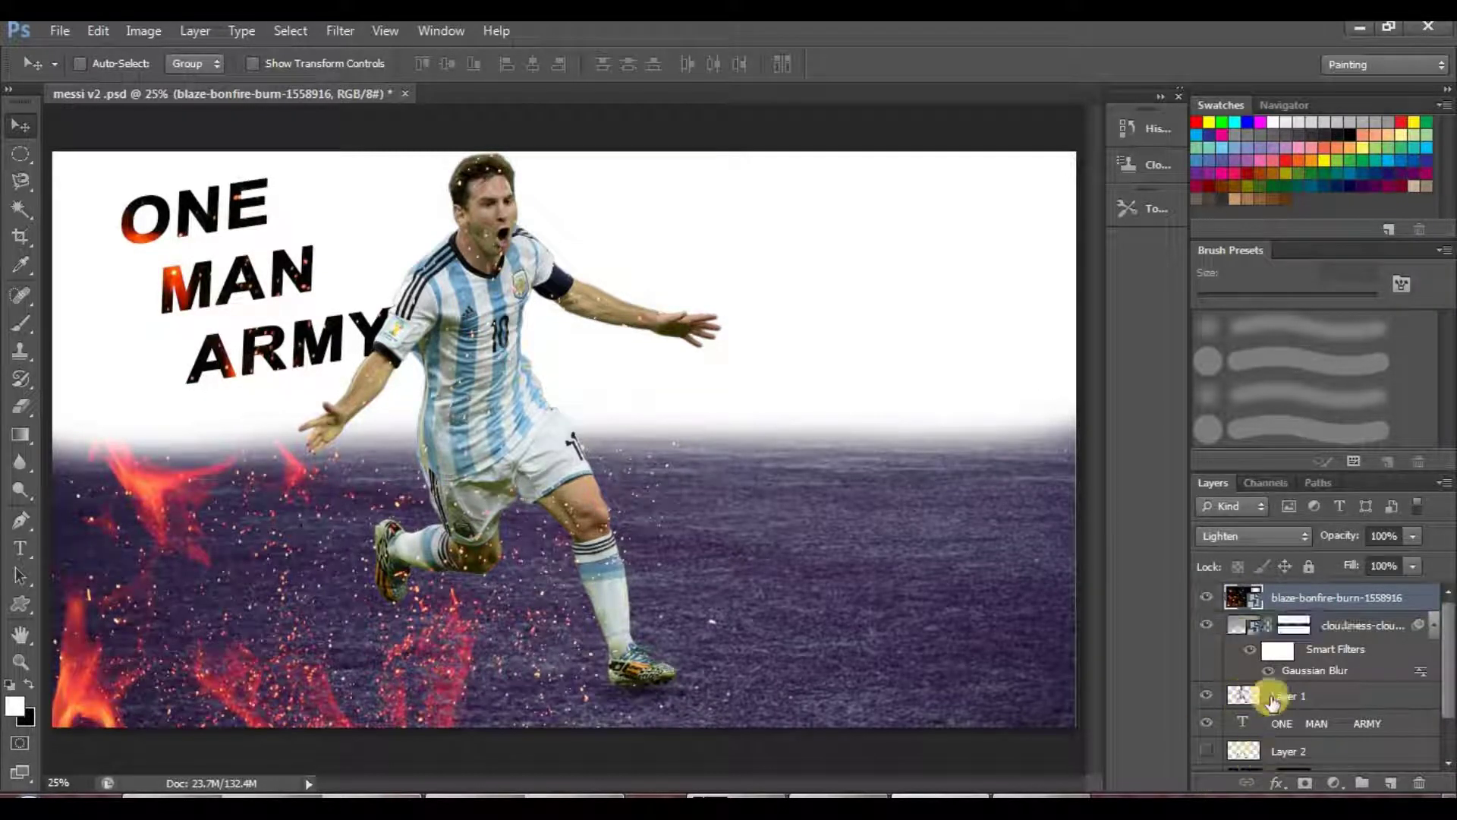
pyautogui.moveTo(1272, 644); pyautogui.dragTo(1271, 593)
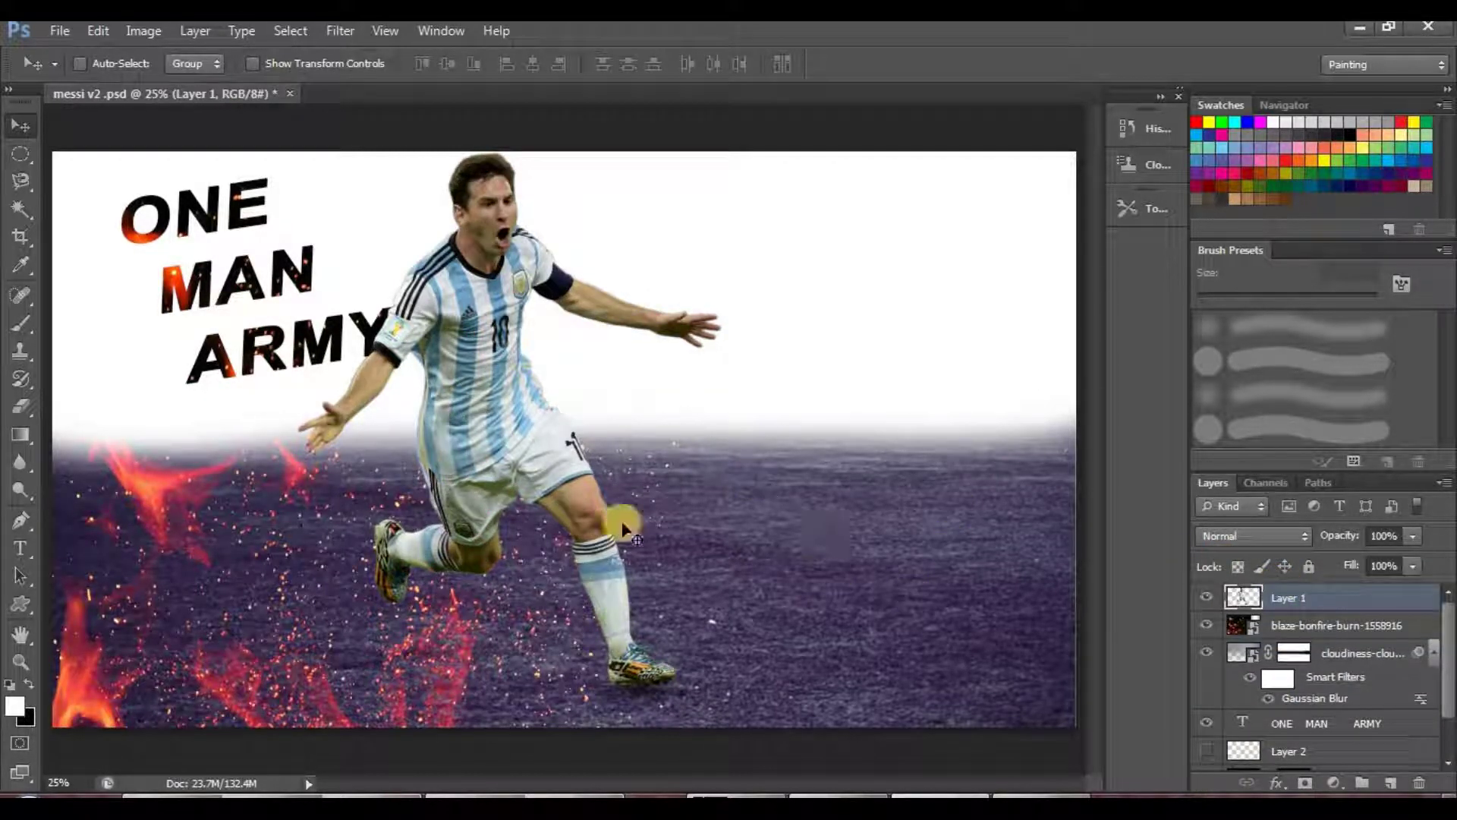
# Shift the player slightly to the right, and raise the fire image so more flames cover the lower-left part of the field
pyautogui.moveTo(152, 602)
pyautogui.mouseDown()
pyautogui.moveTo(173, 572)
pyautogui.moveTo(171, 603)
pyautogui.mouseUp()
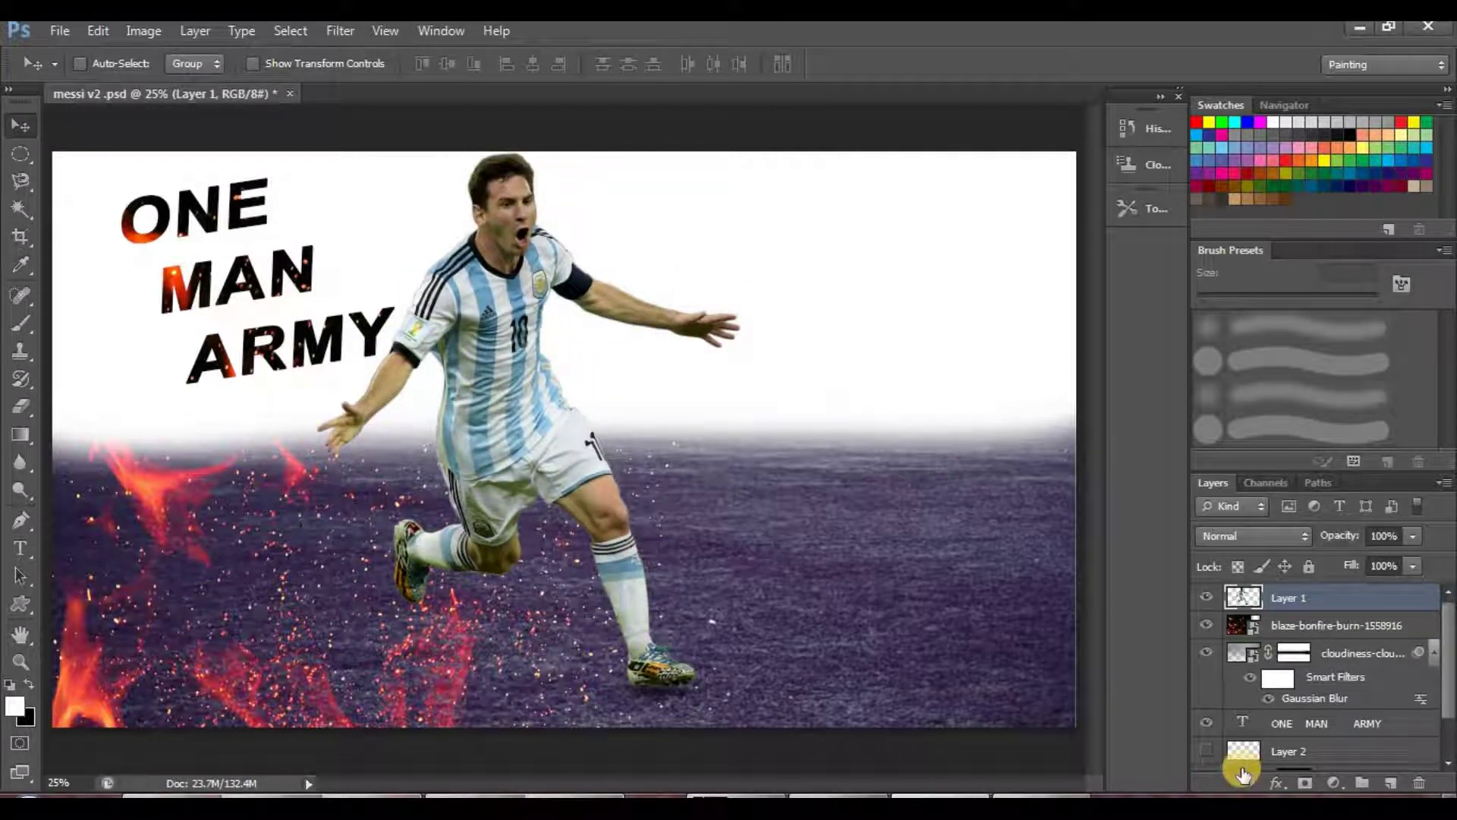
pyautogui.click(1304, 629)
pyautogui.moveTo(234, 641); pyautogui.dragTo(242, 512)
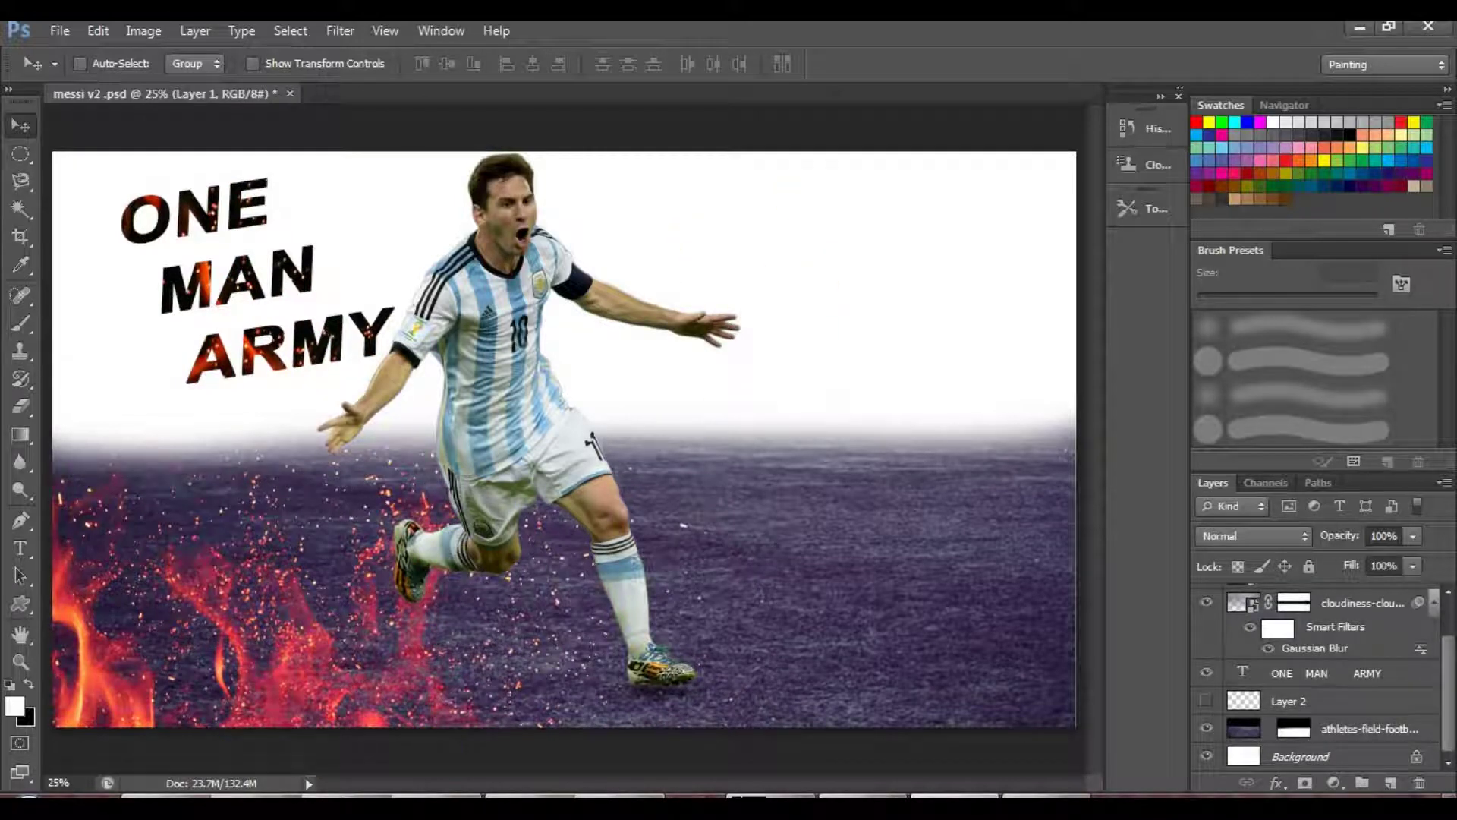
# Open Notepad, write "We can add more effects according to our needs." and "Thank you!", and minimize it to return to the banner
pyautogui.click(31, 801)
pyautogui.click(123, 752)
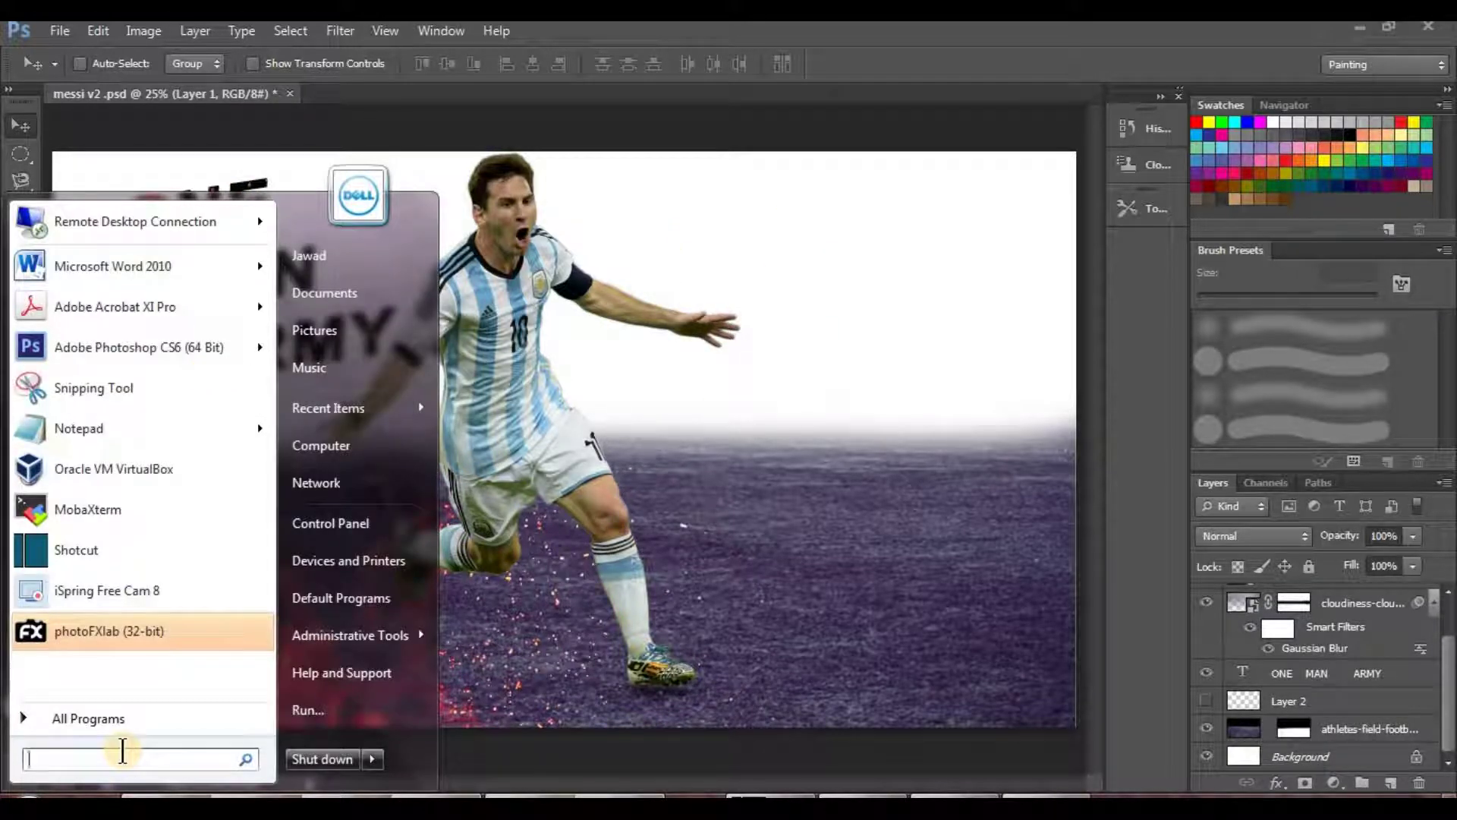
pyautogui.write('Note')
pyautogui.press('Return')
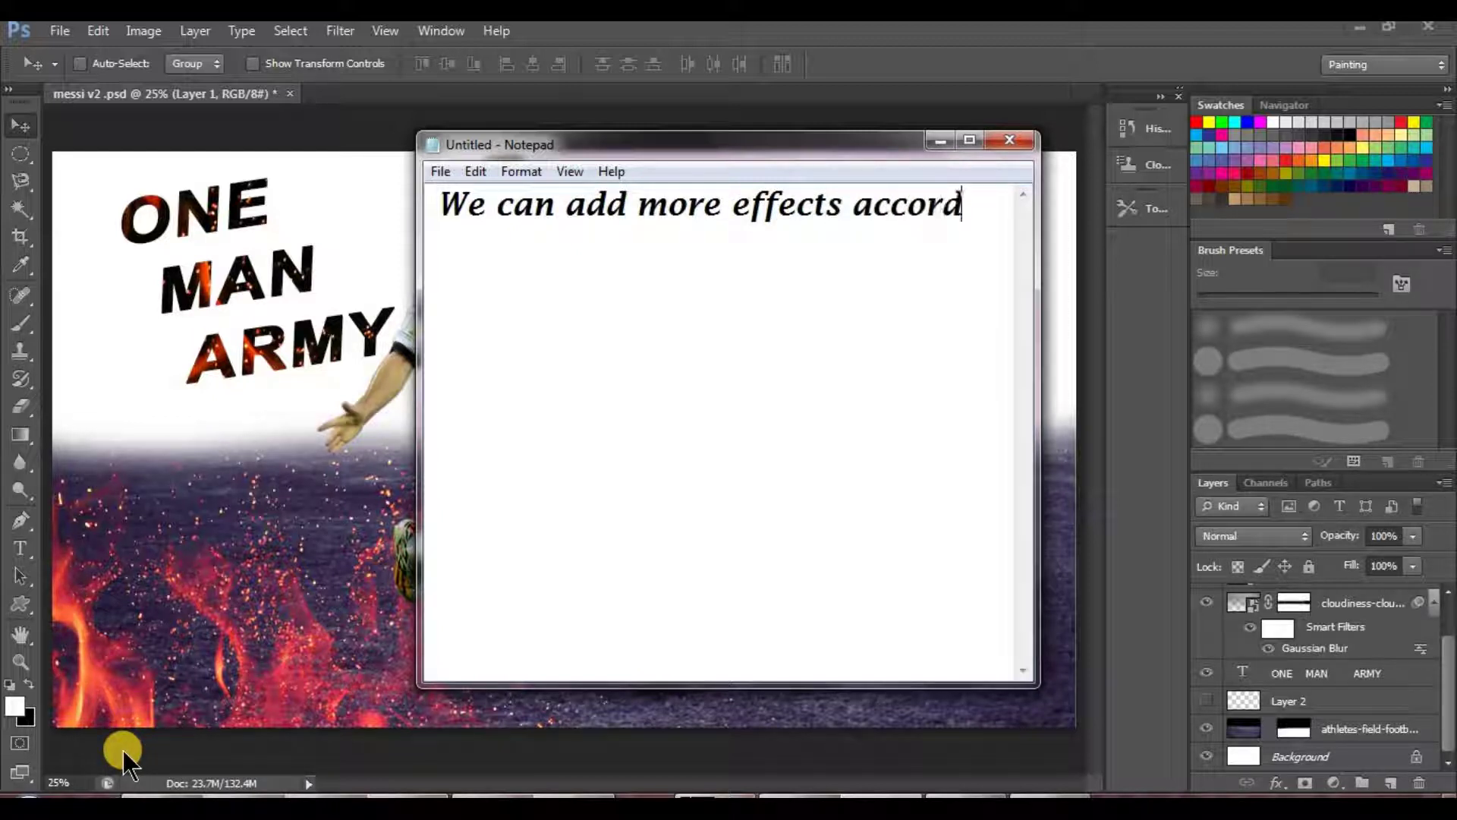
pyautogui.write('ing to our needs')
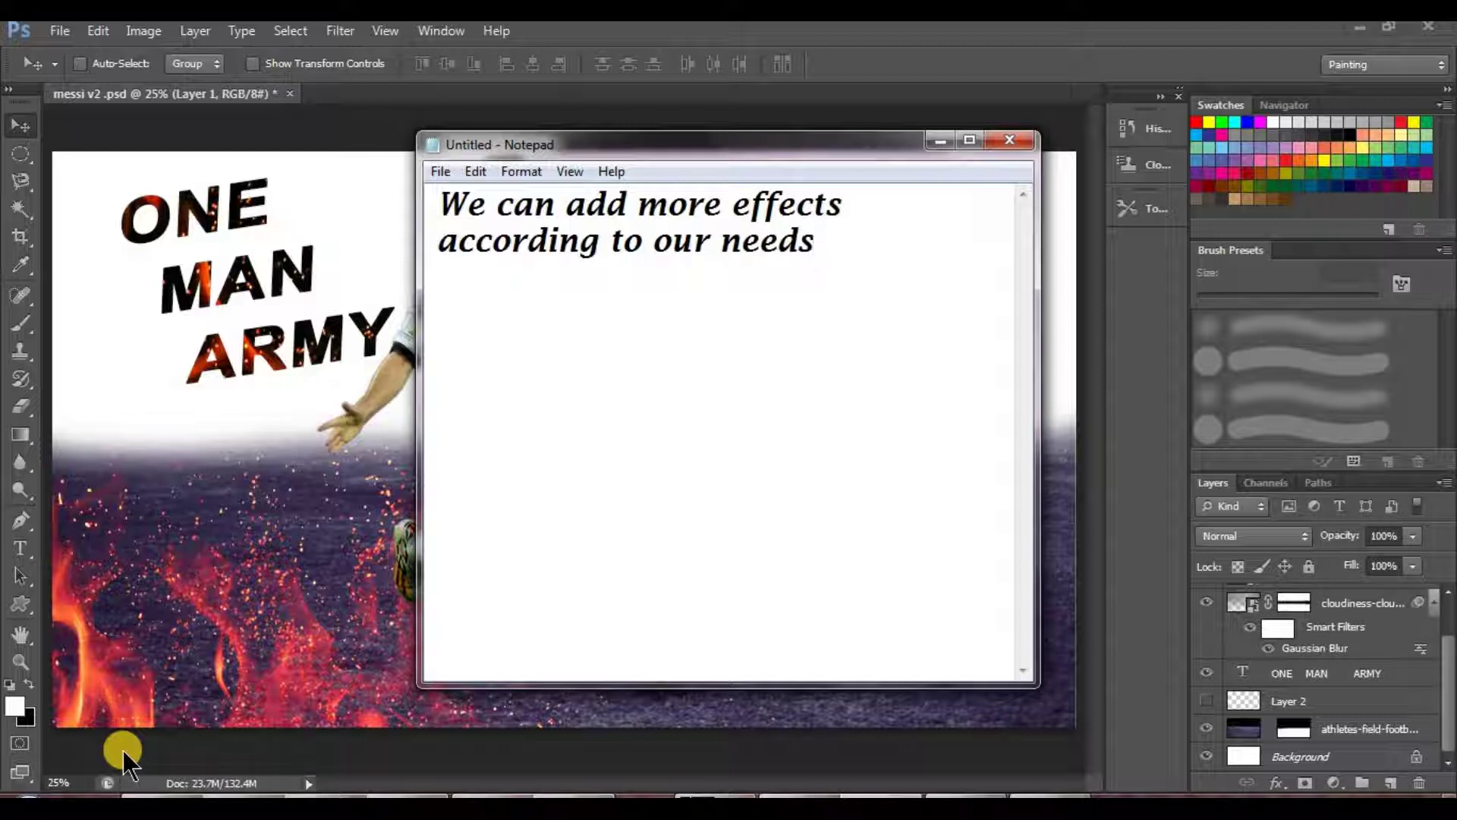
pyautogui.write('Thank y')
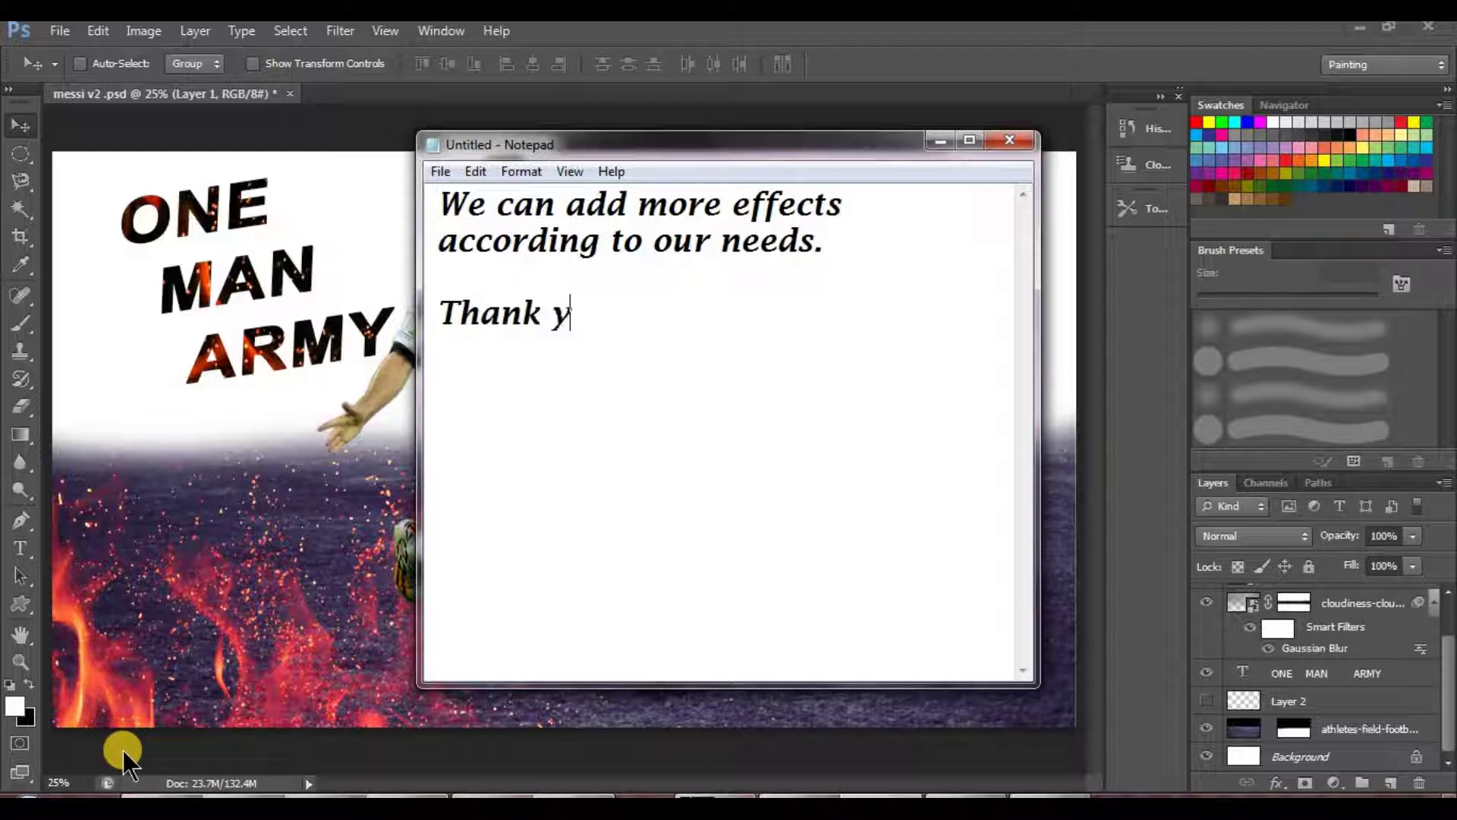
pyautogui.write('ou!')
pyautogui.click(940, 141)
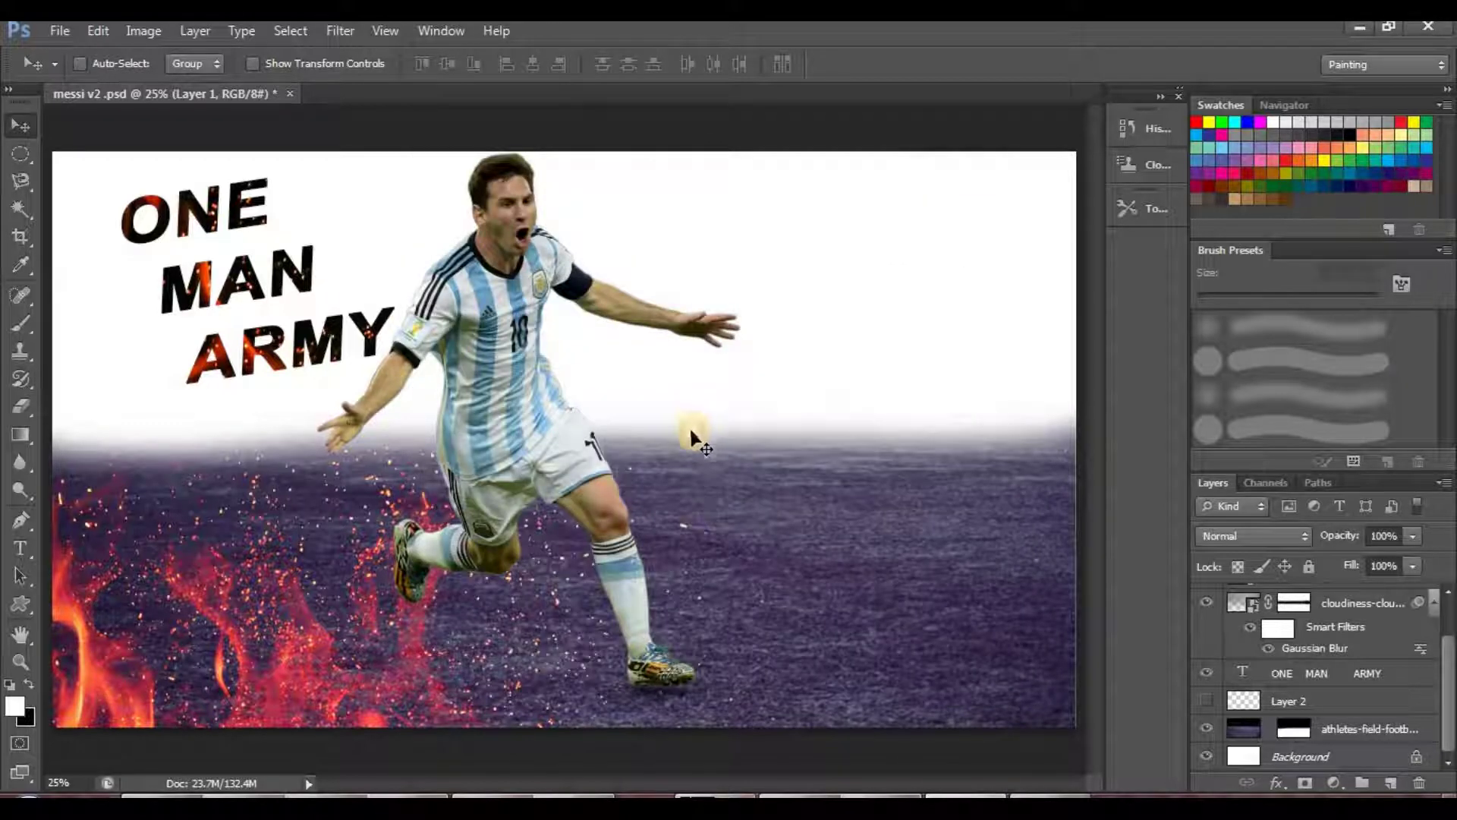